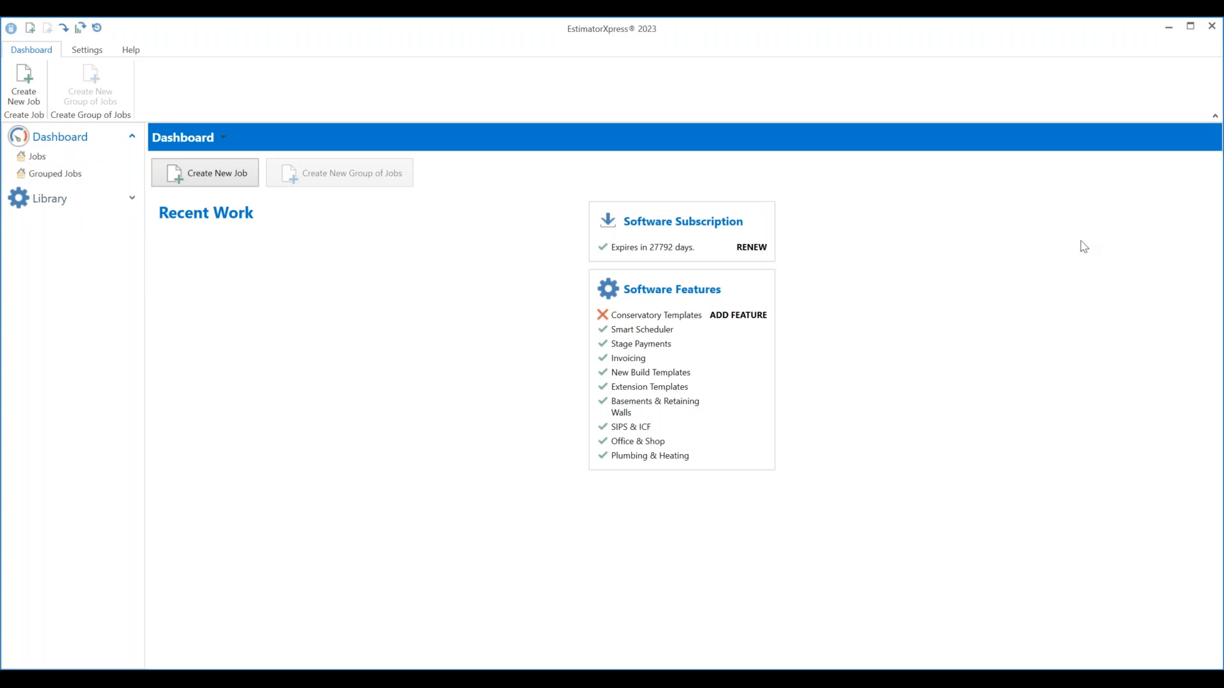
{"action": "mouse_move", "coordinate": [33, 91]}
{"action": "left_mouse_down"}
{"action": "mouse_move", "coordinate": [34, 323]}
{"action": "mouse_move", "coordinate": [110, 576]}
{"action": "mouse_move", "coordinate": [103, 298]}
{"action": "mouse_move", "coordinate": [44, 121]}
{"action": "mouse_move", "coordinate": [6, 132]}
{"action": "left_mouse_up"}
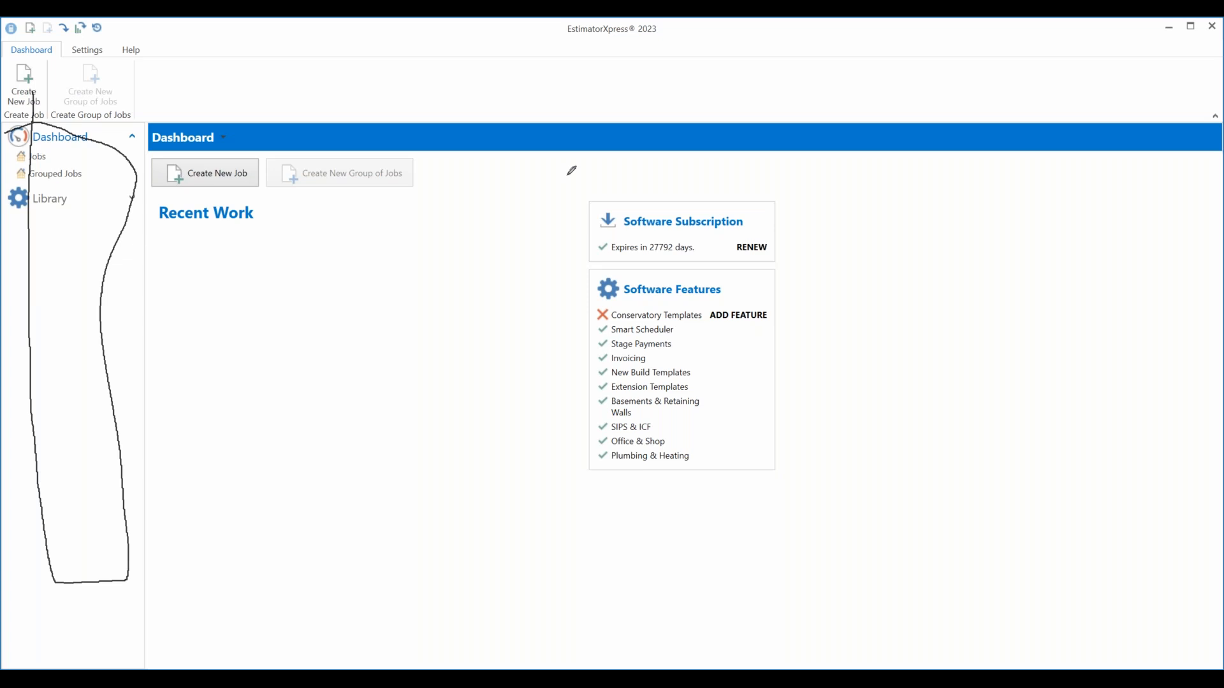
{"action": "key", "text": "Escape"}
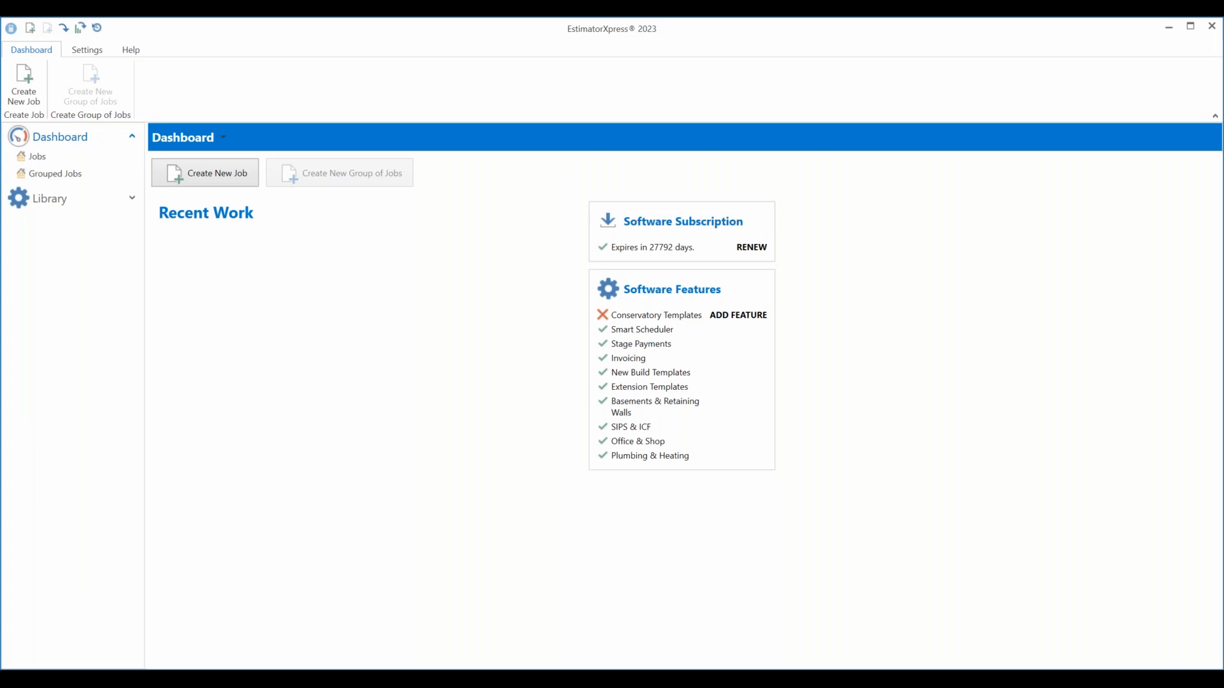
{"action": "mouse_move", "coordinate": [14, 147]}
{"action": "left_mouse_down"}
{"action": "mouse_move", "coordinate": [61, 160]}
{"action": "mouse_move", "coordinate": [32, 139]}
{"action": "left_mouse_up"}
{"action": "left_click_drag", "start_coordinate": [223, 83], "coordinate": [982, 50]}
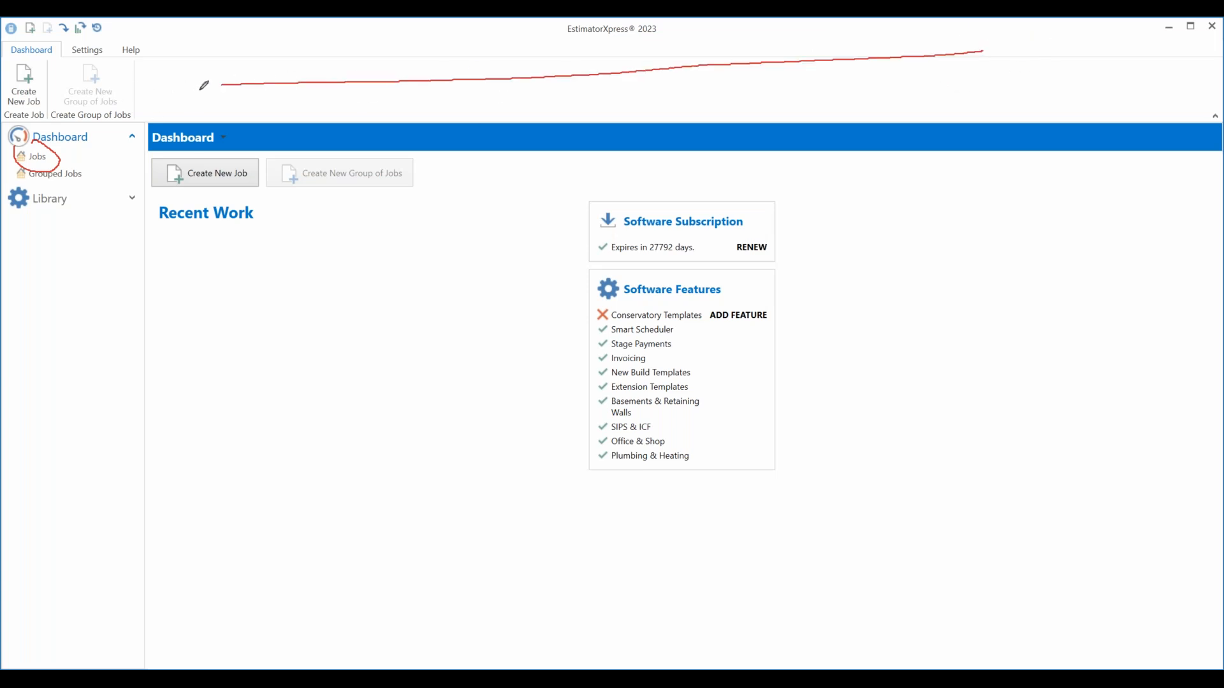
{"action": "mouse_move", "coordinate": [235, 68]}
{"action": "left_mouse_down"}
{"action": "mouse_move", "coordinate": [213, 81]}
{"action": "mouse_move", "coordinate": [244, 103]}
{"action": "left_mouse_up"}
{"action": "mouse_move", "coordinate": [10, 27]}
{"action": "left_mouse_down"}
{"action": "mouse_move", "coordinate": [127, 63]}
{"action": "mouse_move", "coordinate": [89, 24]}
{"action": "mouse_move", "coordinate": [12, 40]}
{"action": "left_mouse_up"}
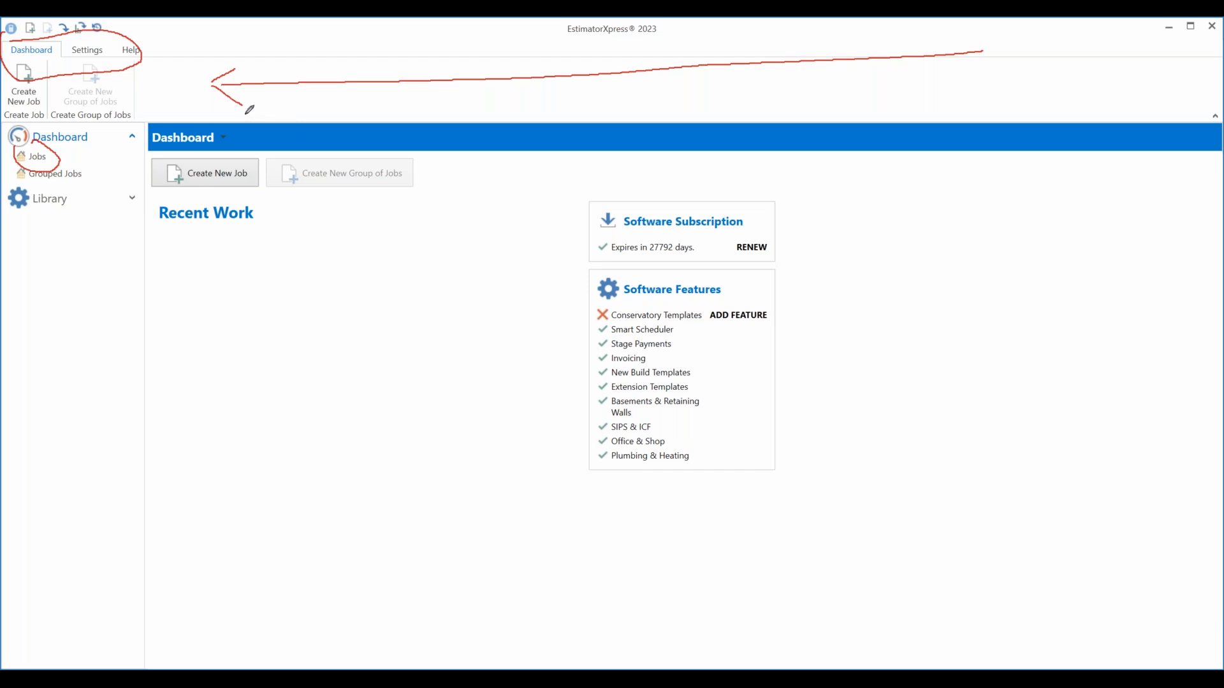
{"action": "mouse_move", "coordinate": [270, 129]}
{"action": "left_mouse_down"}
{"action": "mouse_move", "coordinate": [169, 120]}
{"action": "mouse_move", "coordinate": [403, 150]}
{"action": "mouse_move", "coordinate": [1167, 135]}
{"action": "mouse_move", "coordinate": [385, 91]}
{"action": "mouse_move", "coordinate": [165, 119]}
{"action": "left_mouse_up"}
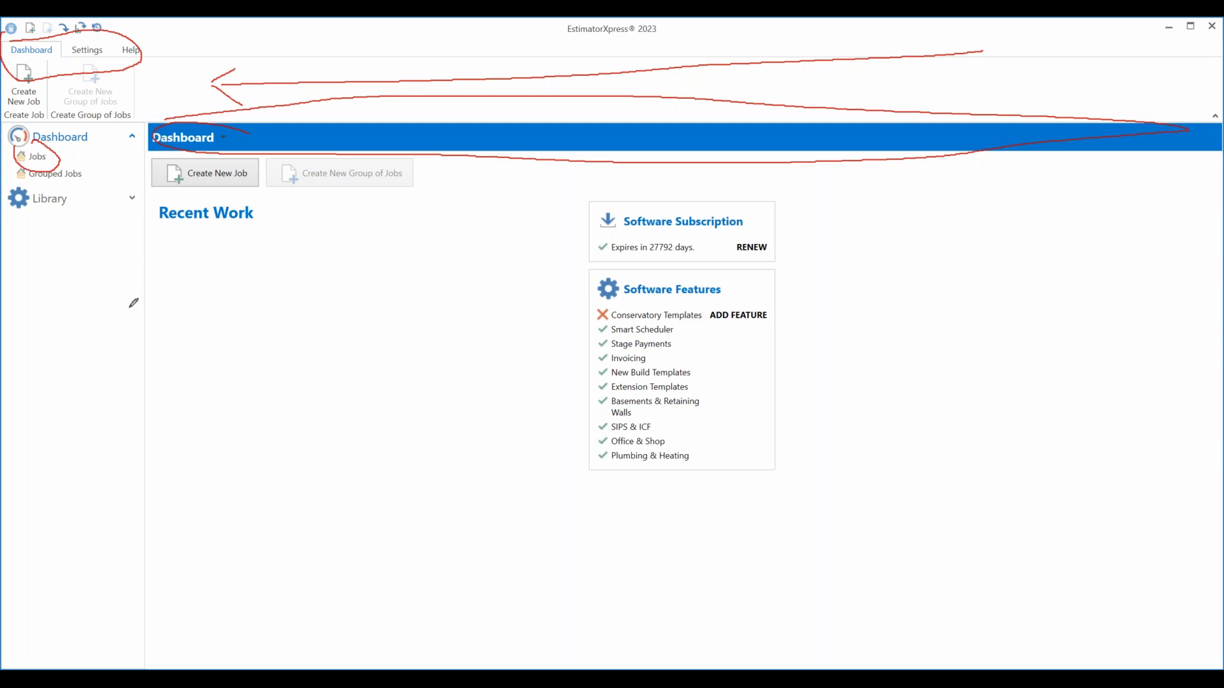
{"action": "mouse_move", "coordinate": [43, 174]}
{"action": "left_mouse_down"}
{"action": "mouse_move", "coordinate": [5, 212]}
{"action": "mouse_move", "coordinate": [51, 176]}
{"action": "mouse_move", "coordinate": [35, 181]}
{"action": "left_mouse_up"}
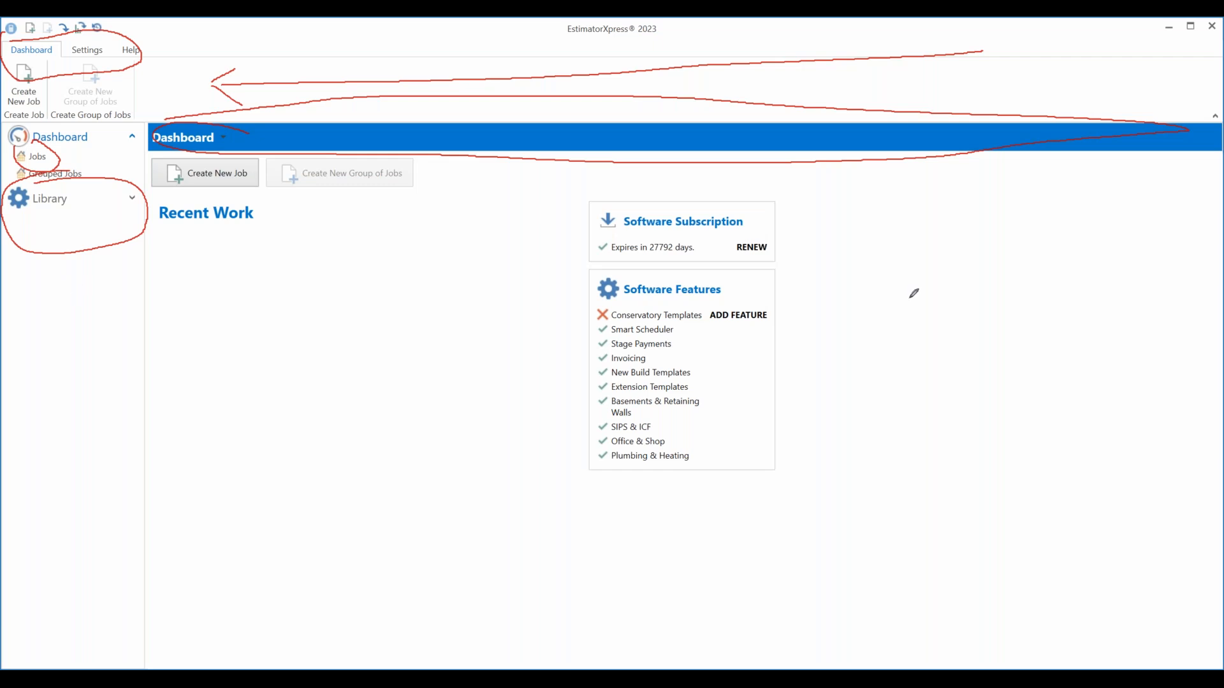
{"action": "key", "text": "Escape"}
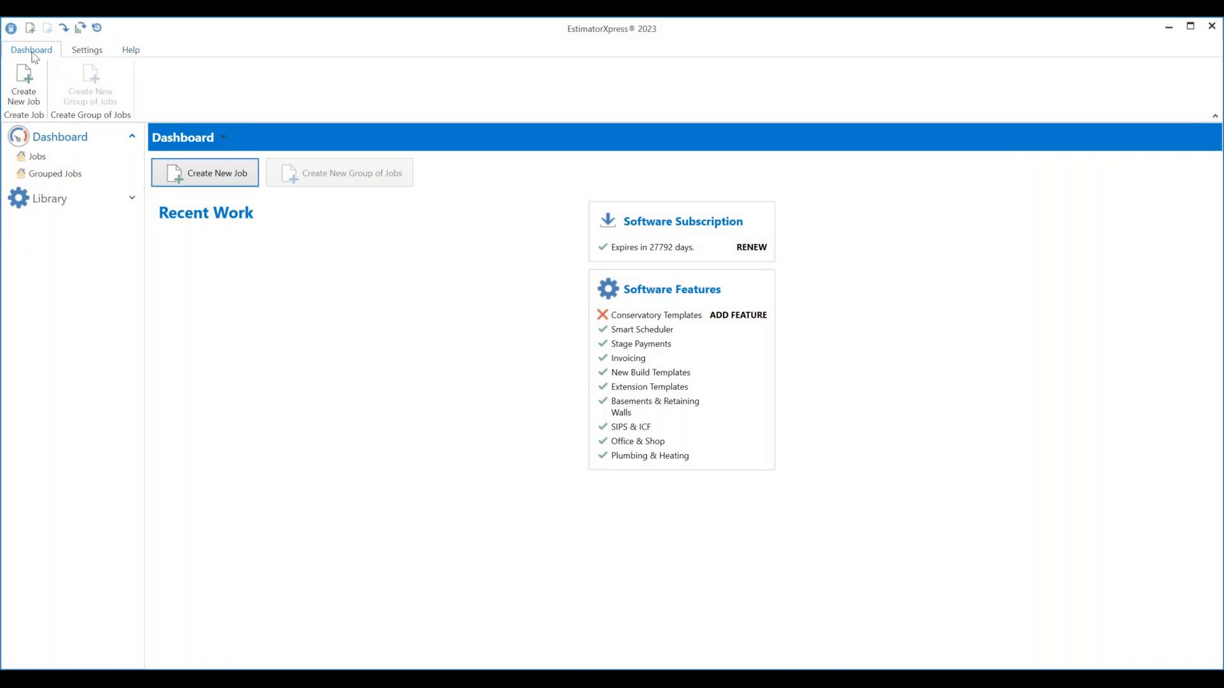
{"action": "left_click", "coordinate": [94, 52]}
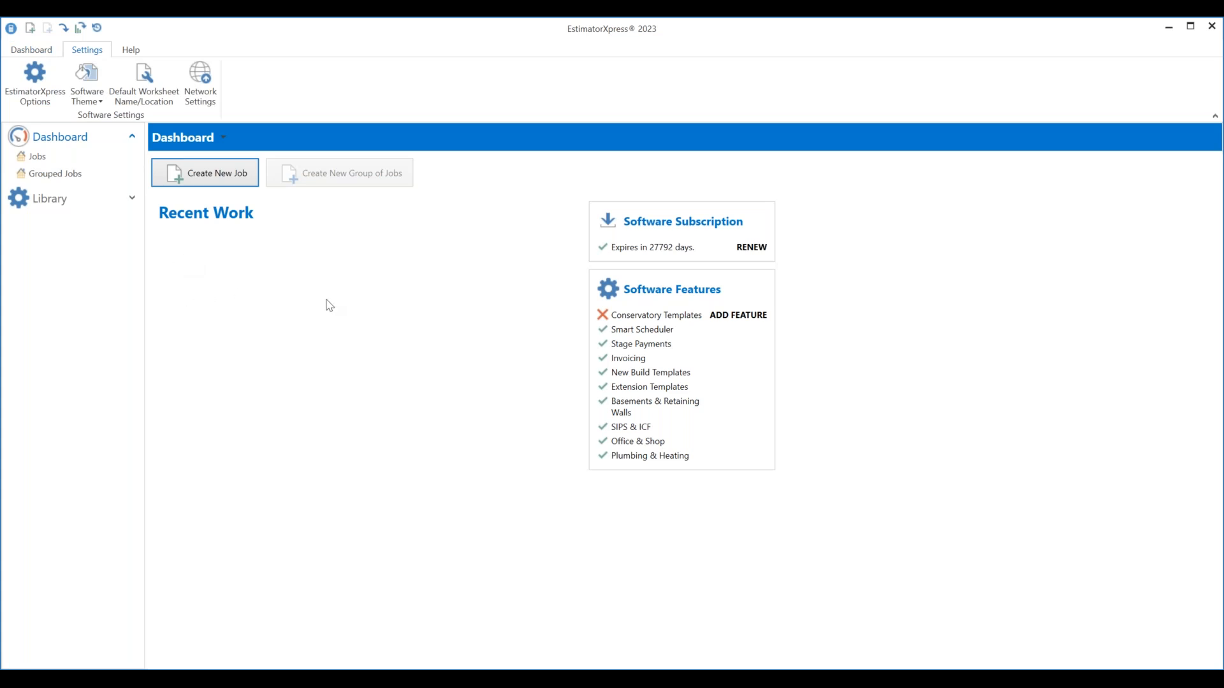
{"action": "left_click", "coordinate": [31, 51]}
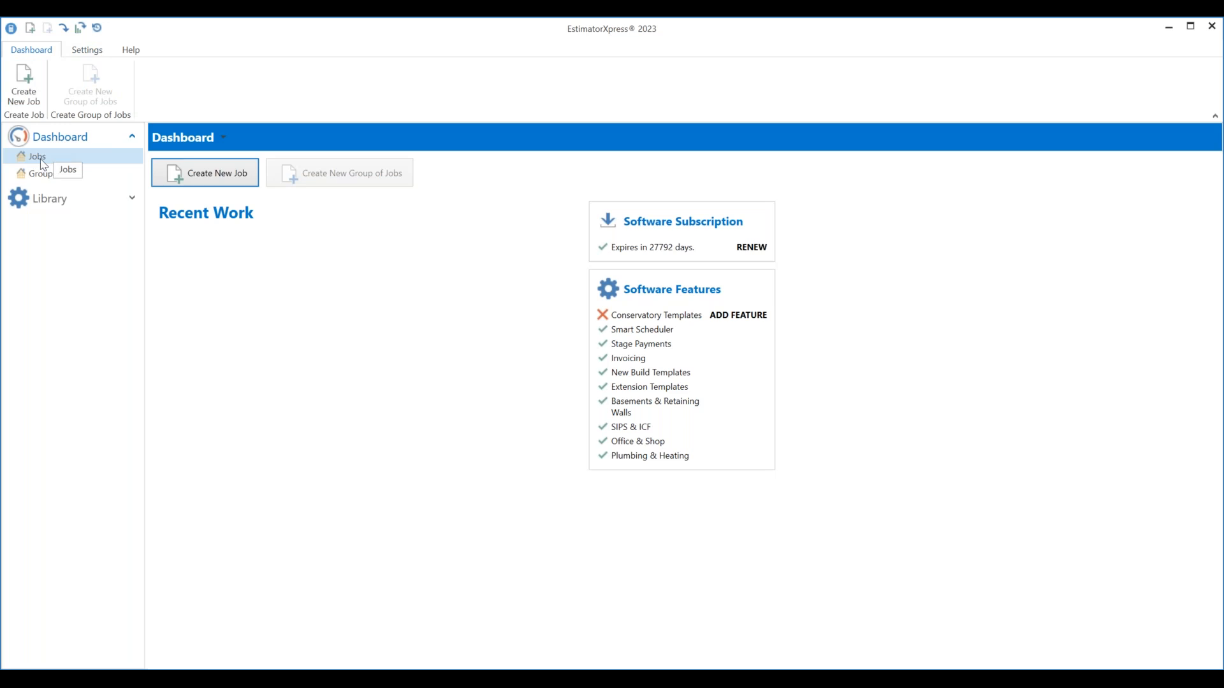
- Open the EstimatorXpress options and review the job settings and the registered user details
{"action": "left_click", "coordinate": [88, 52]}
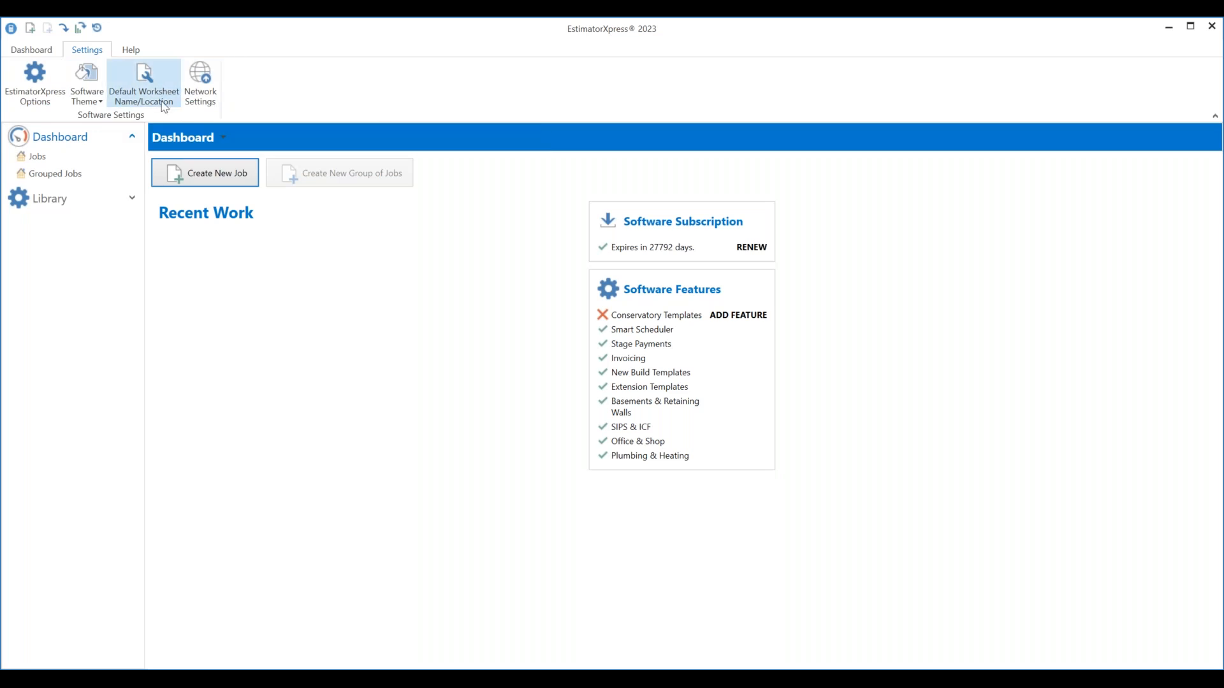
{"action": "left_click", "coordinate": [19, 93]}
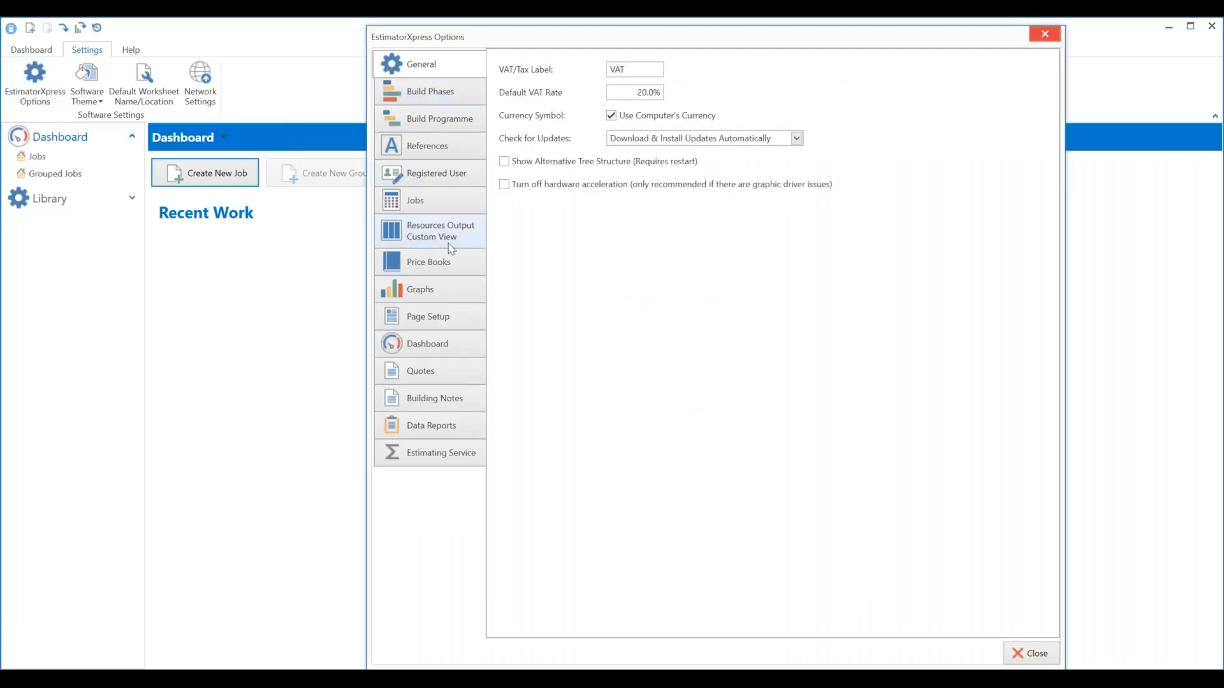
{"action": "left_click", "coordinate": [442, 211]}
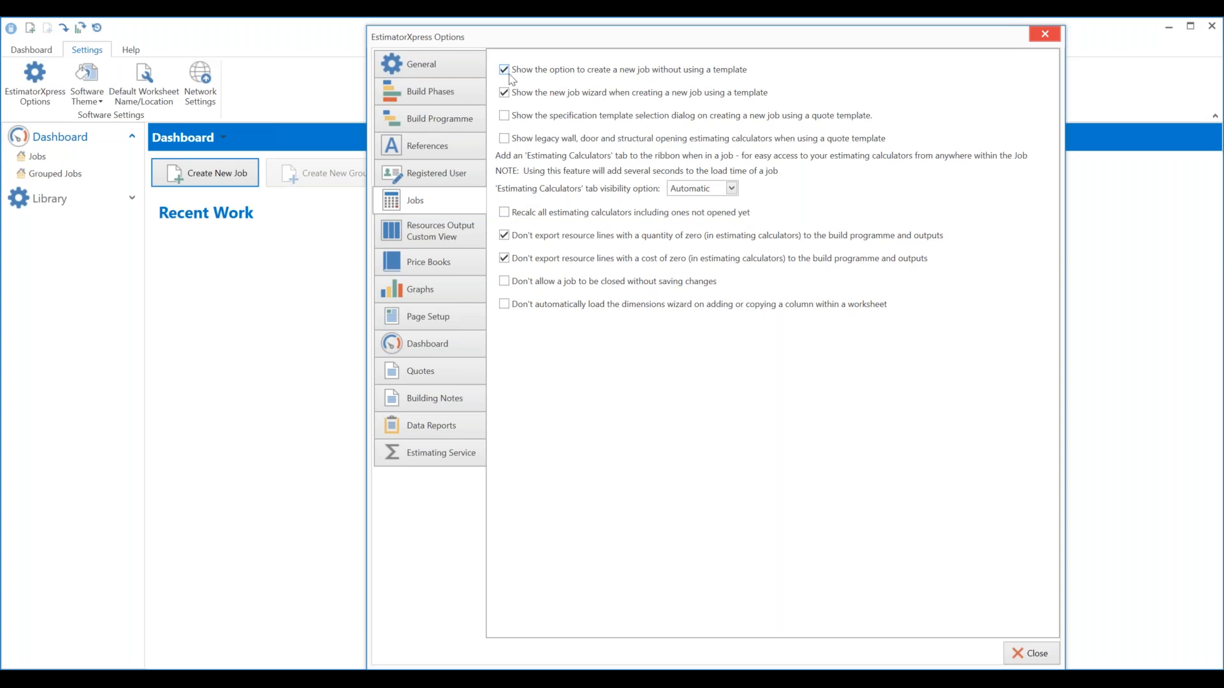
{"action": "left_click", "coordinate": [504, 138]}
{"action": "left_click", "coordinate": [504, 140]}
{"action": "left_click", "coordinate": [447, 181]}
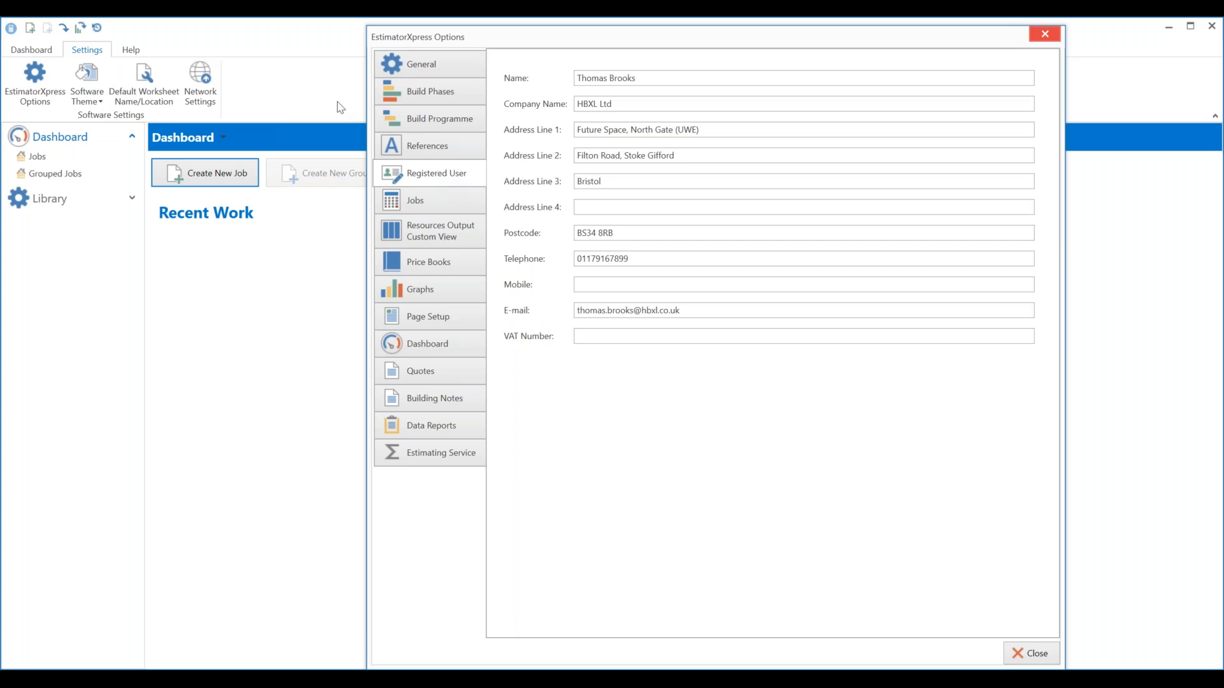
{"action": "left_click", "coordinate": [1036, 652]}
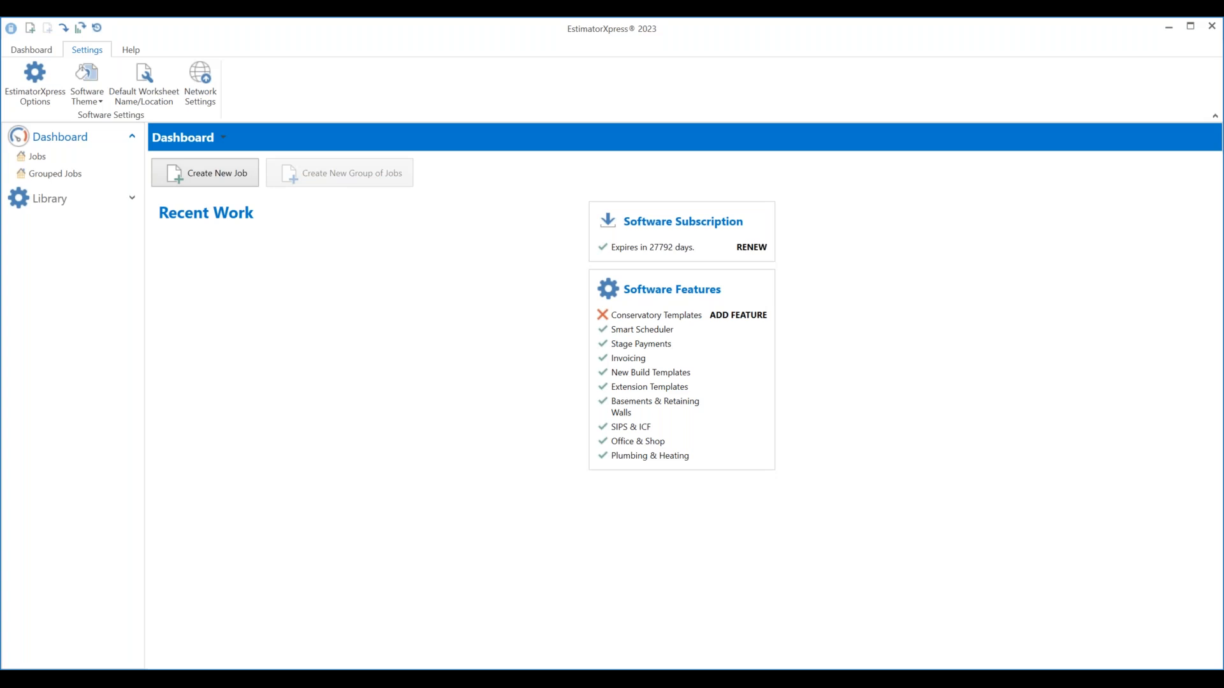
- Change the software's appearance to the Blue Theme
{"action": "left_click", "coordinate": [95, 97]}
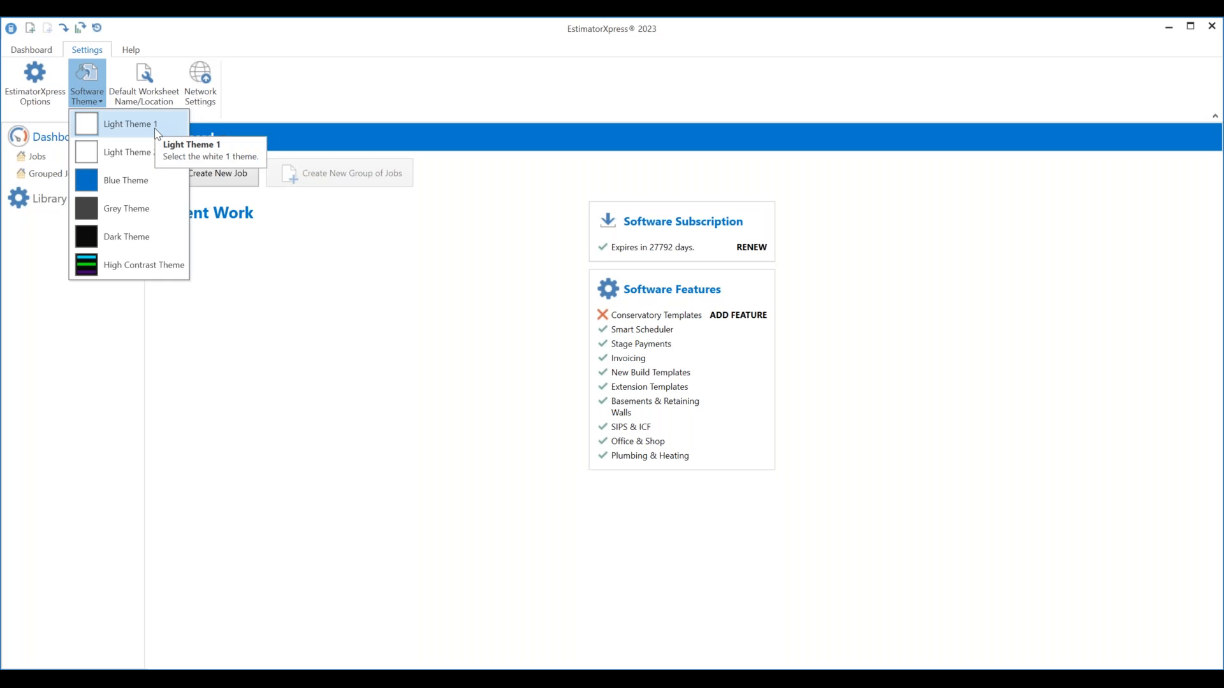
{"action": "left_click", "coordinate": [165, 180]}
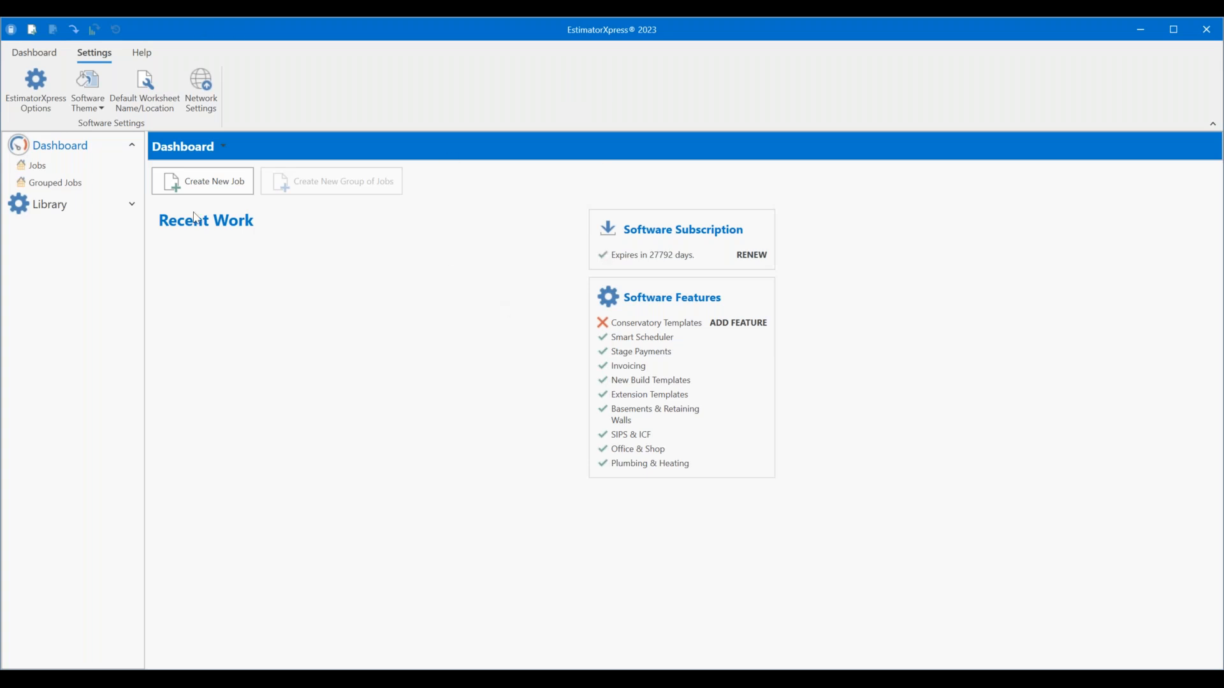
- Try out the Grey Theme and the High Contrast Theme, and switch back to the Blue Theme
{"action": "left_click", "coordinate": [92, 92]}
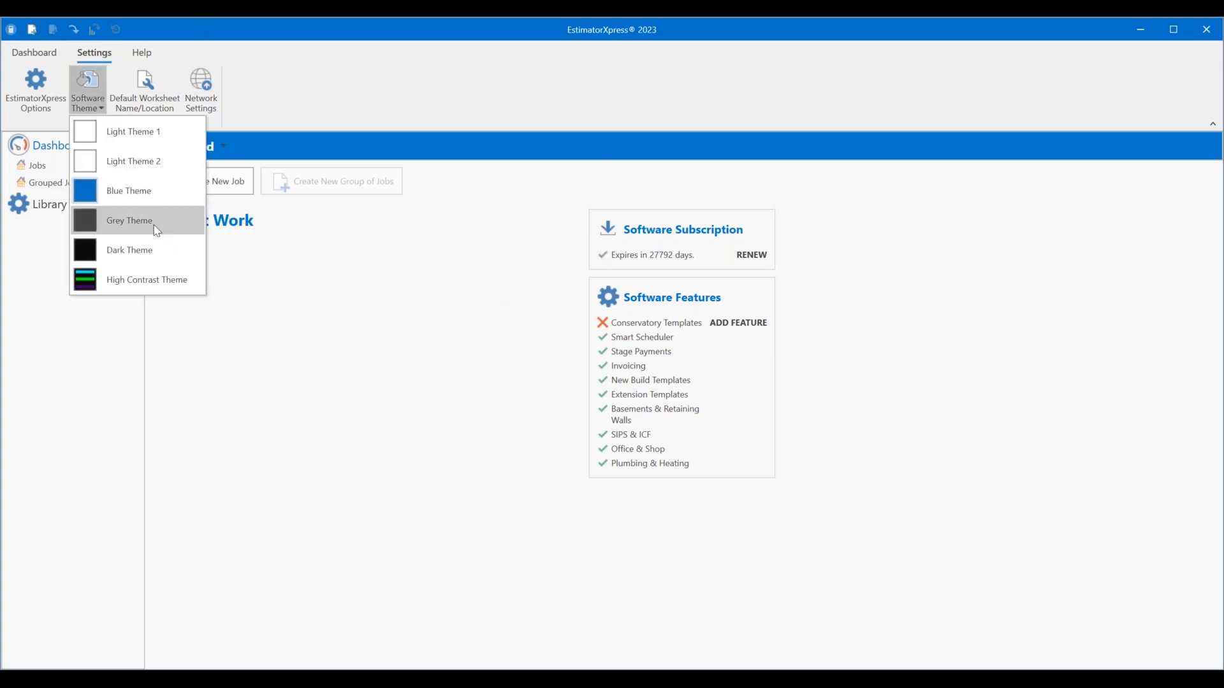
{"action": "left_click", "coordinate": [131, 220]}
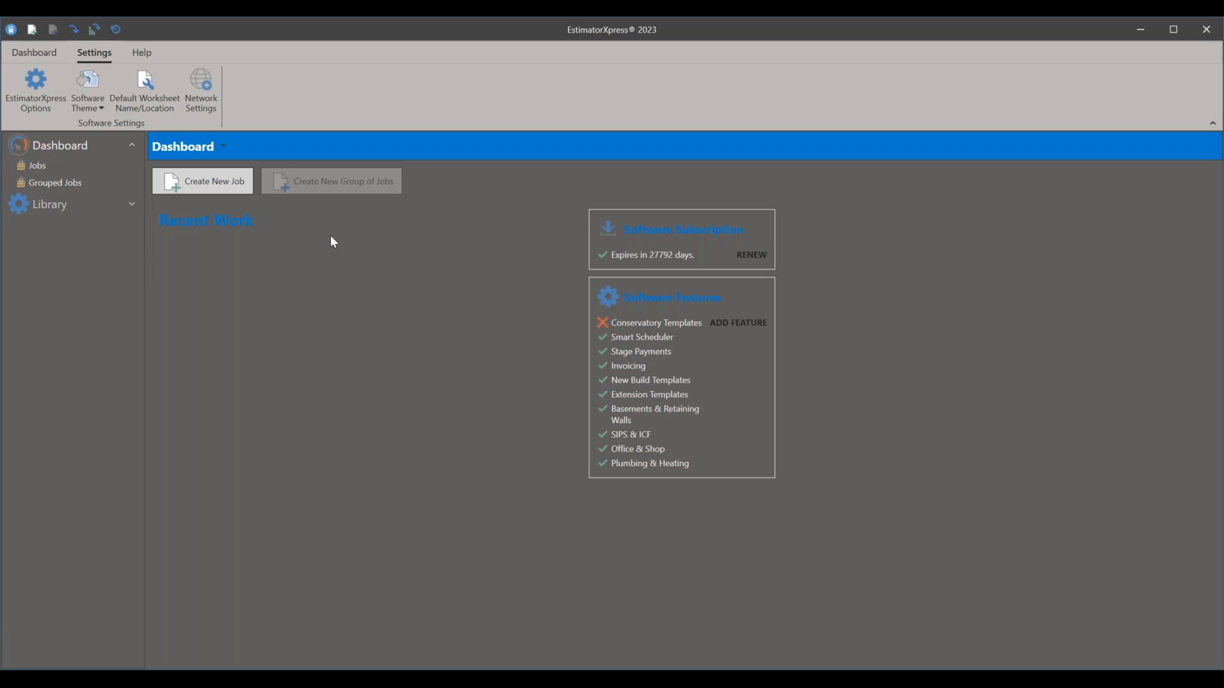
{"action": "left_click", "coordinate": [93, 86]}
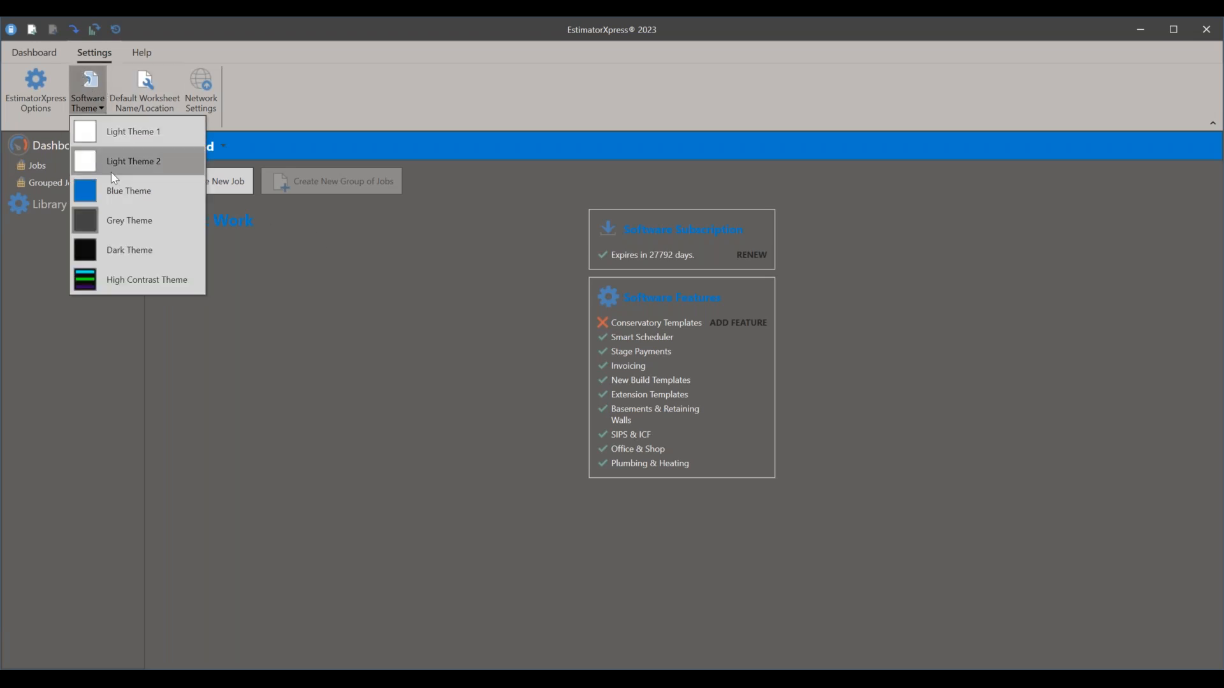
{"action": "left_click", "coordinate": [121, 284]}
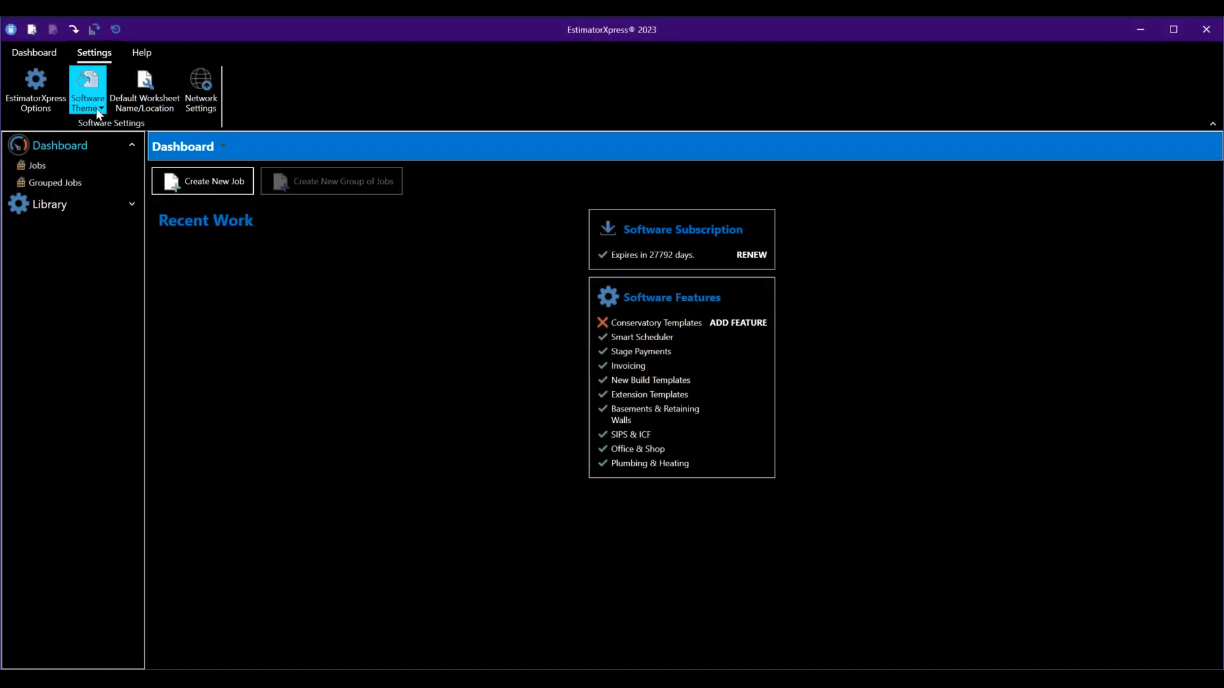
{"action": "left_click", "coordinate": [83, 80]}
{"action": "left_click", "coordinate": [125, 202]}
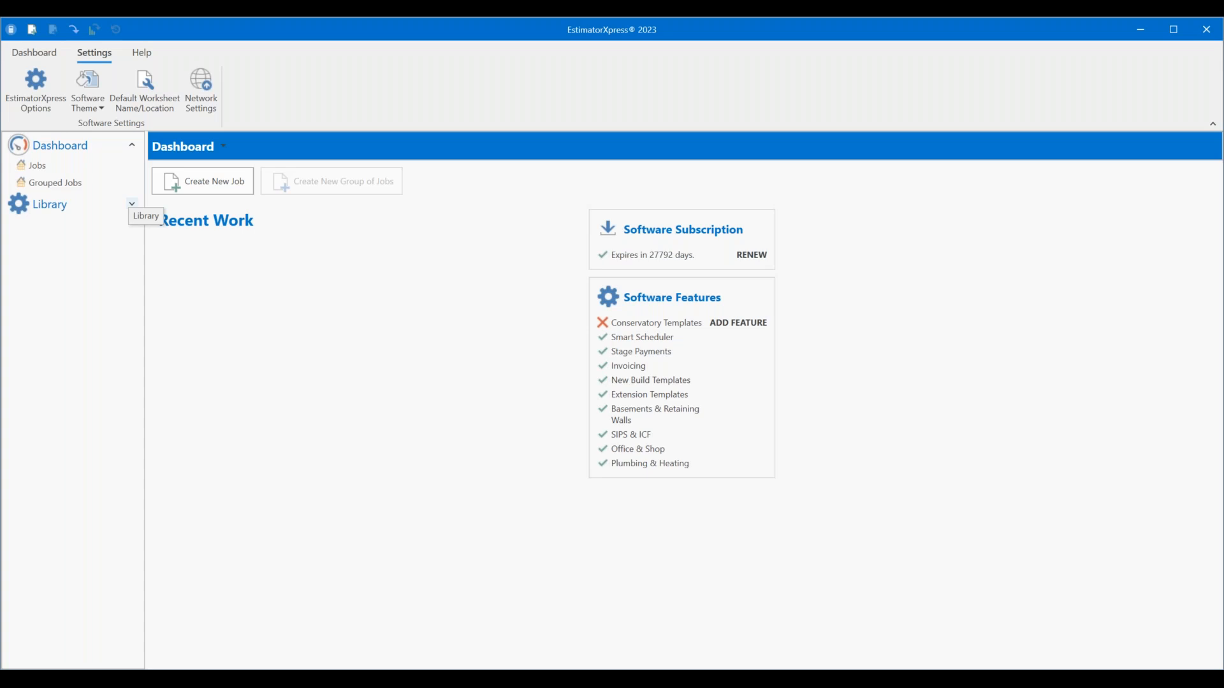
- Open the Library overview and look through its sections, from price books to build programme templates and data reports
{"action": "left_click", "coordinate": [50, 52]}
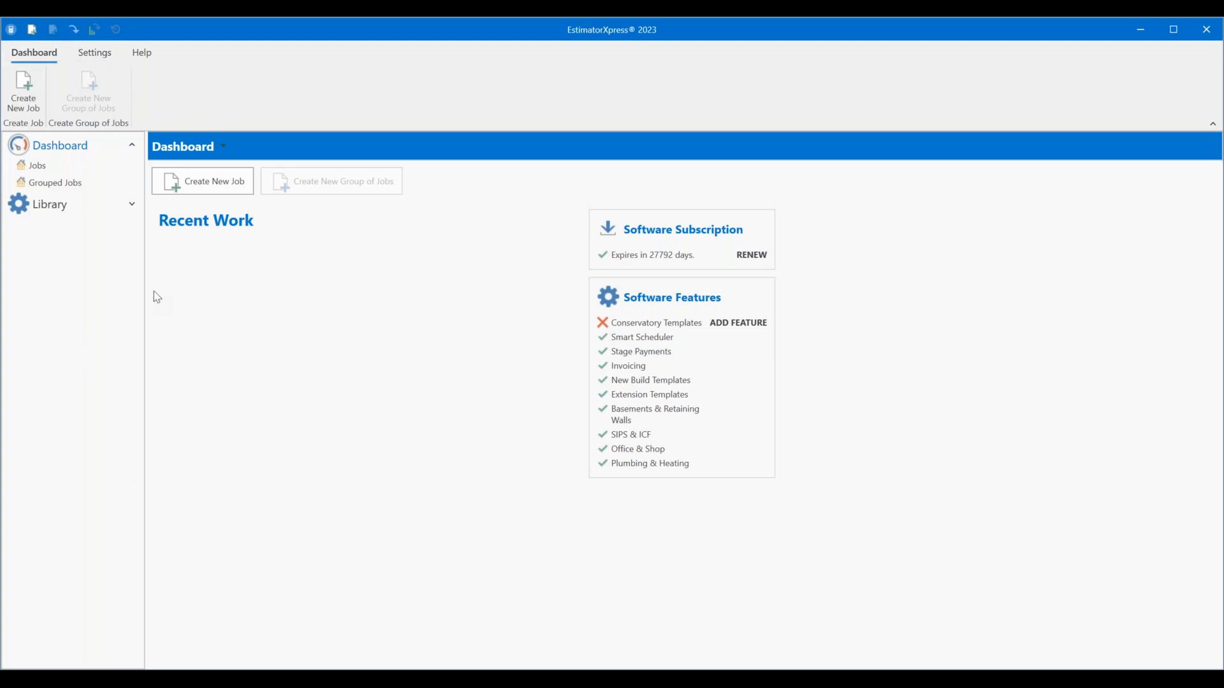
{"action": "left_click", "coordinate": [66, 209]}
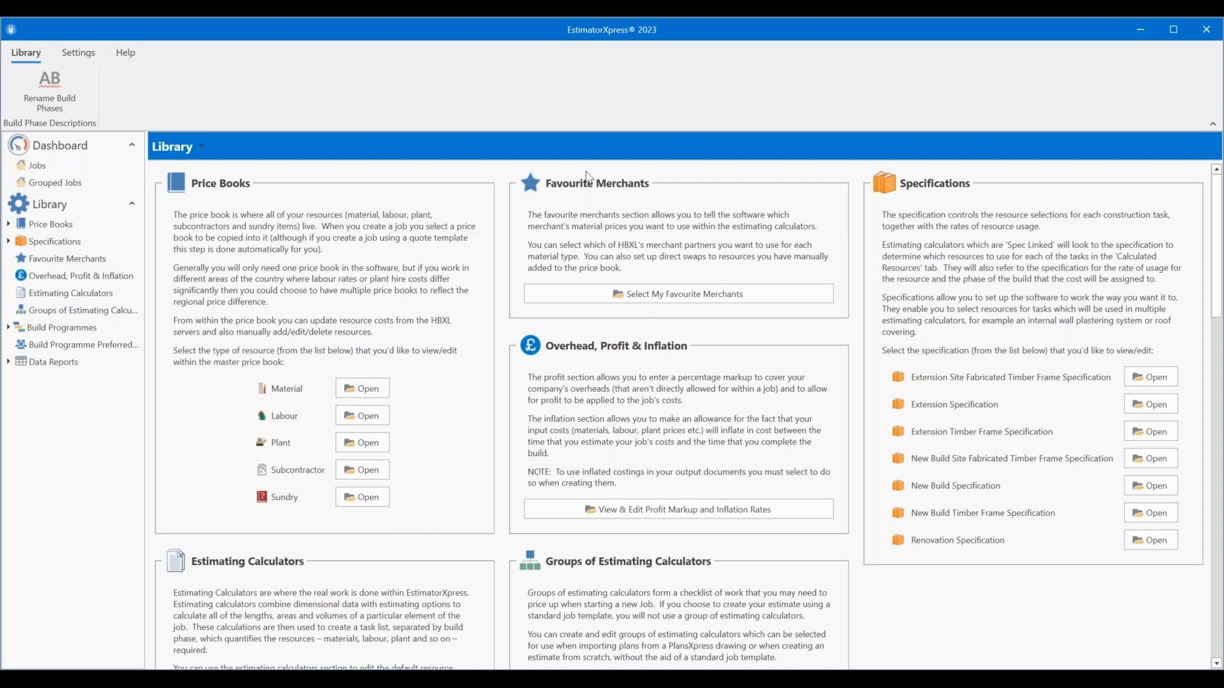
{"action": "scroll", "coordinate": [587, 176], "scroll_direction": "down", "scroll_amount": 5}
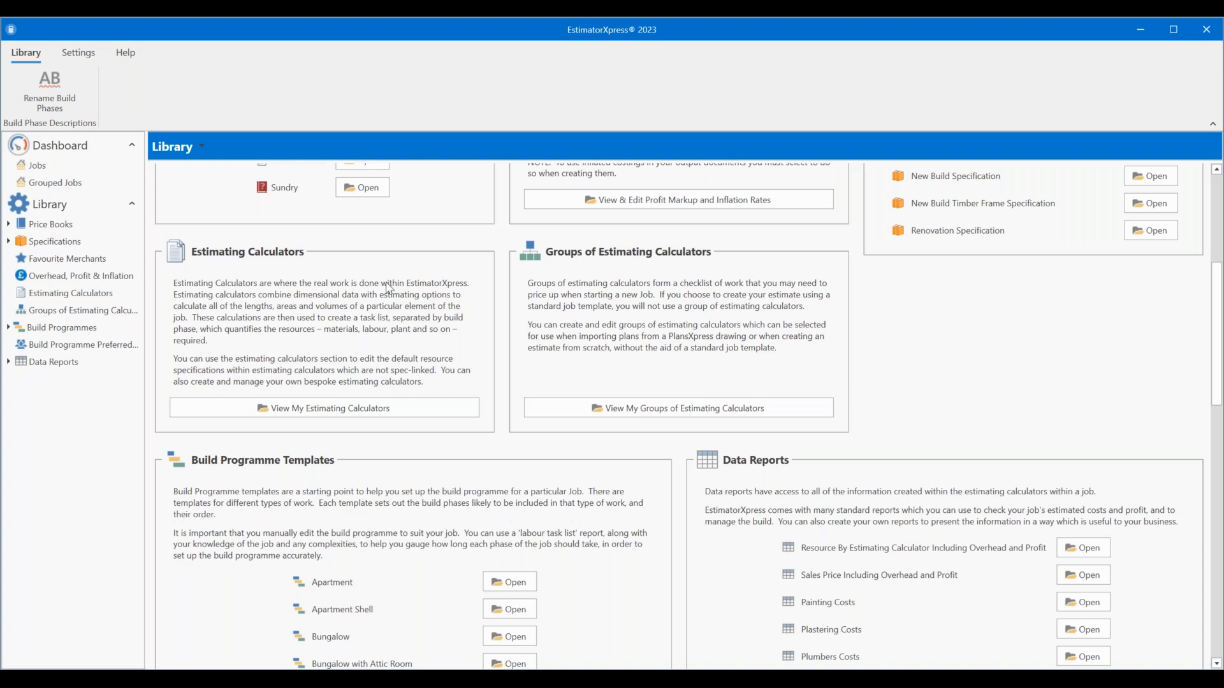
{"action": "scroll", "coordinate": [391, 295], "scroll_direction": "down", "scroll_amount": 5}
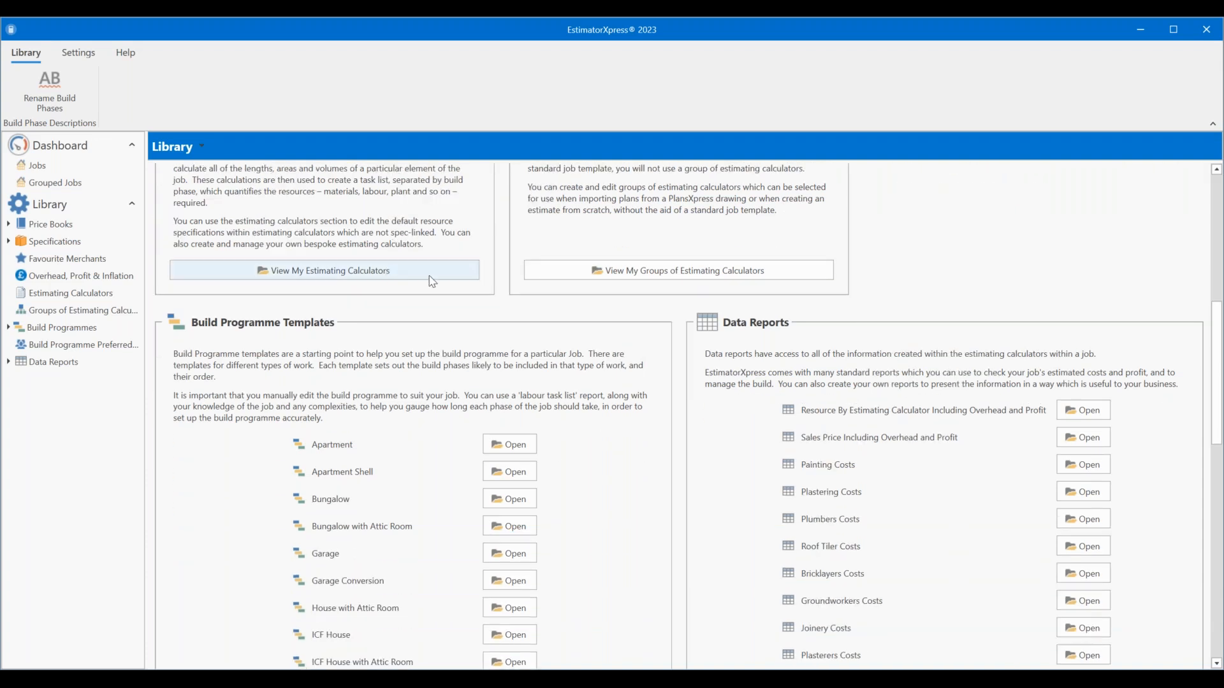
{"action": "scroll", "coordinate": [775, 319], "scroll_direction": "down", "scroll_amount": 1}
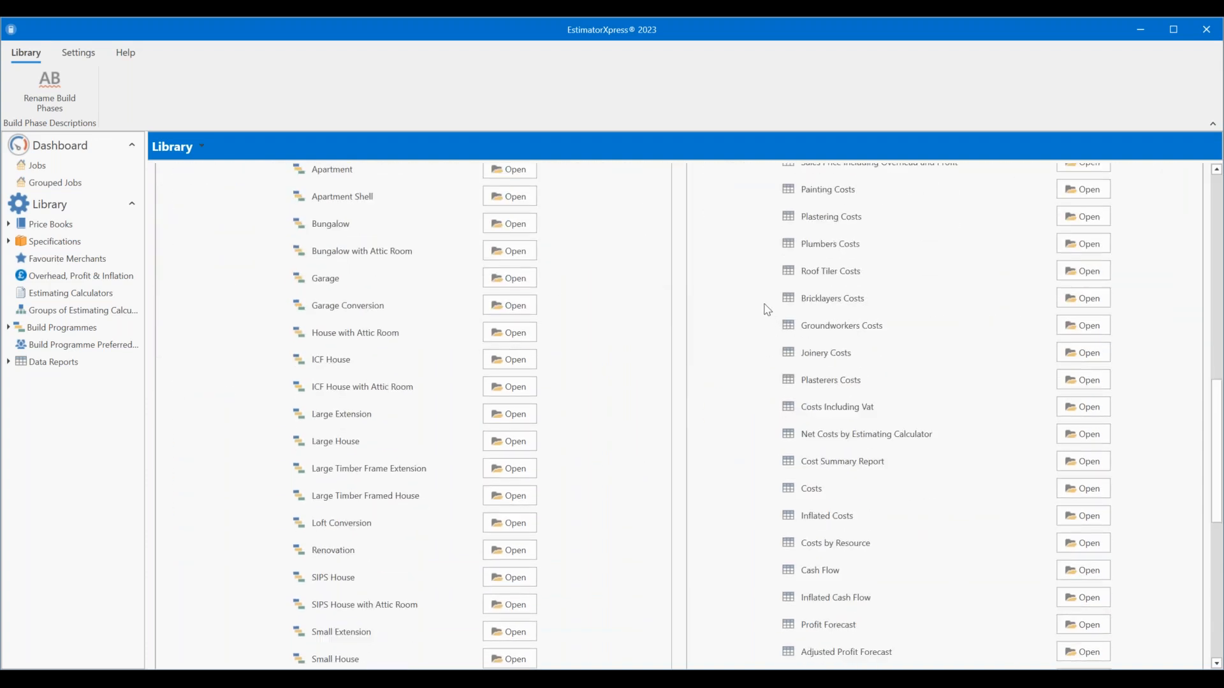
{"action": "scroll", "coordinate": [712, 286], "scroll_direction": "up", "scroll_amount": 1}
{"action": "scroll", "coordinate": [712, 286], "scroll_direction": "up", "scroll_amount": 5}
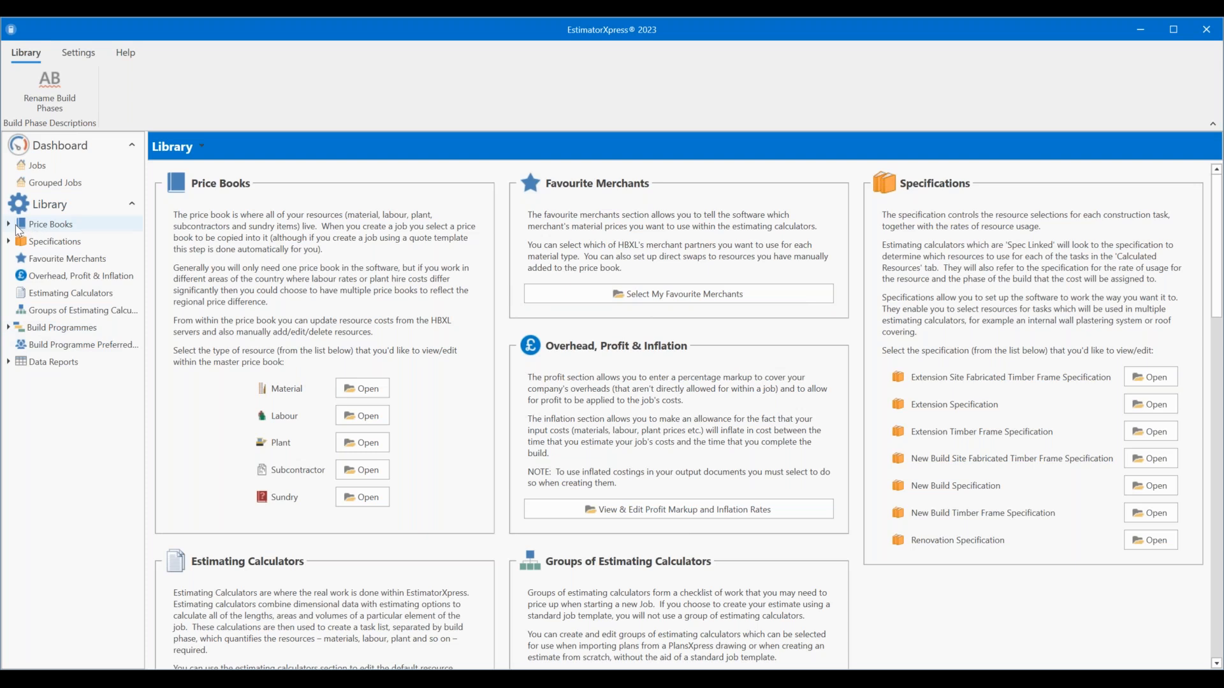
- Open the Labour section of the Master Price Book from the library's price books
{"action": "left_click", "coordinate": [49, 227]}
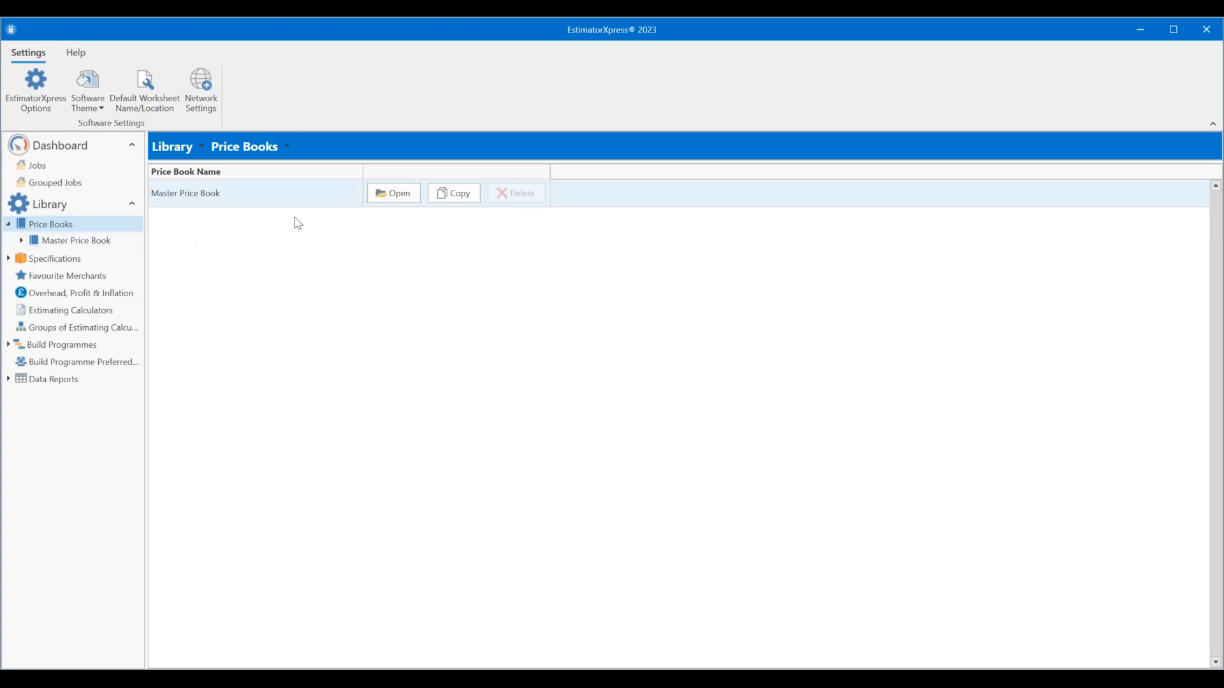
{"action": "left_click", "coordinate": [388, 193]}
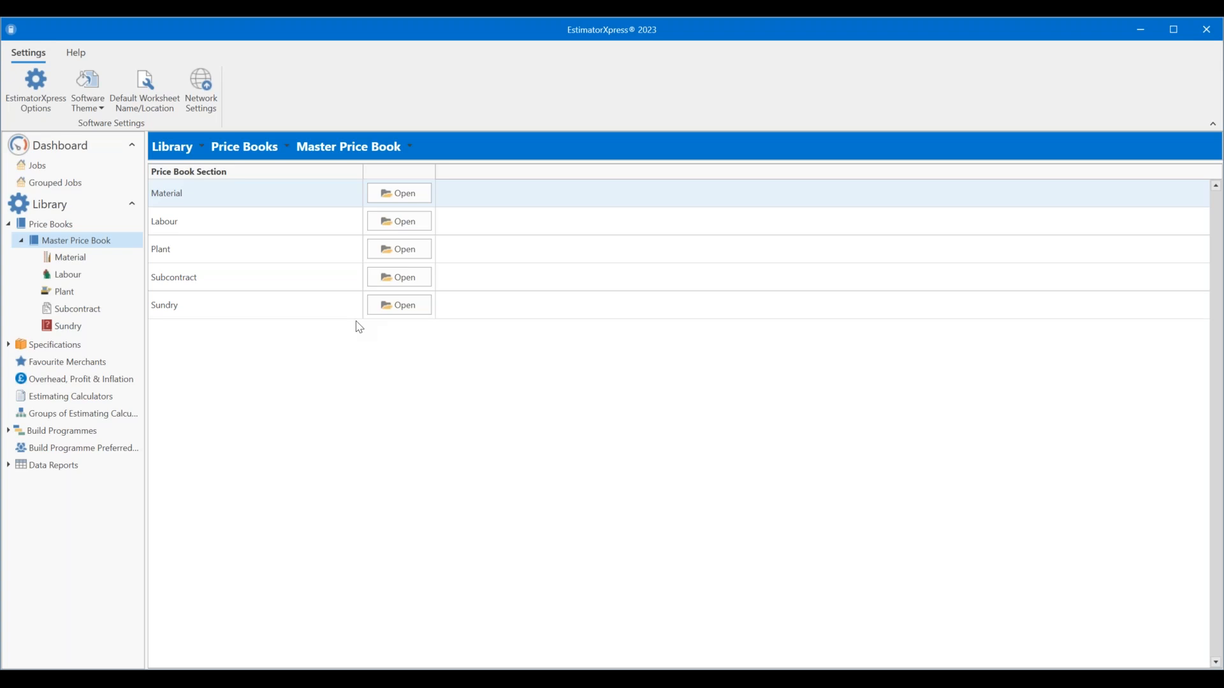
{"action": "left_click", "coordinate": [415, 225]}
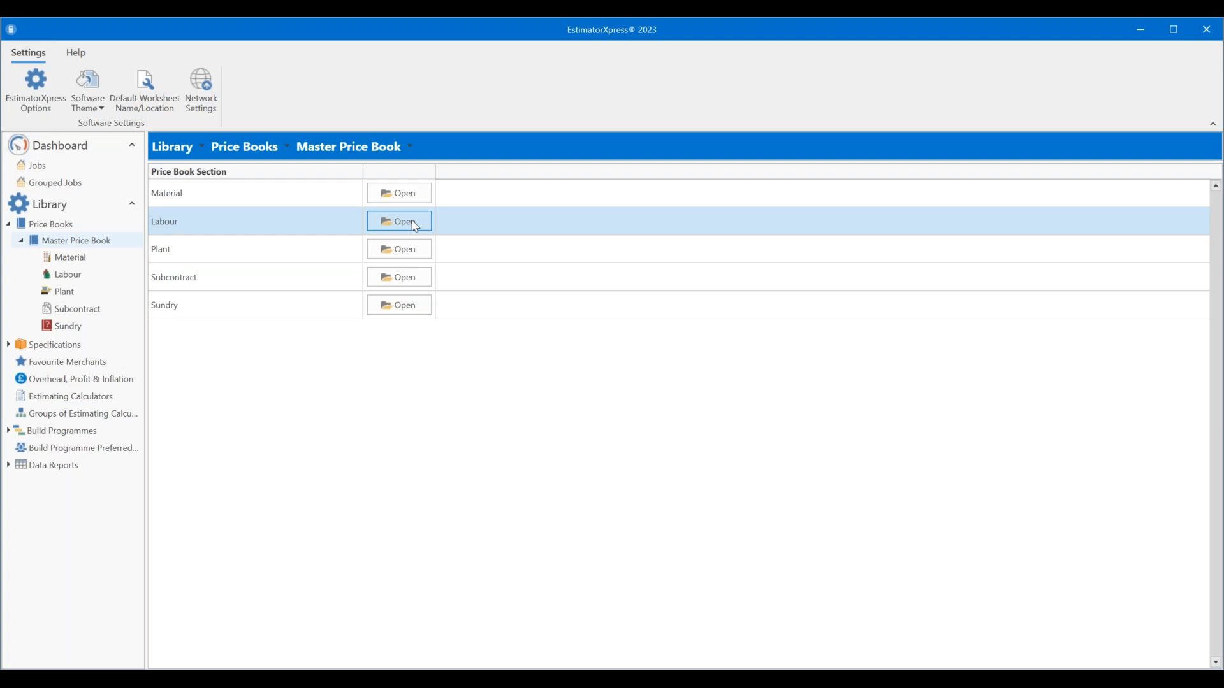
{"action": "left_click", "coordinate": [415, 226]}
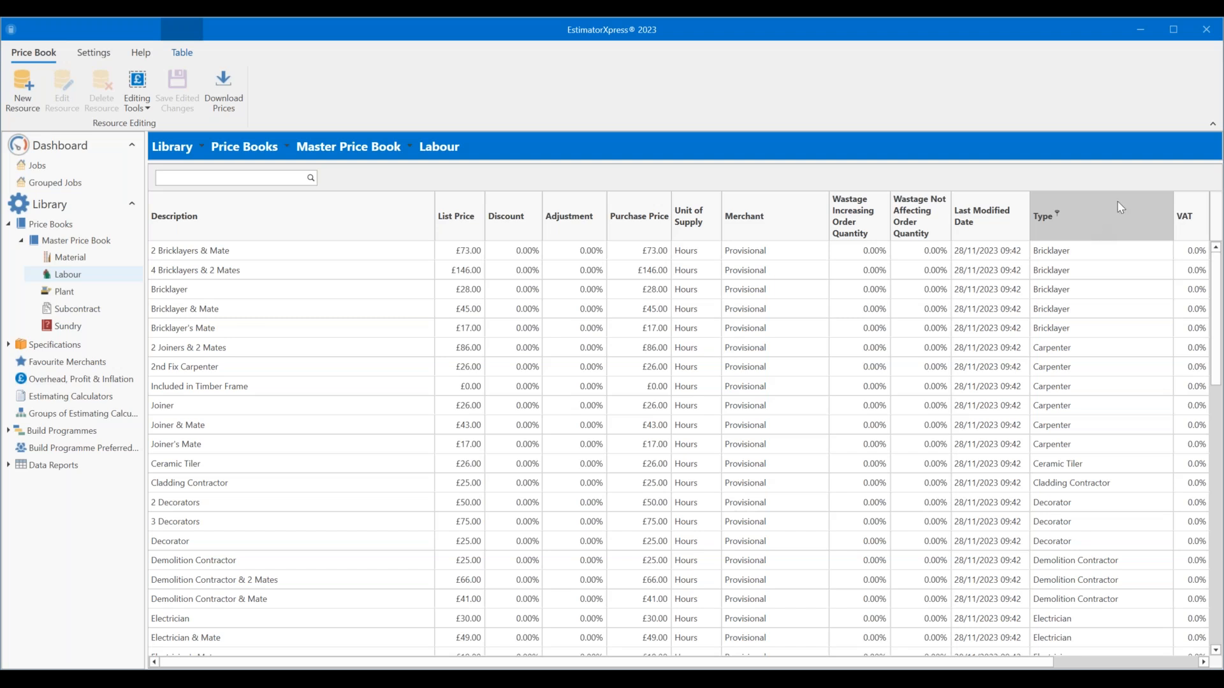
- Look through the labour resources and their list prices, including 4 Bricklayers & 2 Mates and 2 Bricklayers & Mate
{"action": "scroll", "coordinate": [1116, 427], "scroll_direction": "down", "scroll_amount": 4}
{"action": "scroll", "coordinate": [1119, 431], "scroll_direction": "down", "scroll_amount": 5}
{"action": "scroll", "coordinate": [1120, 429], "scroll_direction": "up", "scroll_amount": 6}
{"action": "scroll", "coordinate": [1120, 429], "scroll_direction": "up", "scroll_amount": 3}
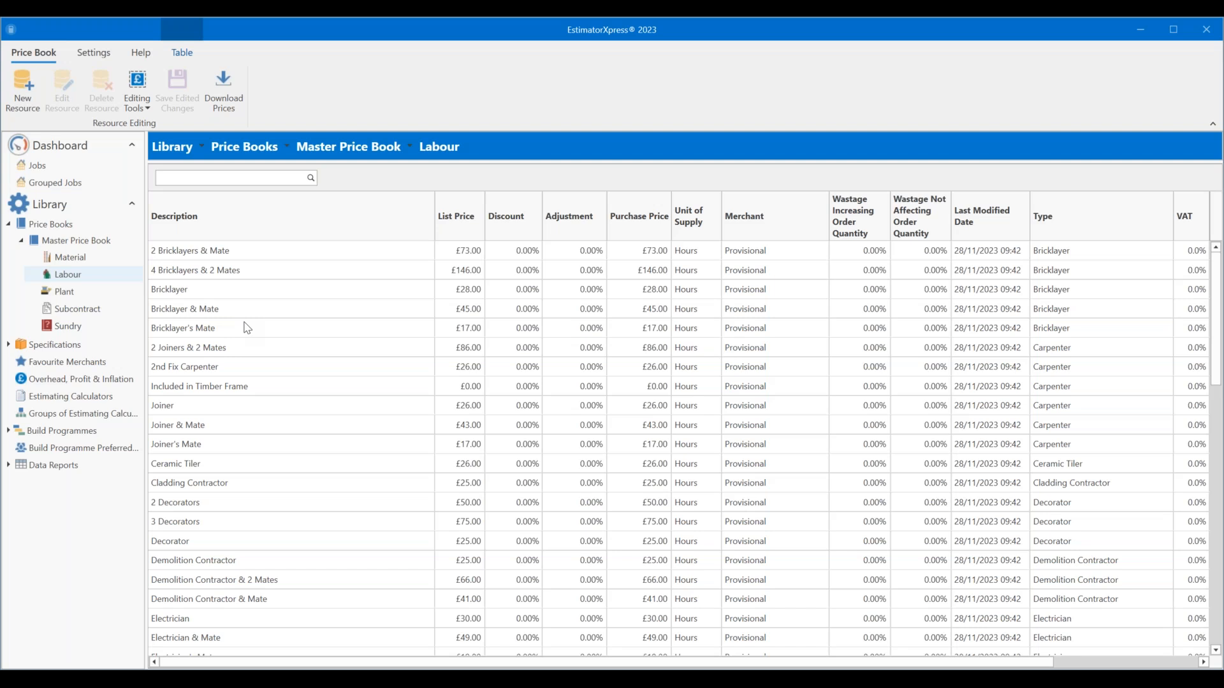
{"action": "left_click", "coordinate": [223, 270]}
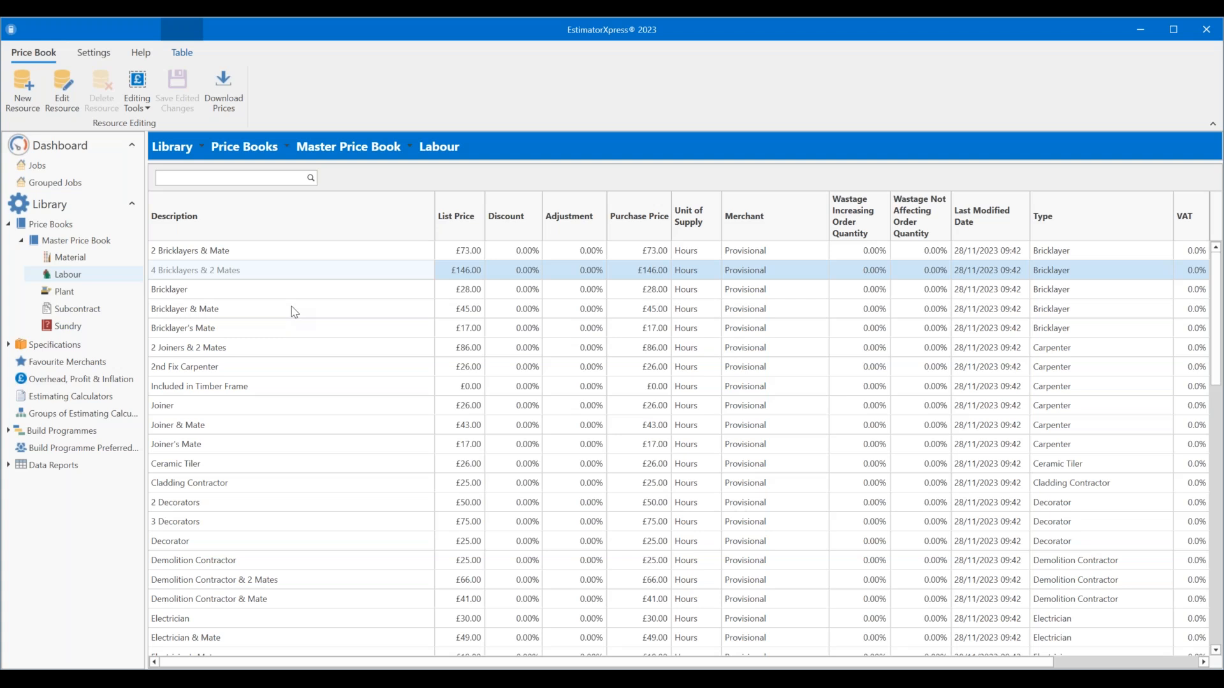
{"action": "left_click", "coordinate": [452, 276]}
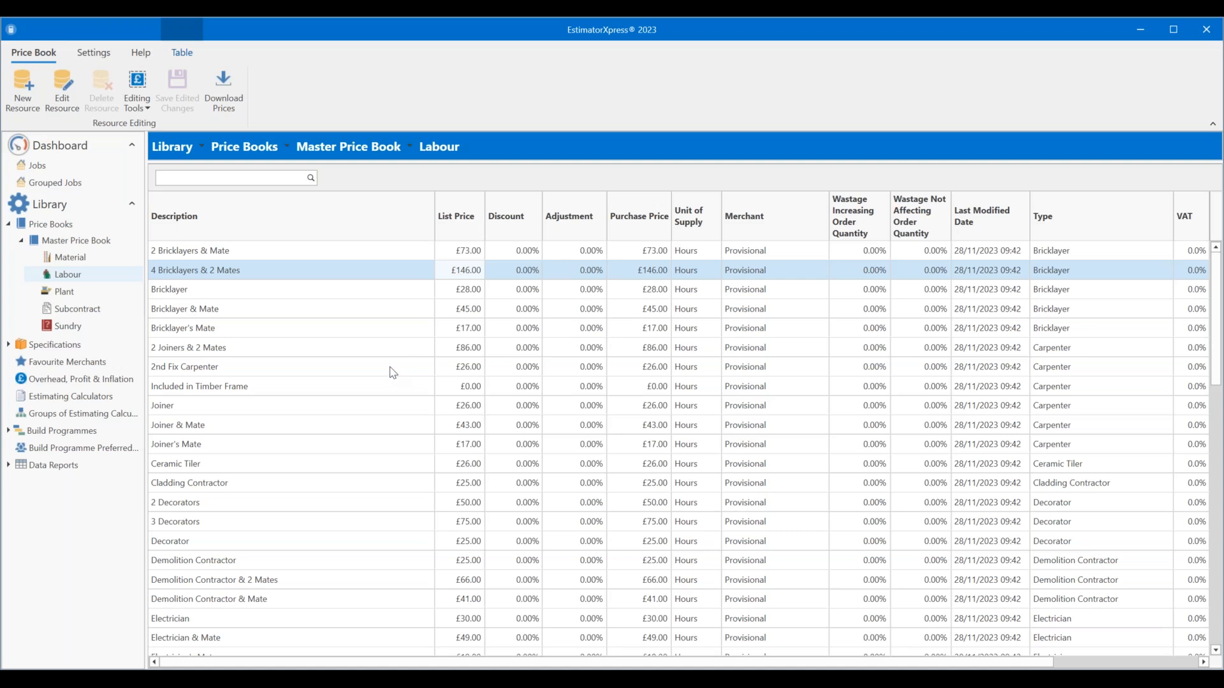
{"action": "left_click", "coordinate": [464, 250]}
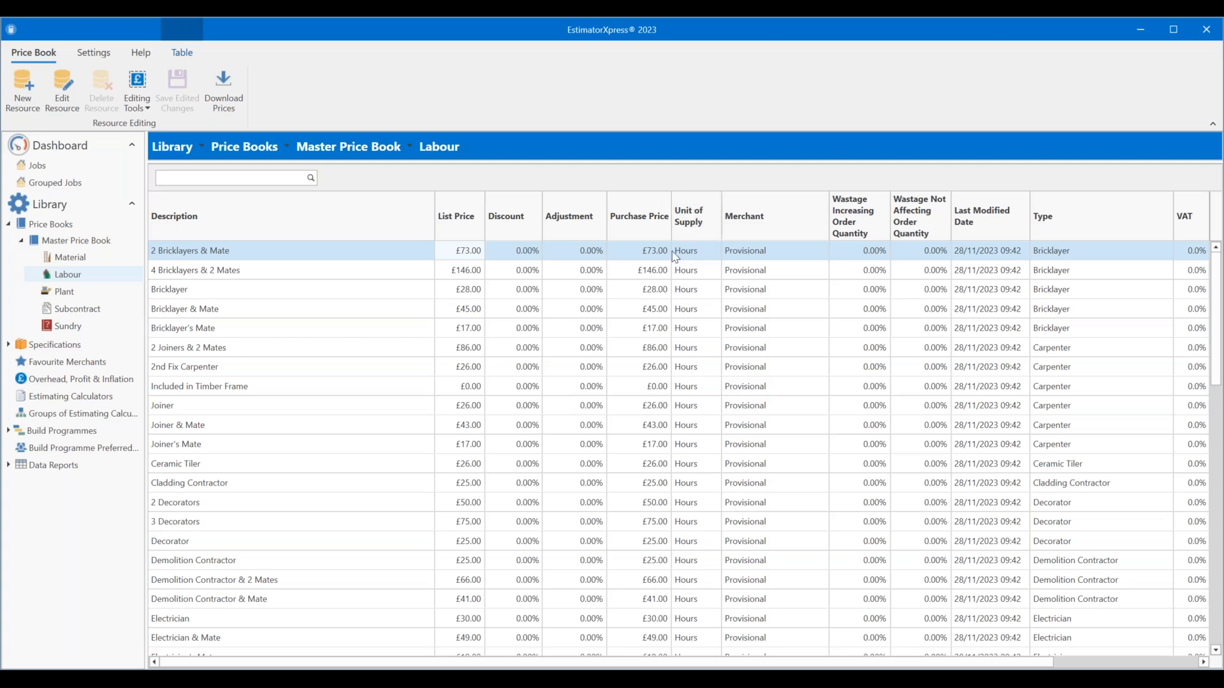
- Start editing the labour prices and set the Bricklayer purchase price to £30.00
{"action": "left_click", "coordinate": [146, 102]}
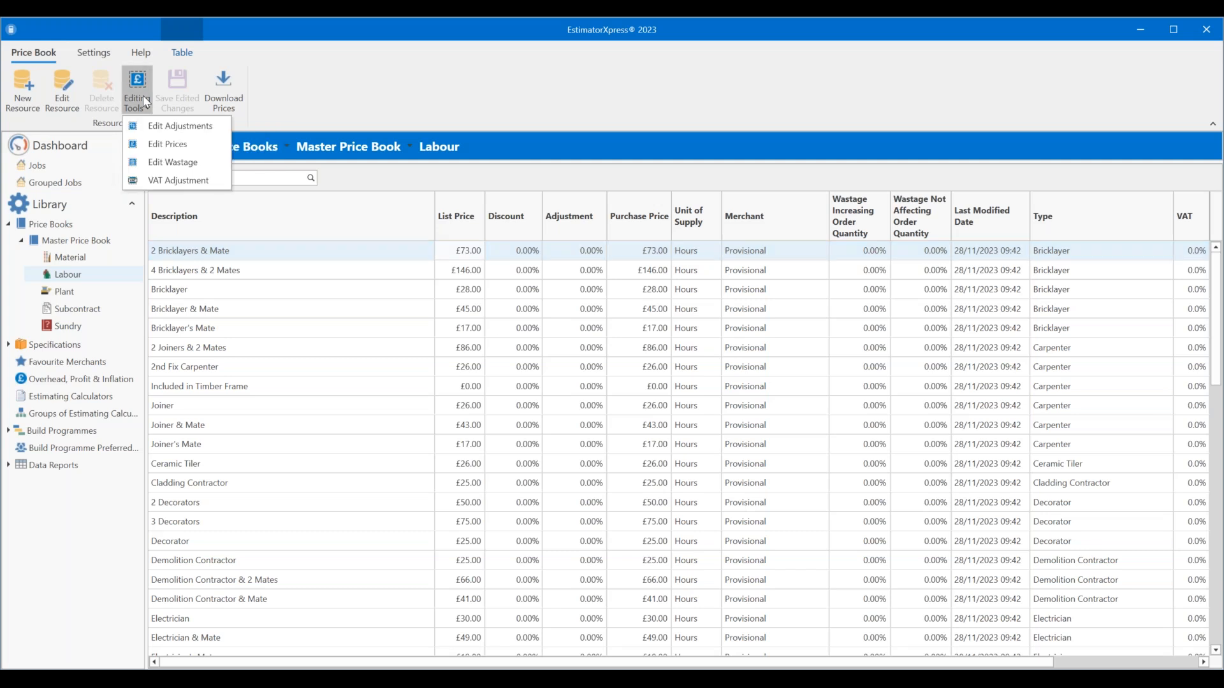
{"action": "left_click", "coordinate": [148, 145]}
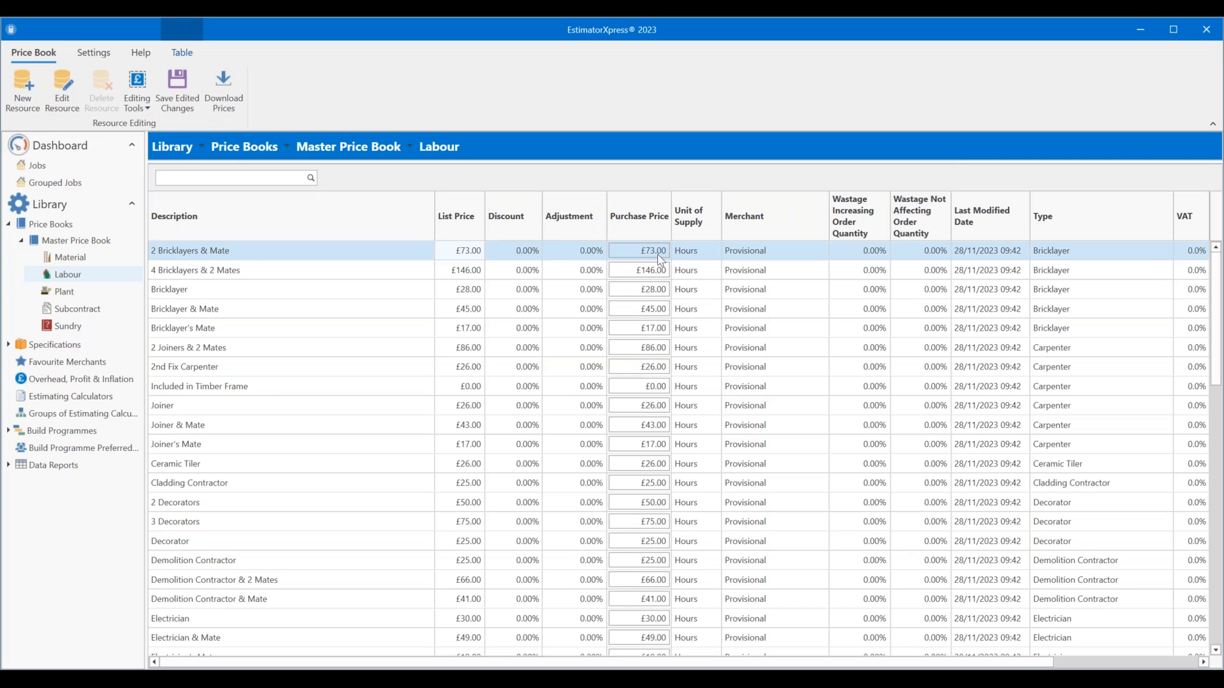
{"action": "left_click", "coordinate": [645, 290]}
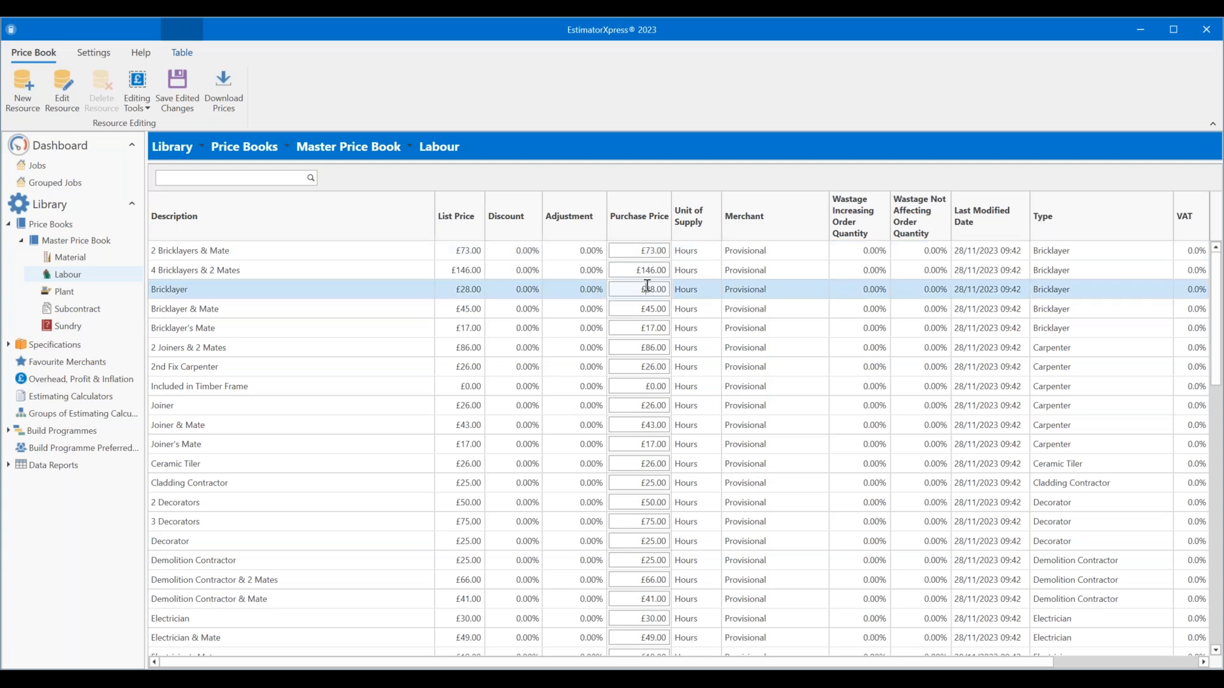
{"action": "left_click_drag", "start_coordinate": [646, 286], "coordinate": [681, 286]}
{"action": "type", "text": "30"}
- Set the purchase price of Bricklayer's Mate to £15.00
{"action": "left_click", "coordinate": [657, 330]}
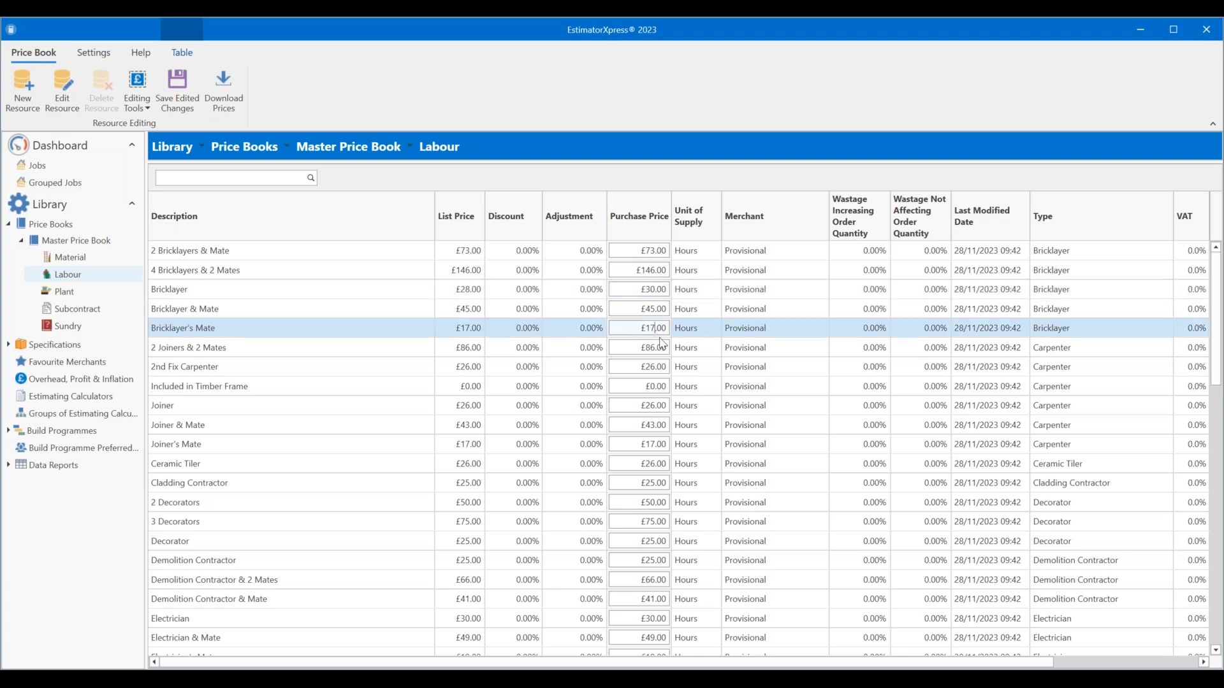
{"action": "key", "text": "BackSpace"}
{"action": "type", "text": "5"}
{"action": "left_click", "coordinate": [581, 311]}
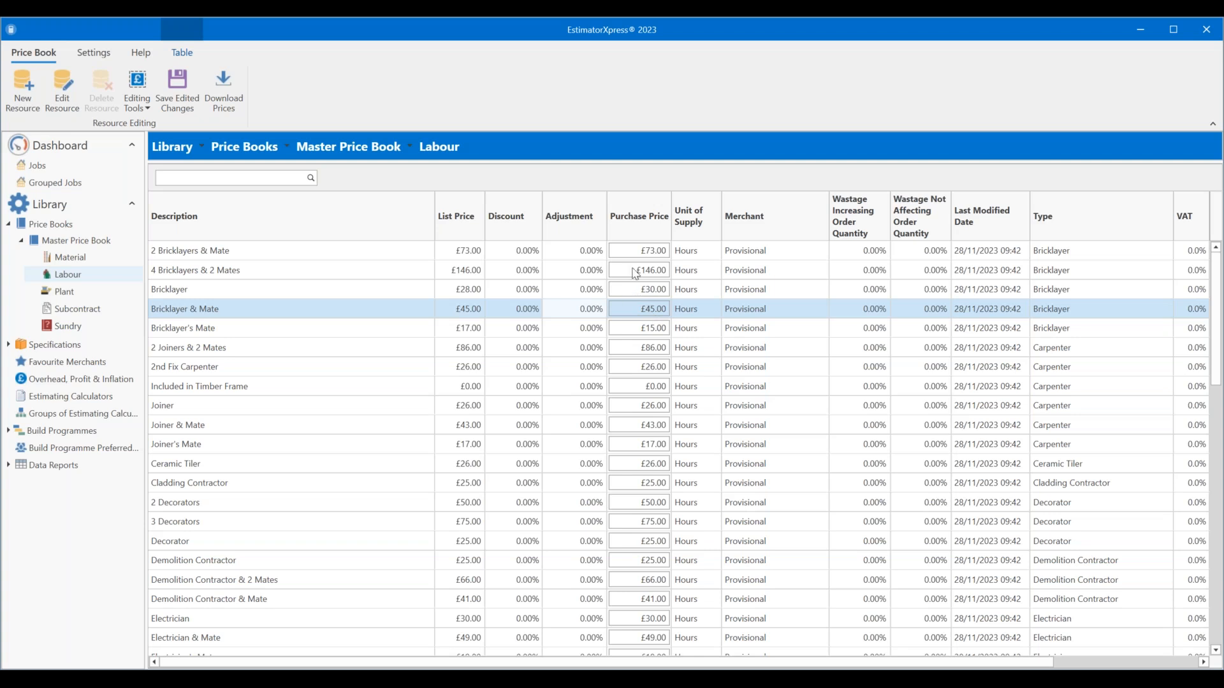
- Set the purchase prices of 2 Bricklayers & Mate to £75.00 and 4 Bricklayers & 2 Mates to £150.00
{"action": "left_click", "coordinate": [655, 250]}
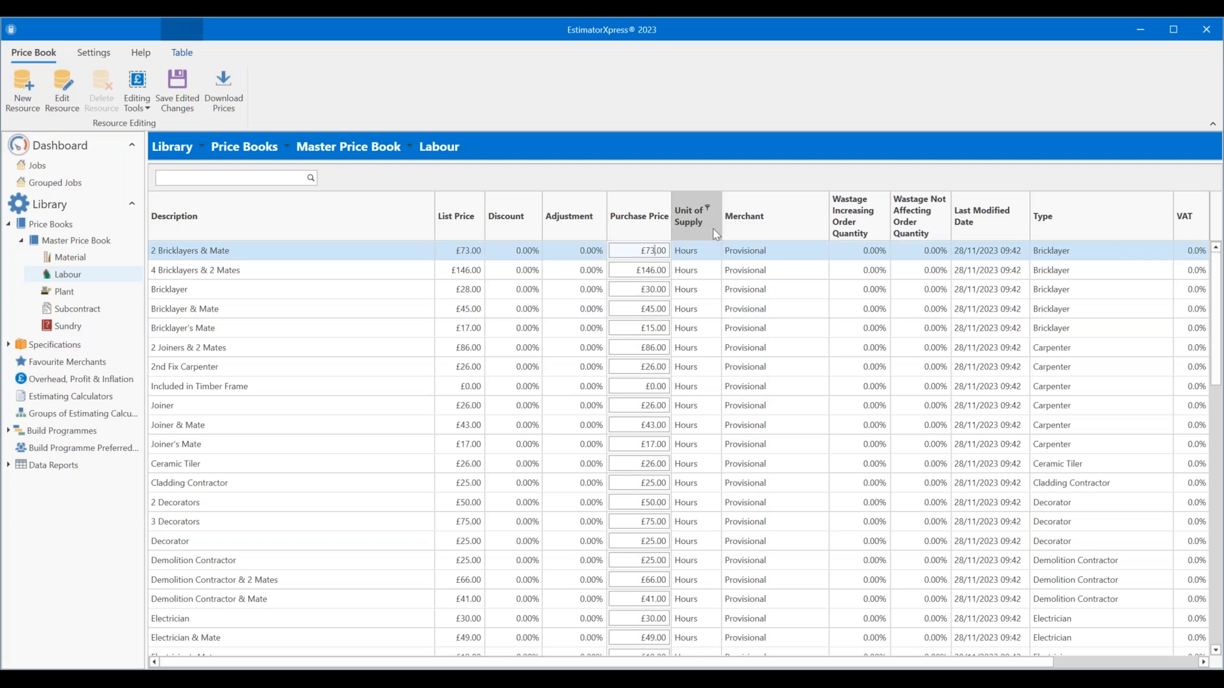
{"action": "key", "text": "BackSpace"}
{"action": "type", "text": "5"}
{"action": "left_click", "coordinate": [655, 273]}
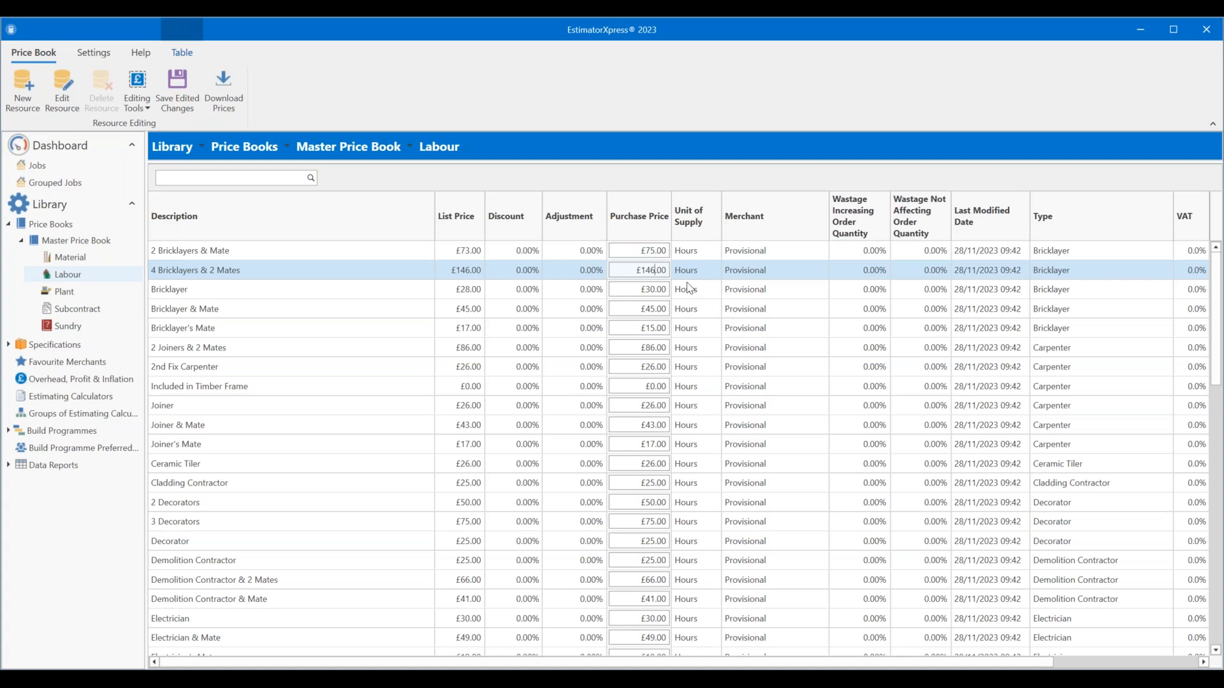
{"action": "key", "text": "BackSpace"}
{"action": "key", "text": "BackSpace"}
{"action": "type", "text": "5"}
- Save the edited labour prices without storing the changes as adjustments
{"action": "scroll", "coordinate": [404, 311], "scroll_direction": "down", "scroll_amount": 4}
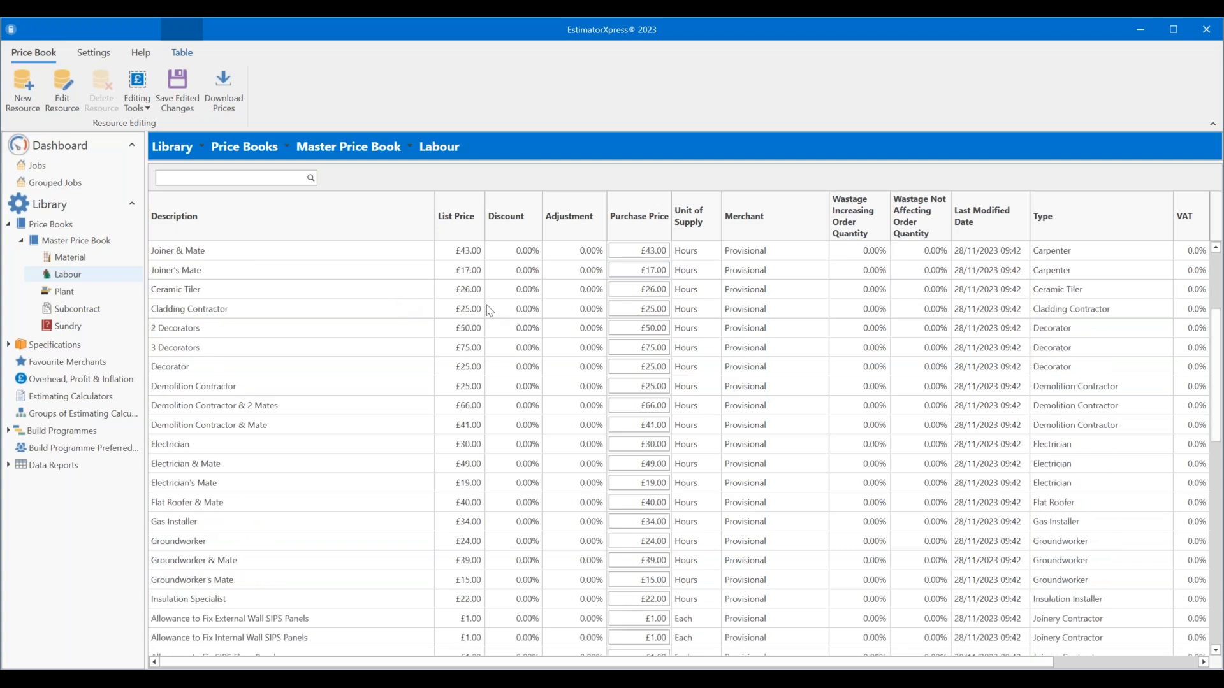
{"action": "scroll", "coordinate": [446, 334], "scroll_direction": "down", "scroll_amount": 5}
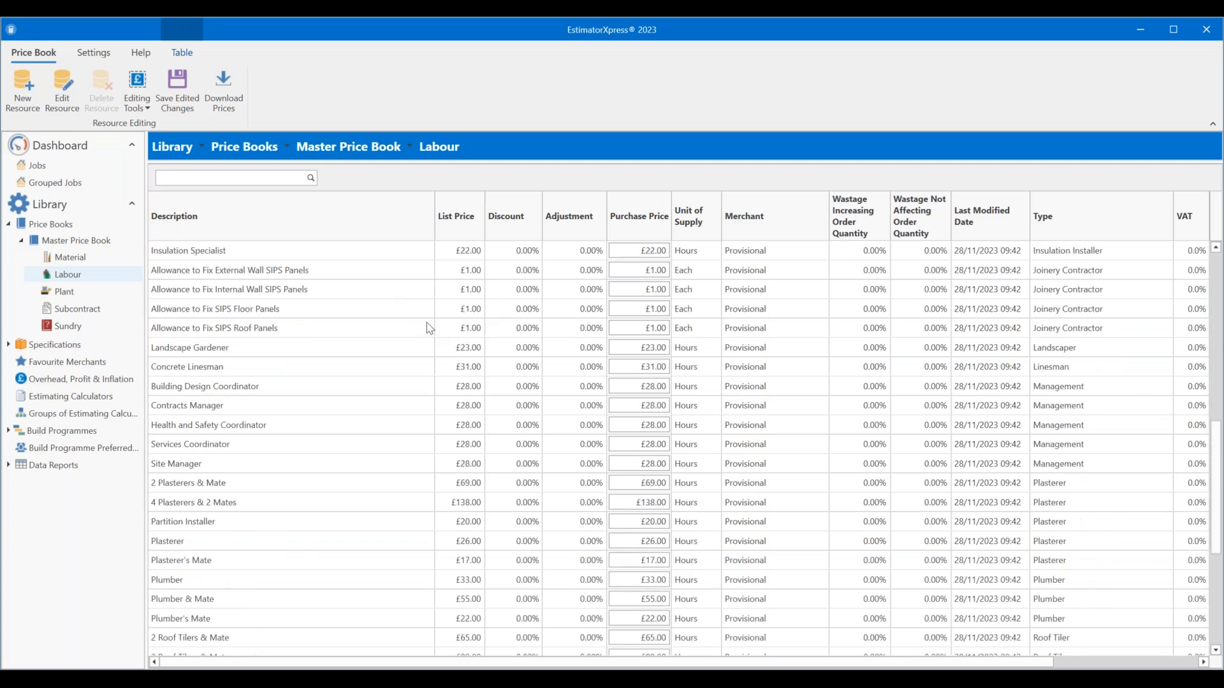
{"action": "scroll", "coordinate": [434, 338], "scroll_direction": "down", "scroll_amount": 4}
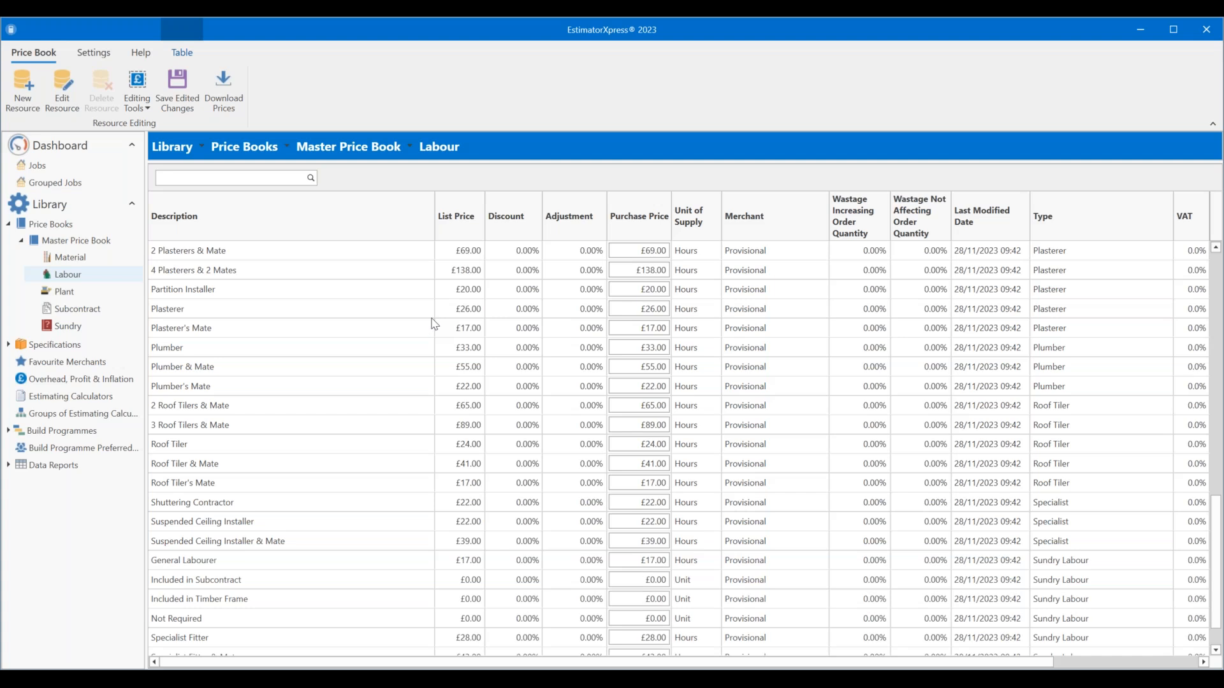
{"action": "scroll", "coordinate": [434, 323], "scroll_direction": "down", "scroll_amount": 1}
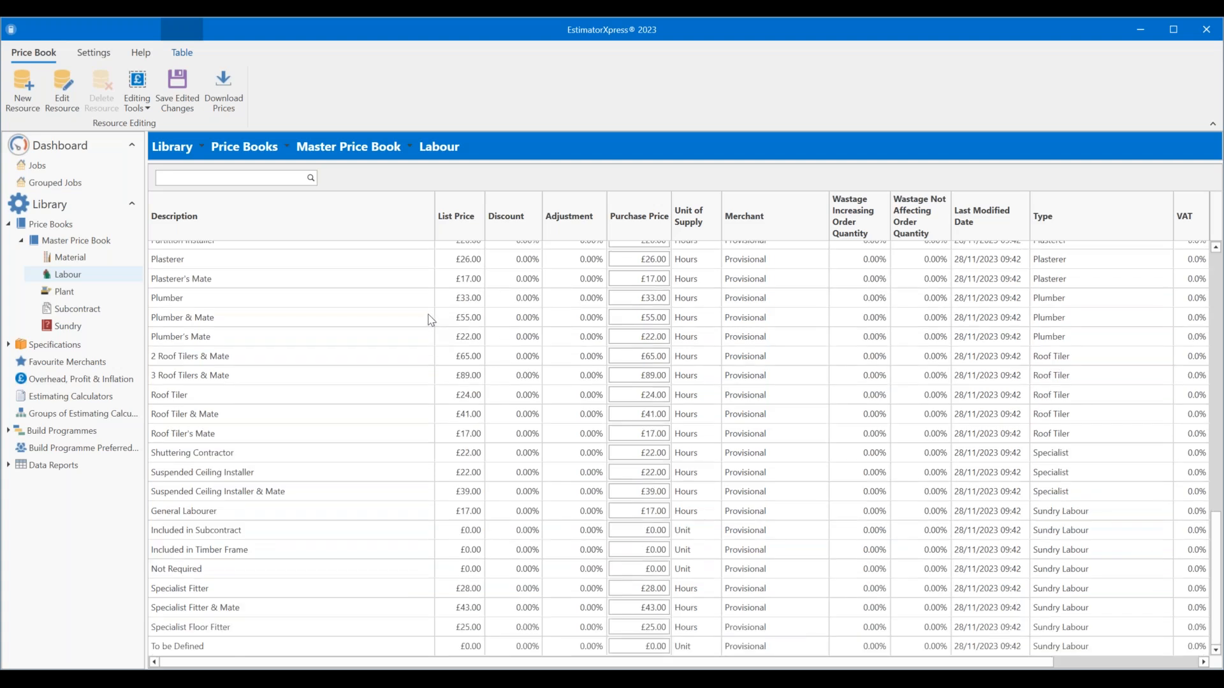
{"action": "scroll", "coordinate": [427, 317], "scroll_direction": "up", "scroll_amount": 15}
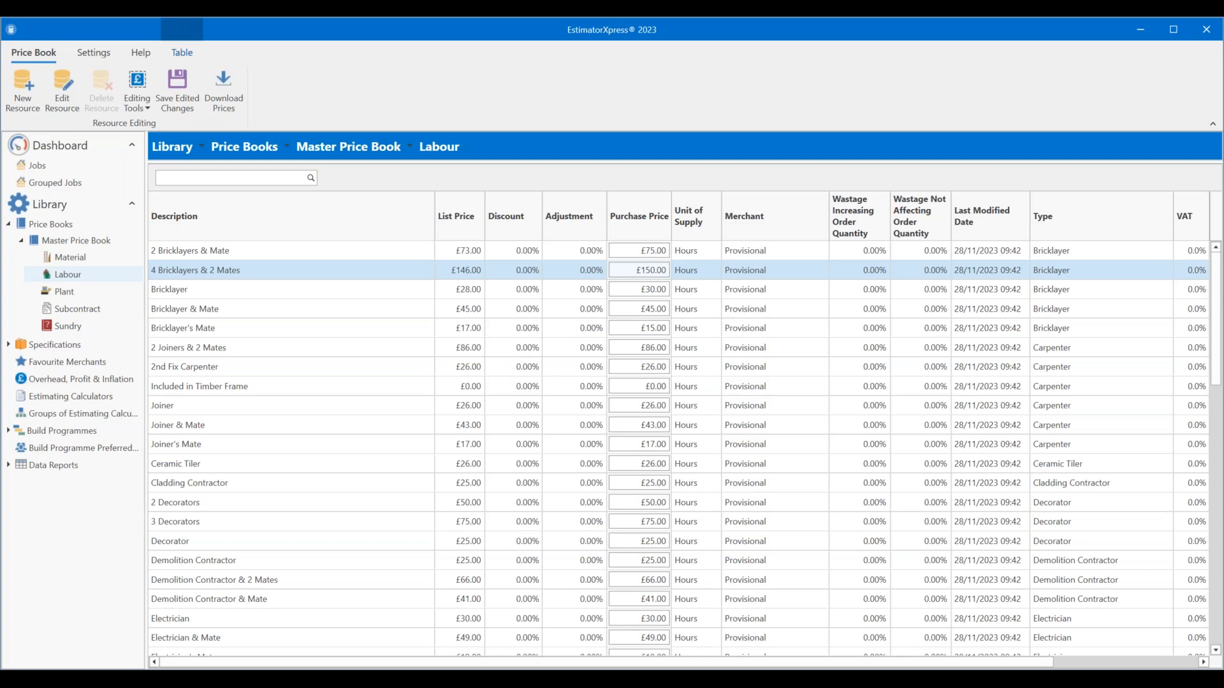
{"action": "left_click", "coordinate": [181, 89]}
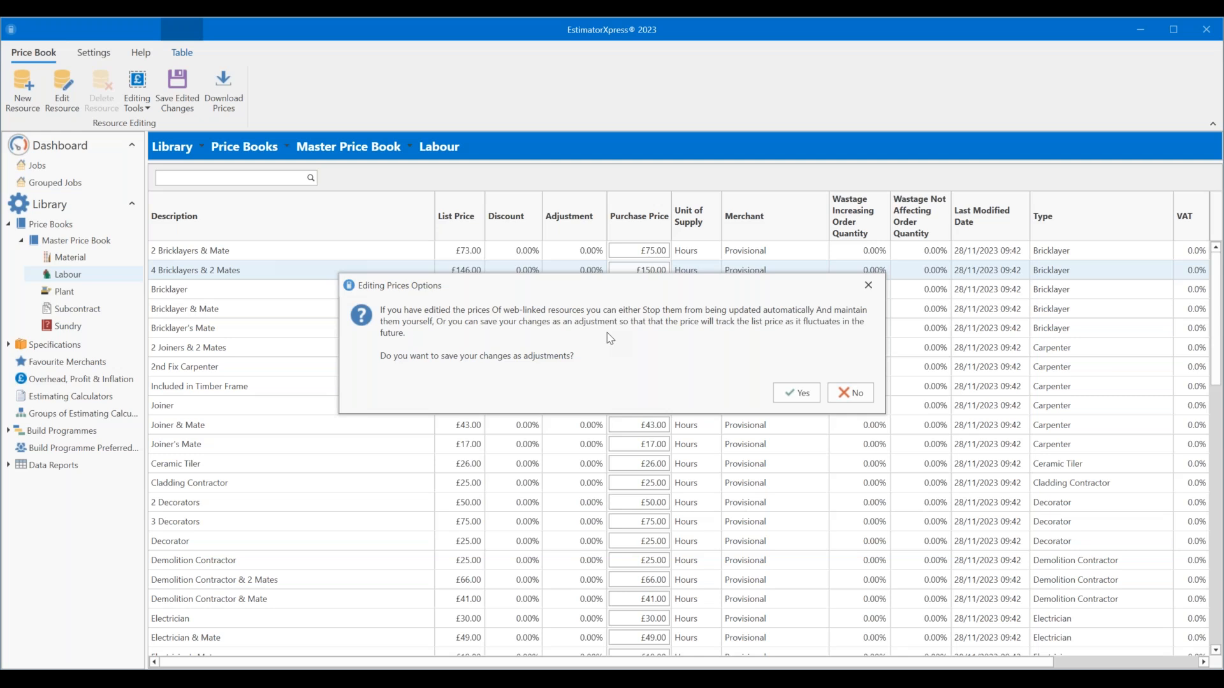
{"action": "left_click", "coordinate": [854, 393]}
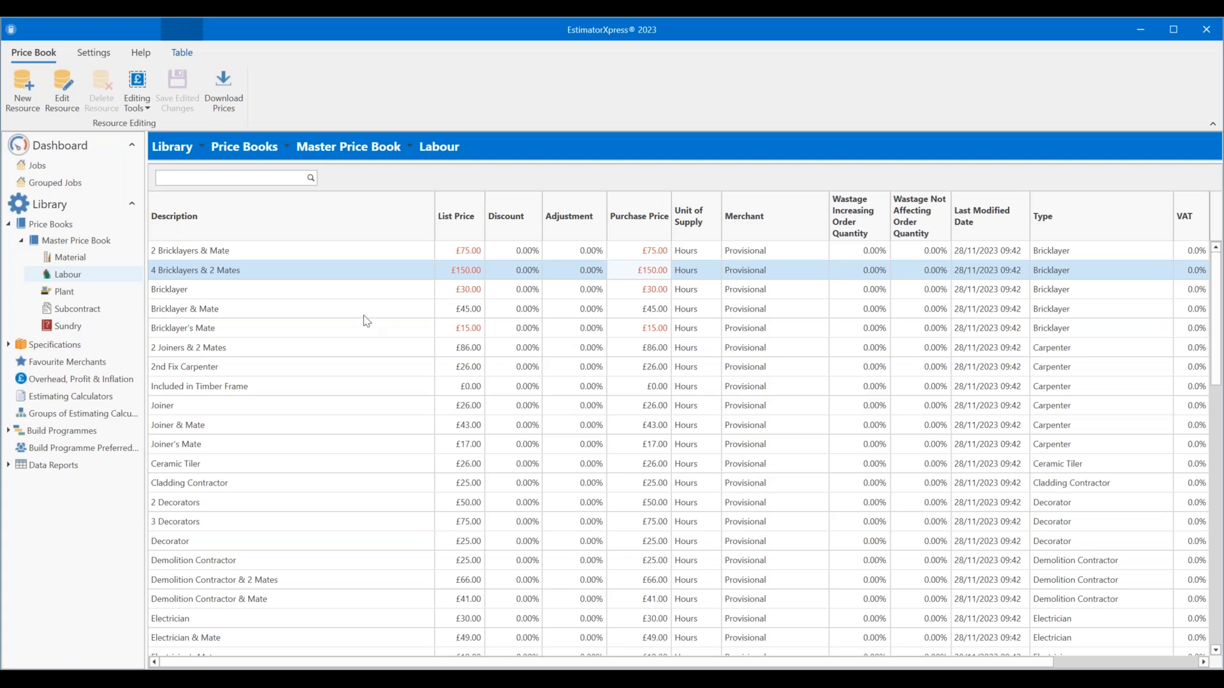
- Edit the Bricklayer & Mate resource so that its unit cost is not updated with price downloads
{"action": "left_click", "coordinate": [461, 313]}
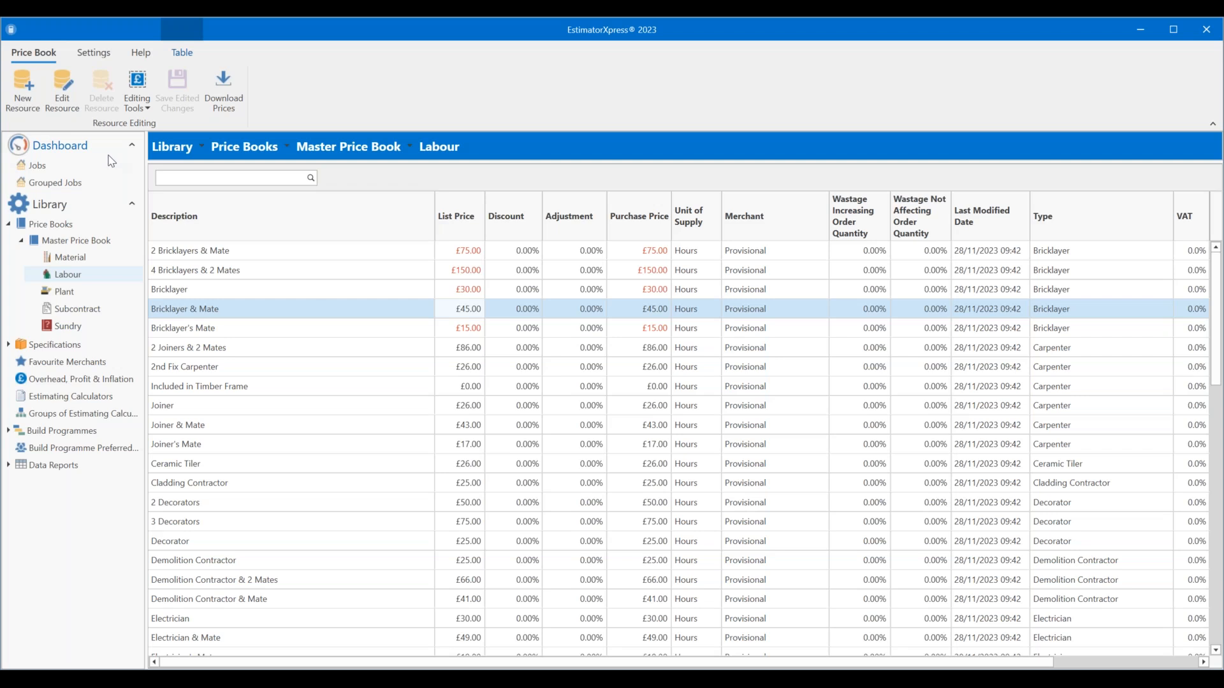
{"action": "left_click", "coordinate": [64, 81]}
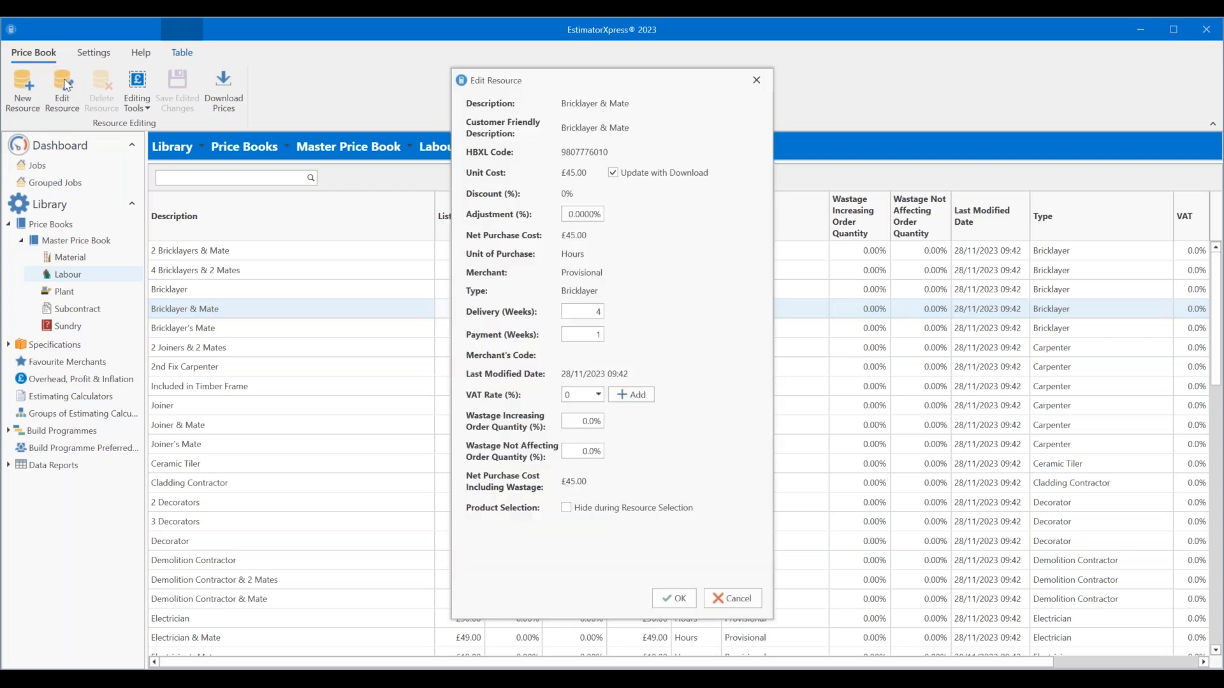
{"action": "left_click", "coordinate": [613, 173]}
{"action": "left_click", "coordinate": [581, 173]}
{"action": "left_click", "coordinate": [590, 173]}
{"action": "left_click", "coordinate": [680, 599]}
{"action": "left_click", "coordinate": [465, 314]}
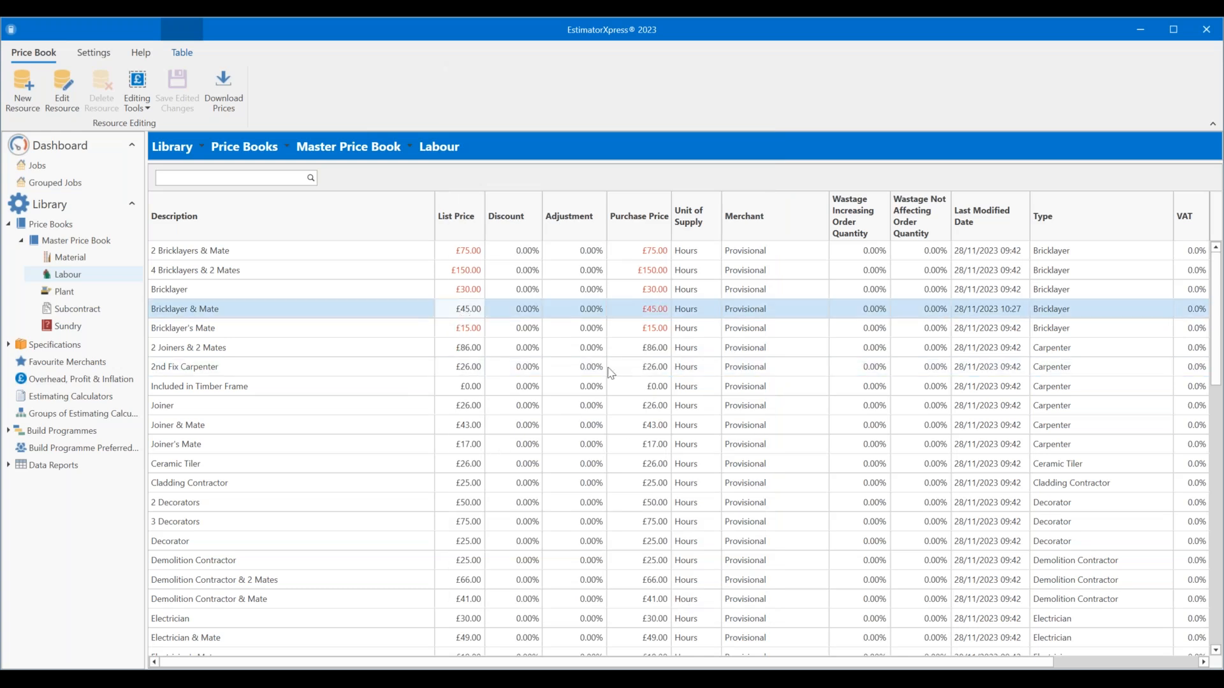
{"action": "left_click", "coordinate": [654, 315]}
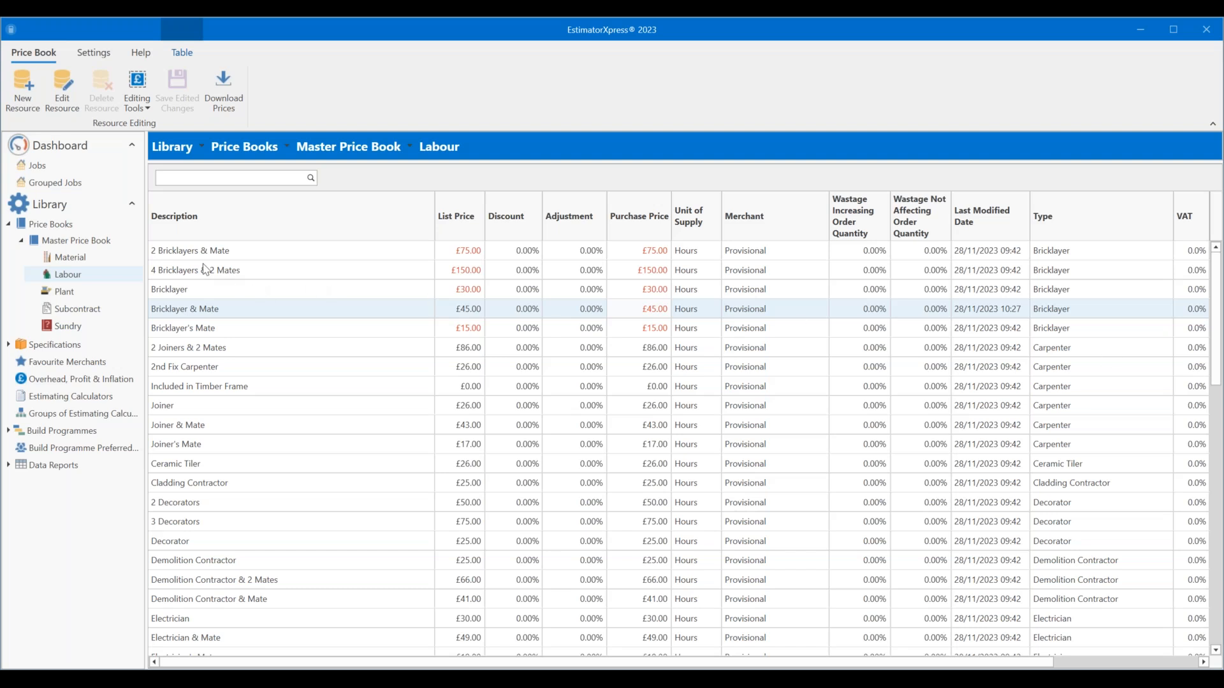
- Open the Material section of the Master Price Book and check its columns through to Merchant's Code and Payment Terms
{"action": "left_click", "coordinate": [61, 258]}
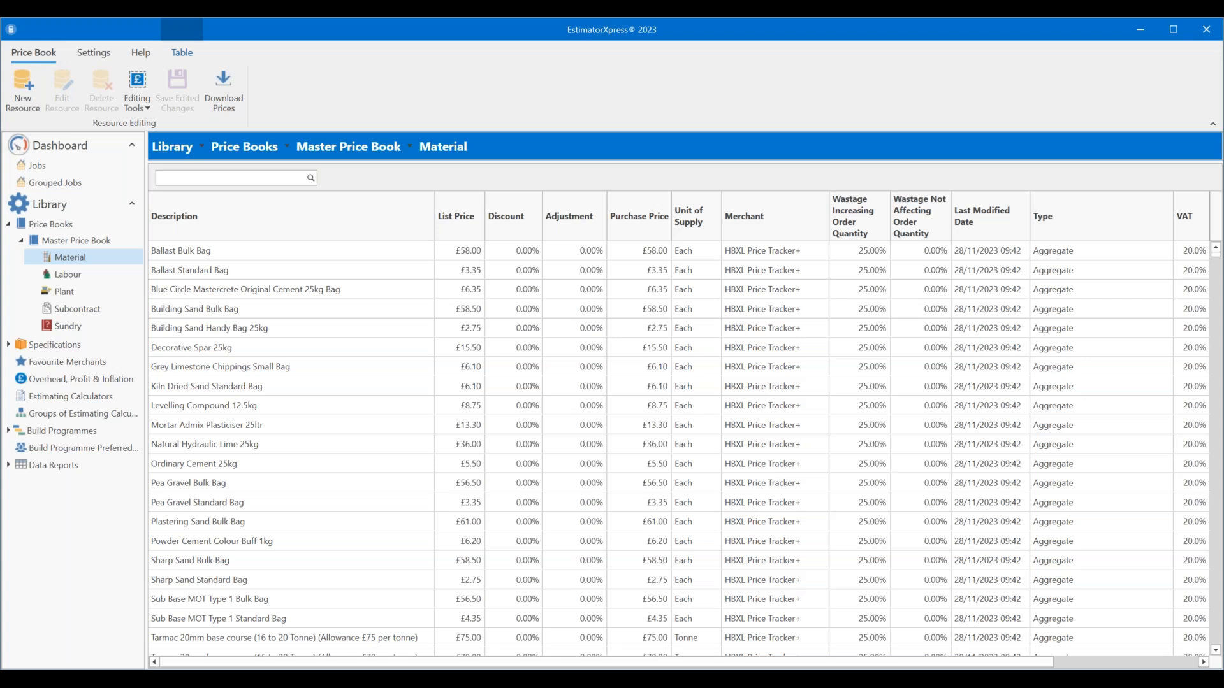
{"action": "left_click_drag", "start_coordinate": [604, 665], "coordinate": [750, 665]}
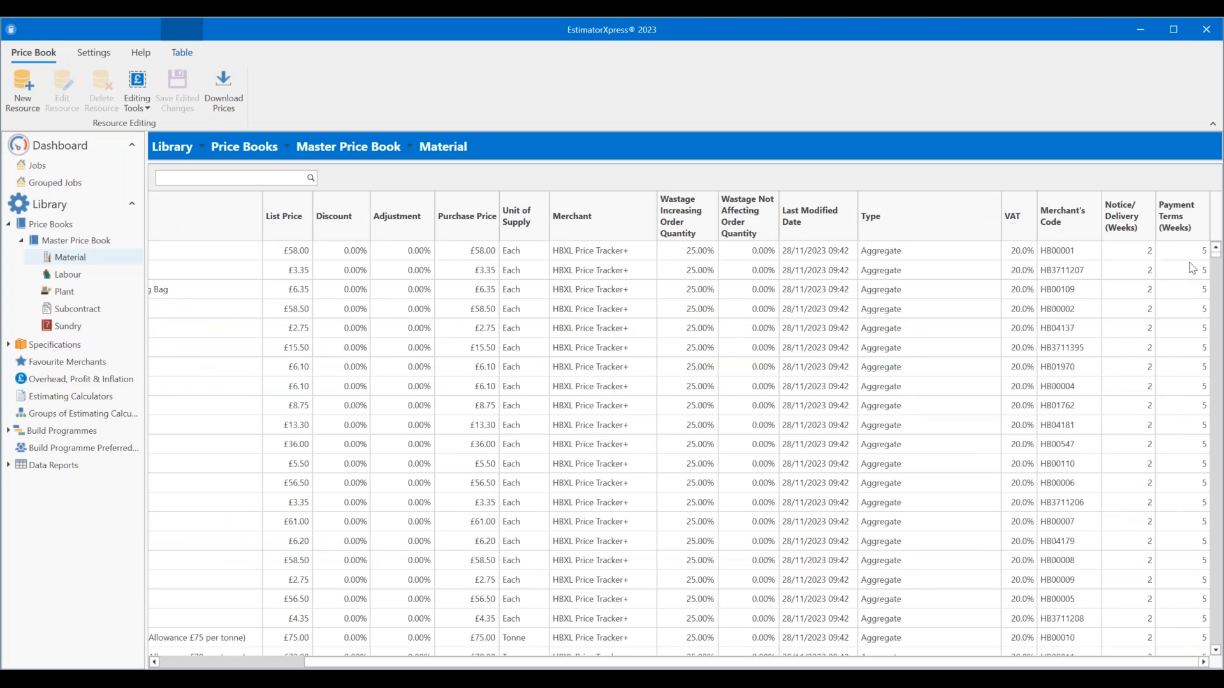
{"action": "left_click_drag", "start_coordinate": [613, 663], "coordinate": [468, 666]}
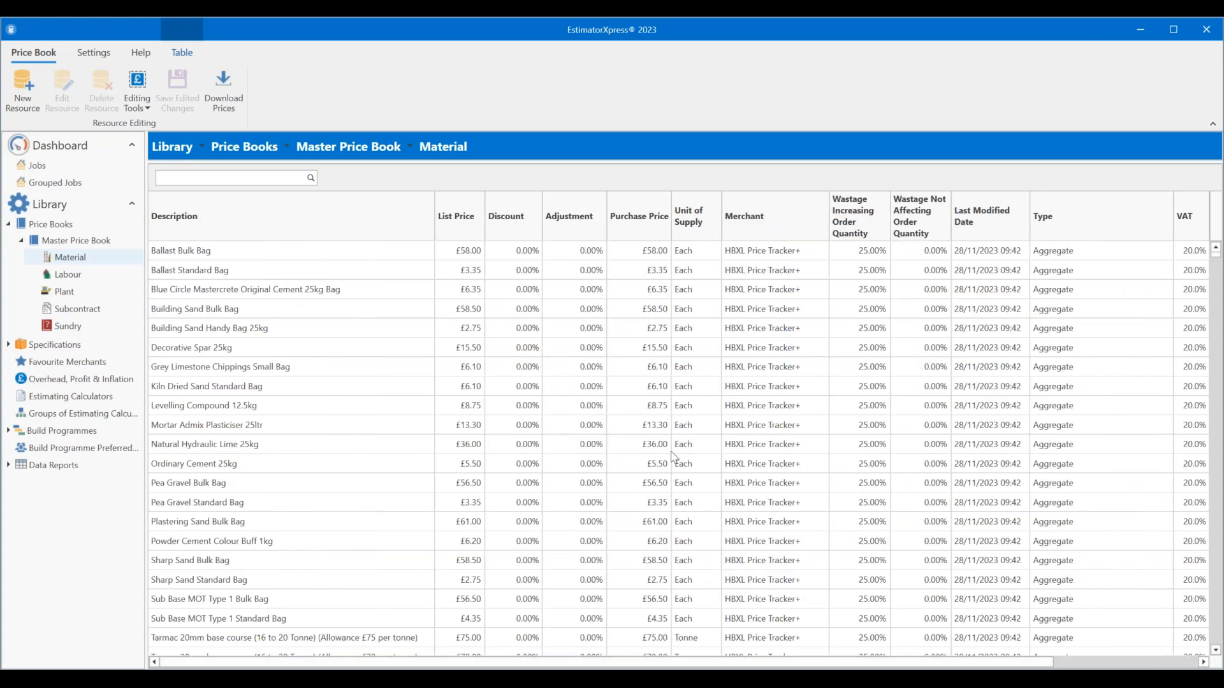
- Look through the material resources, from aggregates and architectural stone to doors and radiators, and return to the start of the list
{"action": "scroll", "coordinate": [711, 384], "scroll_direction": "down", "scroll_amount": 1}
{"action": "scroll", "coordinate": [710, 383], "scroll_direction": "down", "scroll_amount": 12}
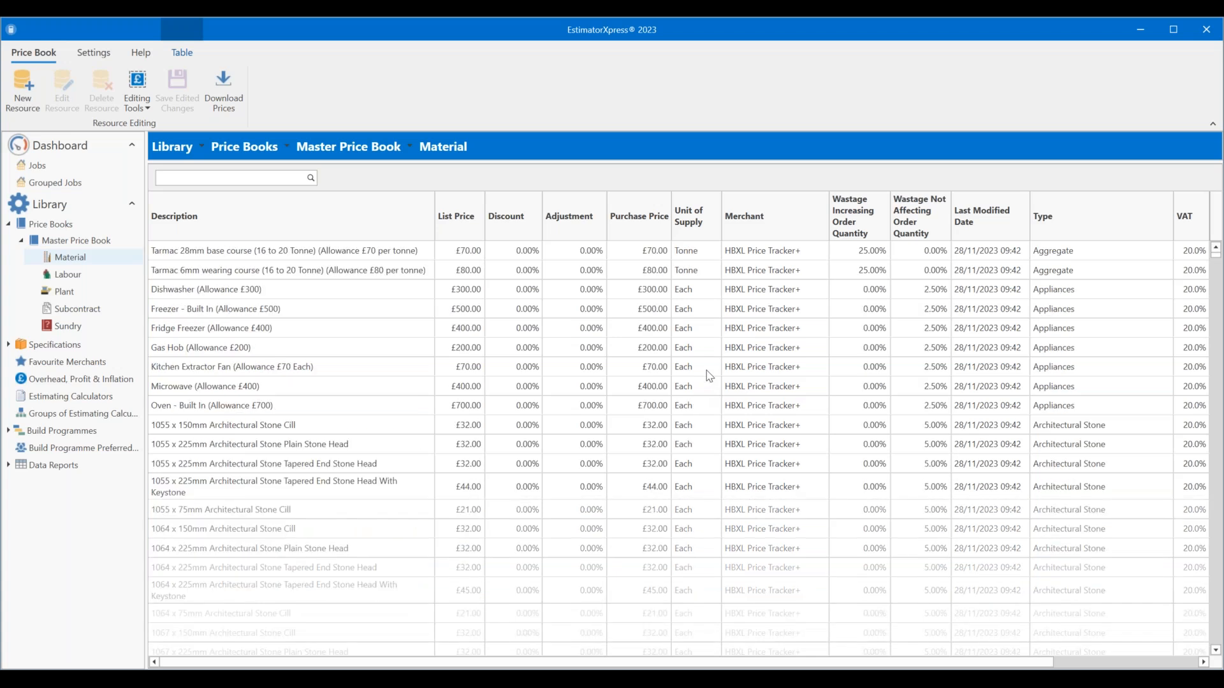
{"action": "scroll", "coordinate": [705, 360], "scroll_direction": "down", "scroll_amount": 10}
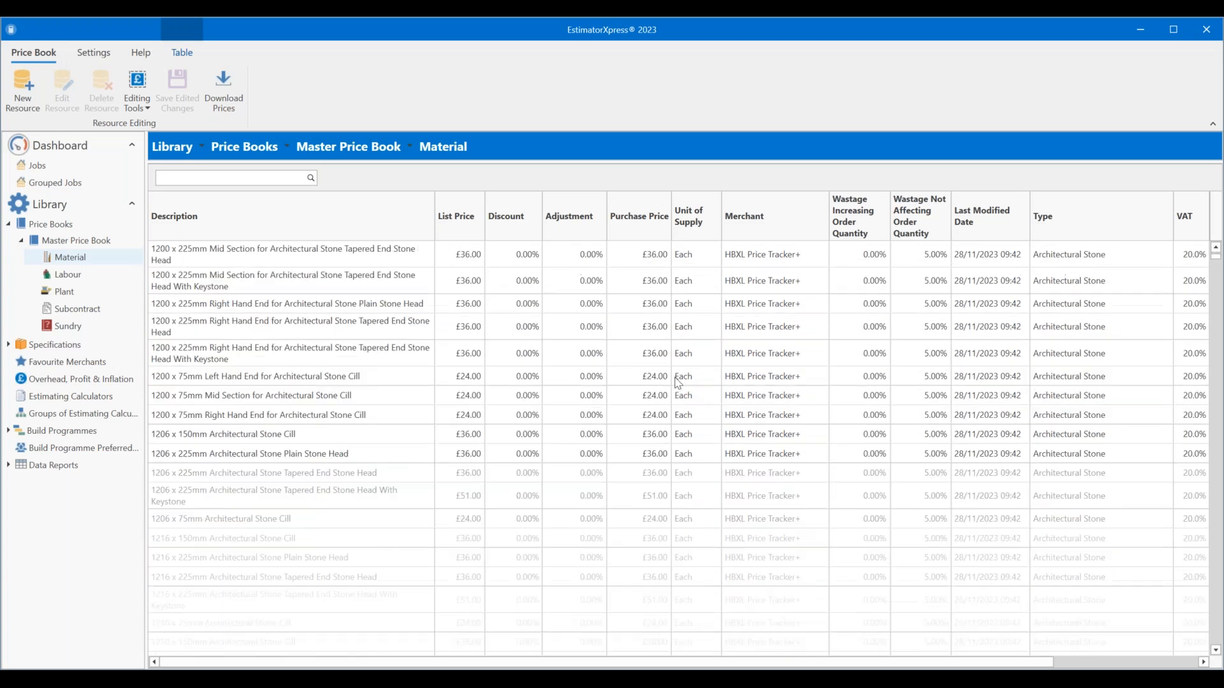
{"action": "scroll", "coordinate": [678, 382], "scroll_direction": "down", "scroll_amount": 10}
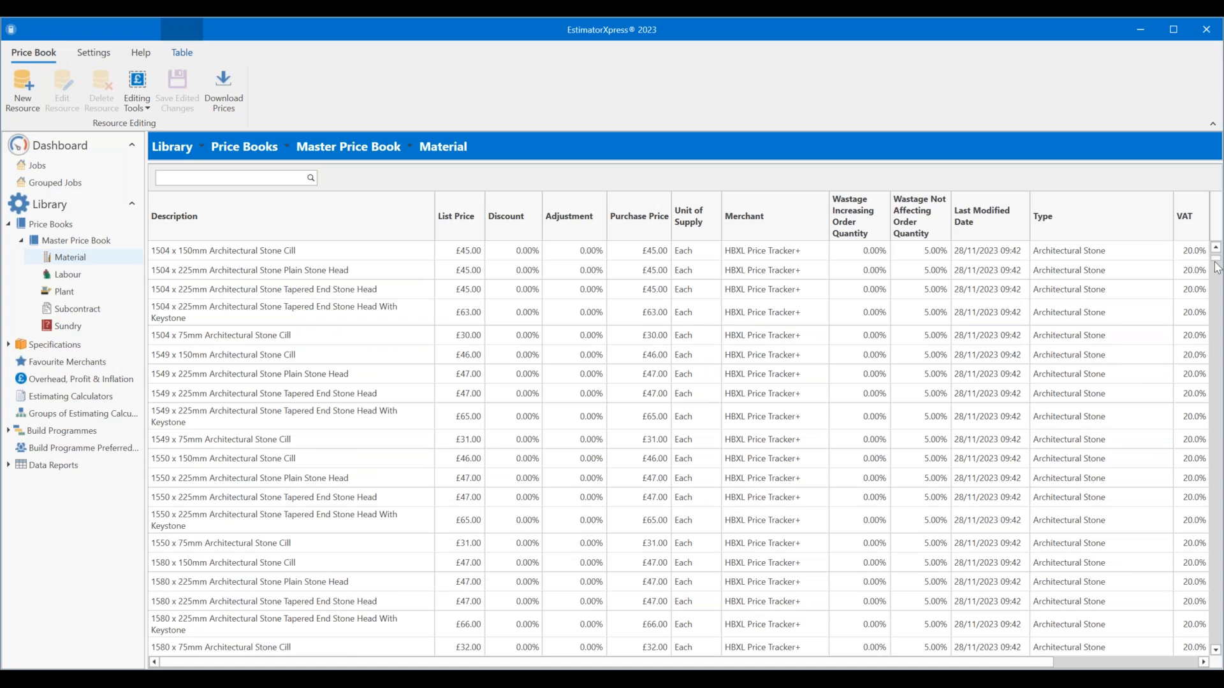
{"action": "scroll", "coordinate": [637, 347], "scroll_direction": "down", "scroll_amount": 5}
{"action": "scroll", "coordinate": [779, 342], "scroll_direction": "down", "scroll_amount": 5}
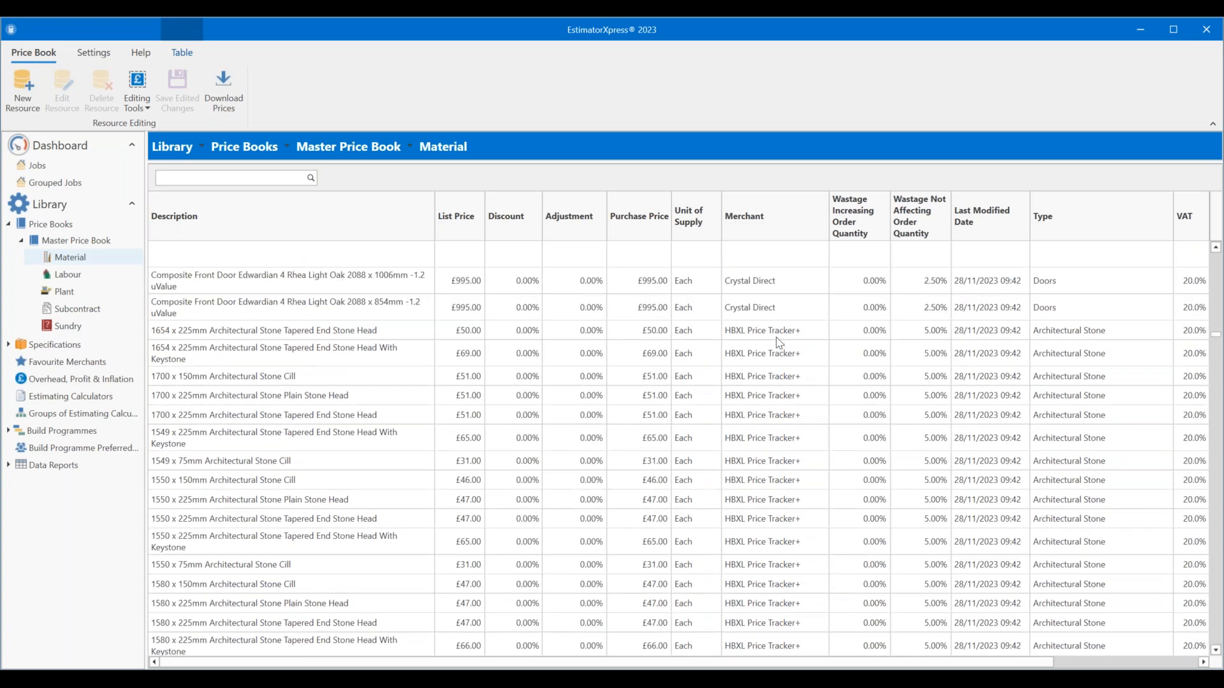
{"action": "scroll", "coordinate": [779, 343], "scroll_direction": "down", "scroll_amount": 5}
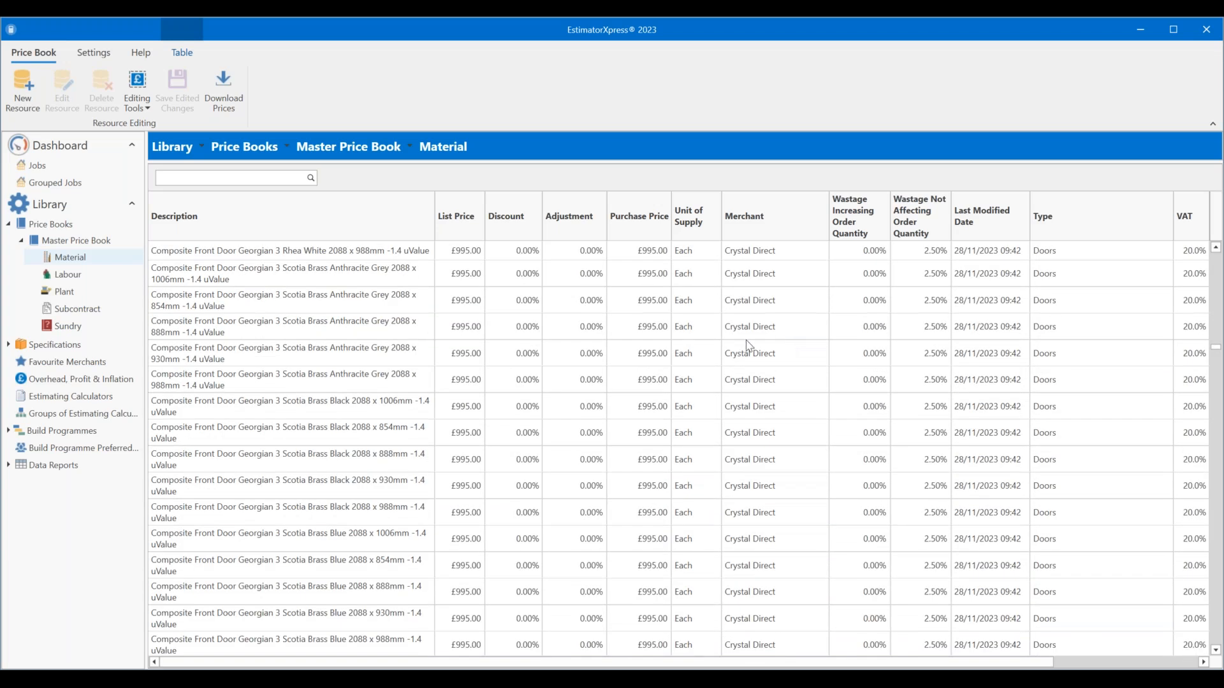
{"action": "scroll", "coordinate": [746, 348], "scroll_direction": "down", "scroll_amount": 5}
{"action": "scroll", "coordinate": [720, 338], "scroll_direction": "down", "scroll_amount": 5}
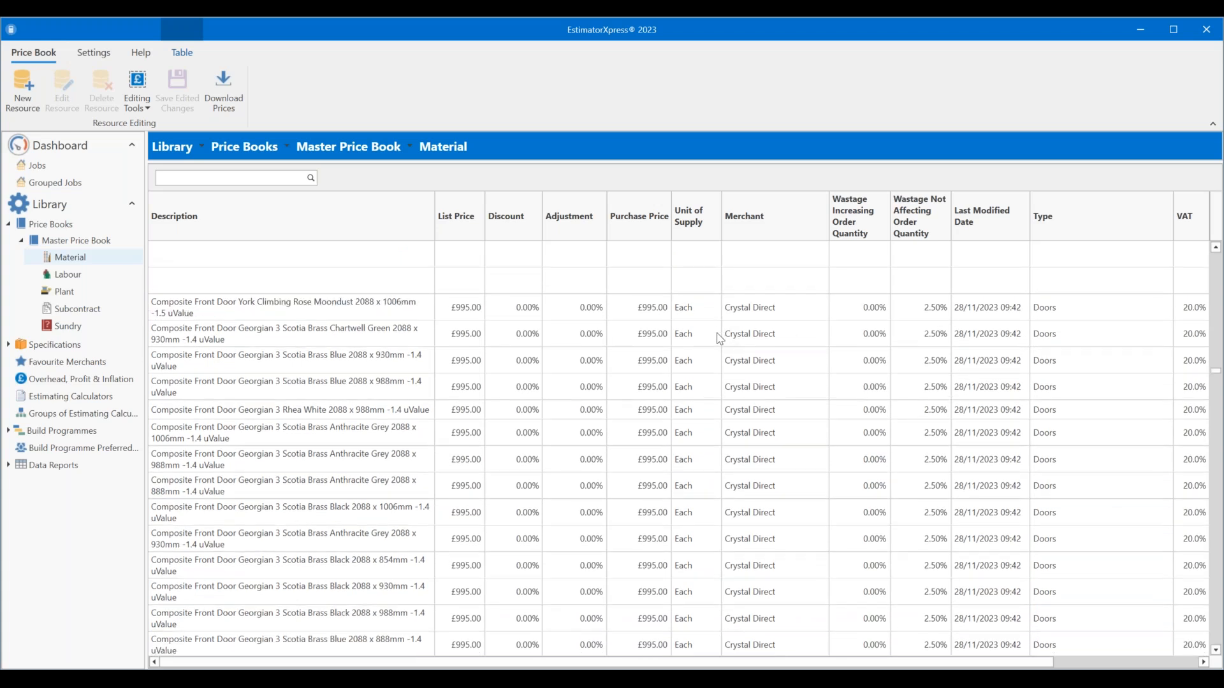
{"action": "scroll", "coordinate": [719, 338], "scroll_direction": "down", "scroll_amount": 2}
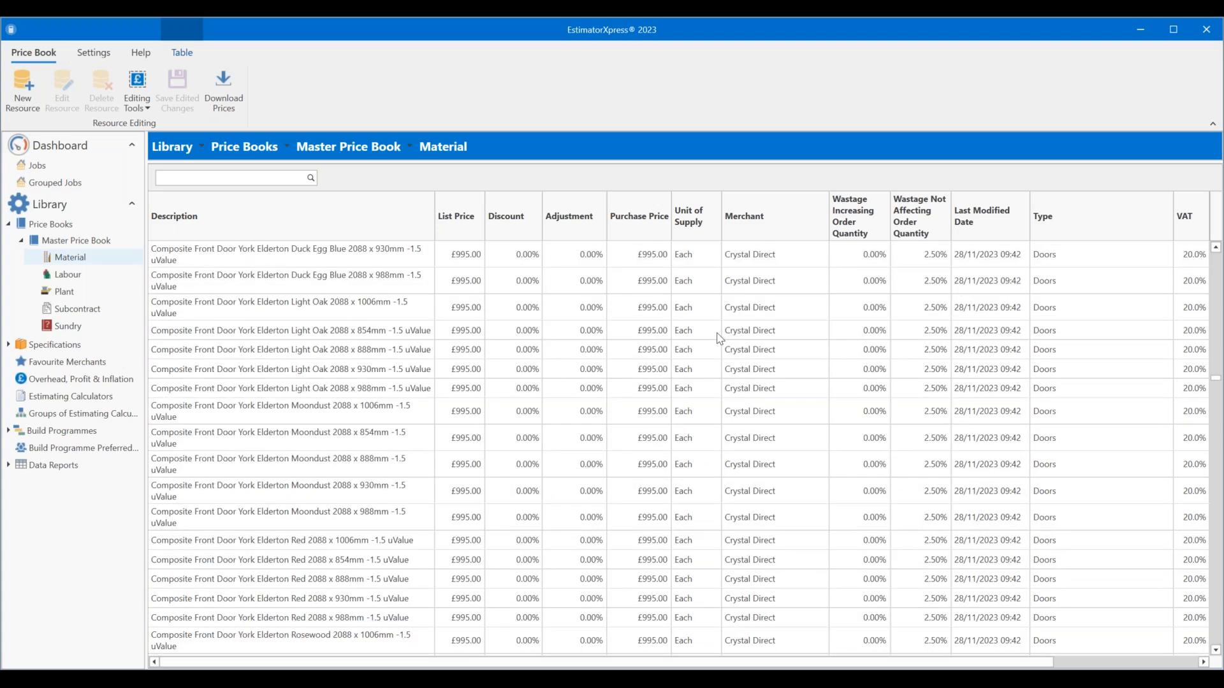
{"action": "scroll", "coordinate": [719, 338], "scroll_direction": "down", "scroll_amount": 5}
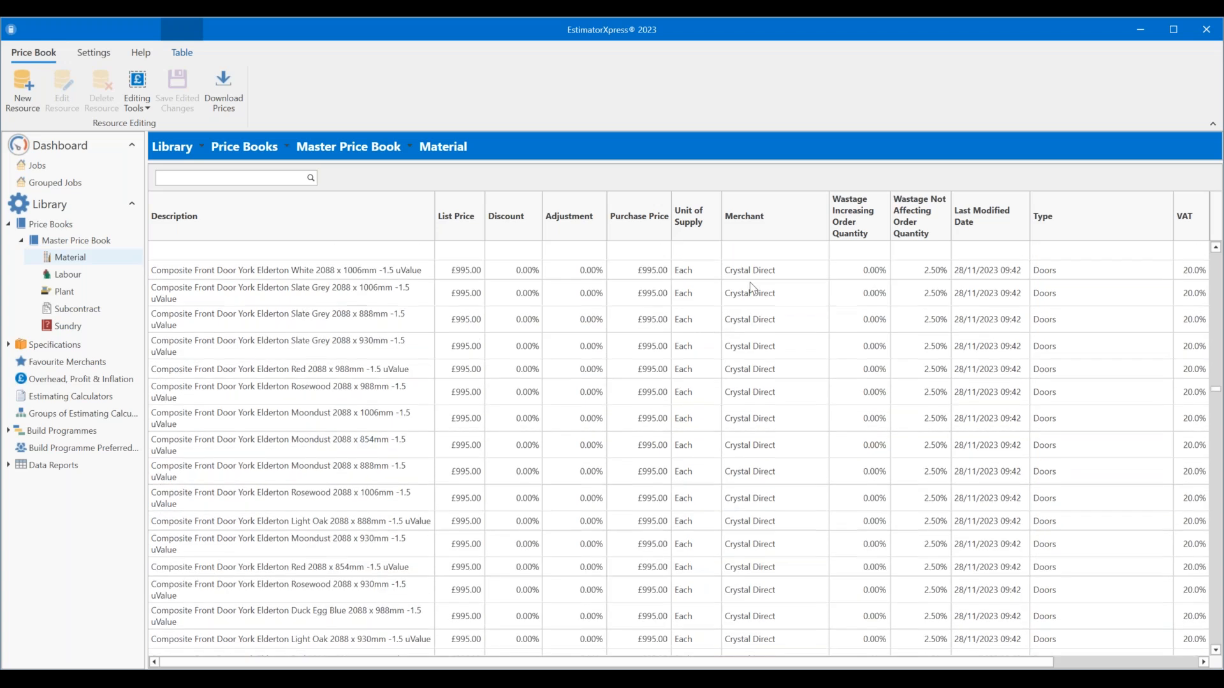
{"action": "scroll", "coordinate": [819, 278], "scroll_direction": "down", "scroll_amount": 10}
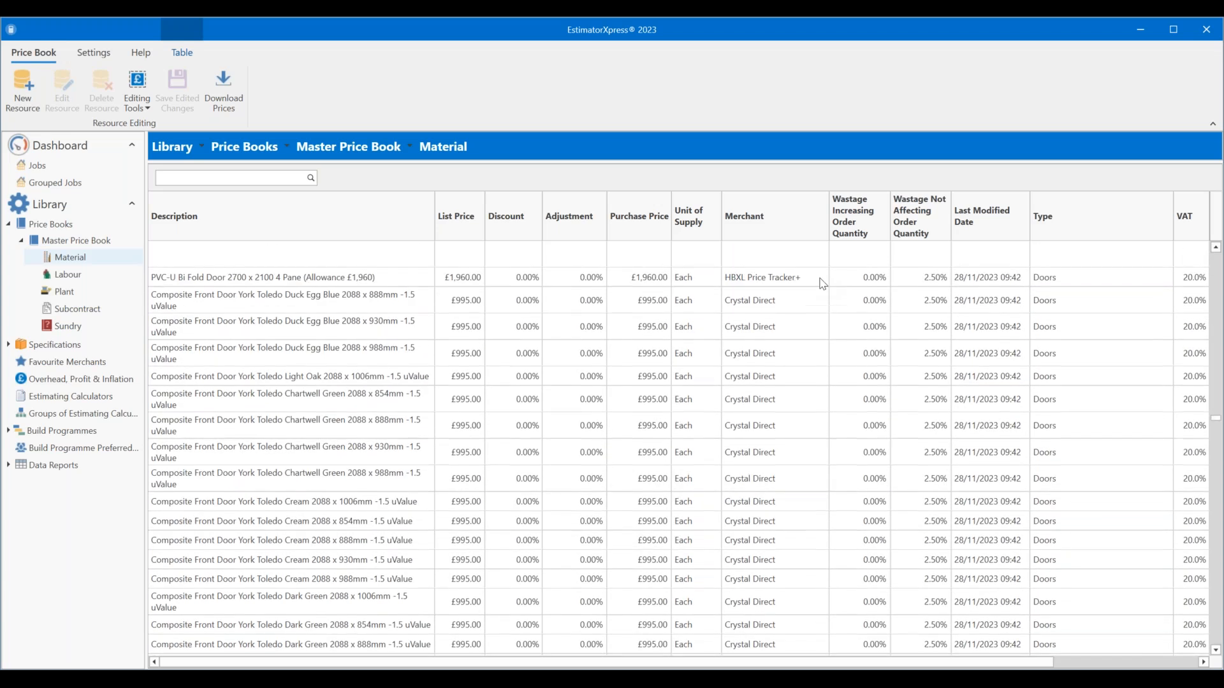
{"action": "scroll", "coordinate": [820, 287], "scroll_direction": "down", "scroll_amount": 10}
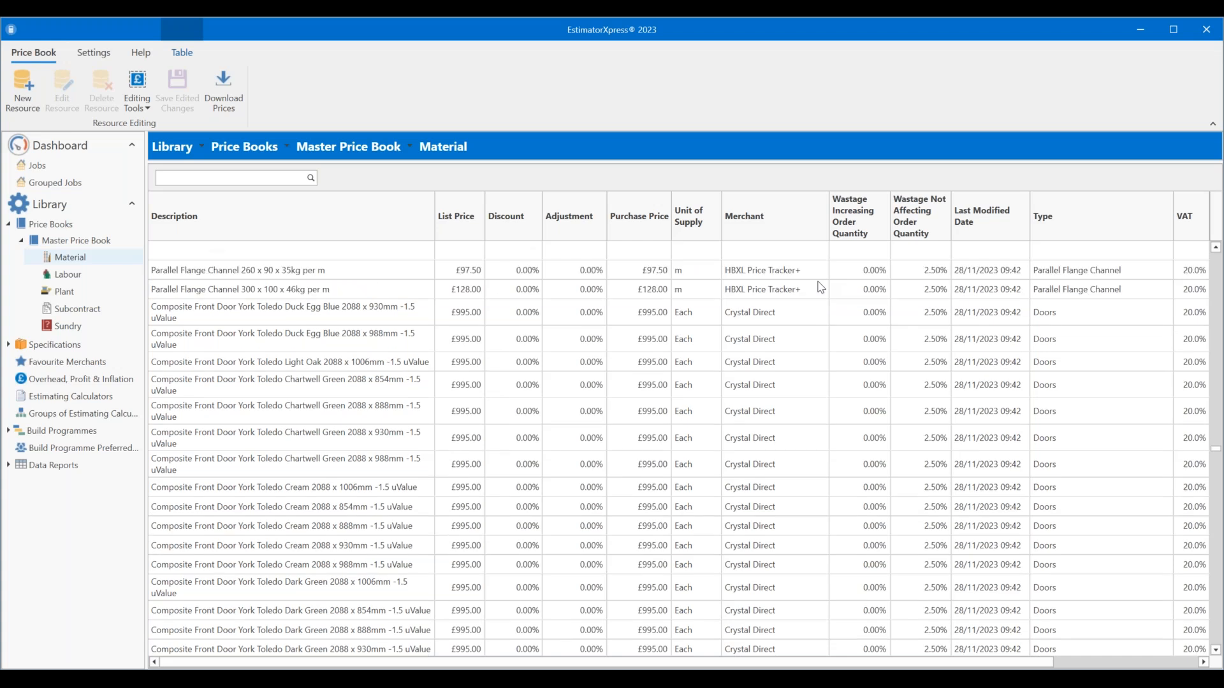
{"action": "scroll", "coordinate": [821, 288], "scroll_direction": "down", "scroll_amount": 10}
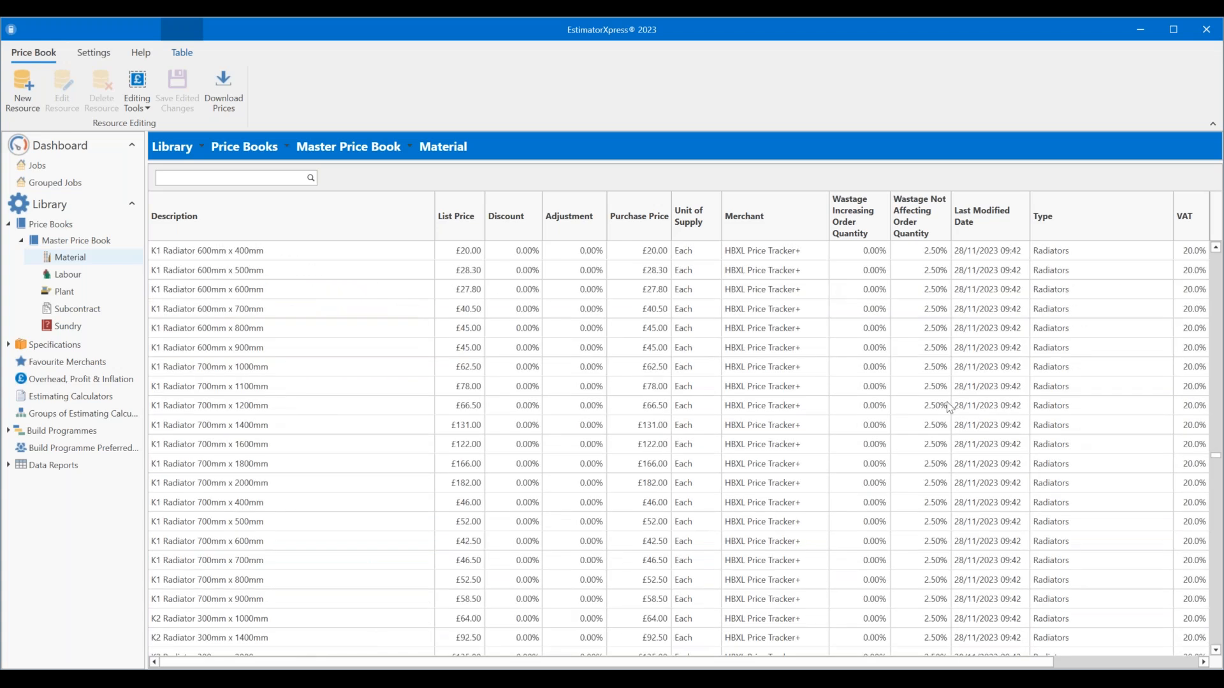
{"action": "left_click_drag", "start_coordinate": [1218, 458], "coordinate": [1195, 241]}
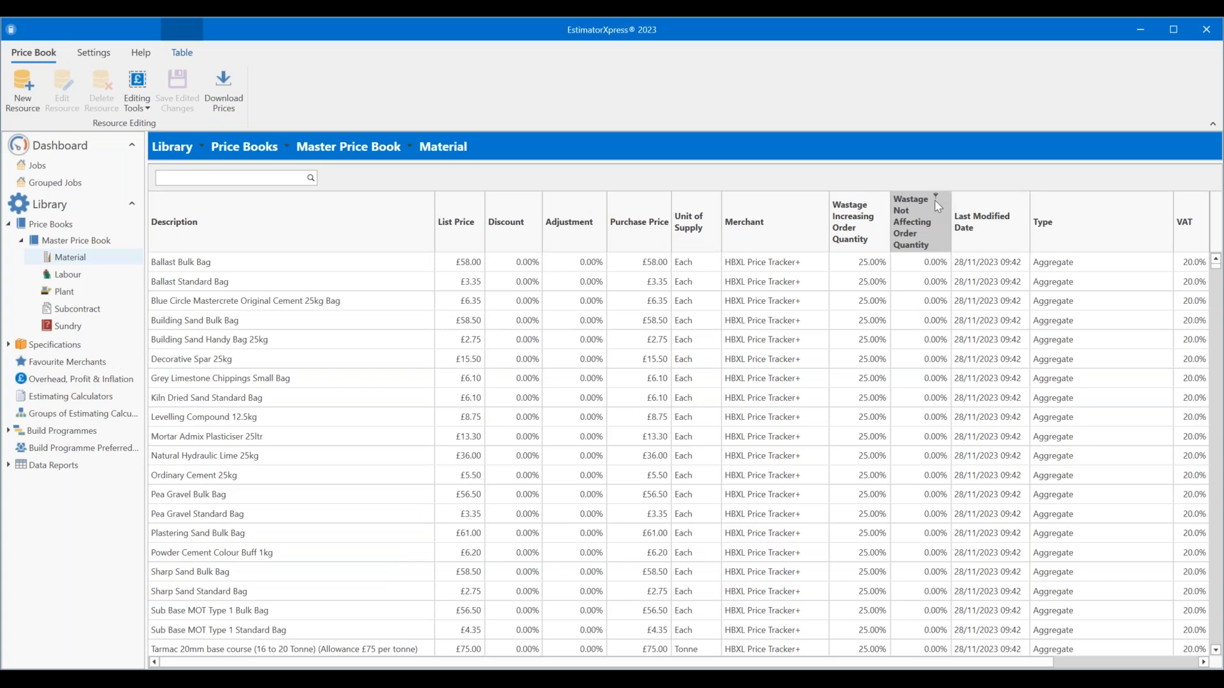
- Filter the materials by merchant to HBXL Price Tracker+ and Provisional
{"action": "left_click", "coordinate": [769, 216]}
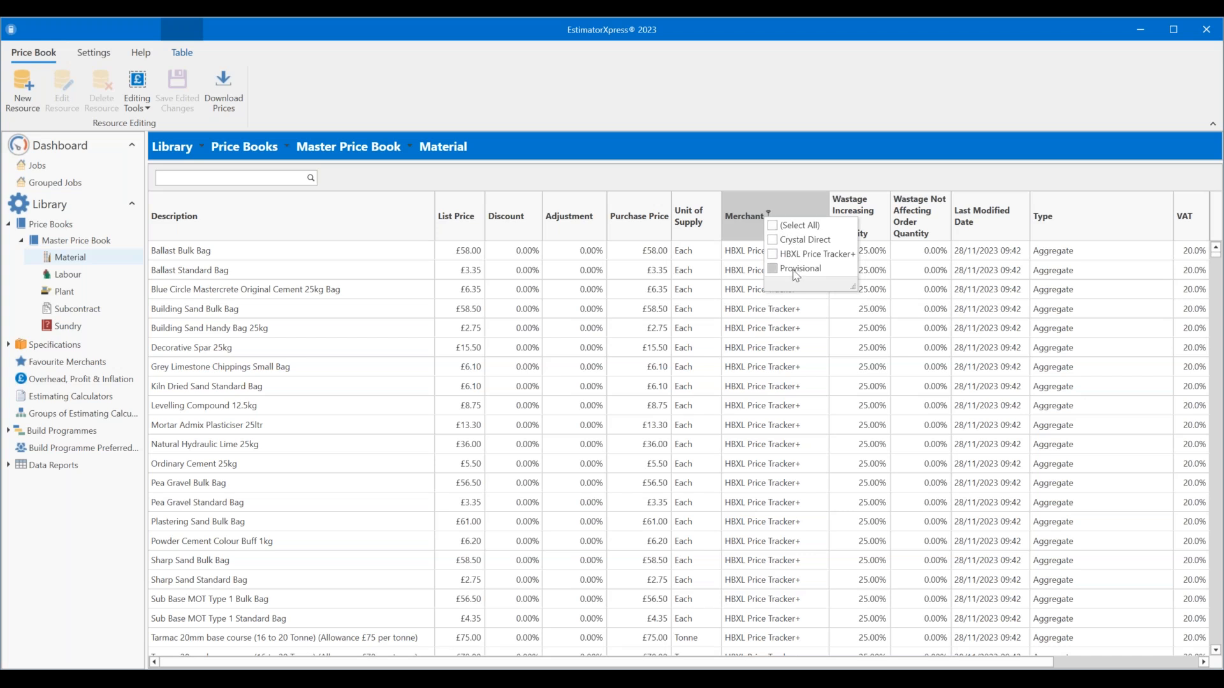
{"action": "left_click", "coordinate": [773, 254]}
{"action": "left_click", "coordinate": [773, 268]}
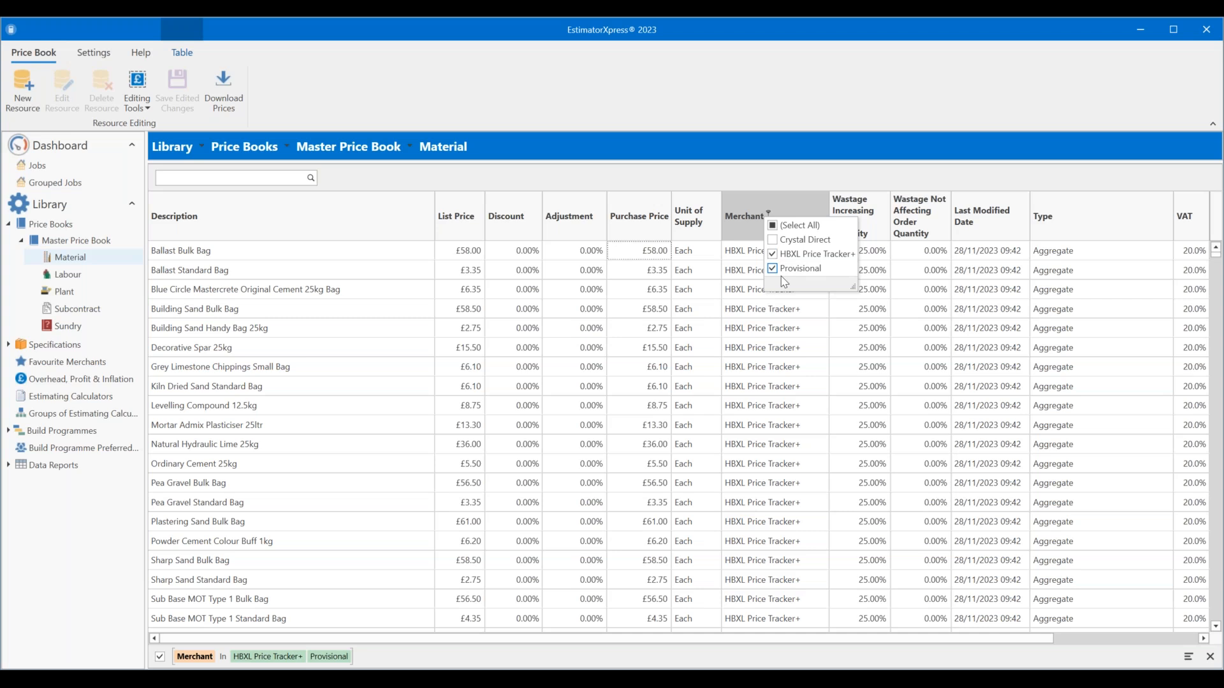
- Exclude HBXL Price Tracker+ from the merchant filter to isolate the Provisional materials, and include it again
{"action": "left_click", "coordinate": [773, 254]}
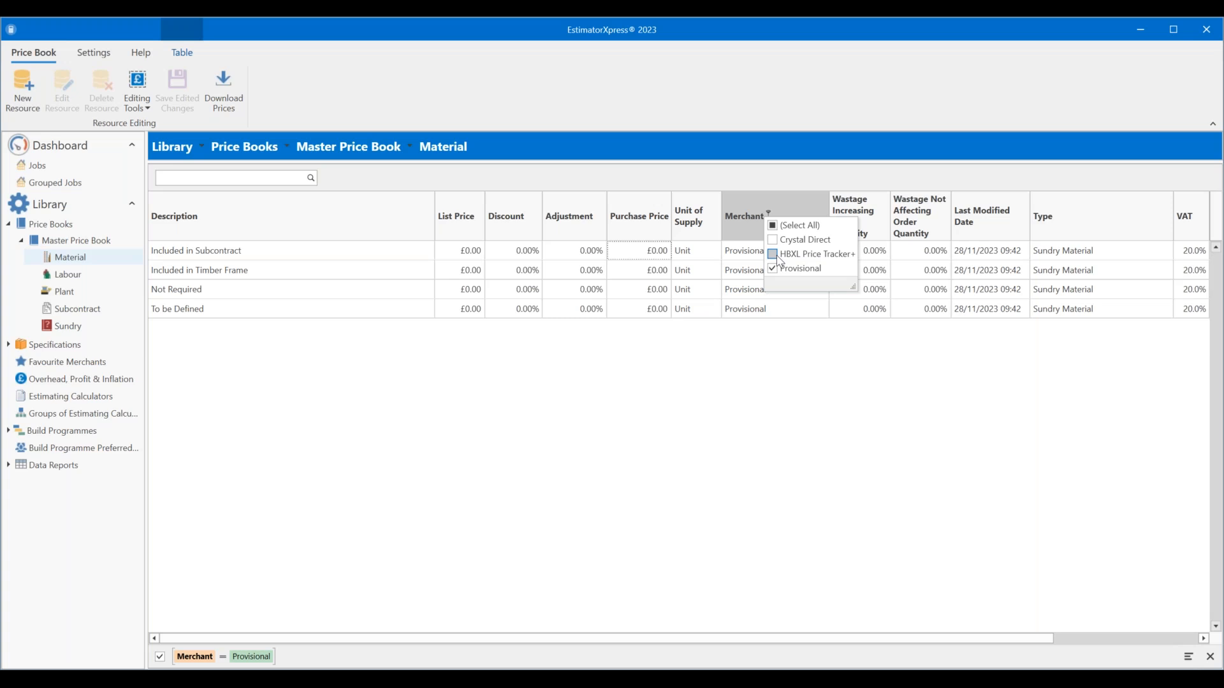
{"action": "left_click", "coordinate": [778, 256]}
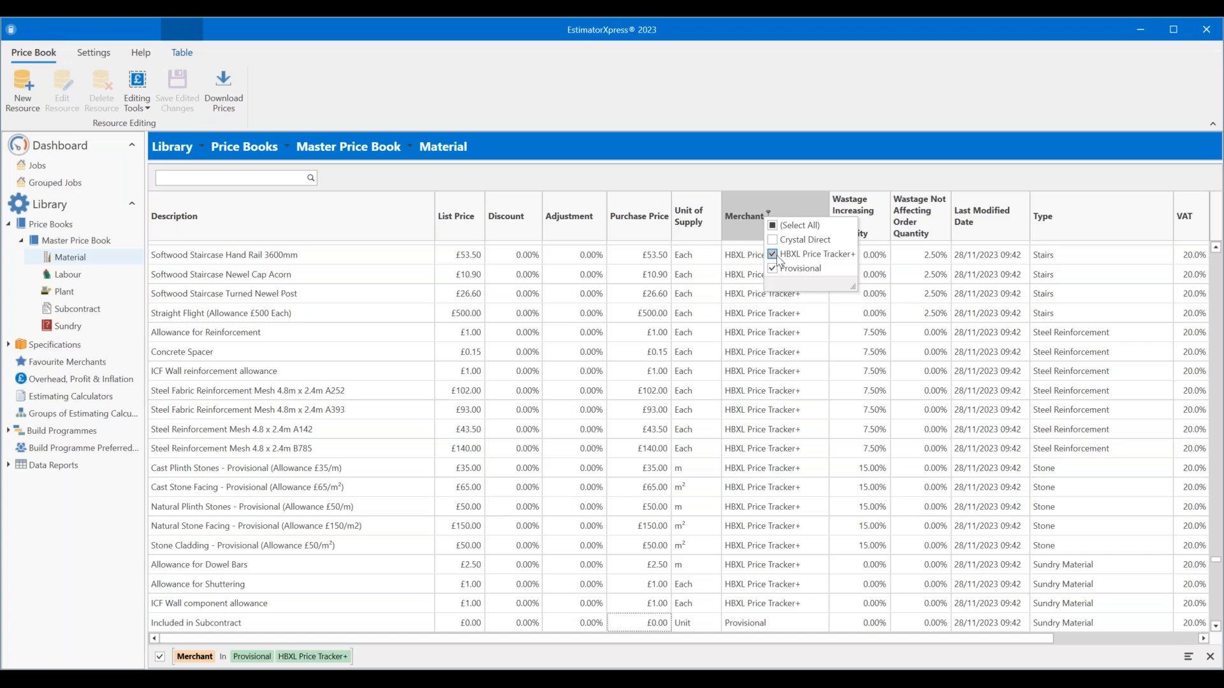
{"action": "left_click", "coordinate": [747, 184]}
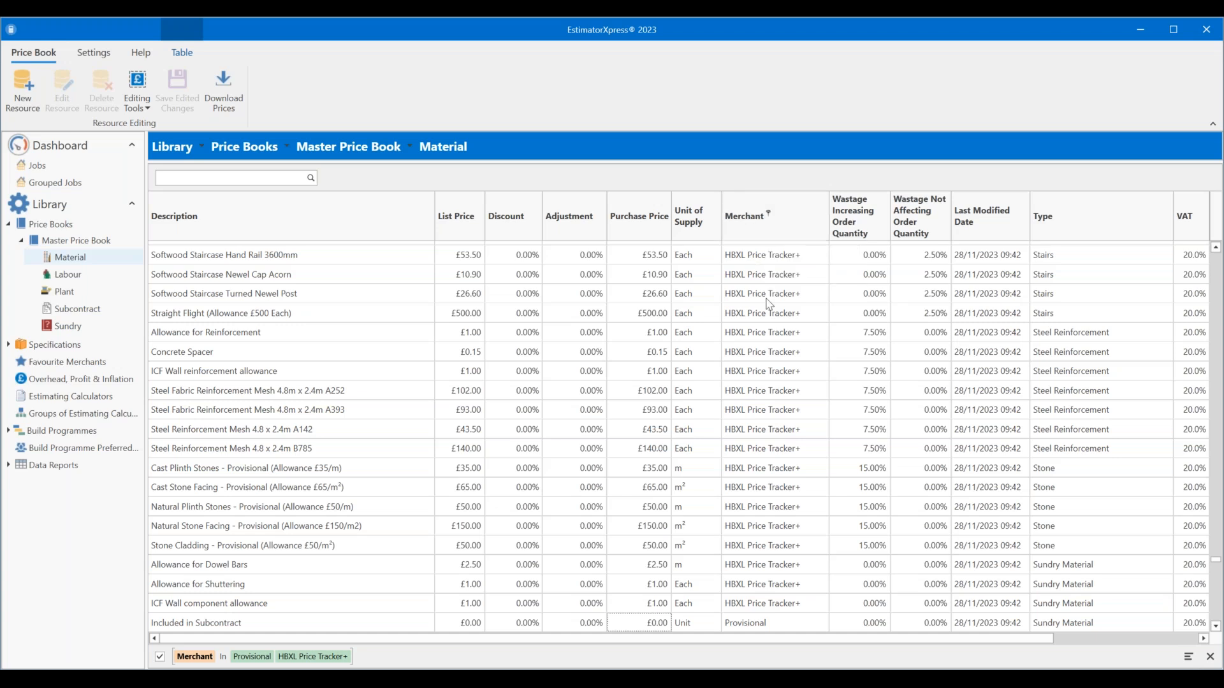
- Look through the types of the merchant-filtered materials, from aggregates to gas boilers, and return to the start of the list
{"action": "scroll", "coordinate": [863, 507], "scroll_direction": "down", "scroll_amount": 4}
{"action": "scroll", "coordinate": [862, 507], "scroll_direction": "up", "scroll_amount": 5}
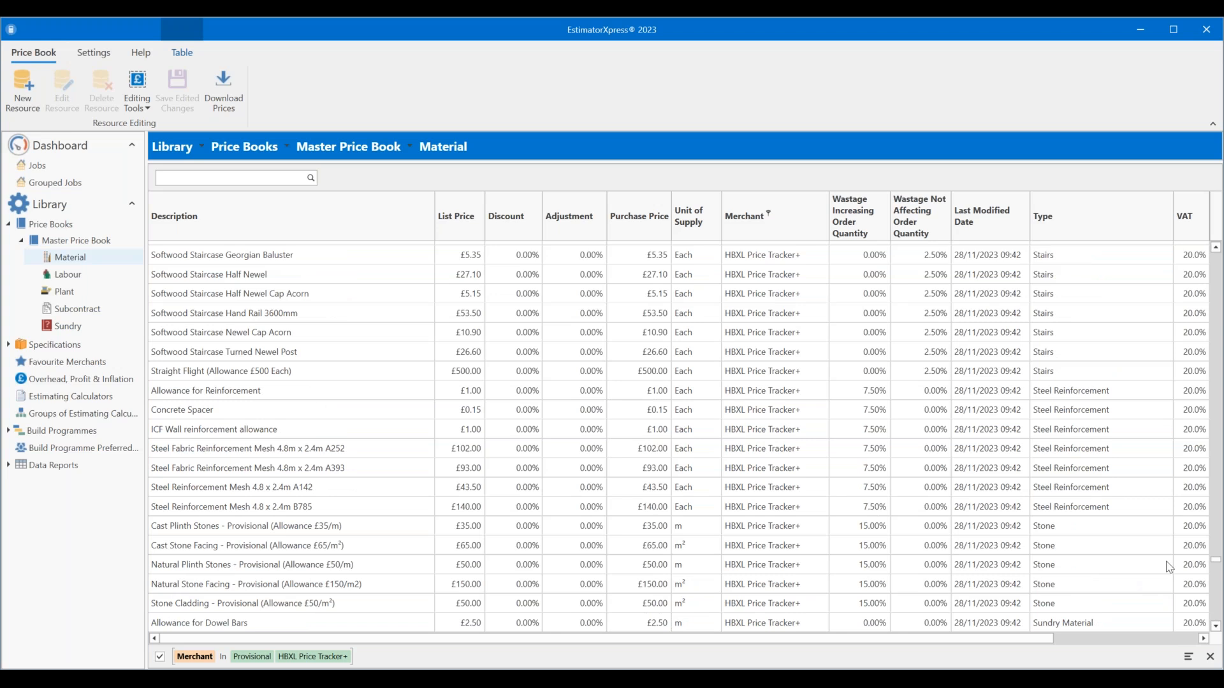
{"action": "left_click_drag", "start_coordinate": [1217, 560], "coordinate": [1186, 224]}
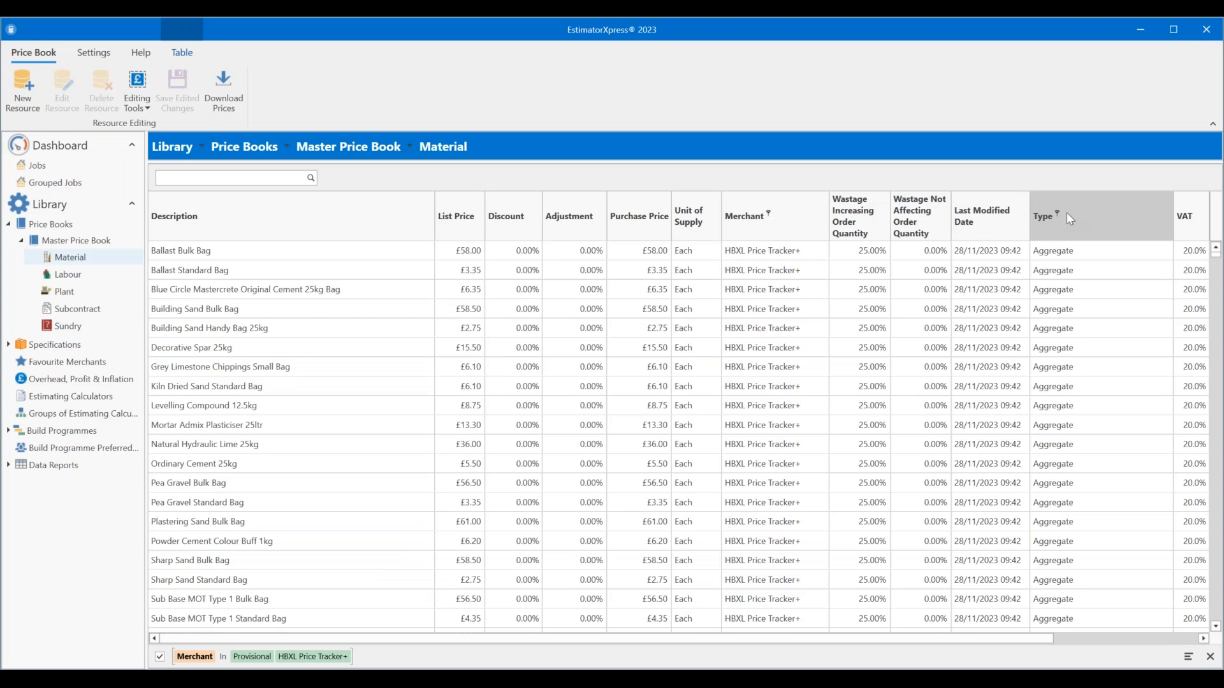
{"action": "scroll", "coordinate": [1057, 306], "scroll_direction": "down", "scroll_amount": 5}
{"action": "scroll", "coordinate": [1057, 306], "scroll_direction": "down", "scroll_amount": 10}
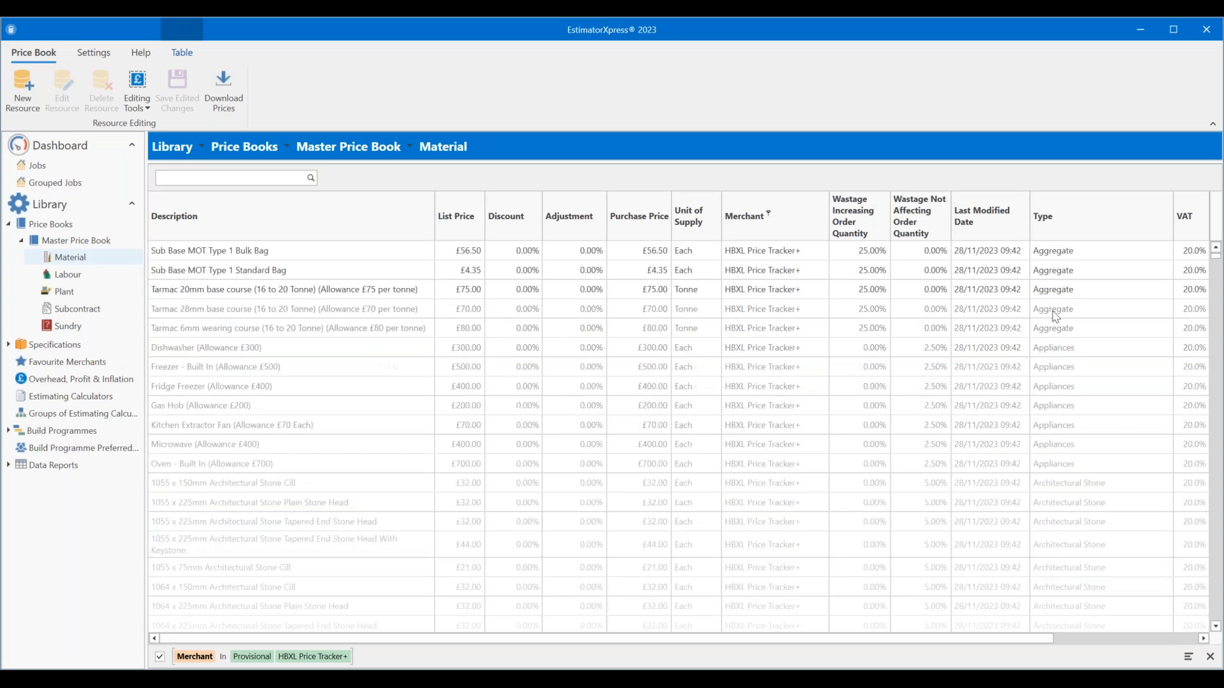
{"action": "scroll", "coordinate": [1077, 415], "scroll_direction": "down", "scroll_amount": 10}
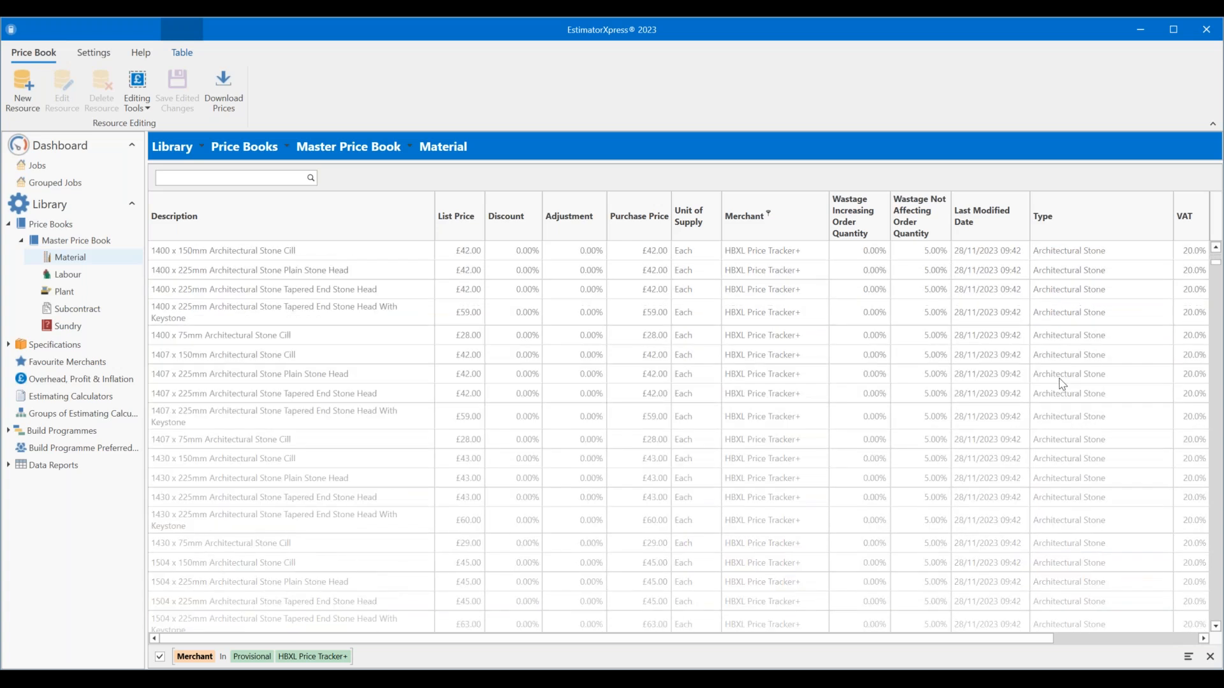
{"action": "scroll", "coordinate": [1054, 356], "scroll_direction": "down", "scroll_amount": 10}
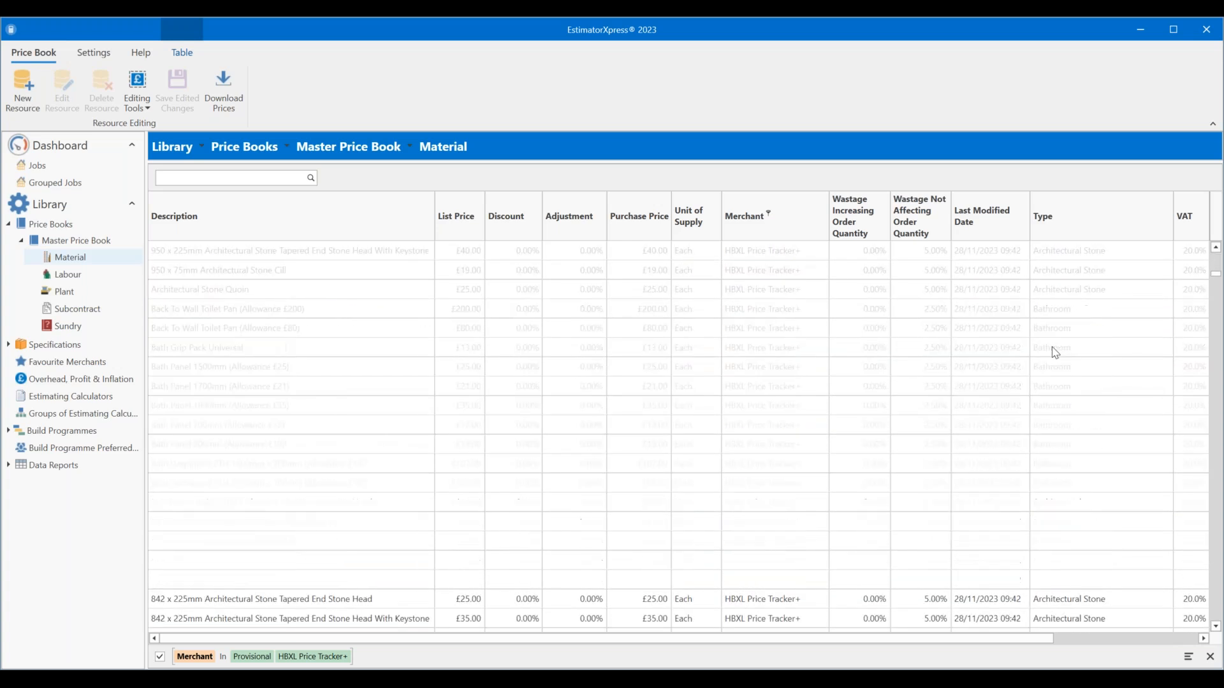
{"action": "scroll", "coordinate": [1051, 352], "scroll_direction": "down", "scroll_amount": 10}
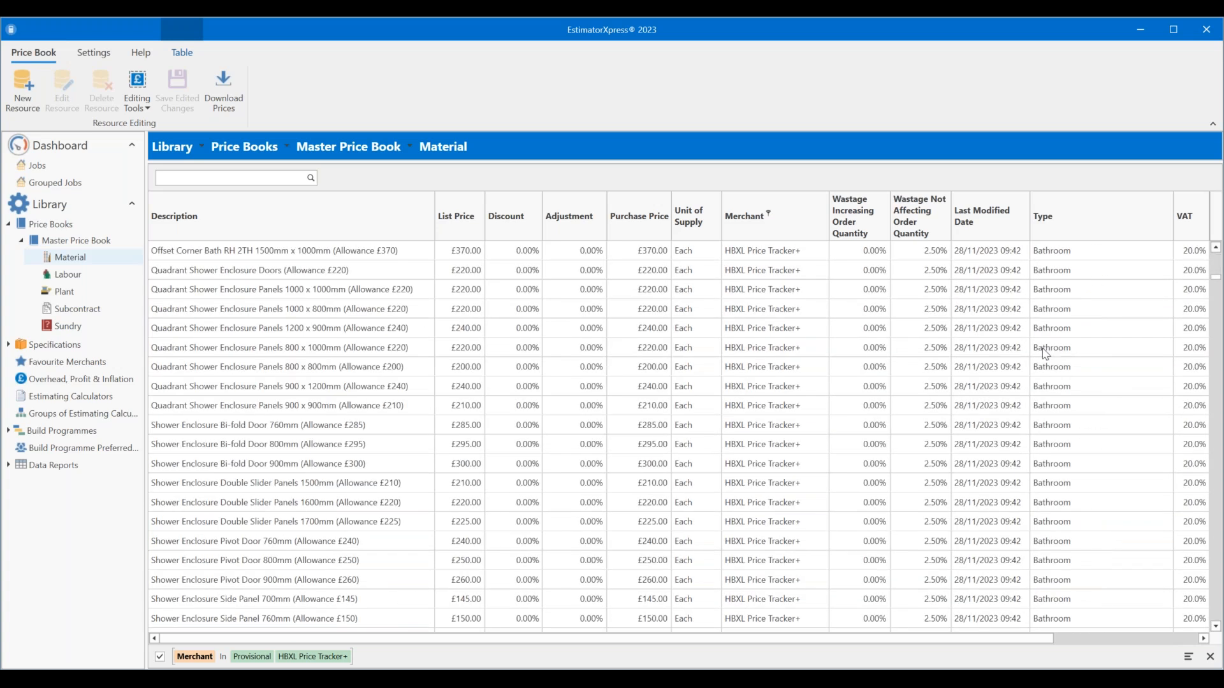
{"action": "scroll", "coordinate": [1035, 331], "scroll_direction": "down", "scroll_amount": 10}
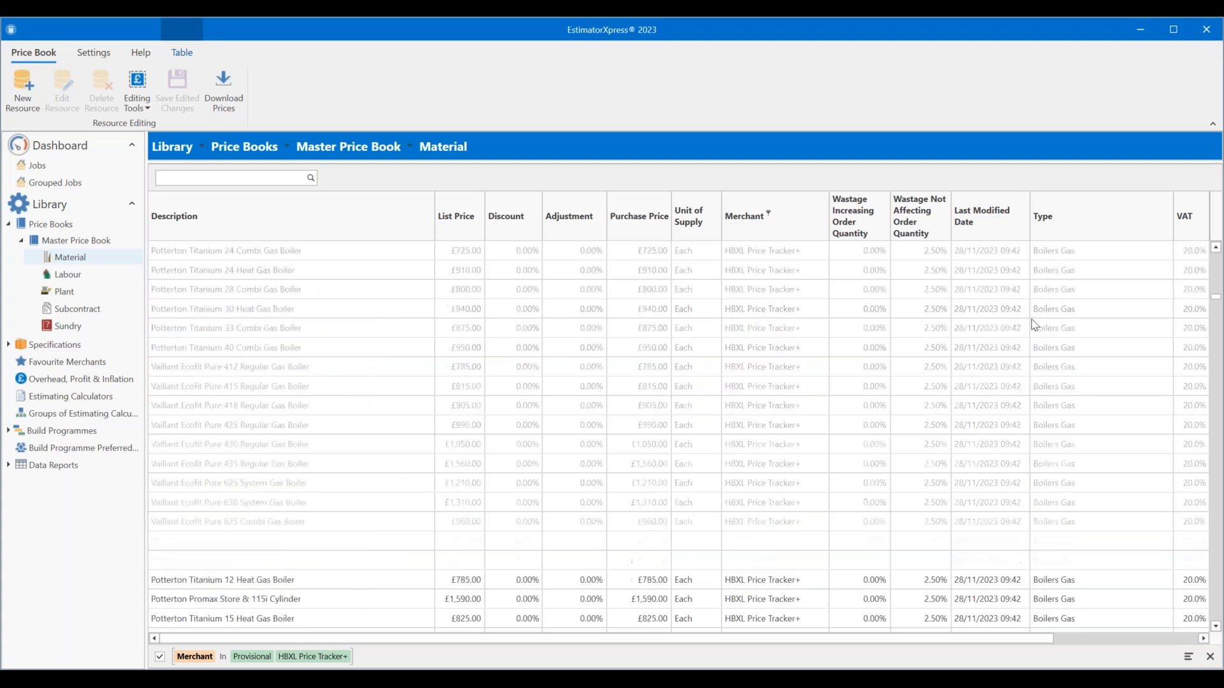
{"action": "left_click_drag", "start_coordinate": [1217, 300], "coordinate": [1216, 254]}
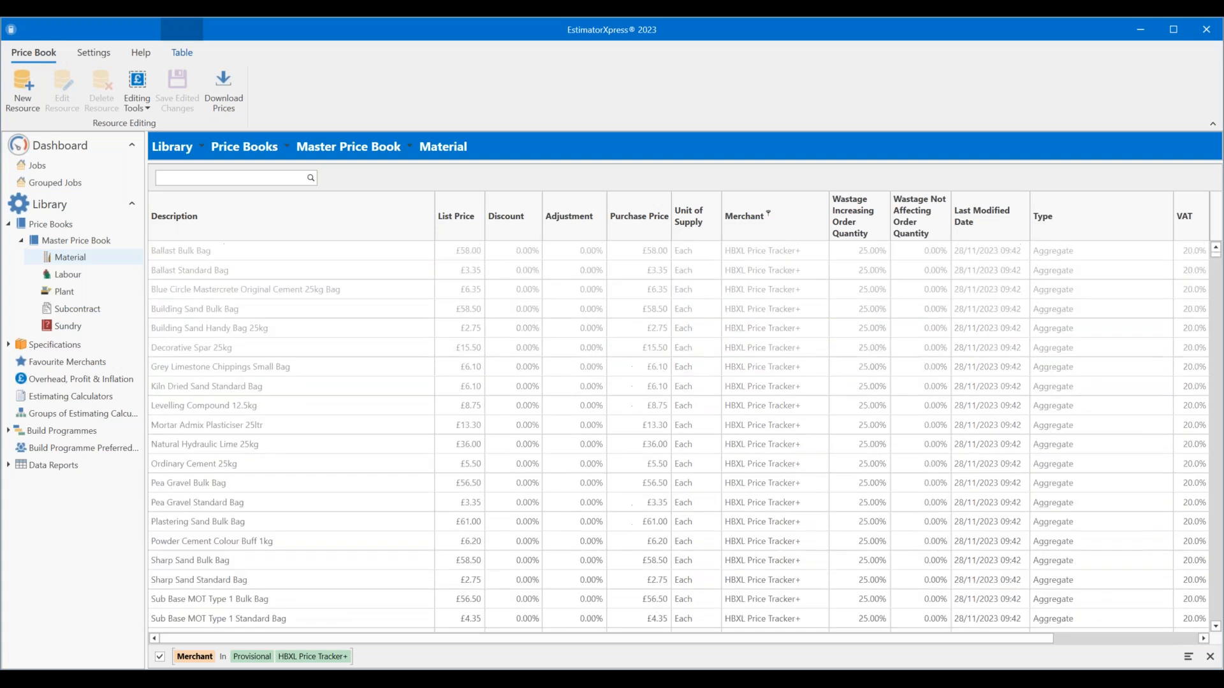
- Filter the materials by type to Blocks, in addition to the merchant filter
{"action": "left_click", "coordinate": [1057, 214]}
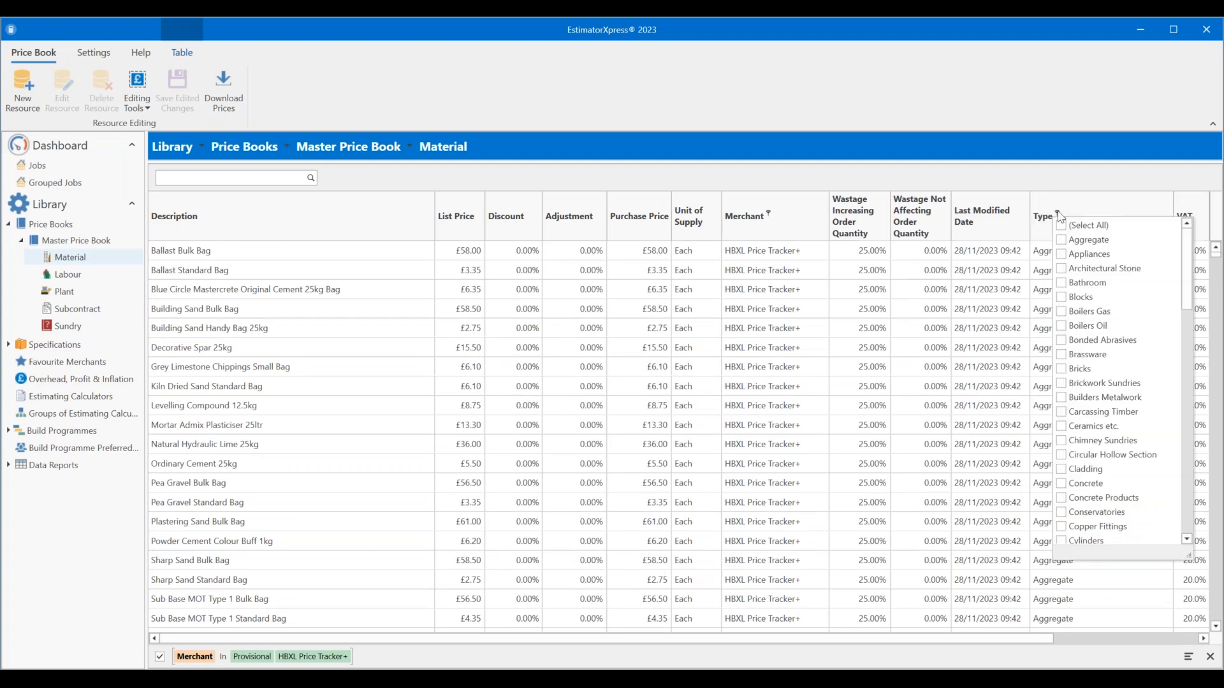
{"action": "left_click", "coordinate": [1061, 297]}
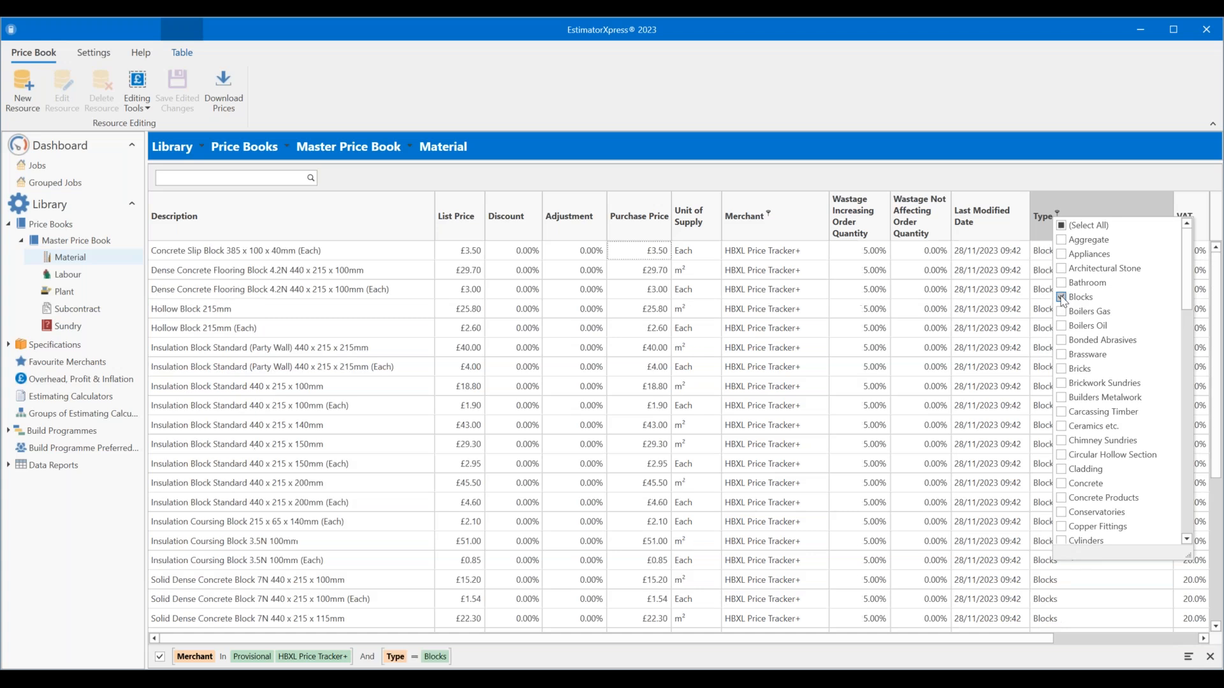
{"action": "left_click", "coordinate": [790, 181]}
- Examine the filtered block materials and their prices, from the concrete slip block down to the trench blocks
{"action": "scroll", "coordinate": [767, 375], "scroll_direction": "down", "scroll_amount": 5}
{"action": "scroll", "coordinate": [767, 376], "scroll_direction": "up", "scroll_amount": 5}
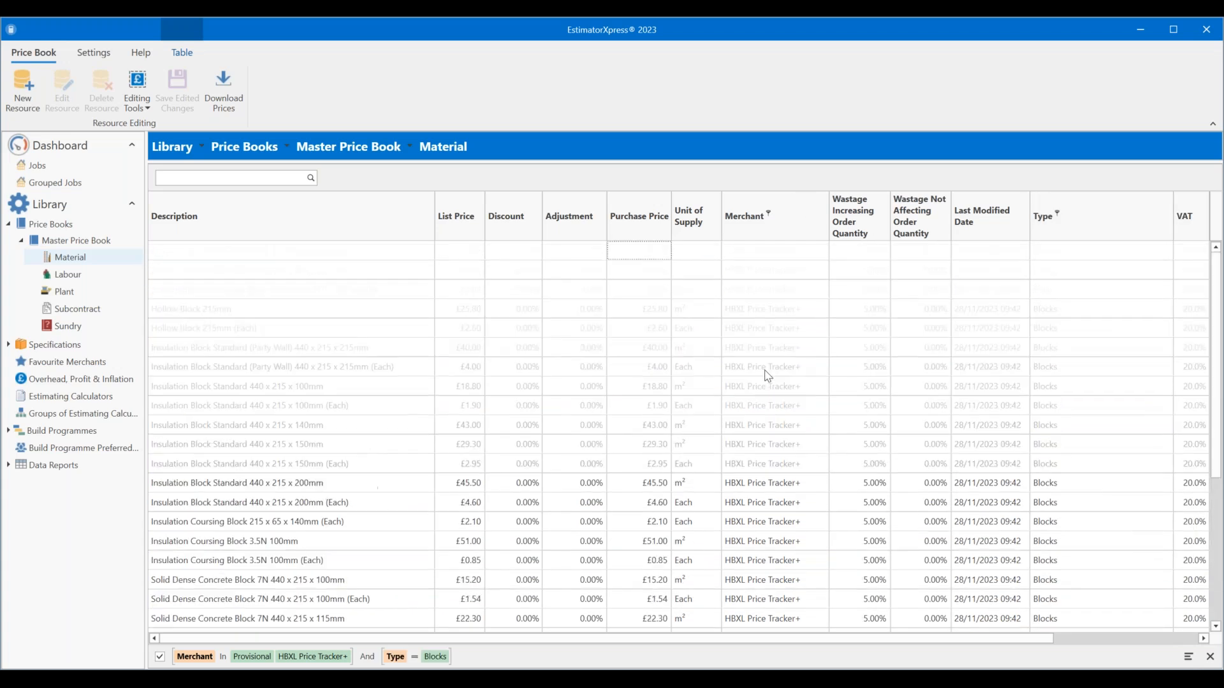
{"action": "scroll", "coordinate": [768, 375], "scroll_direction": "down", "scroll_amount": 4}
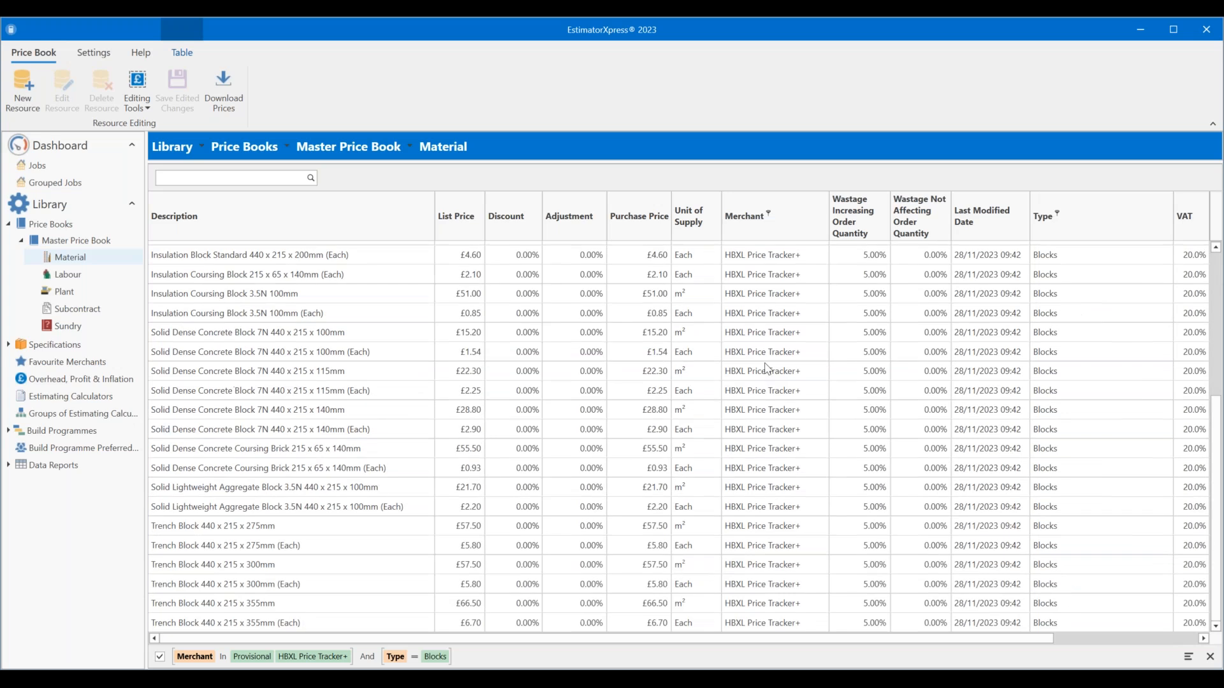
{"action": "scroll", "coordinate": [767, 368], "scroll_direction": "up", "scroll_amount": 4}
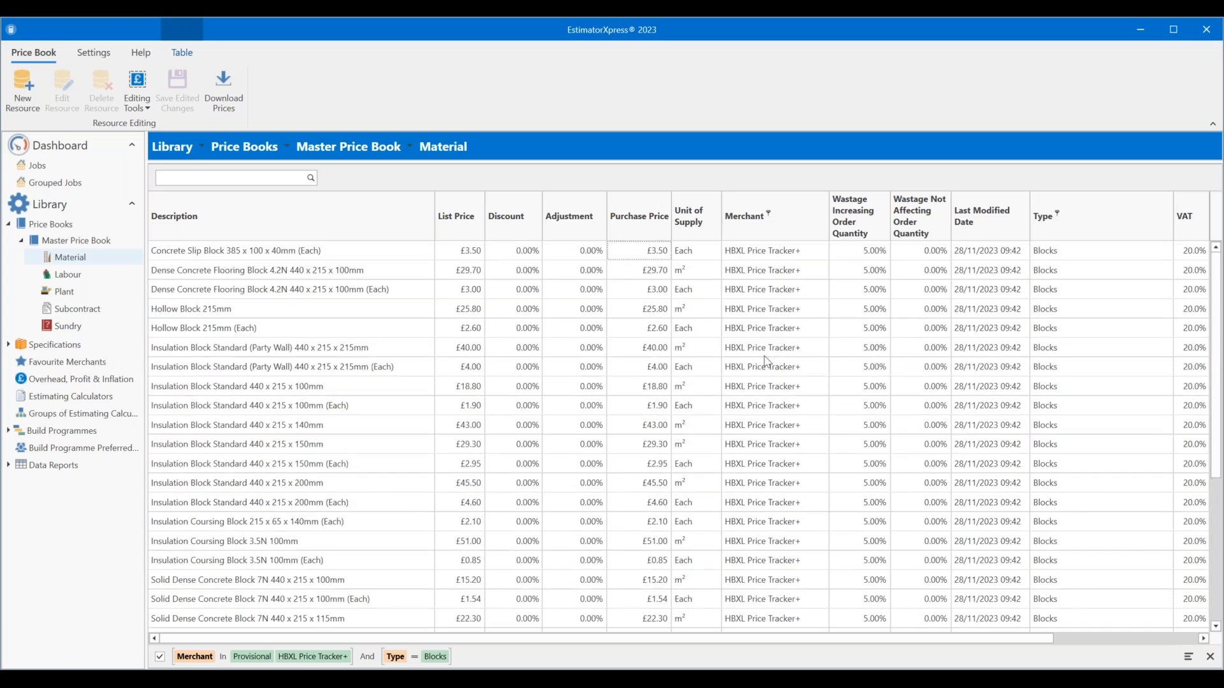
{"action": "scroll", "coordinate": [767, 352], "scroll_direction": "down", "scroll_amount": 2}
{"action": "scroll", "coordinate": [767, 352], "scroll_direction": "down", "scroll_amount": 3}
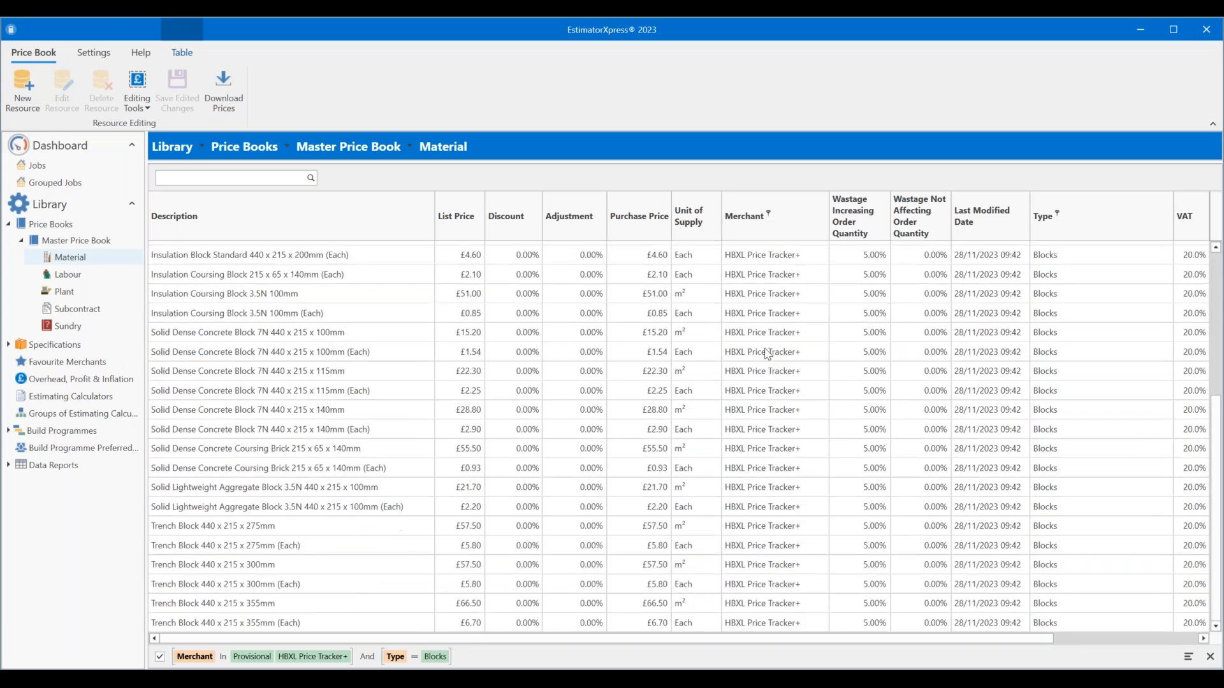
{"action": "scroll", "coordinate": [768, 354], "scroll_direction": "up", "scroll_amount": 4}
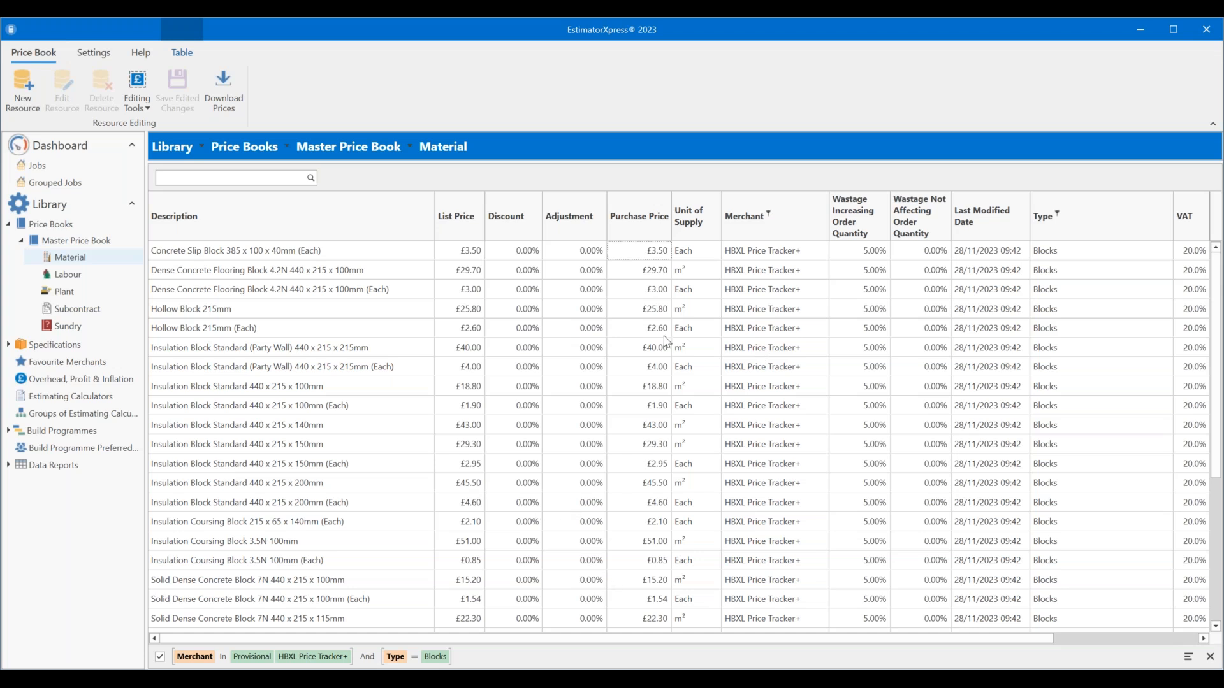
{"action": "scroll", "coordinate": [666, 423], "scroll_direction": "down", "scroll_amount": 3}
{"action": "scroll", "coordinate": [663, 419], "scroll_direction": "up", "scroll_amount": 3}
- Enable direct editing of the purchase prices for the filtered blocks and check the editable prices down the list
{"action": "left_click", "coordinate": [145, 90]}
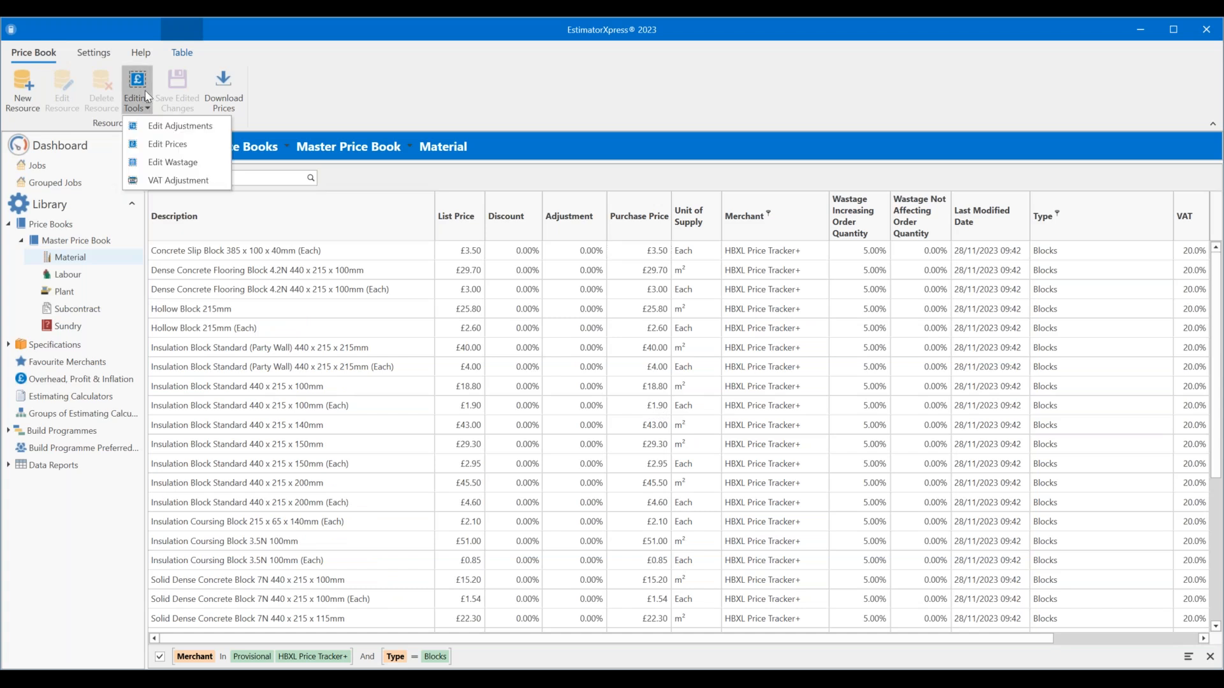
{"action": "left_click", "coordinate": [173, 145]}
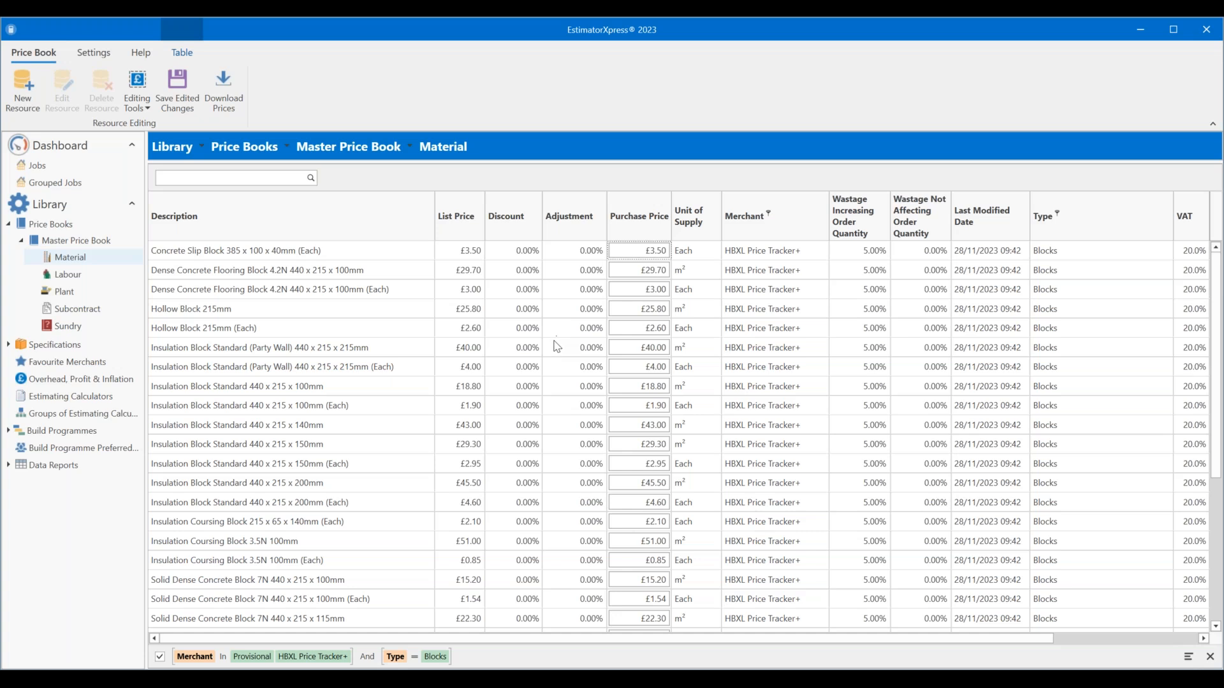
{"action": "scroll", "coordinate": [547, 366], "scroll_direction": "down", "scroll_amount": 1}
{"action": "scroll", "coordinate": [547, 367], "scroll_direction": "down", "scroll_amount": 3}
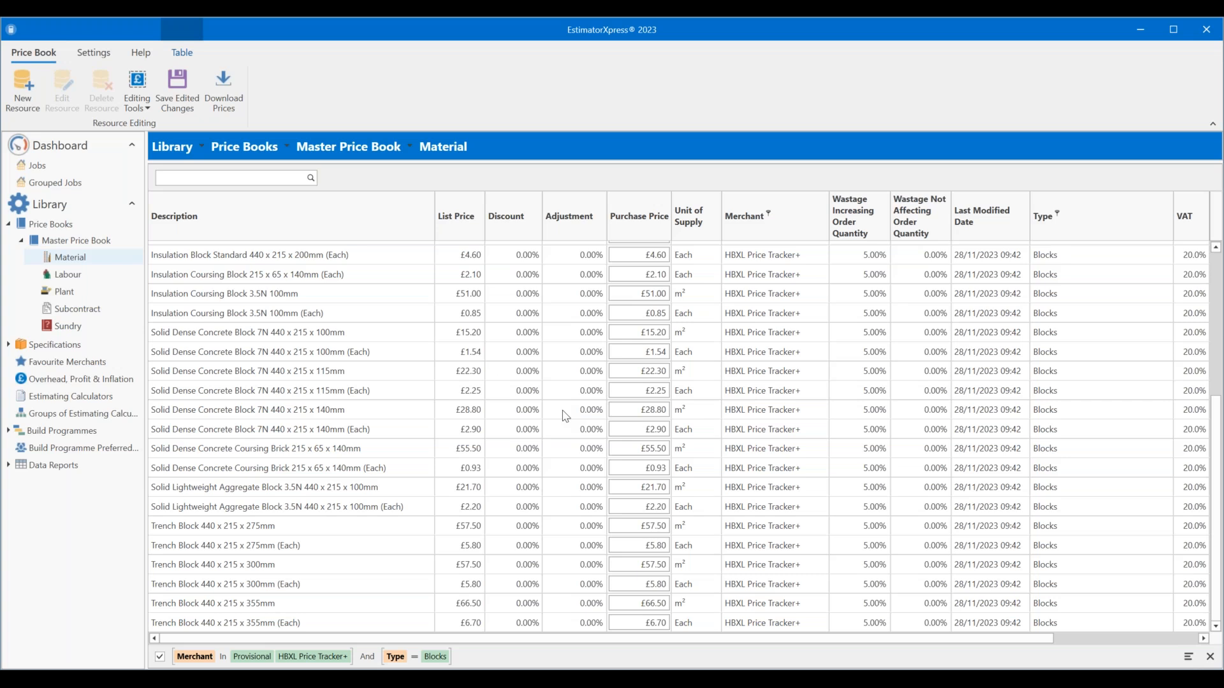
{"action": "scroll", "coordinate": [555, 421], "scroll_direction": "up", "scroll_amount": 3}
{"action": "scroll", "coordinate": [548, 424], "scroll_direction": "up", "scroll_amount": 1}
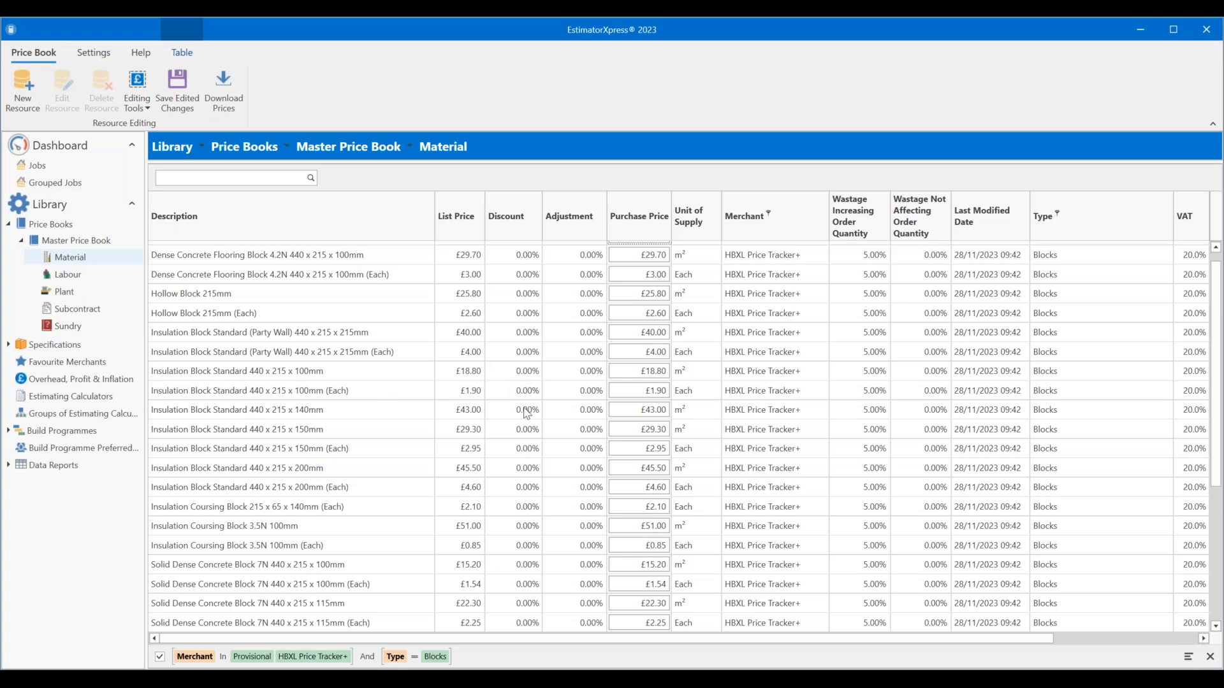
- Set the purchase price of Insulation Block Standard 440 x 215 x 100mm to £16.90 and save the change as an adjustment
{"action": "left_click", "coordinate": [650, 371]}
{"action": "left_click_drag", "start_coordinate": [651, 371], "coordinate": [676, 383]}
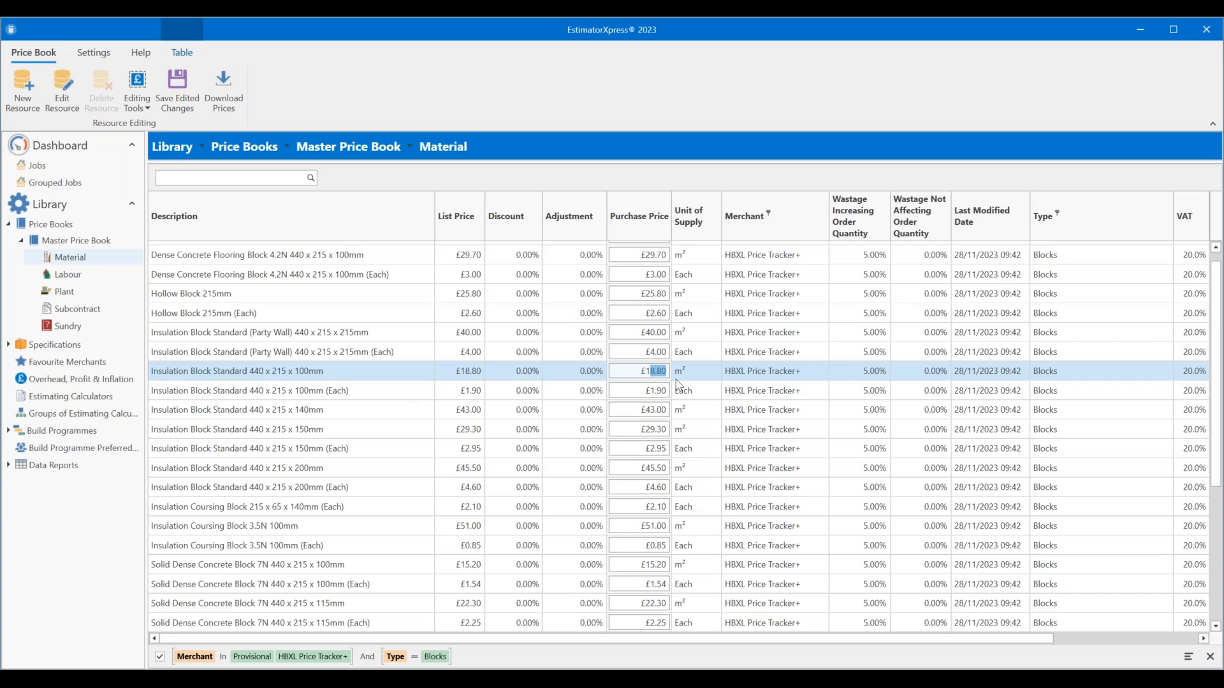
{"action": "type", "text": "6"}
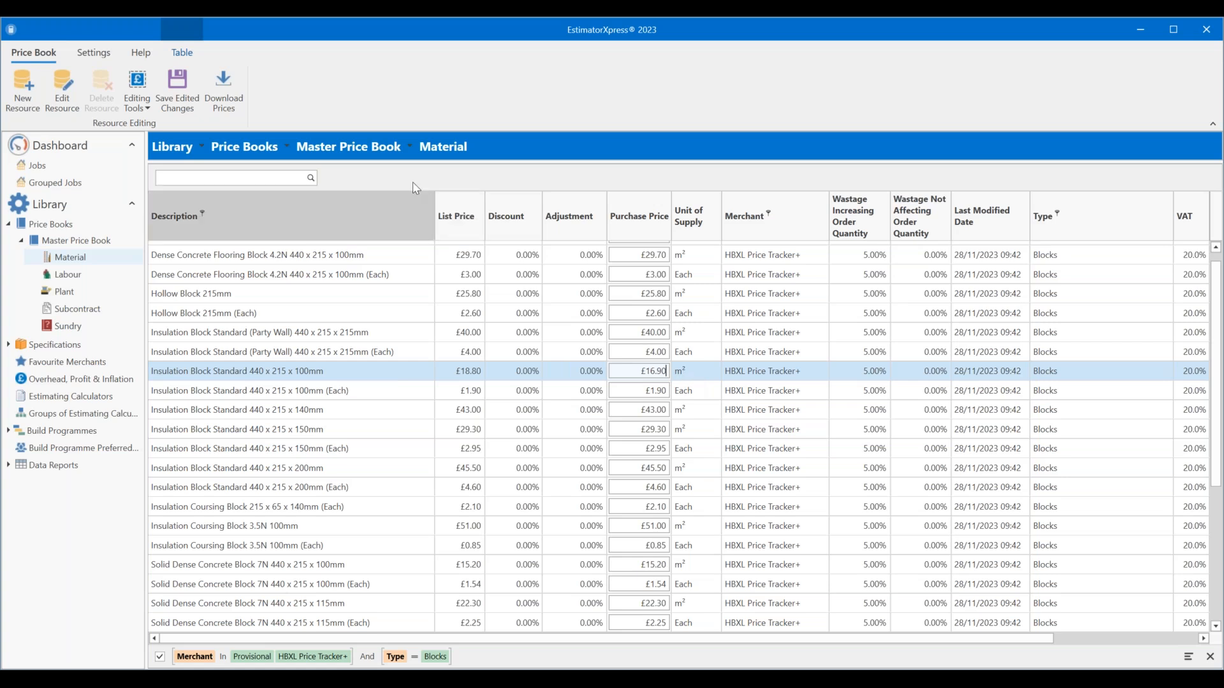
{"action": "left_click", "coordinate": [172, 87]}
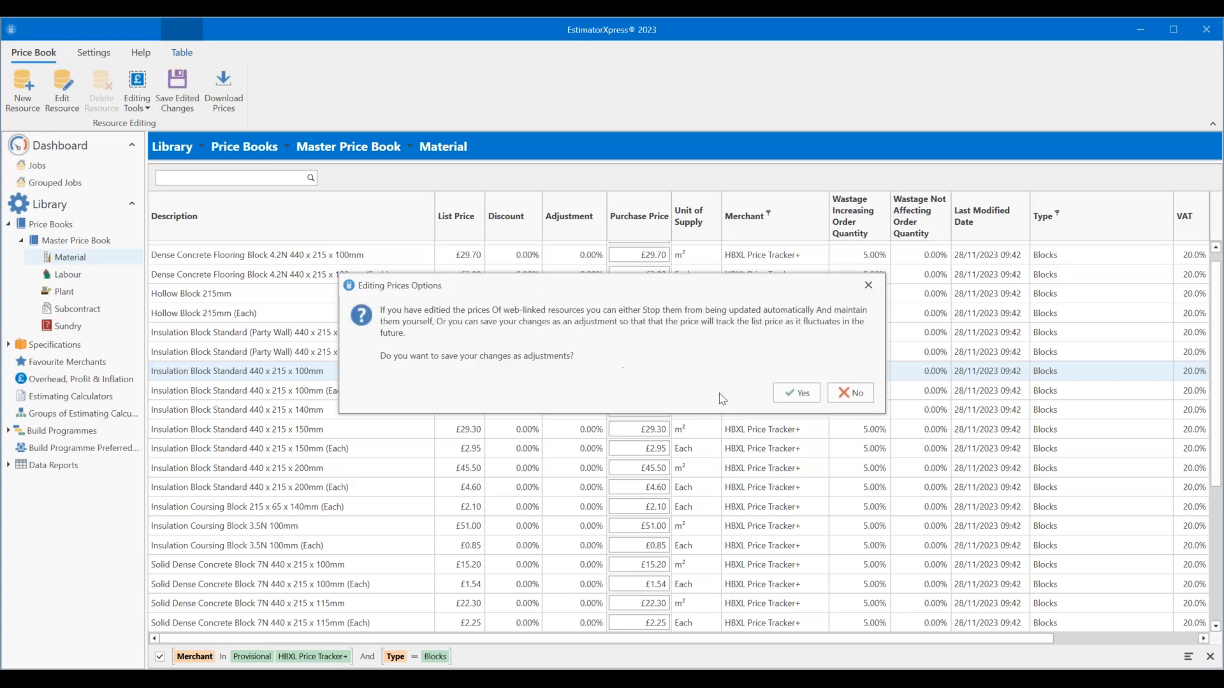
{"action": "left_click", "coordinate": [795, 399]}
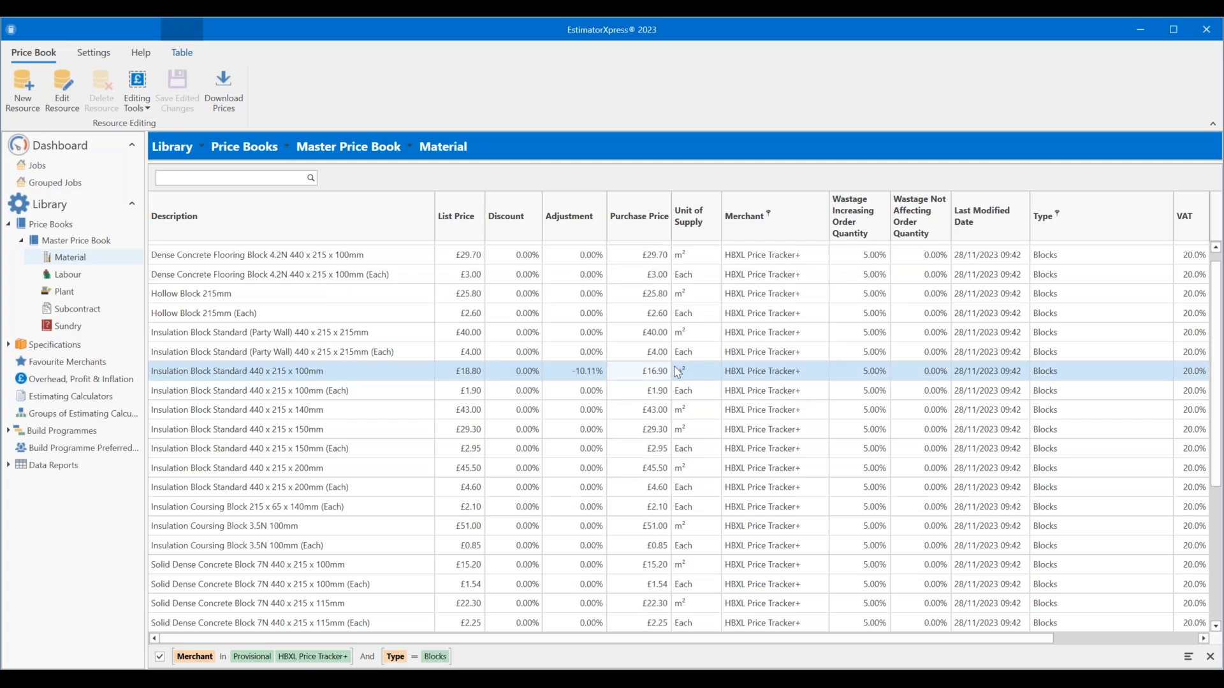
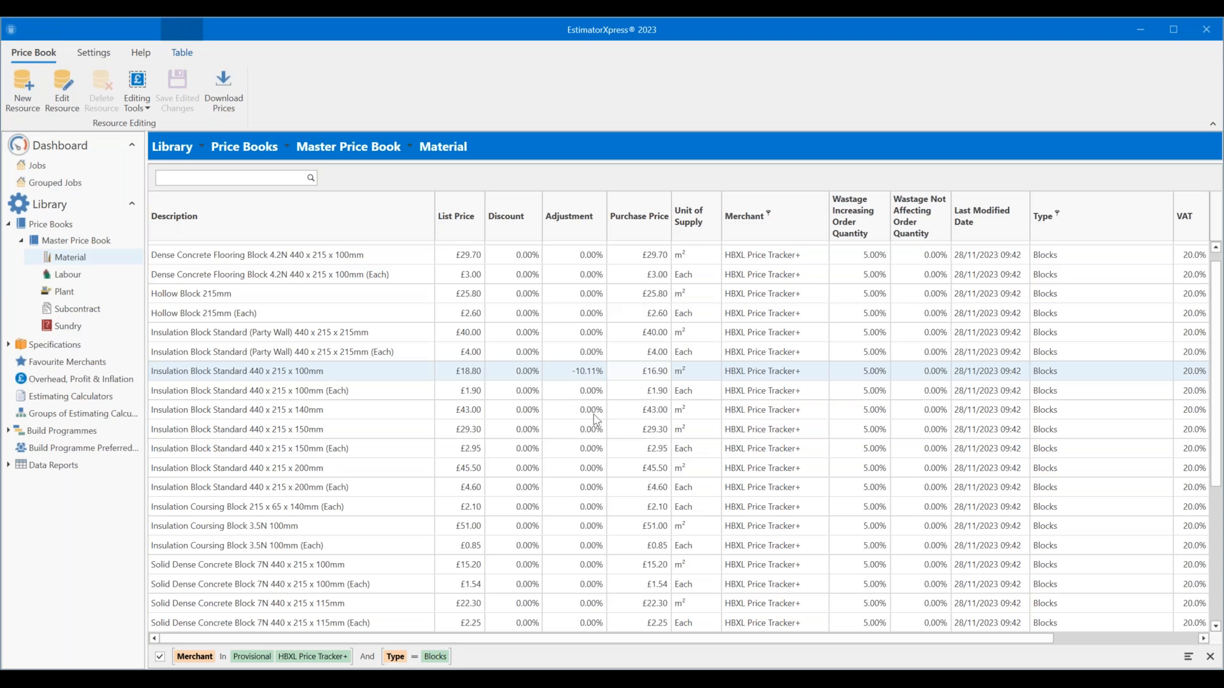
- Apply a -10.11% adjustment to all blocks from Insulation Block Standard 440 x 215 x 100mm (Each) through Insulation Coursing Block 3.5N 100mm (Each)
{"action": "scroll", "coordinate": [594, 414], "scroll_direction": "down", "scroll_amount": 1}
{"action": "scroll", "coordinate": [594, 415], "scroll_direction": "down", "scroll_amount": 1}
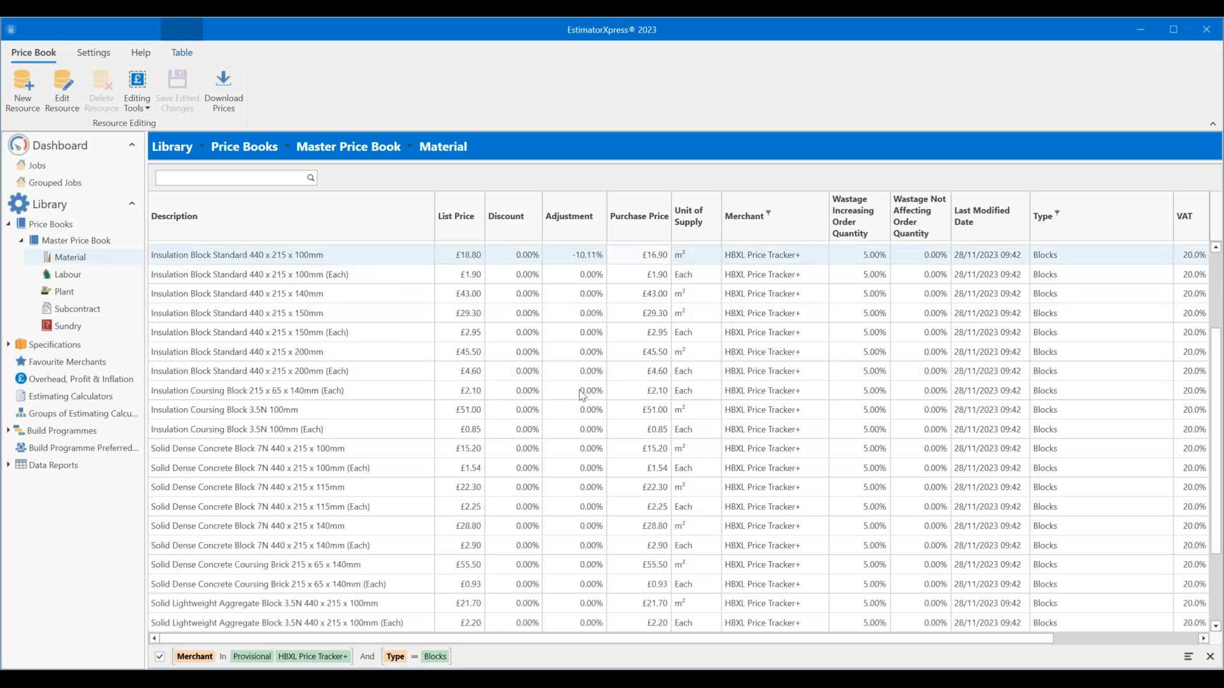
{"action": "scroll", "coordinate": [656, 413], "scroll_direction": "up", "scroll_amount": 1}
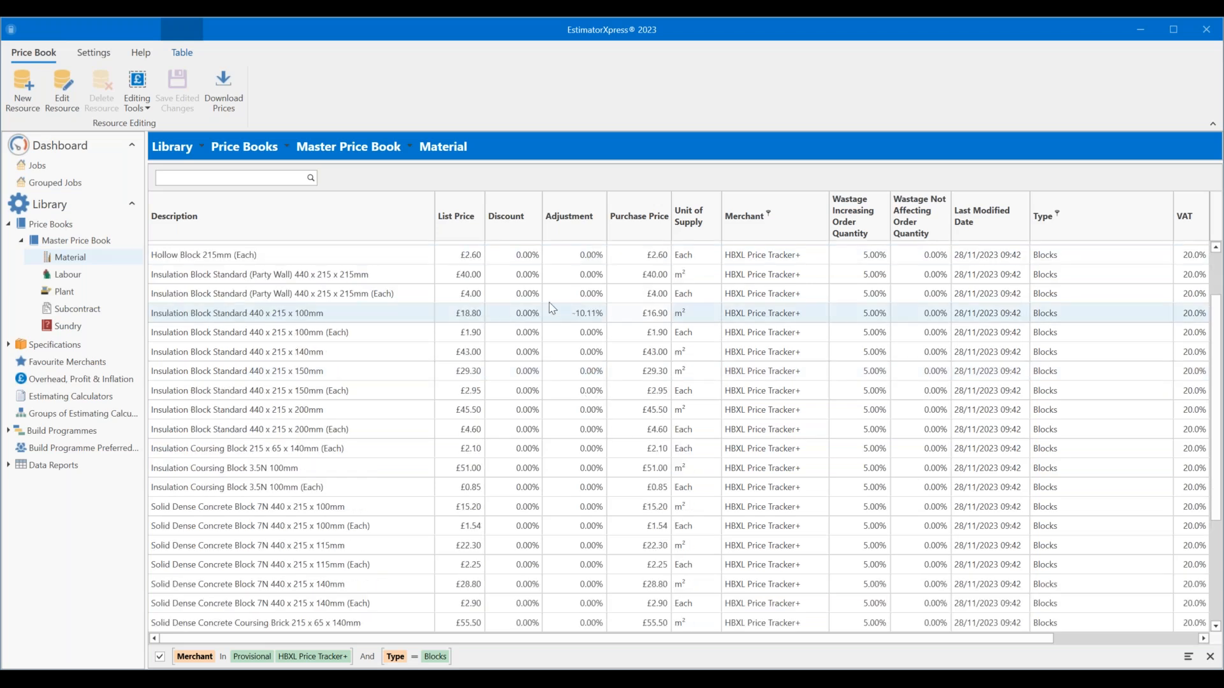
{"action": "left_click", "coordinate": [403, 332]}
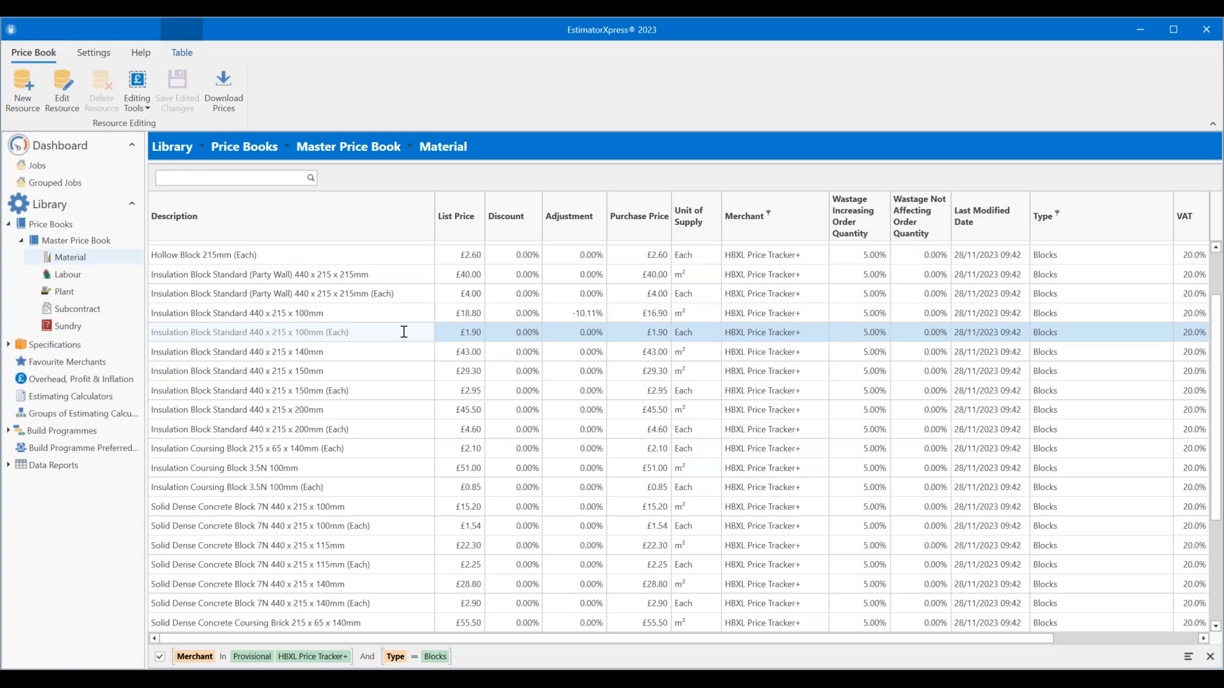
{"action": "left_click", "coordinate": [233, 487], "text": "shift"}
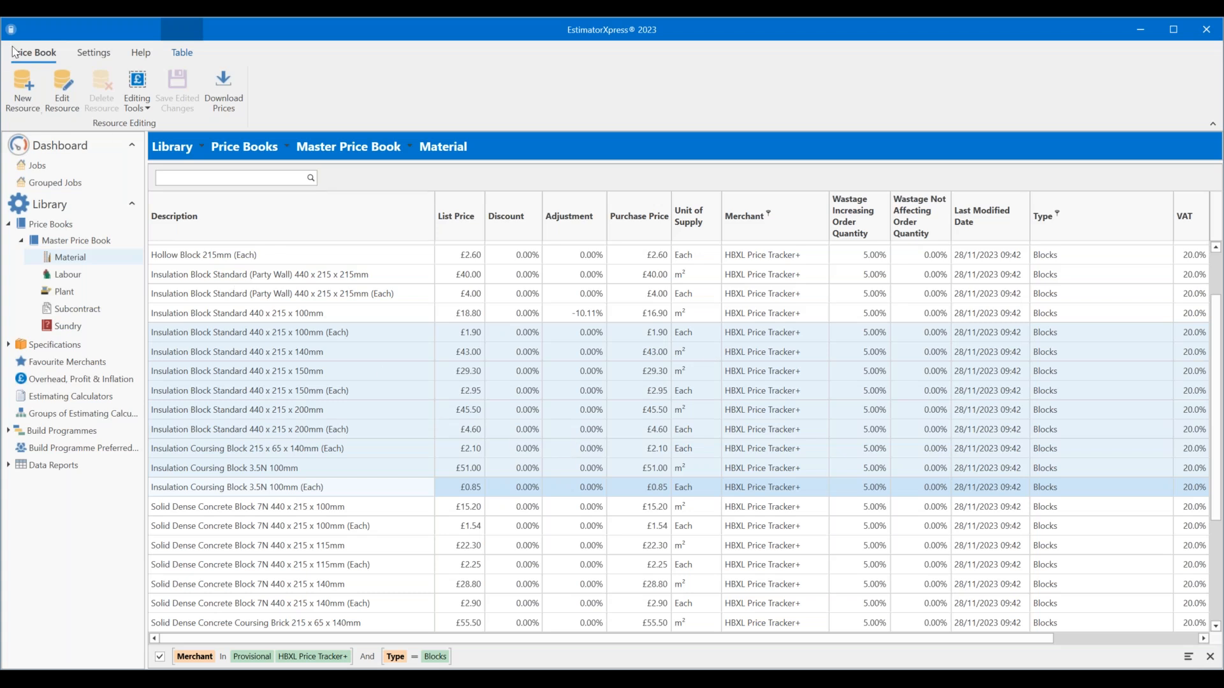
{"action": "left_click", "coordinate": [65, 81]}
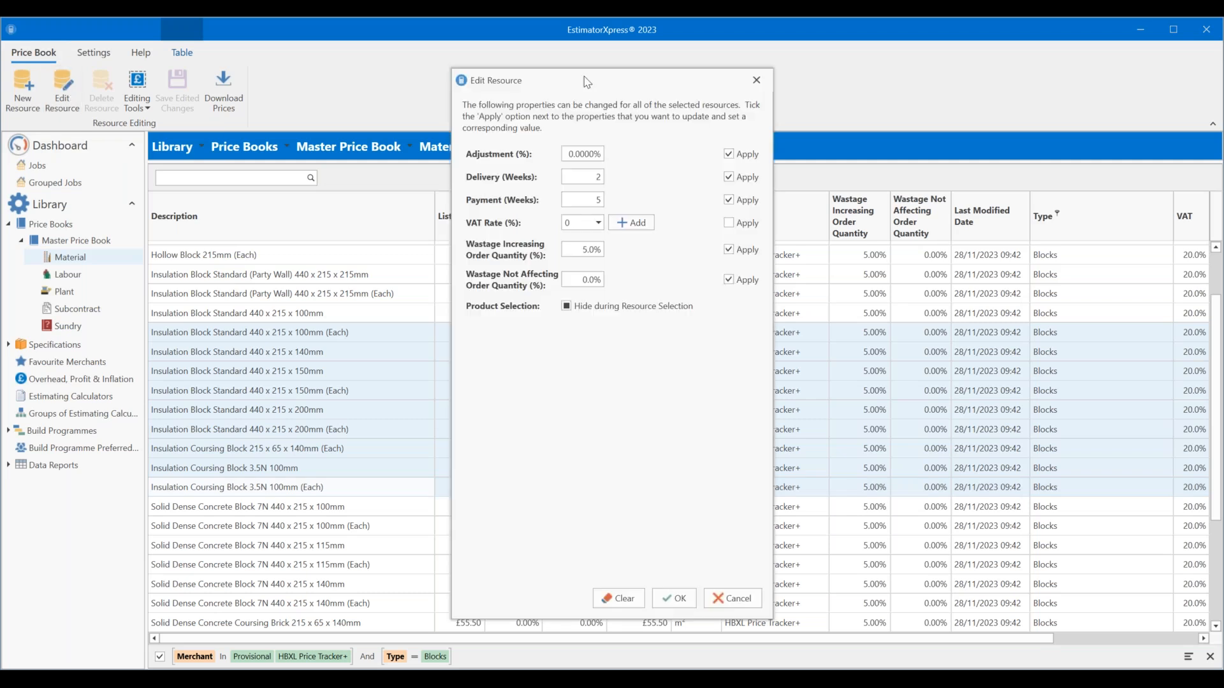
{"action": "left_click_drag", "start_coordinate": [587, 81], "coordinate": [848, 60]}
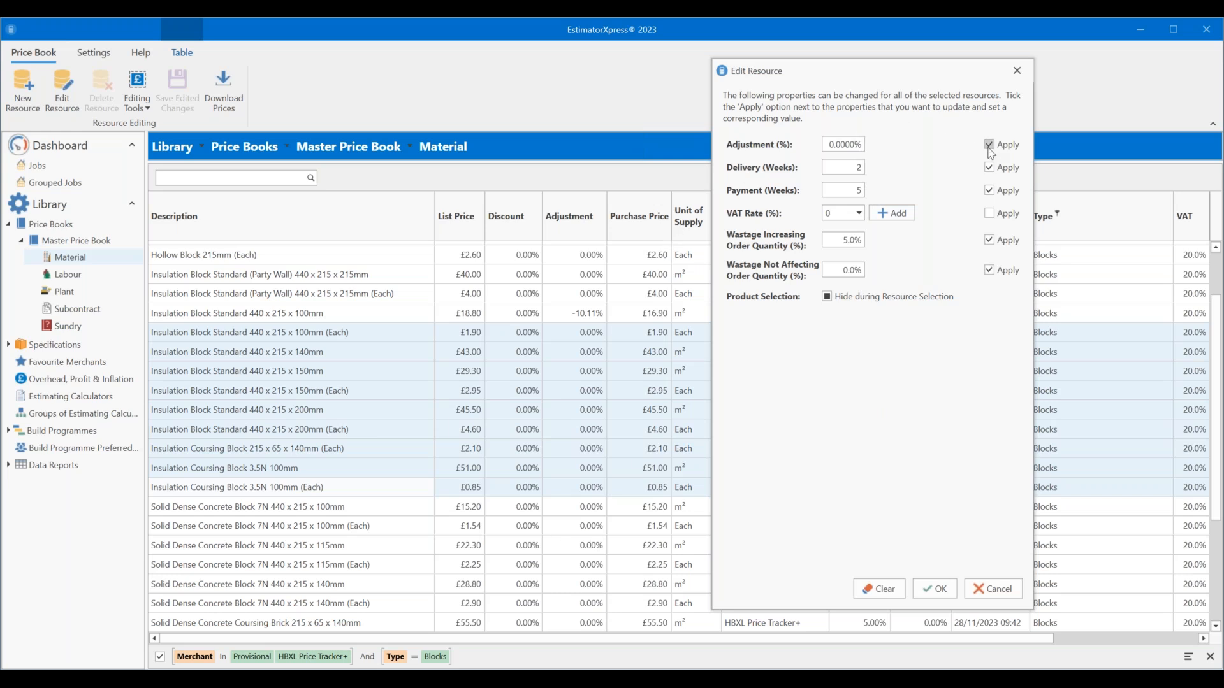
{"action": "left_click", "coordinate": [823, 144]}
{"action": "type", "text": "-10.11"}
{"action": "left_click", "coordinate": [935, 587]}
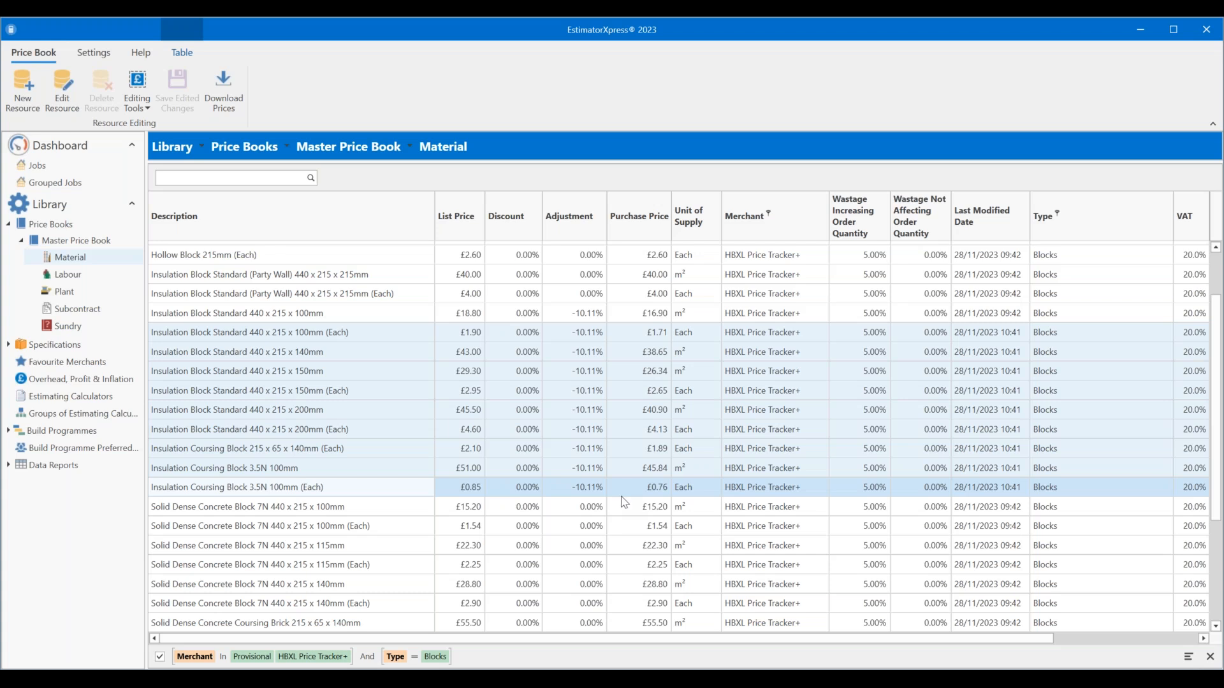
{"action": "left_click", "coordinate": [567, 449]}
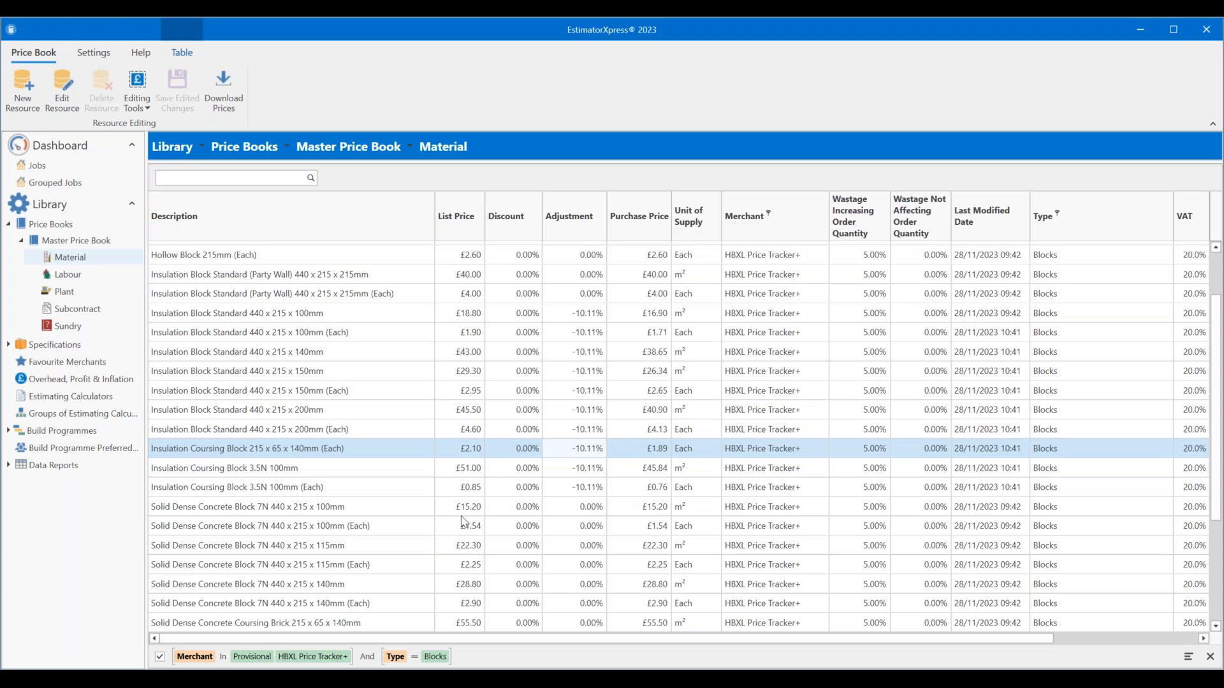
- Apply a -10% adjustment to the blocks from Solid Dense Concrete Block 7N 440 x 215 x 100mm through Solid Dense Concrete Coursing Brick 215 x 65 x 140mm (Each)
{"action": "scroll", "coordinate": [469, 502], "scroll_direction": "down", "scroll_amount": 3}
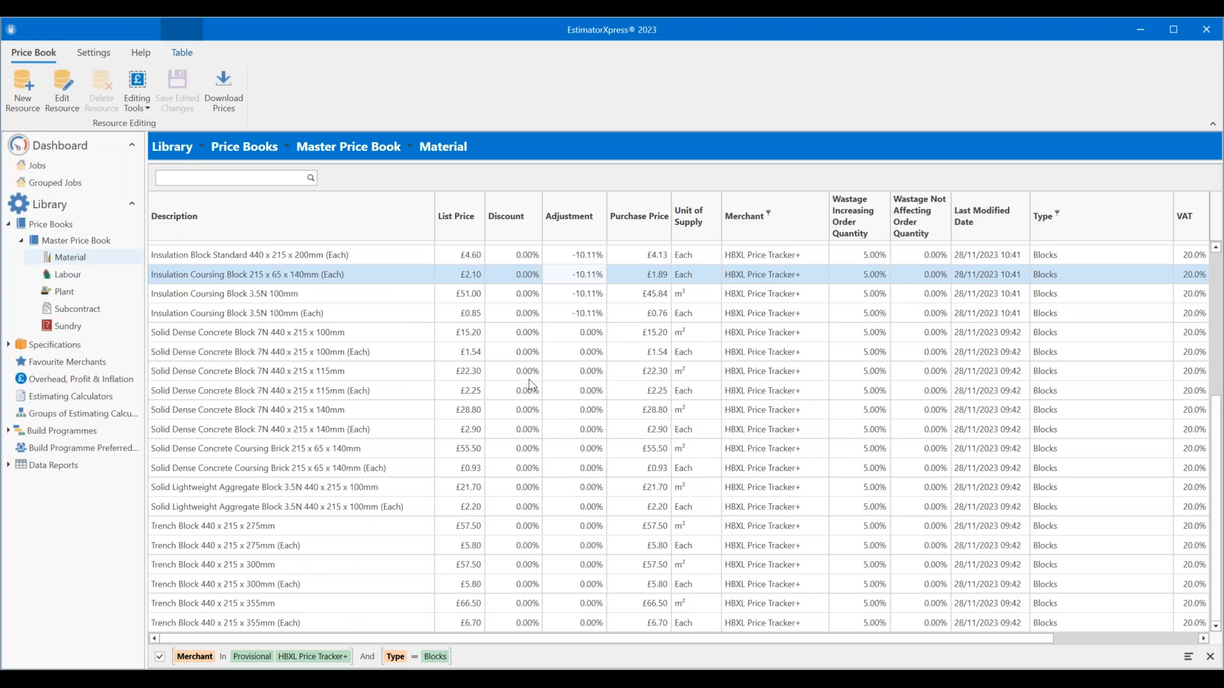
{"action": "left_click", "coordinate": [577, 334]}
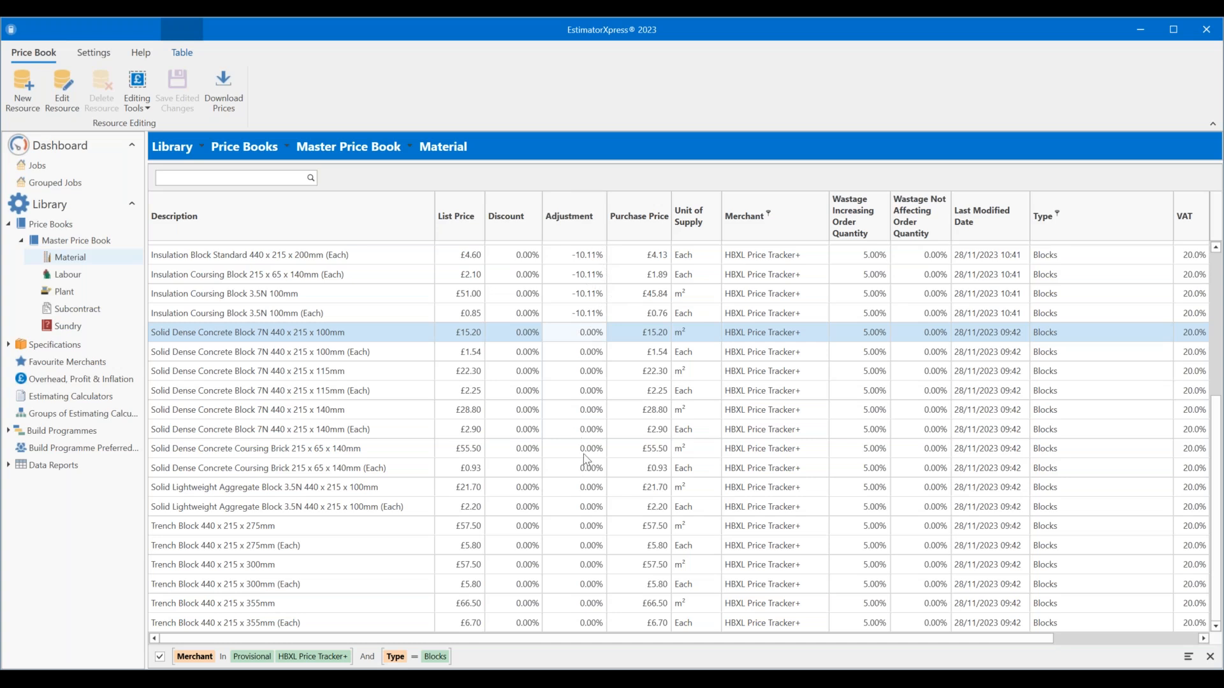
{"action": "scroll", "coordinate": [638, 280], "scroll_direction": "up", "scroll_amount": 2}
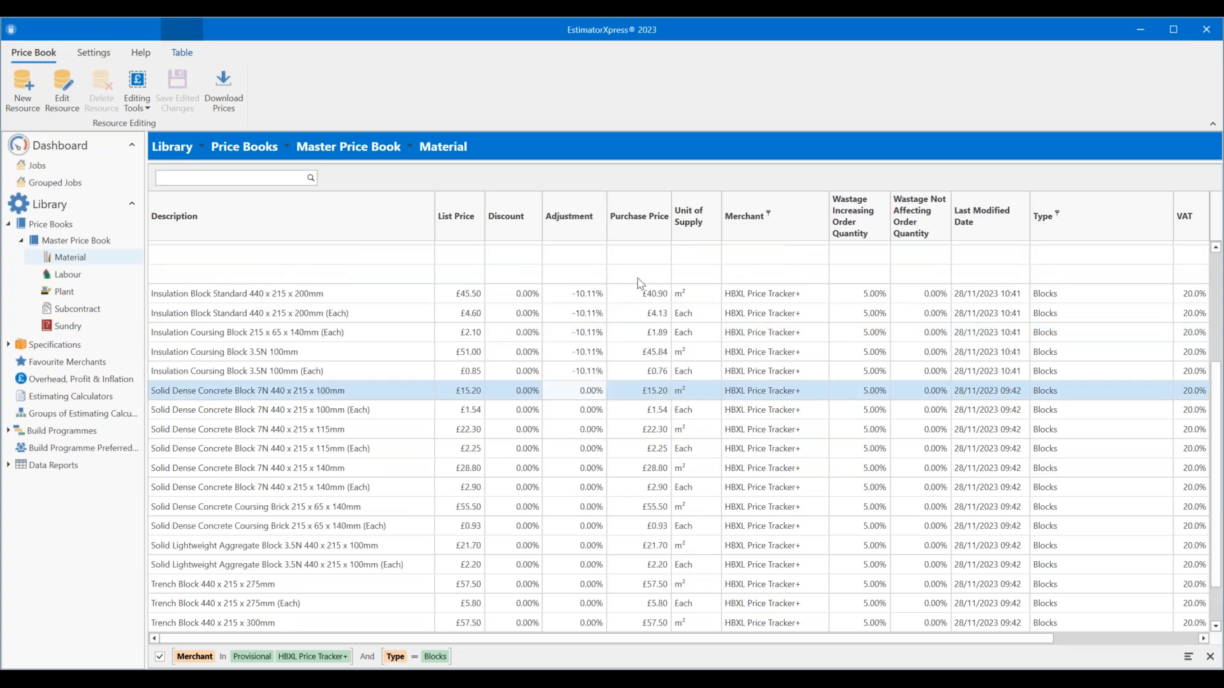
{"action": "scroll", "coordinate": [635, 322], "scroll_direction": "down", "scroll_amount": 2}
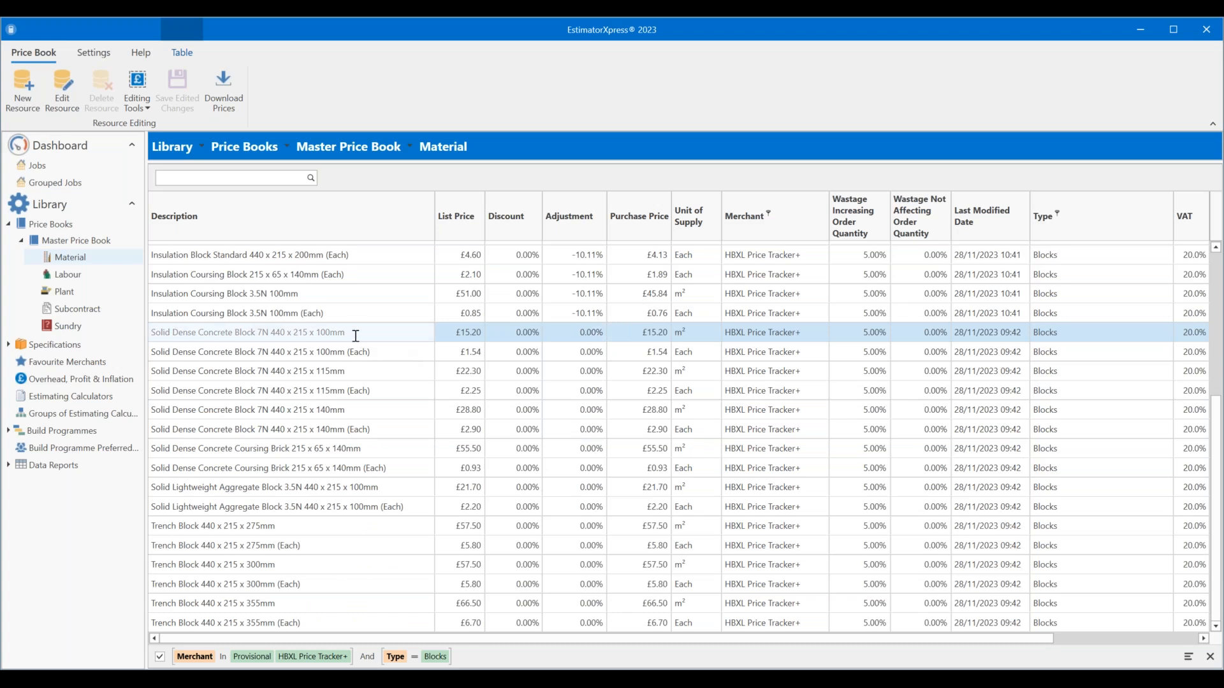
{"action": "left_click", "coordinate": [283, 469], "text": "shift"}
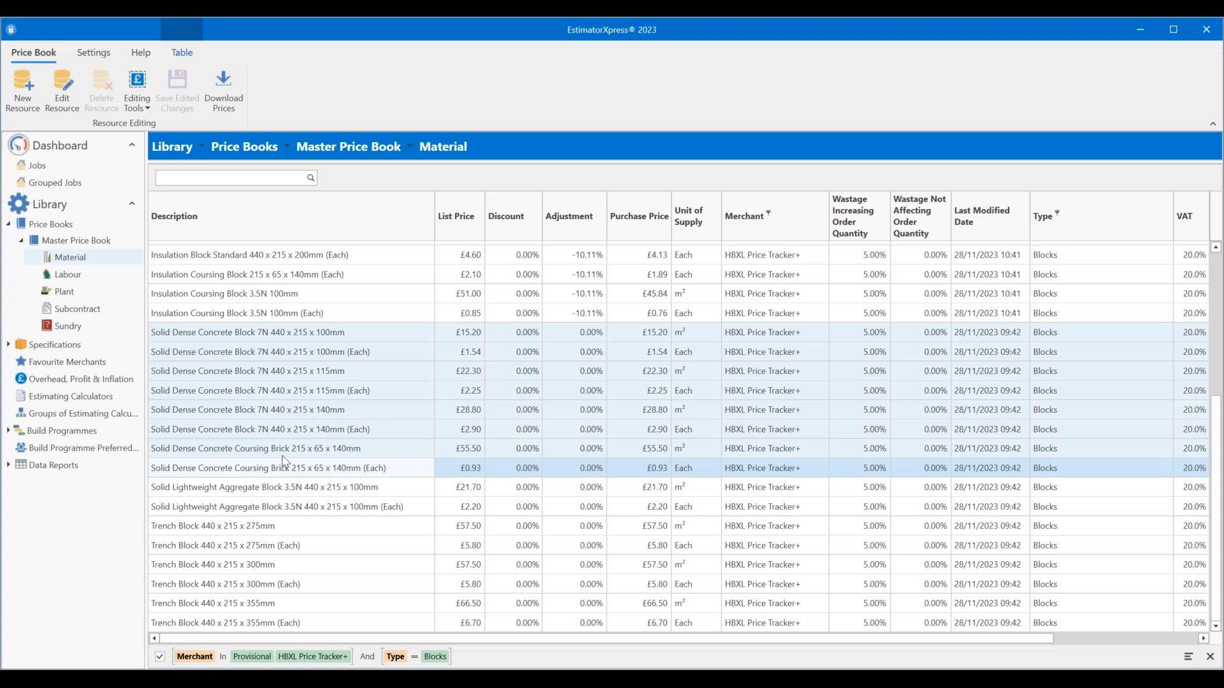
{"action": "left_click", "coordinate": [64, 84]}
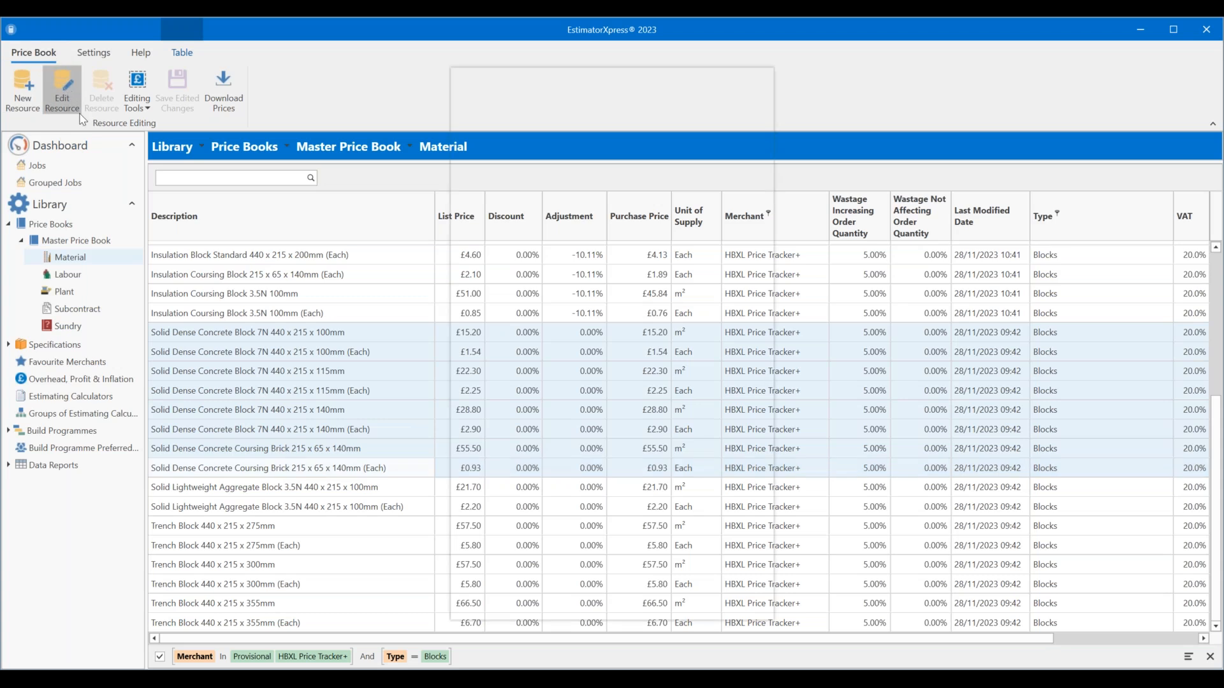
{"action": "double_click", "coordinate": [570, 154]}
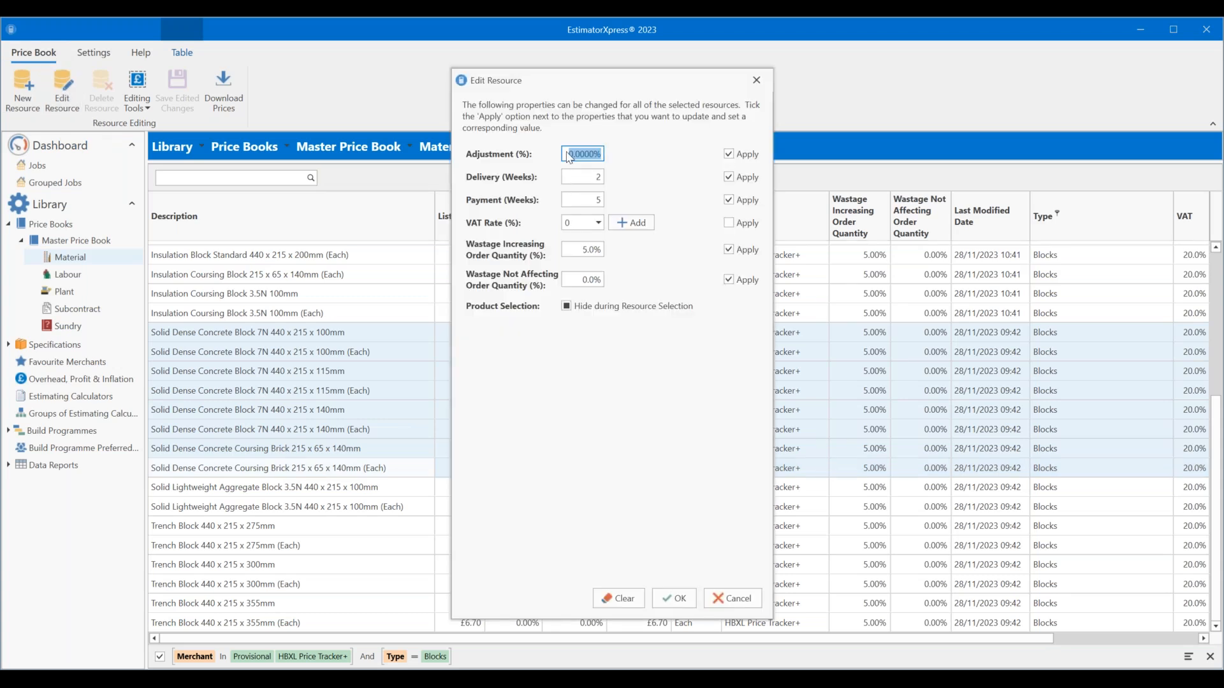
{"action": "type", "text": "-10"}
{"action": "left_click", "coordinate": [688, 609]}
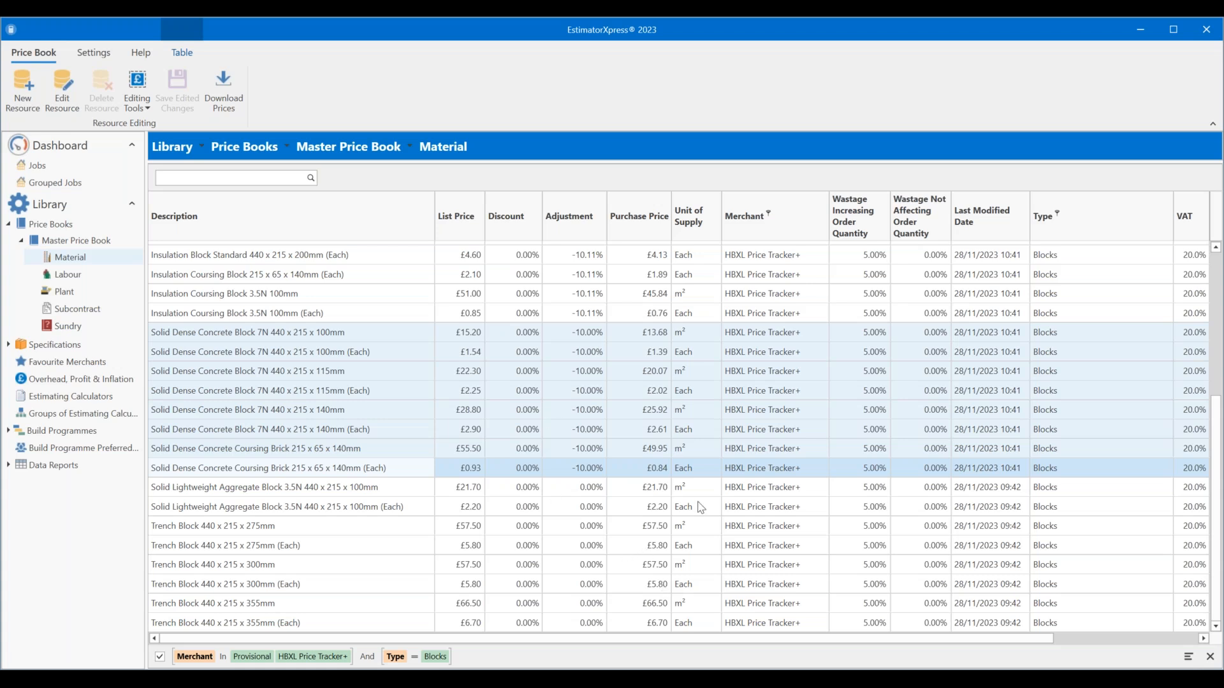
{"action": "left_click", "coordinate": [677, 508]}
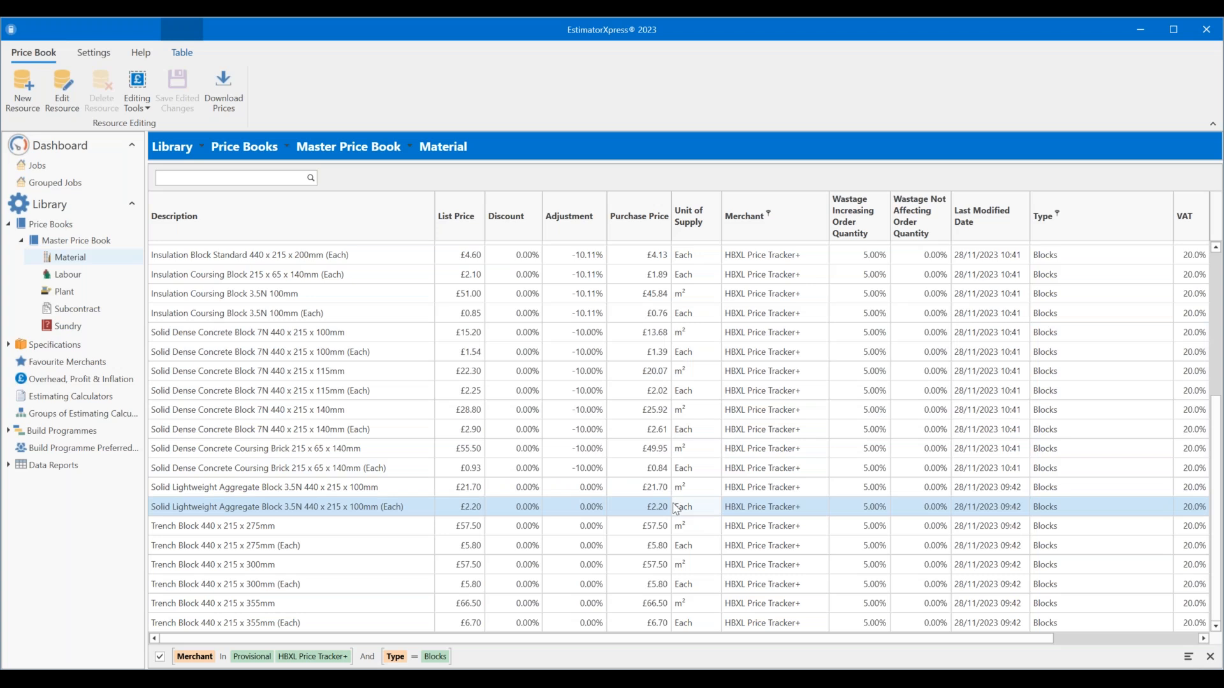
- Change the material type filter from Blocks to Aggregate and look through the aggregate materials
{"action": "scroll", "coordinate": [676, 508], "scroll_direction": "up", "scroll_amount": 4}
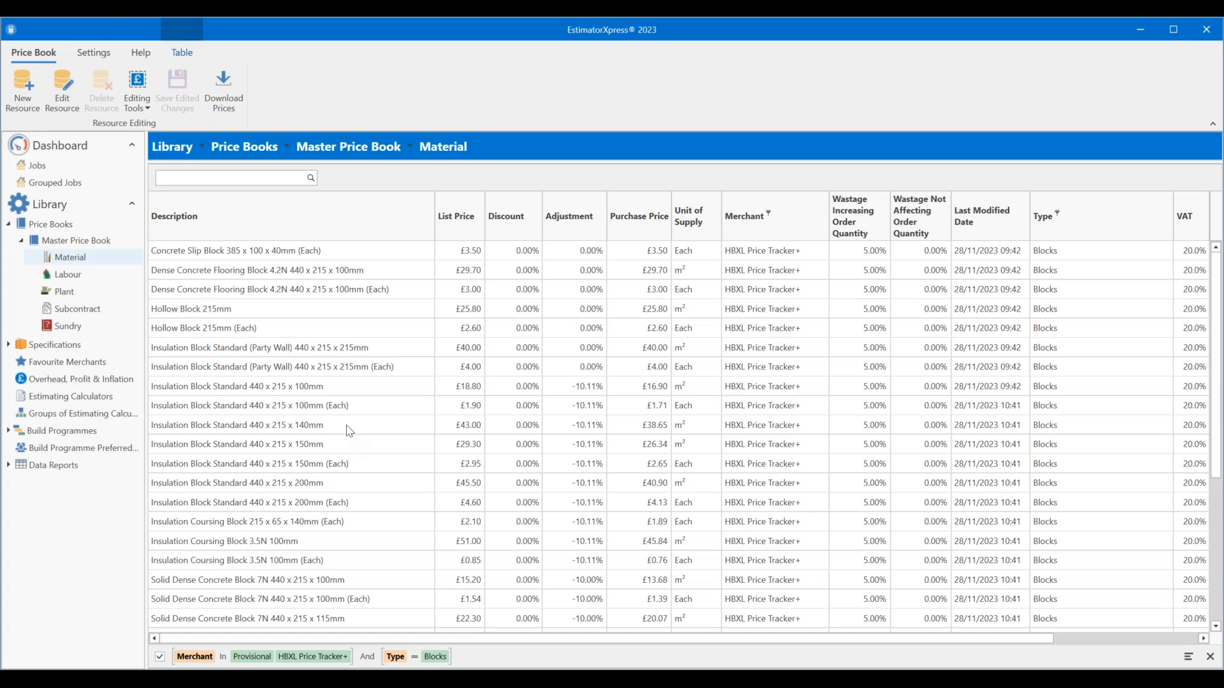
{"action": "left_click", "coordinate": [1057, 215]}
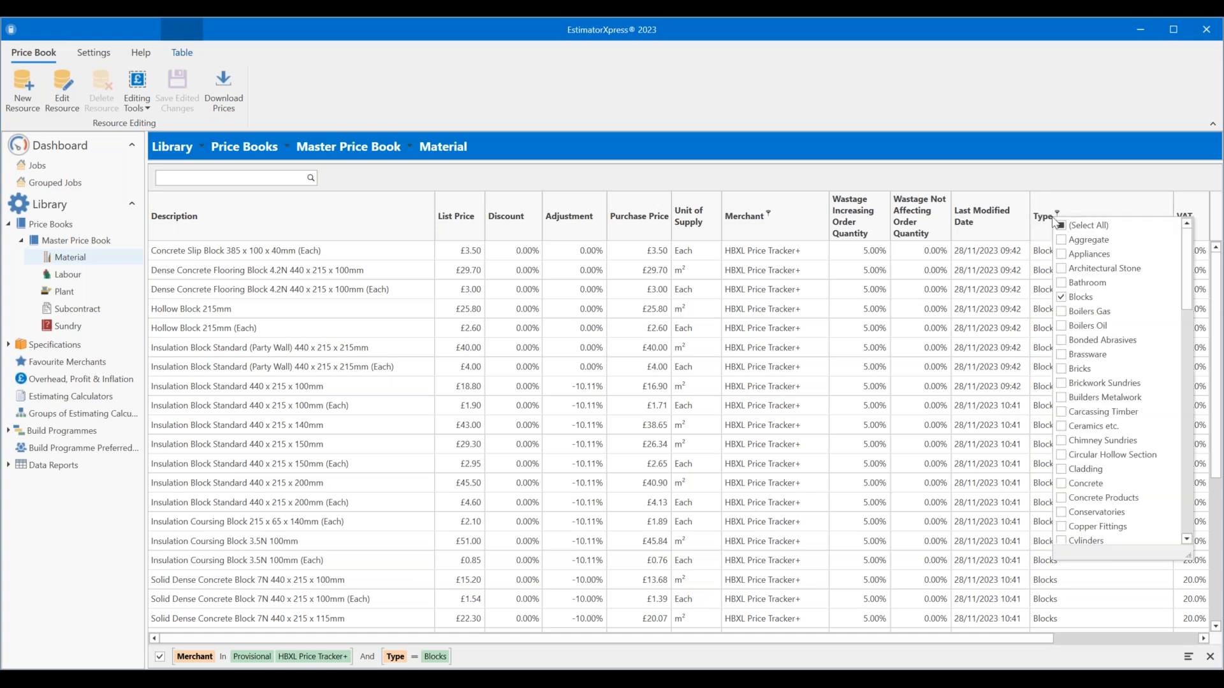
{"action": "left_click", "coordinate": [1061, 296]}
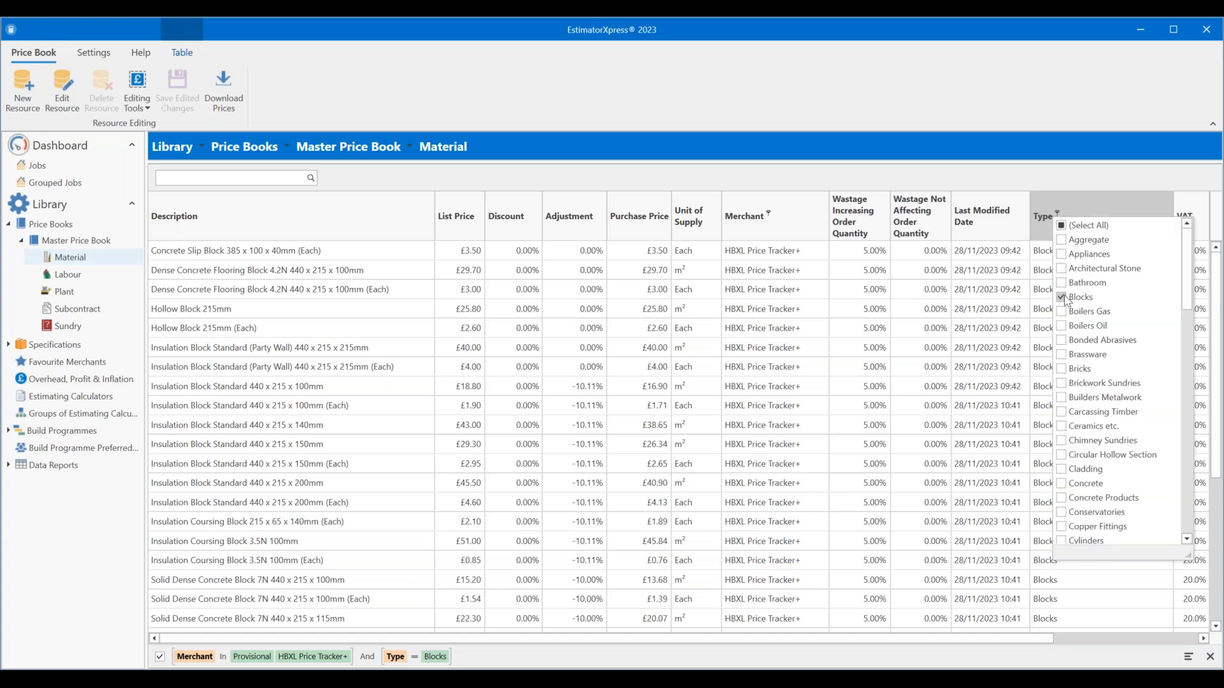
{"action": "left_click", "coordinate": [1062, 241]}
{"action": "left_click", "coordinate": [939, 178]}
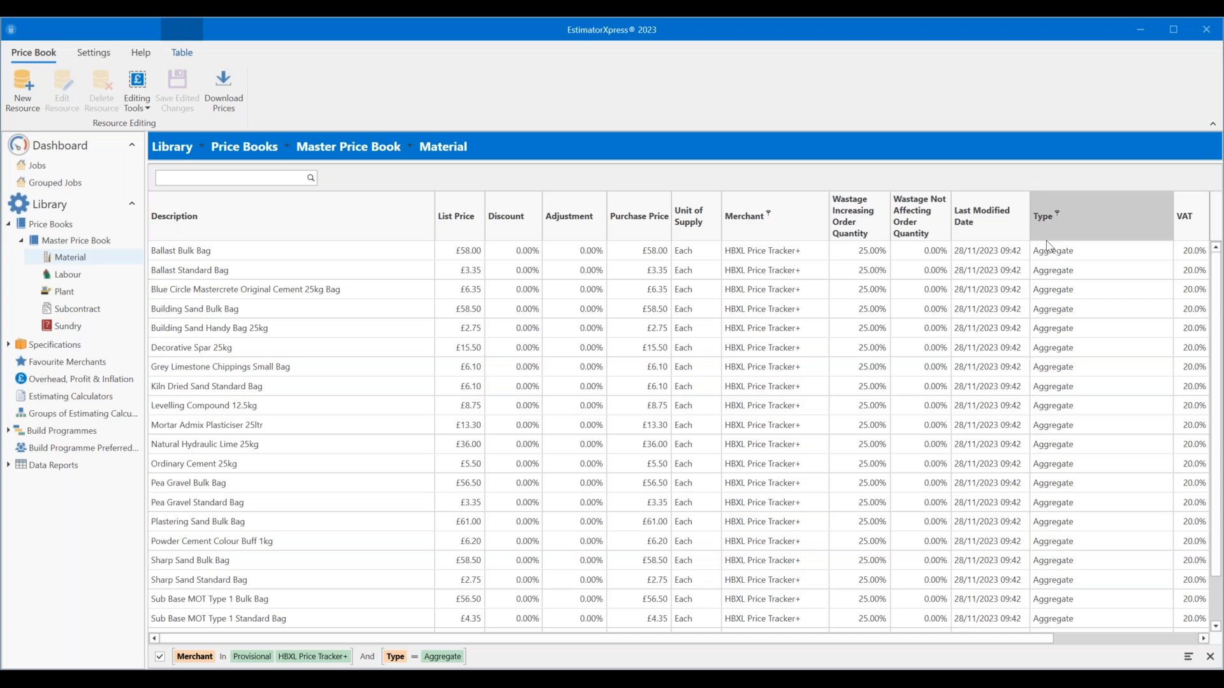
{"action": "scroll", "coordinate": [781, 414], "scroll_direction": "down", "scroll_amount": 1}
{"action": "scroll", "coordinate": [772, 415], "scroll_direction": "up", "scroll_amount": 1}
{"action": "scroll", "coordinate": [752, 402], "scroll_direction": "down", "scroll_amount": 1}
{"action": "scroll", "coordinate": [730, 383], "scroll_direction": "up", "scroll_amount": 1}
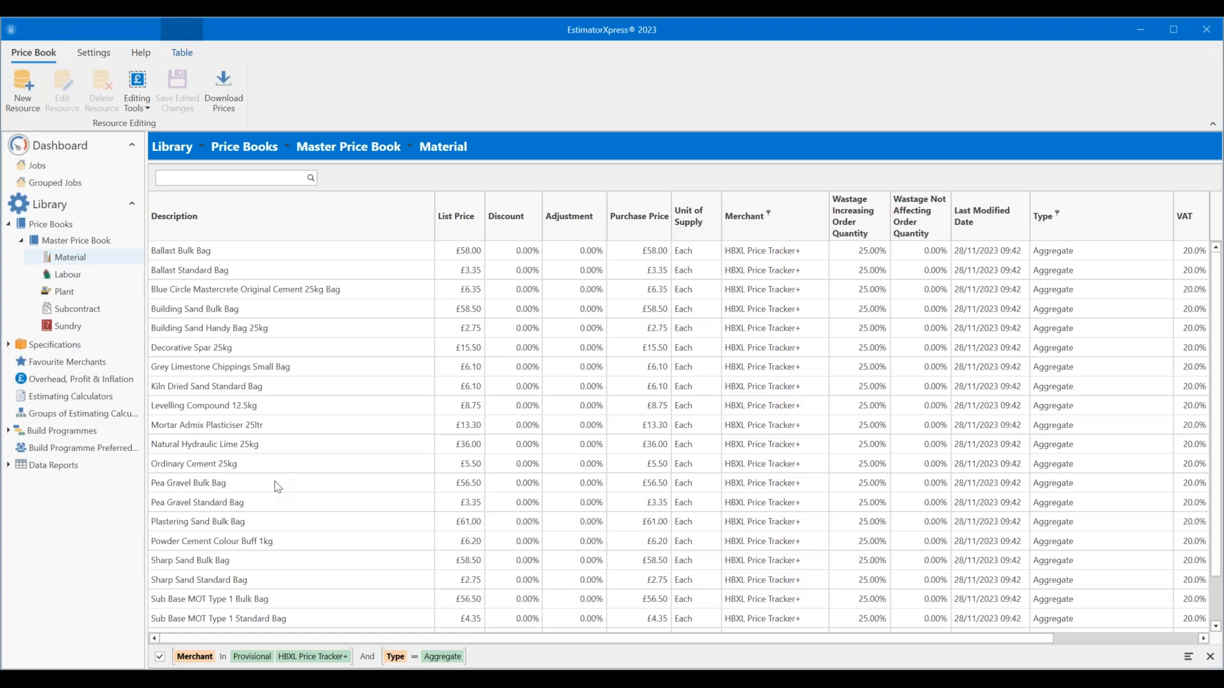
- Enable direct editing of the aggregates' purchase prices and sort the list by type in ascending order
{"action": "left_click", "coordinate": [214, 254]}
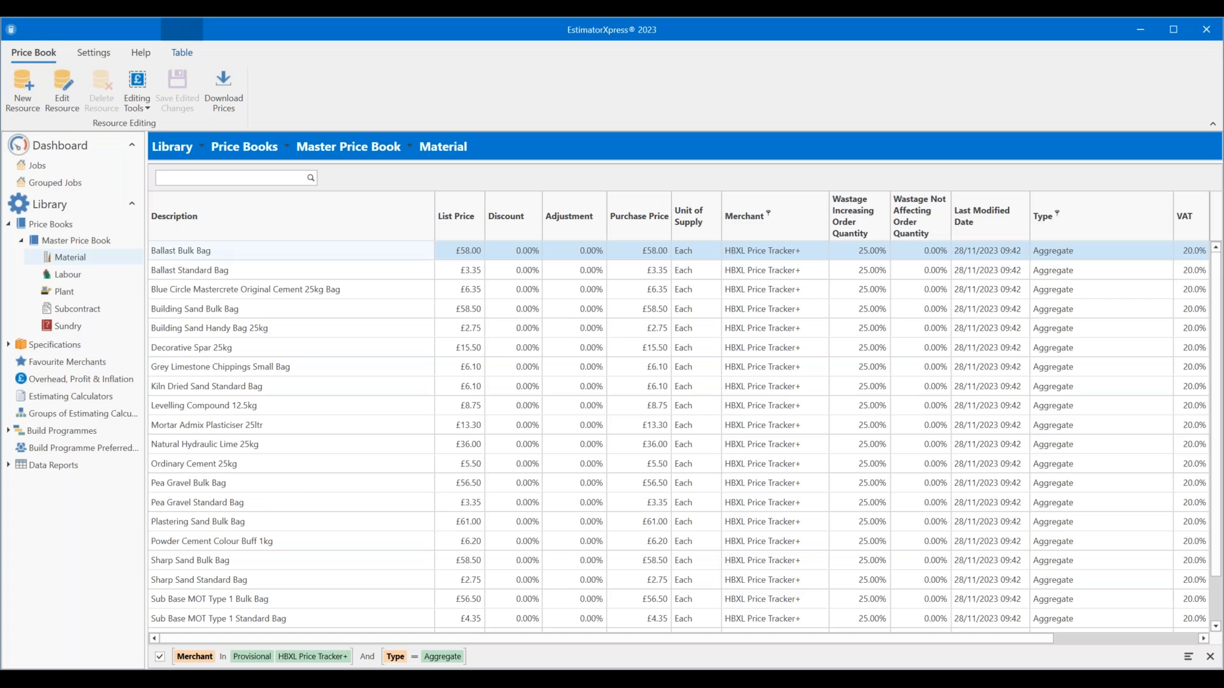
{"action": "left_click", "coordinate": [150, 107]}
{"action": "left_click", "coordinate": [166, 144]}
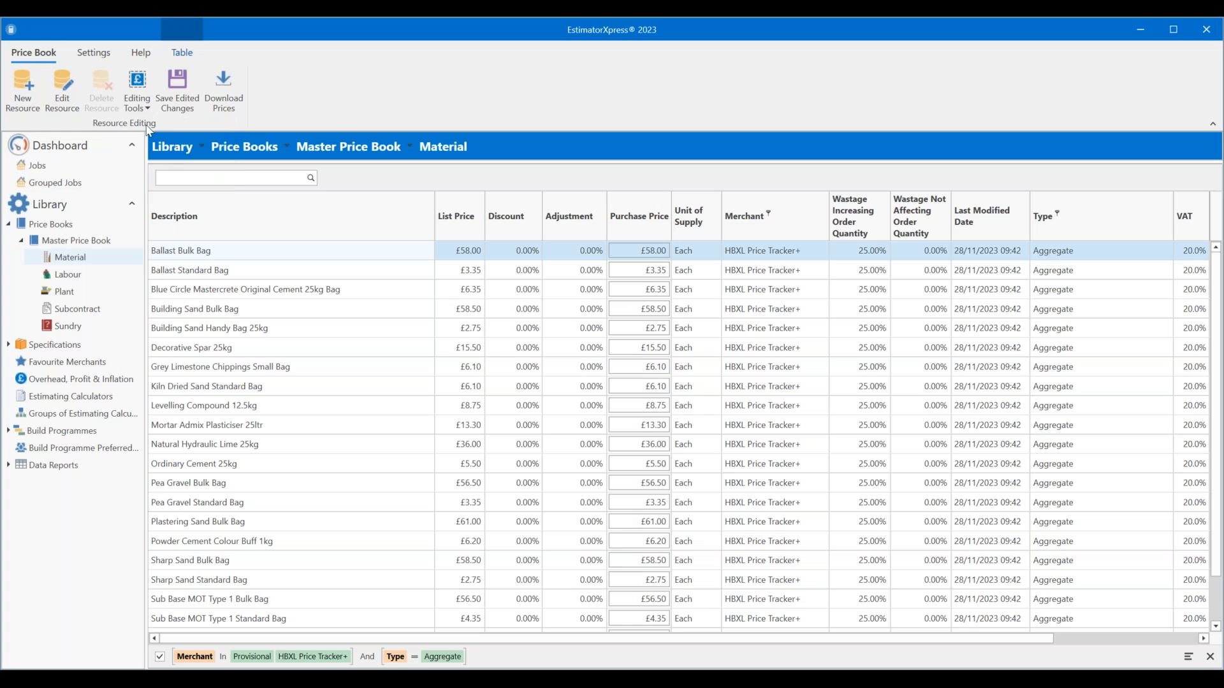
{"action": "left_click", "coordinate": [651, 239]}
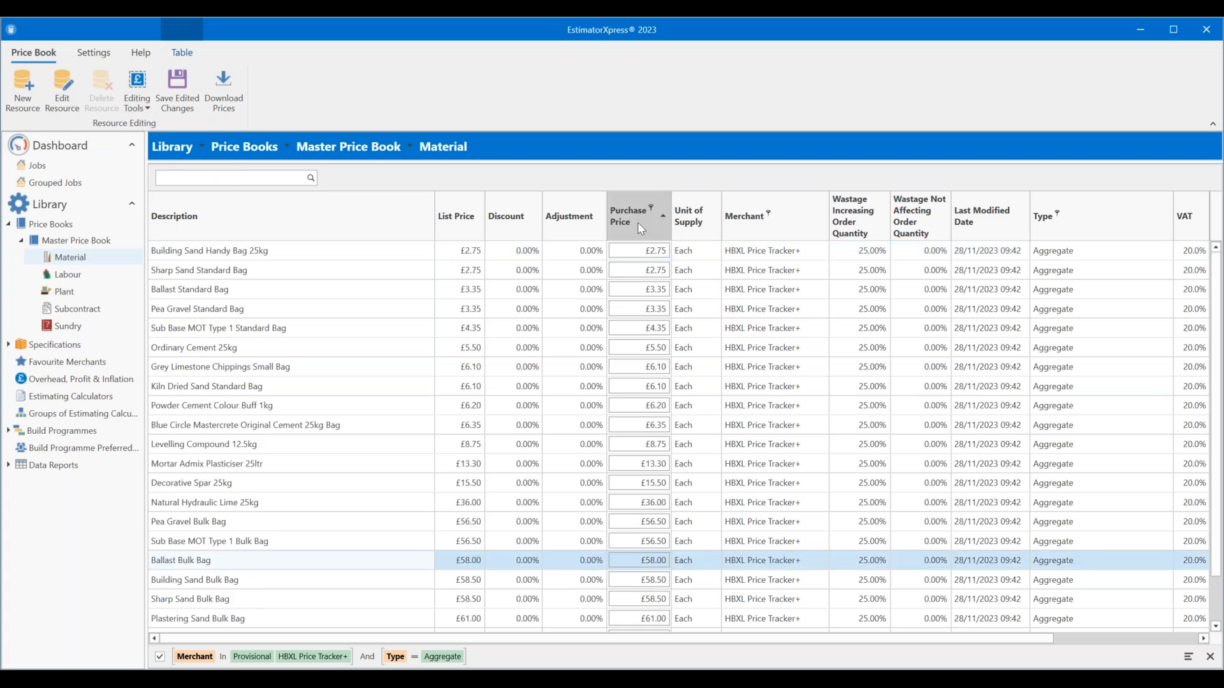
{"action": "left_click", "coordinate": [645, 233]}
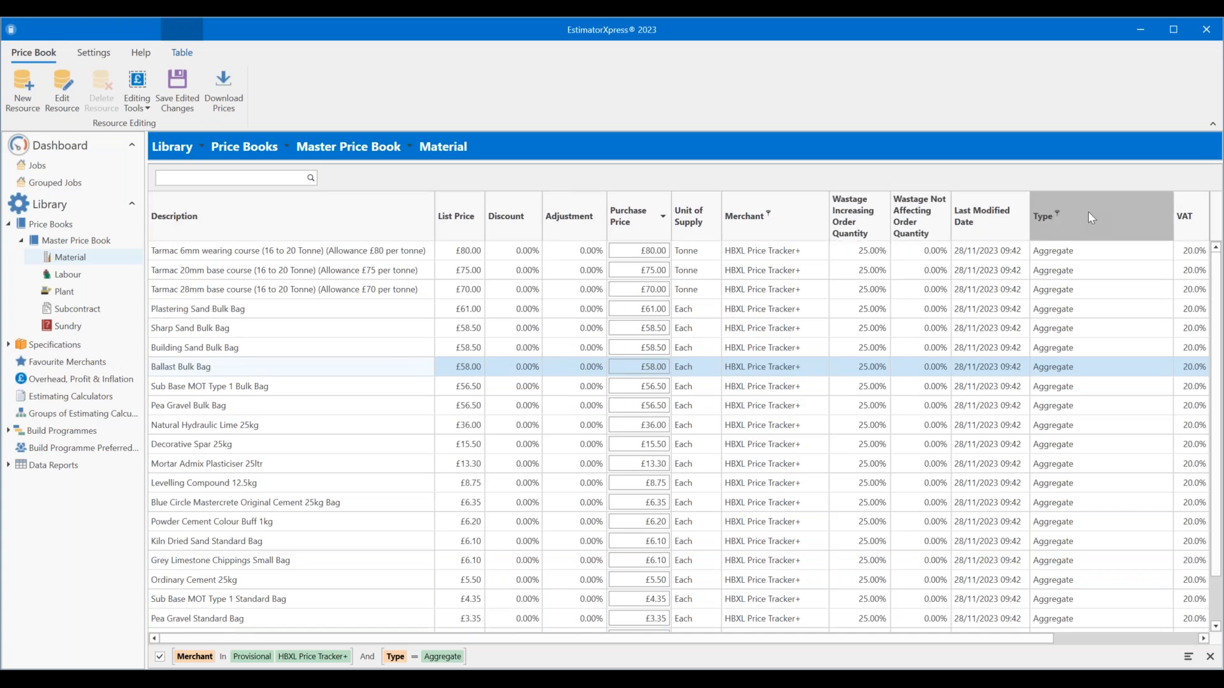
{"action": "left_click", "coordinate": [1088, 211]}
- Set the purchase price of Ballast Bulk Bag to £52.00 and save the change as an adjustment
{"action": "left_click", "coordinate": [651, 252]}
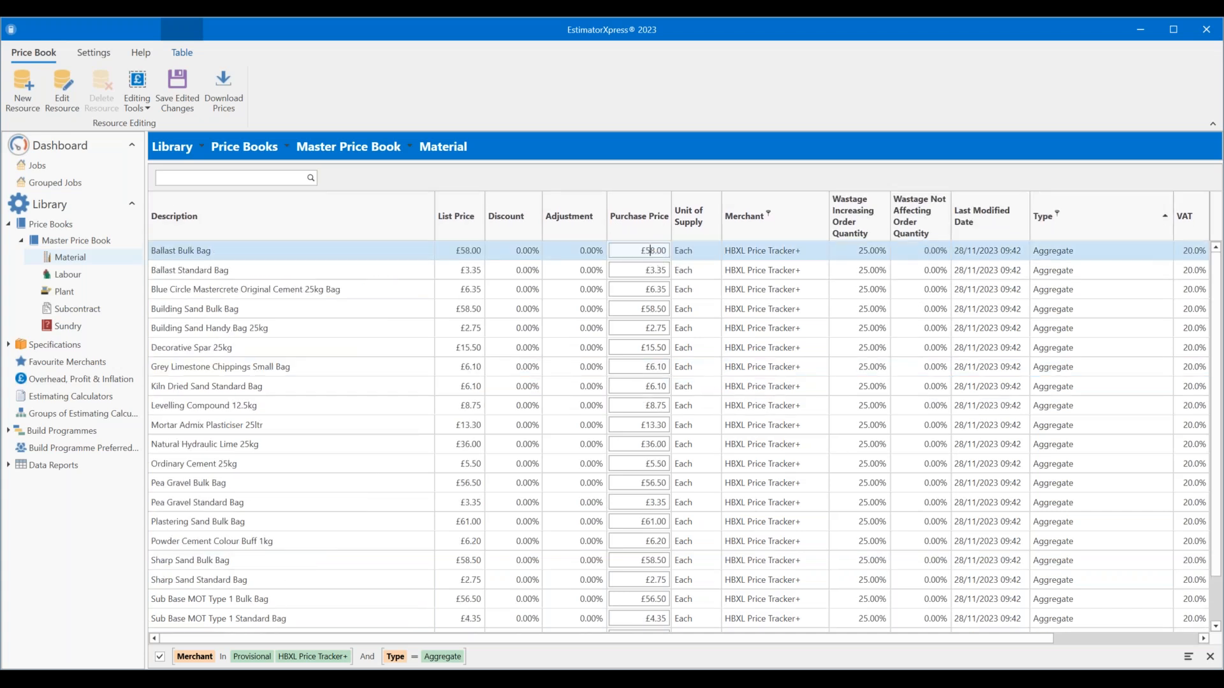
{"action": "key", "text": "BackSpace"}
{"action": "type", "text": "2"}
{"action": "left_click", "coordinate": [177, 89]}
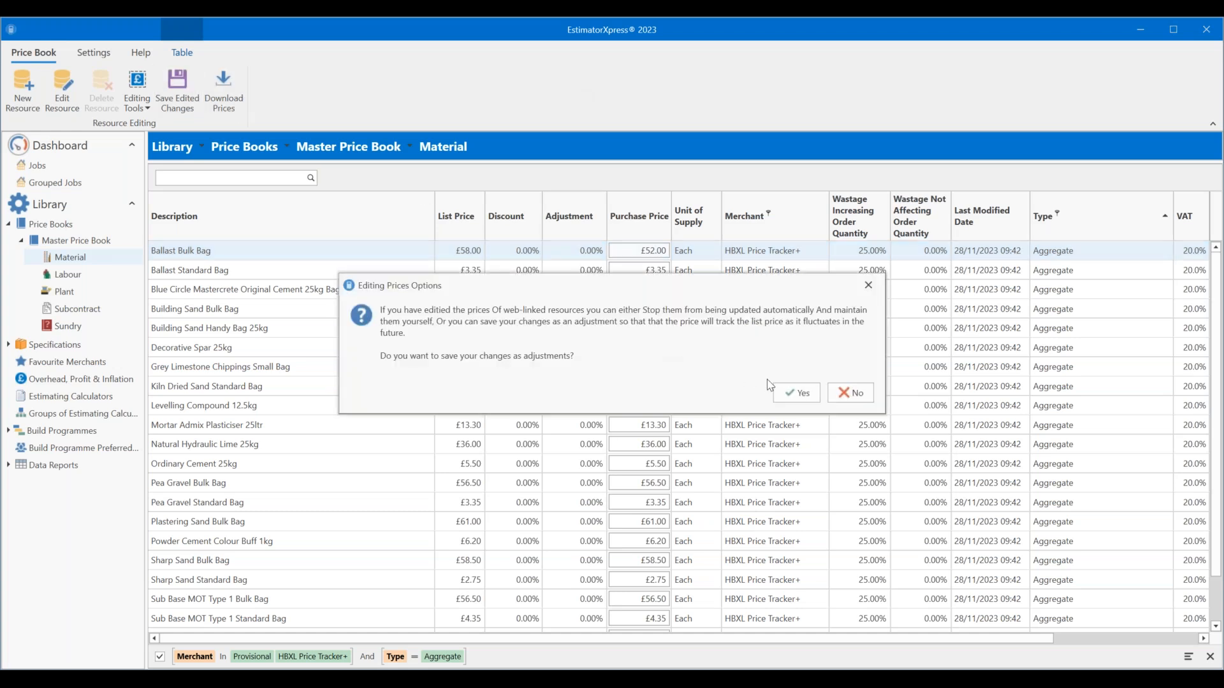
{"action": "left_click", "coordinate": [793, 393]}
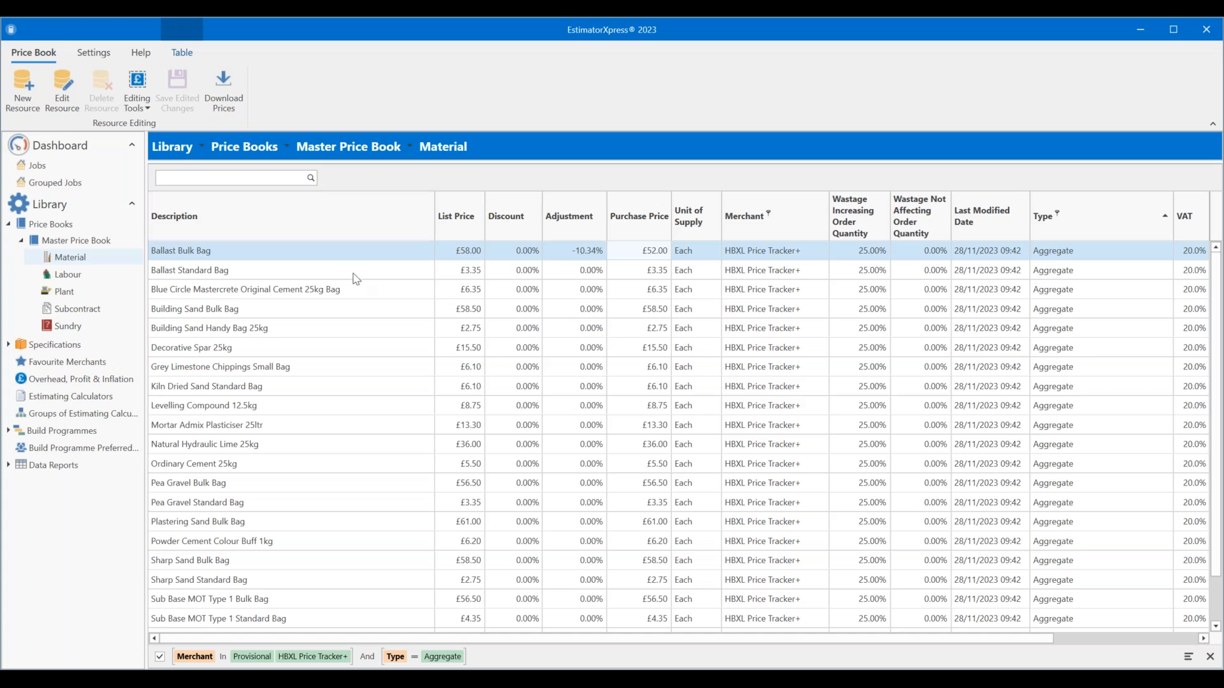
- Apply a -10% adjustment to the Ballast, Building Sand, Pea Gravel, Sharp Sand and Sub Base MOT Type 1 bulk bags together
{"action": "left_click", "coordinate": [352, 272]}
{"action": "left_click", "coordinate": [349, 254]}
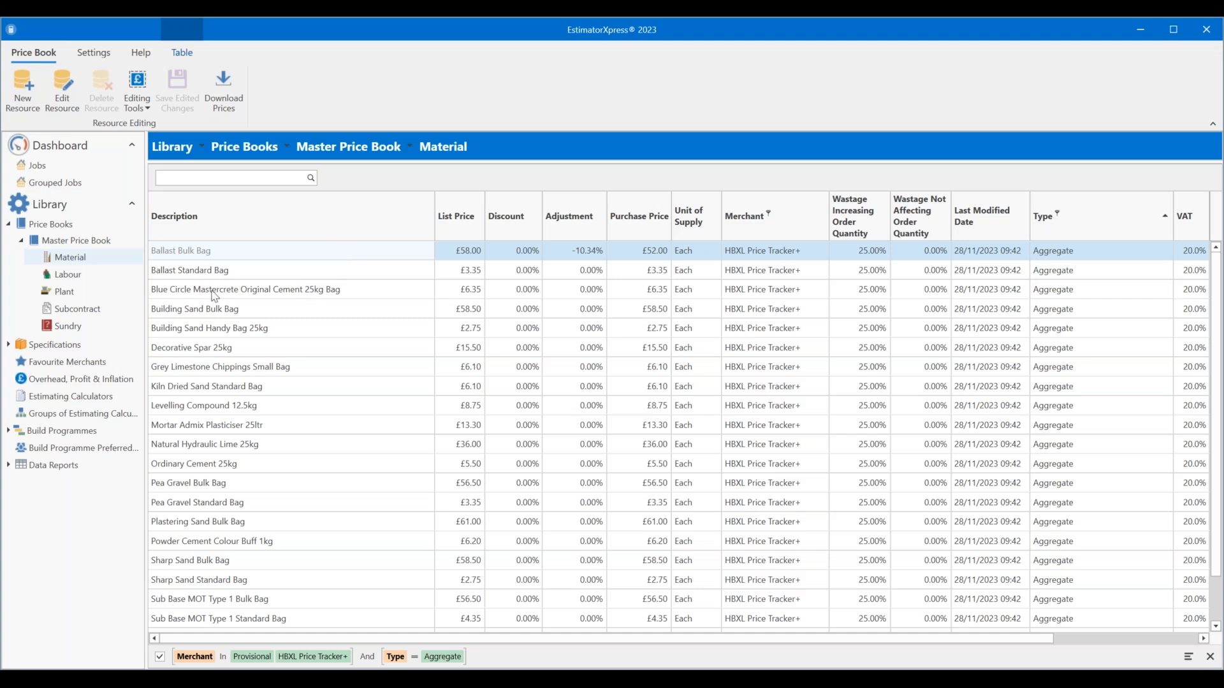
{"action": "left_click", "coordinate": [223, 309]}
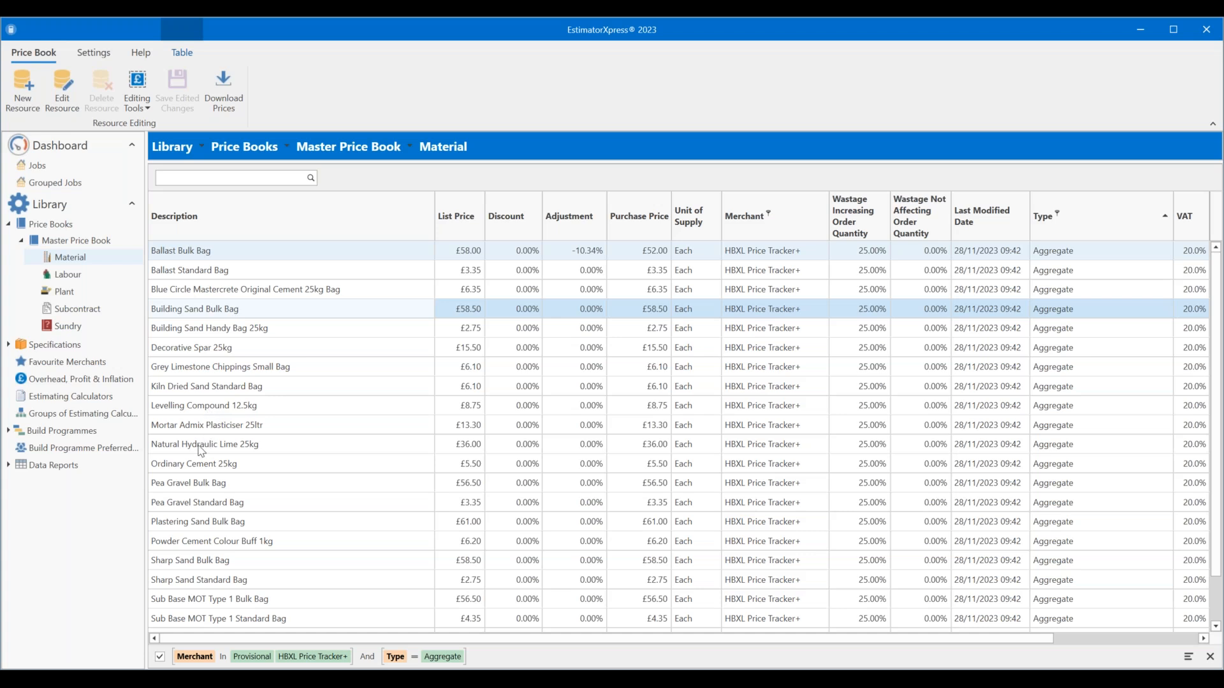
{"action": "left_click", "coordinate": [210, 486]}
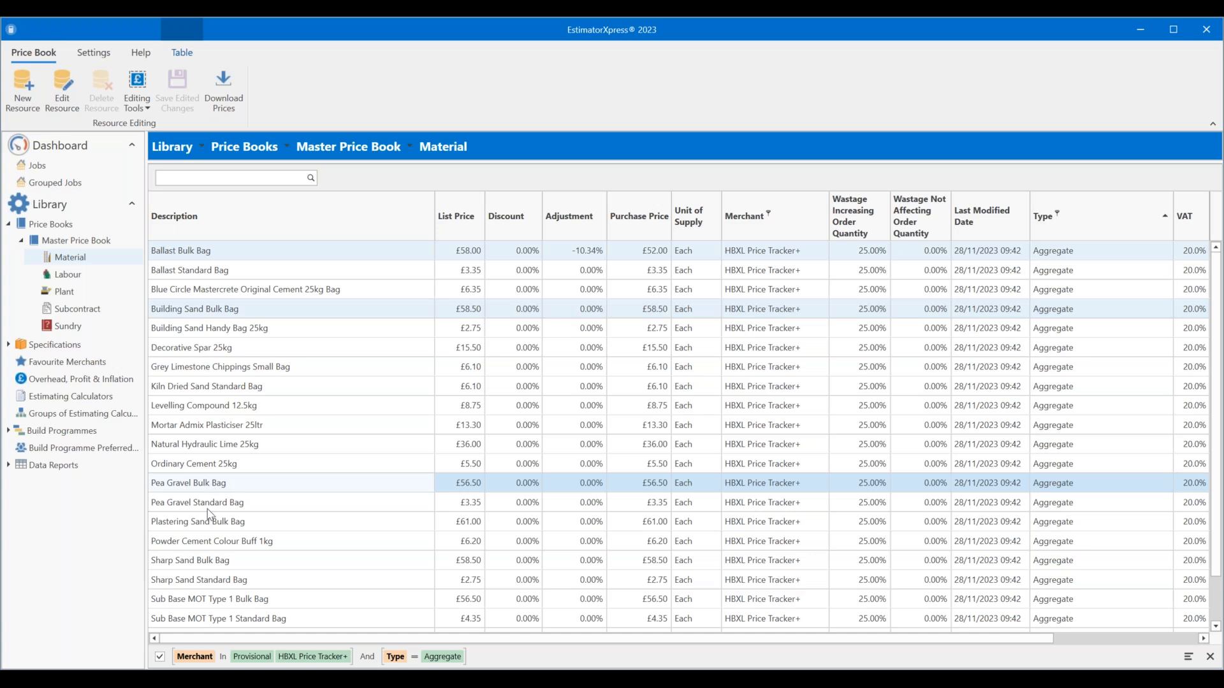
{"action": "left_click", "coordinate": [206, 527]}
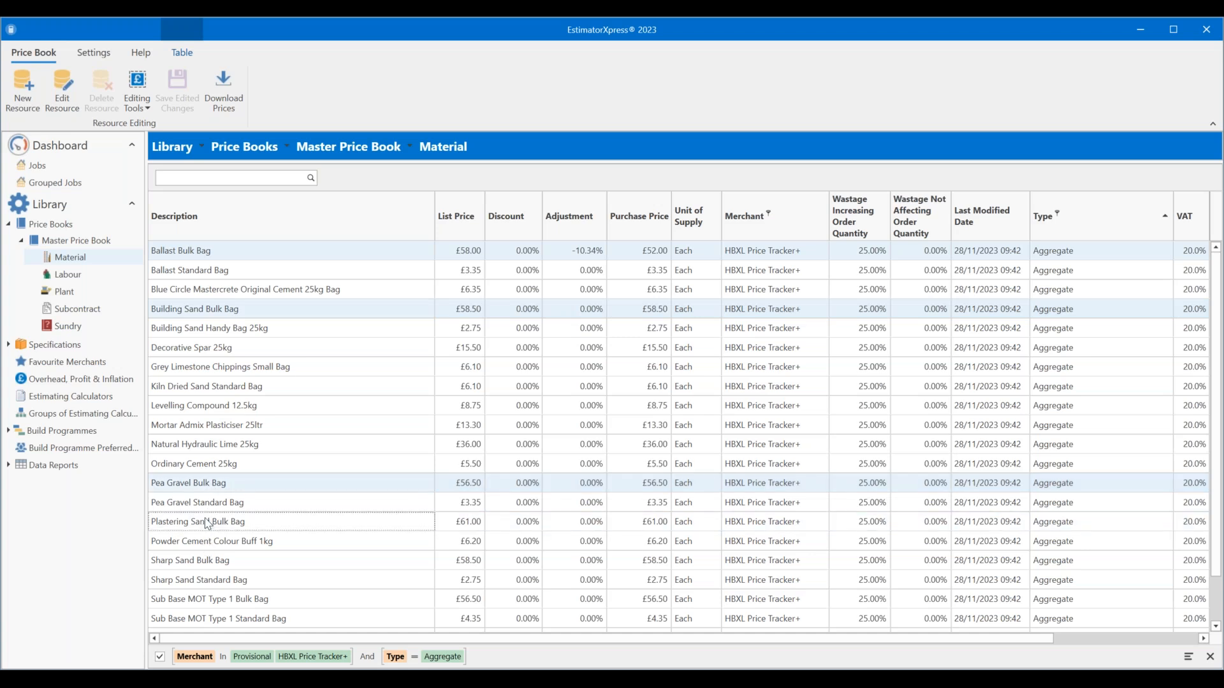
{"action": "left_click", "coordinate": [210, 561]}
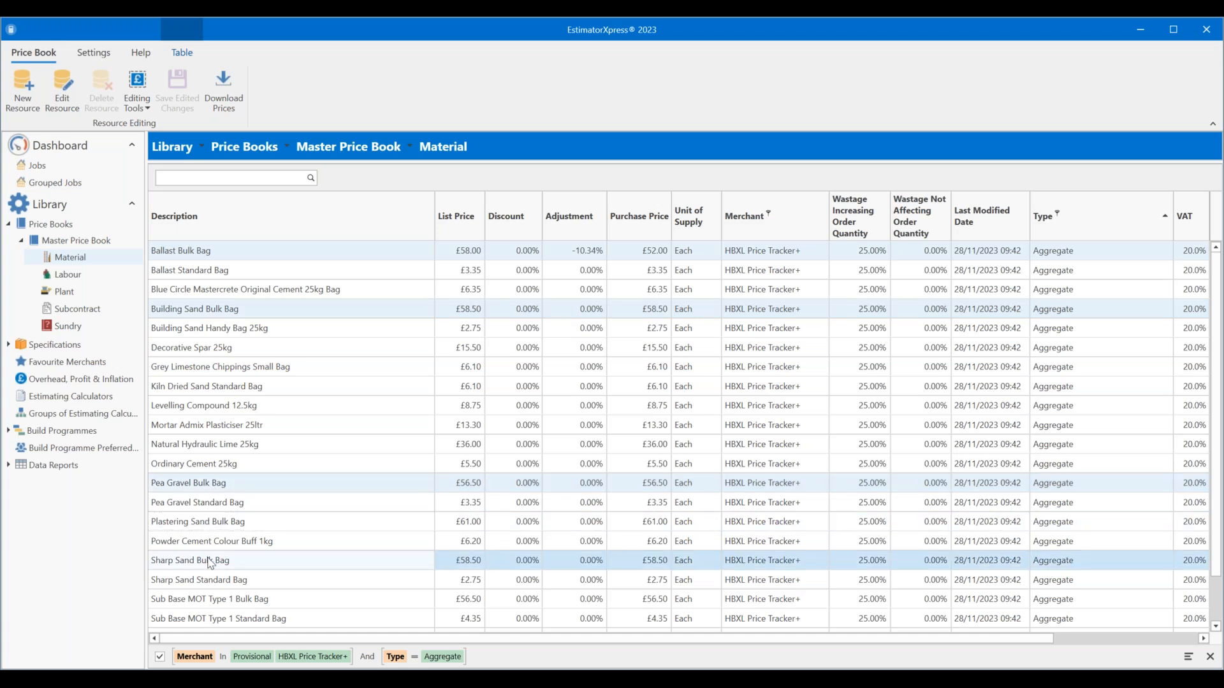
{"action": "left_click", "coordinate": [210, 599]}
{"action": "scroll", "coordinate": [320, 466], "scroll_direction": "down", "scroll_amount": 1}
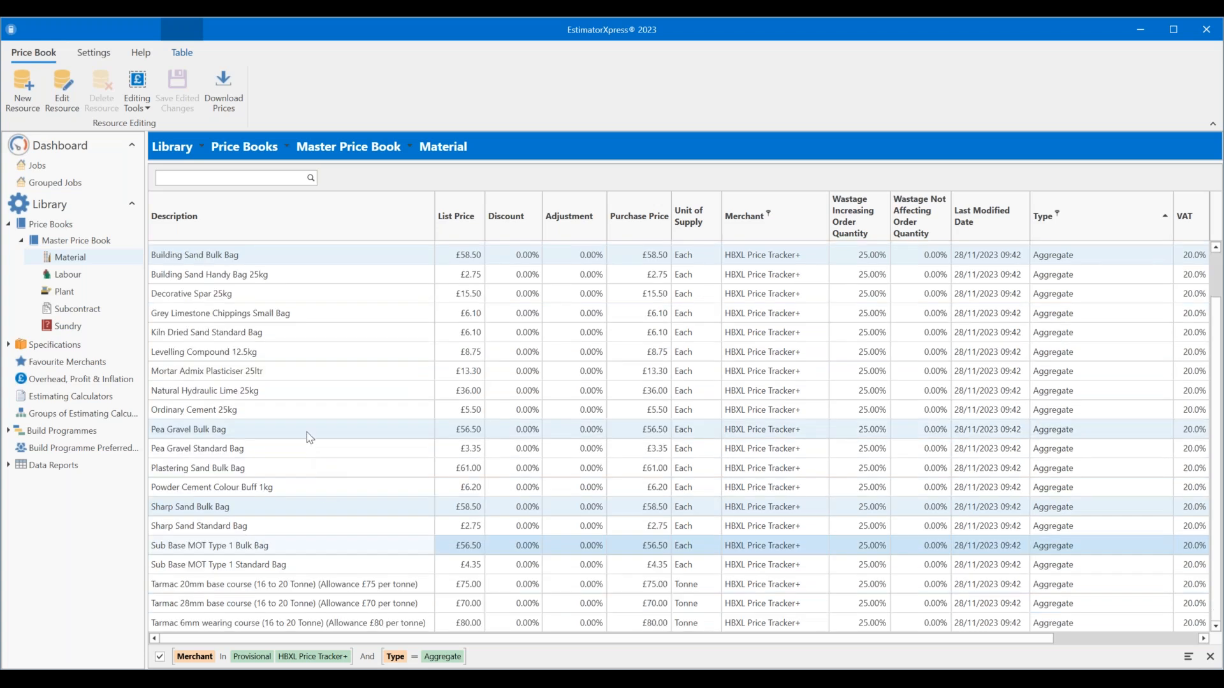
{"action": "scroll", "coordinate": [310, 438], "scroll_direction": "up", "scroll_amount": 1}
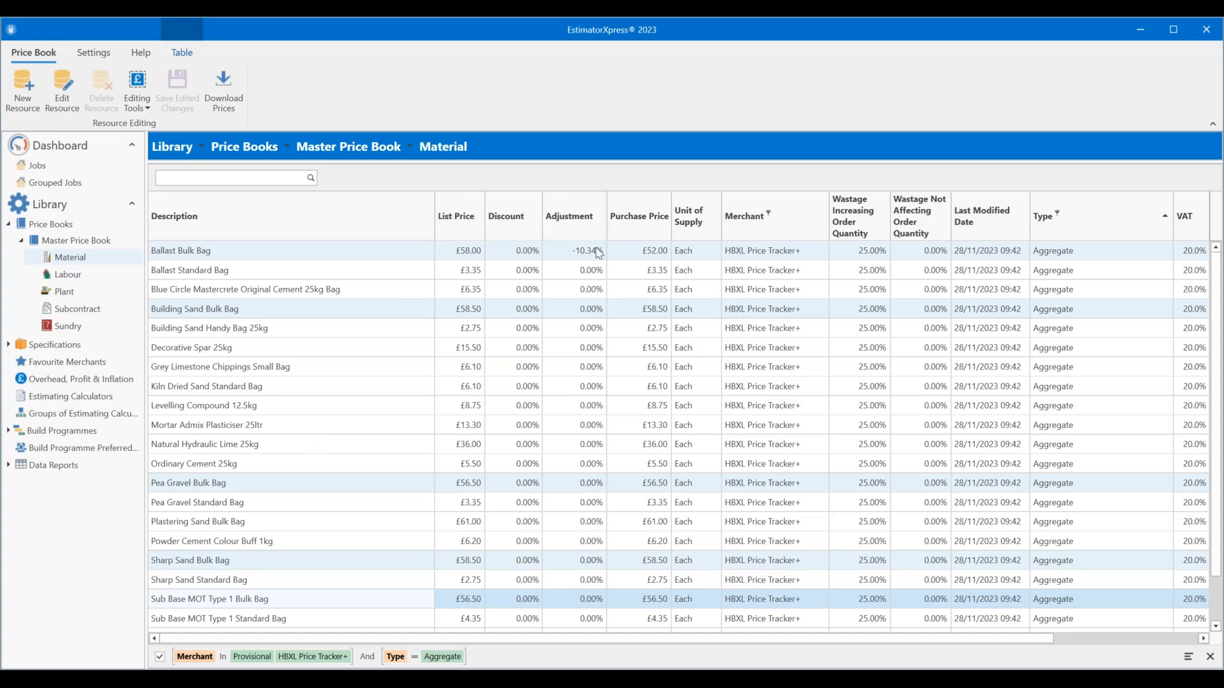
{"action": "left_click", "coordinate": [63, 94]}
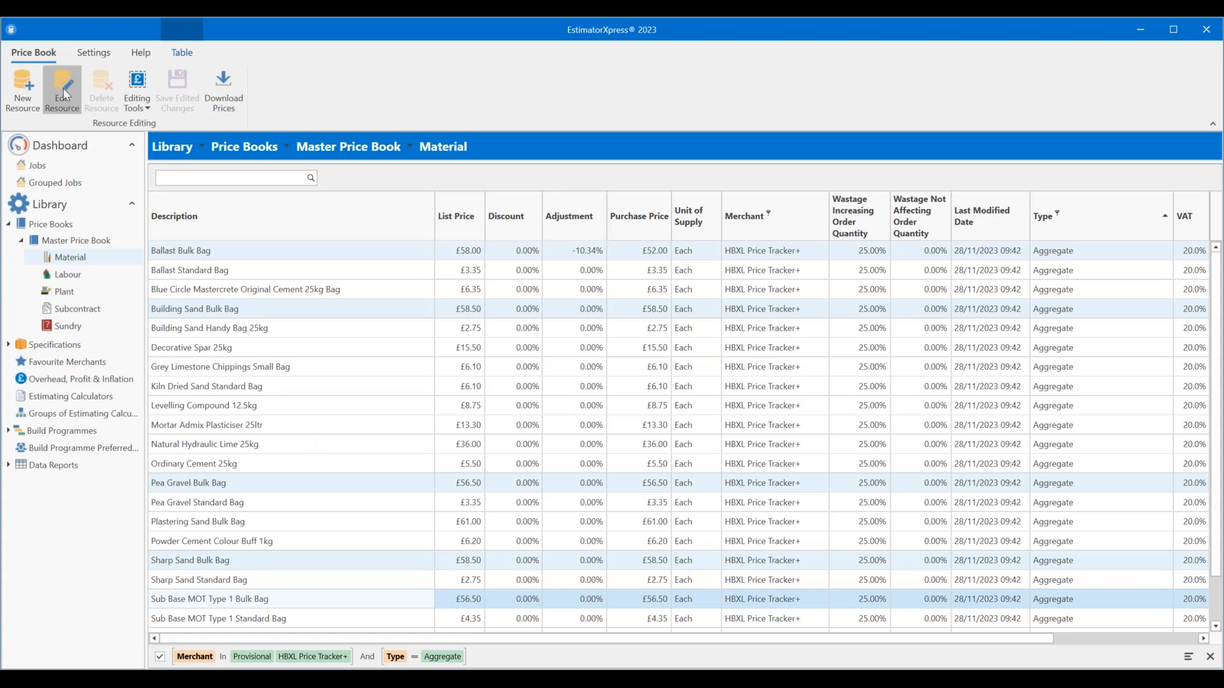
{"action": "left_click_drag", "start_coordinate": [549, 79], "coordinate": [827, 100]}
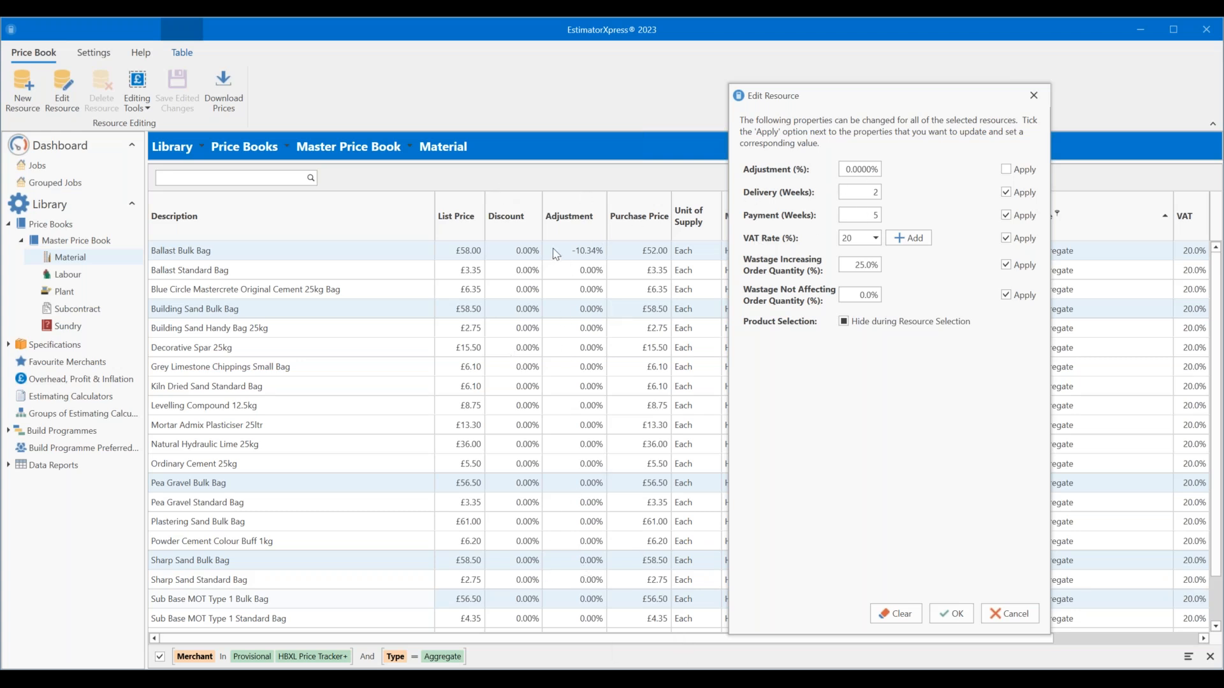
{"action": "left_click", "coordinate": [1009, 171]}
{"action": "left_click", "coordinate": [860, 170]}
{"action": "type", "text": "-10"}
{"action": "left_click", "coordinate": [954, 609]}
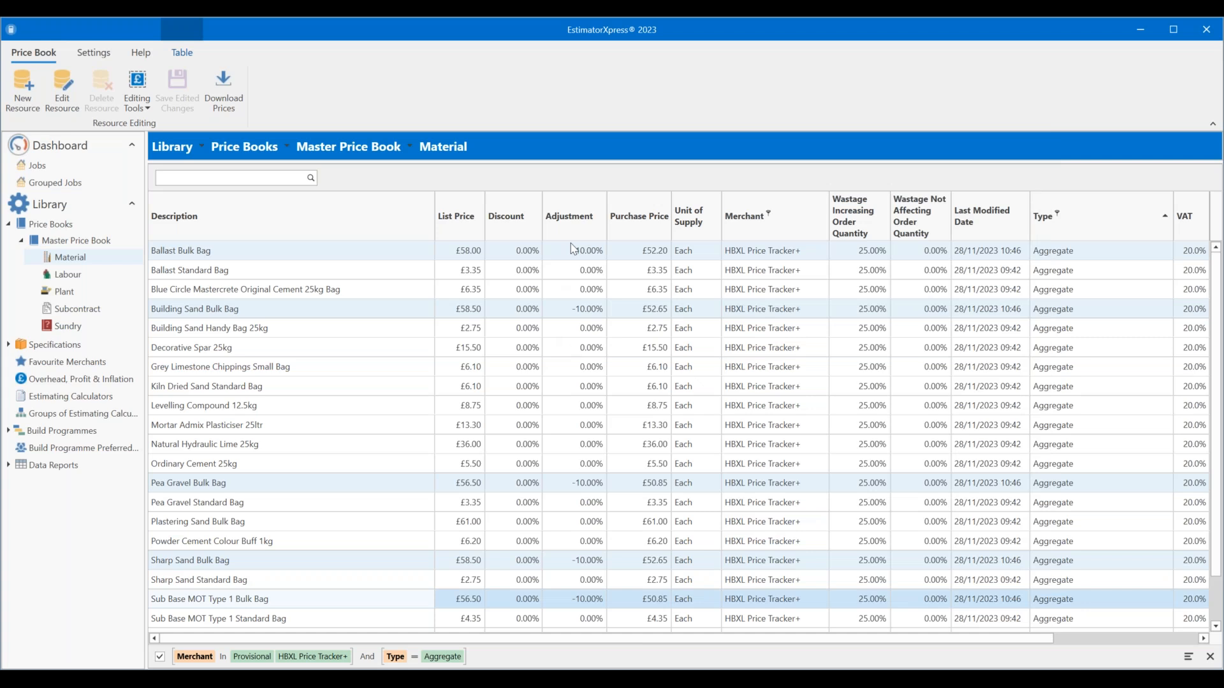
- Check the adjustment values of the Ballast, Building Sand, Pea Gravel, Sharp Sand and Sub Base MOT Type 1 bulk bags
{"action": "left_click", "coordinate": [551, 307]}
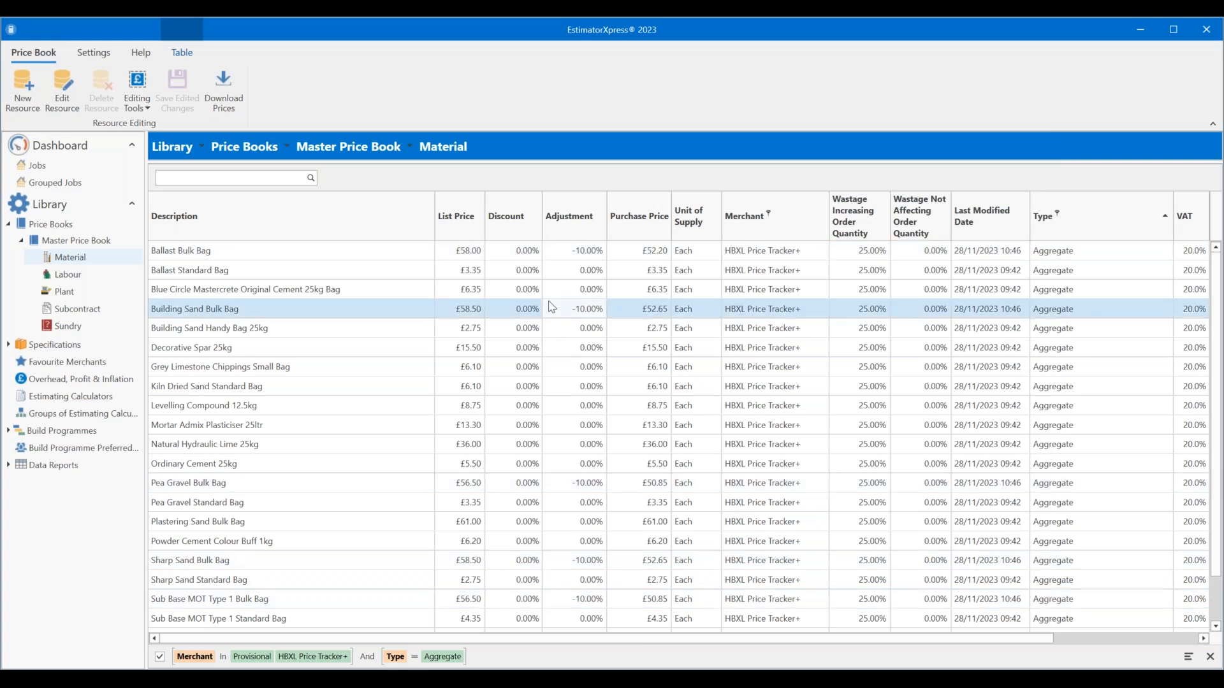
{"action": "left_click", "coordinate": [491, 252]}
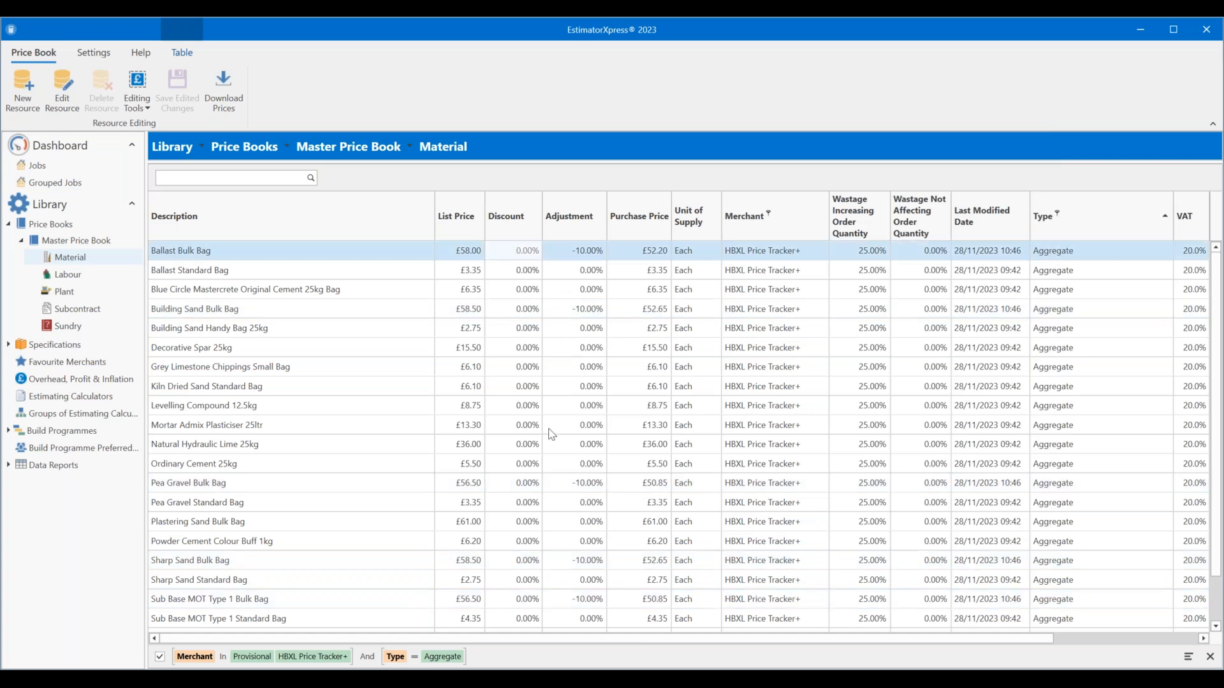
{"action": "left_click", "coordinate": [570, 601]}
{"action": "left_click", "coordinate": [580, 561]}
{"action": "left_click", "coordinate": [577, 486]}
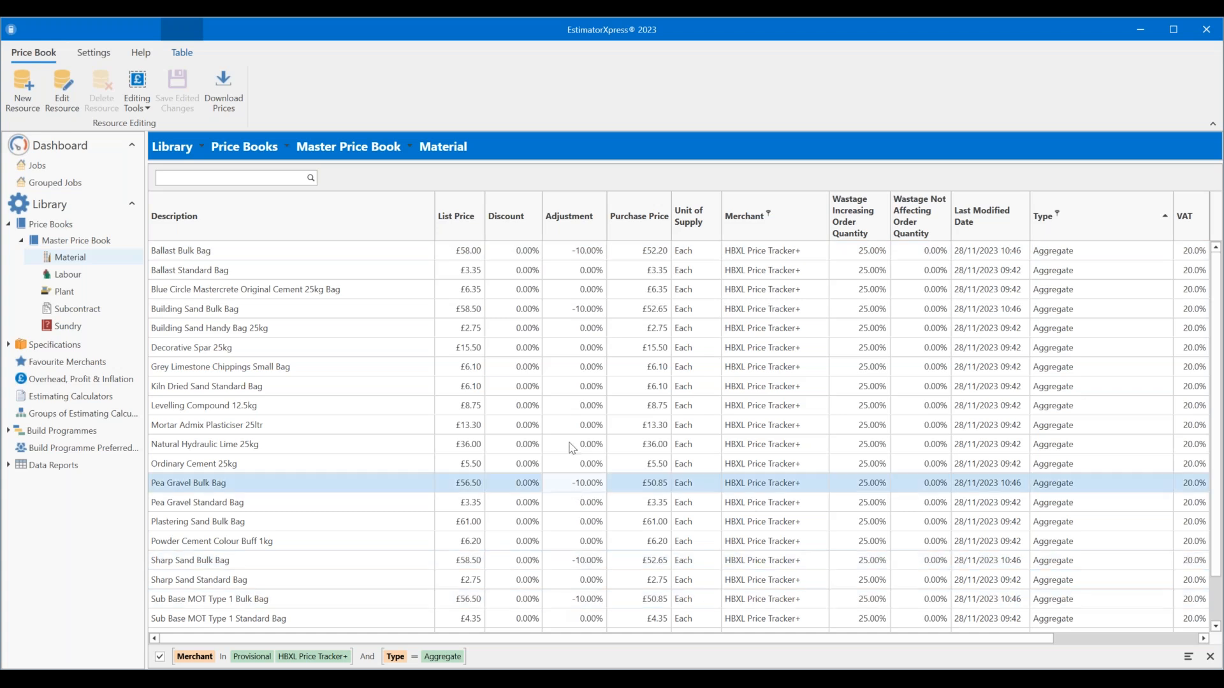
{"action": "left_click", "coordinate": [574, 310]}
{"action": "left_click", "coordinate": [576, 253]}
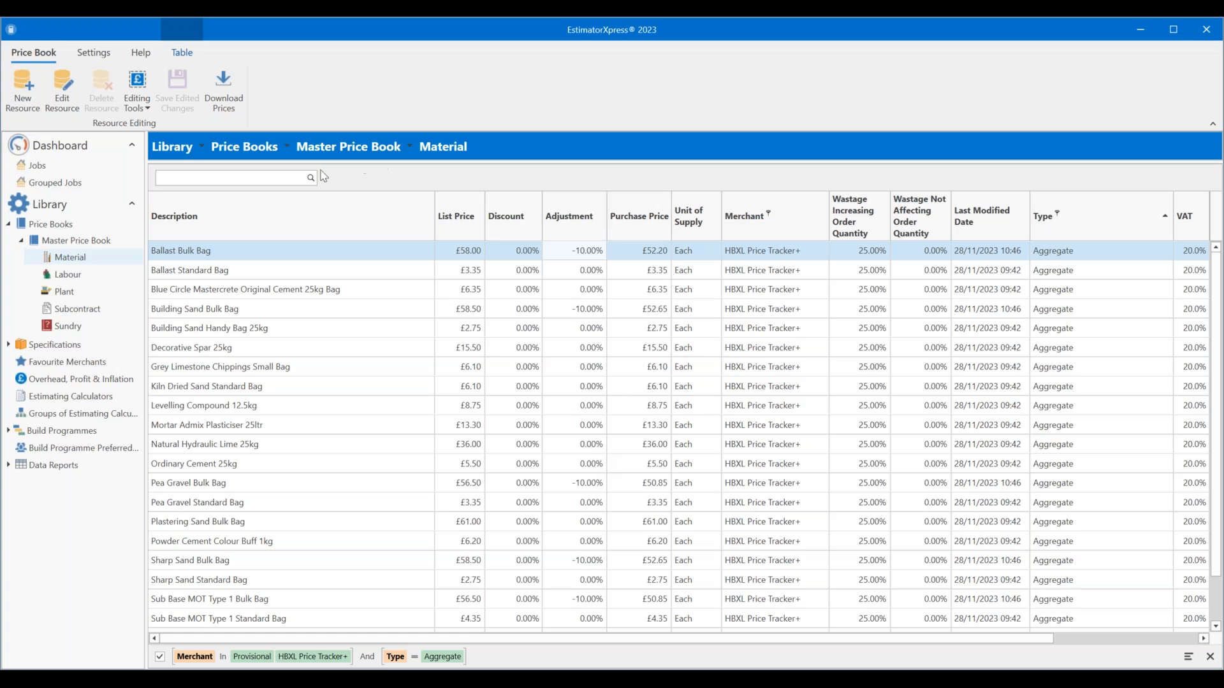
- Search the aggregates for "bulk" and check the list prices of the Ballast, Building Sand and Pea Gravel bulk bags
{"action": "left_click", "coordinate": [219, 181]}
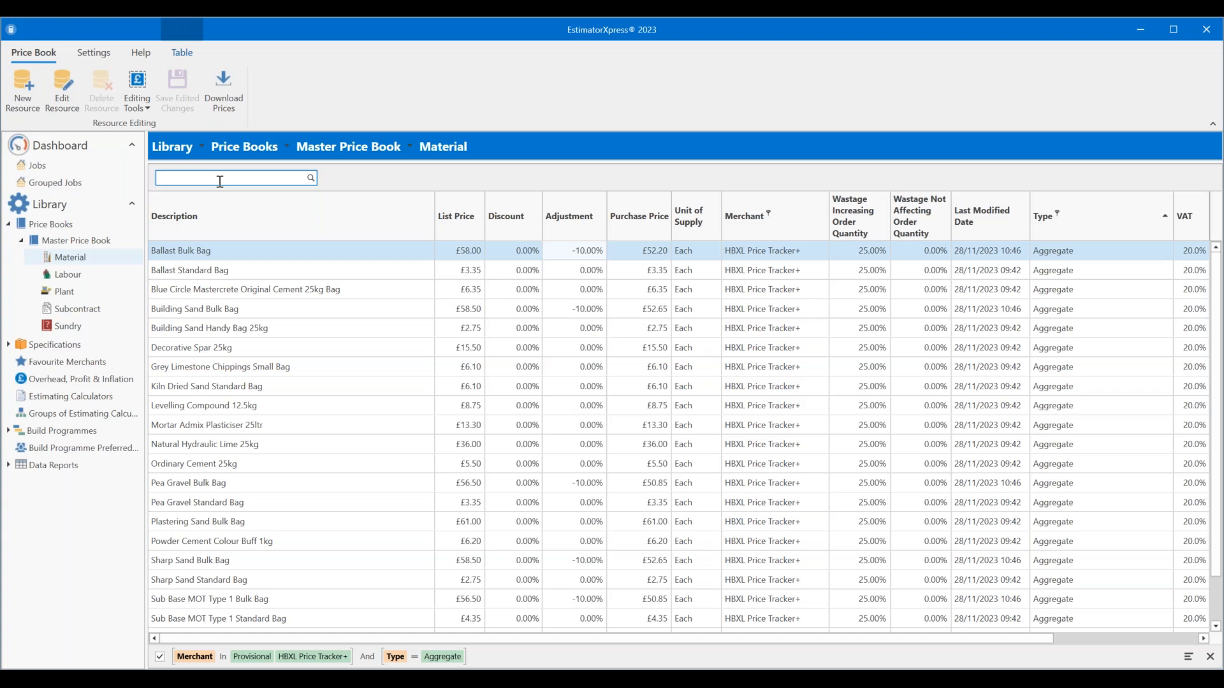
{"action": "type", "text": "sulk"}
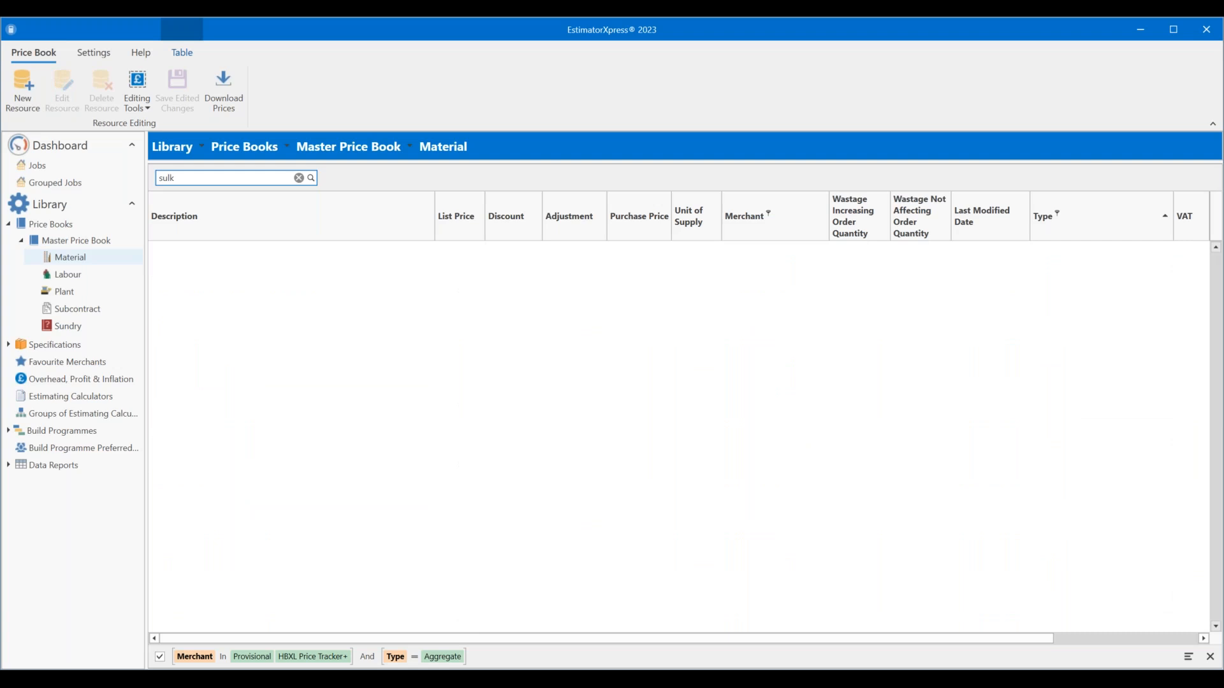
{"action": "key", "text": "BackSpace"}
{"action": "key", "text": "BackSpace"}
{"action": "key", "text": "BackSpace"}
{"action": "key", "text": "BackSpace"}
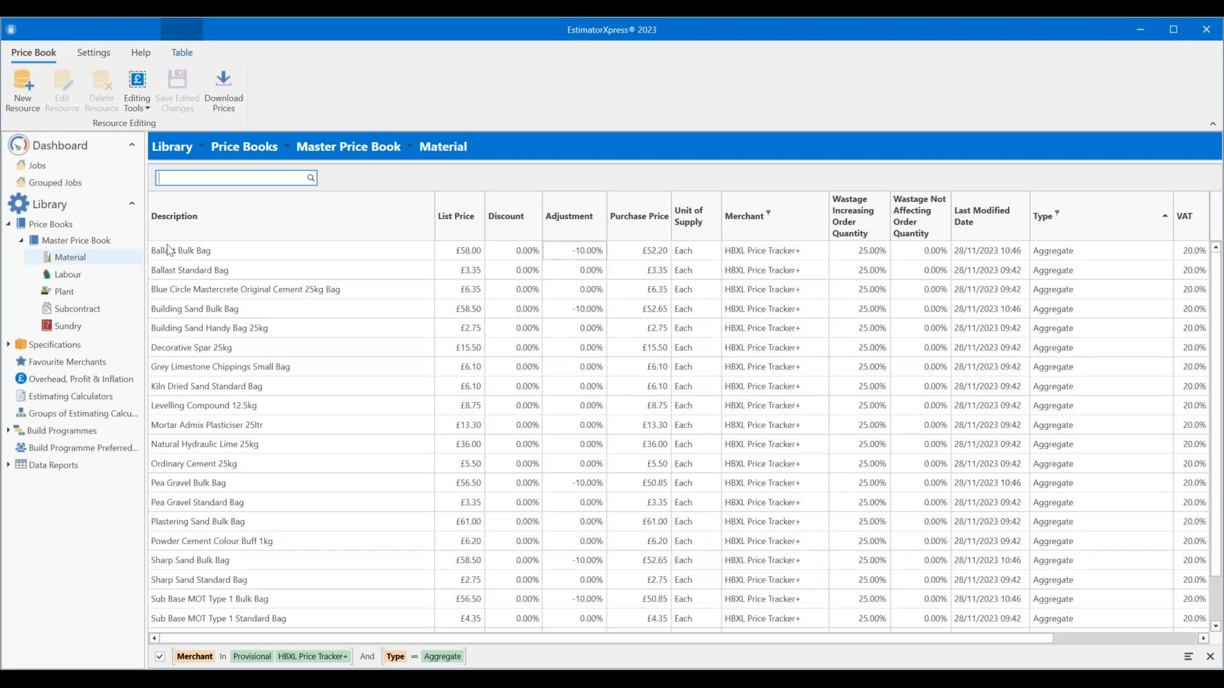
{"action": "type", "text": "bulk"}
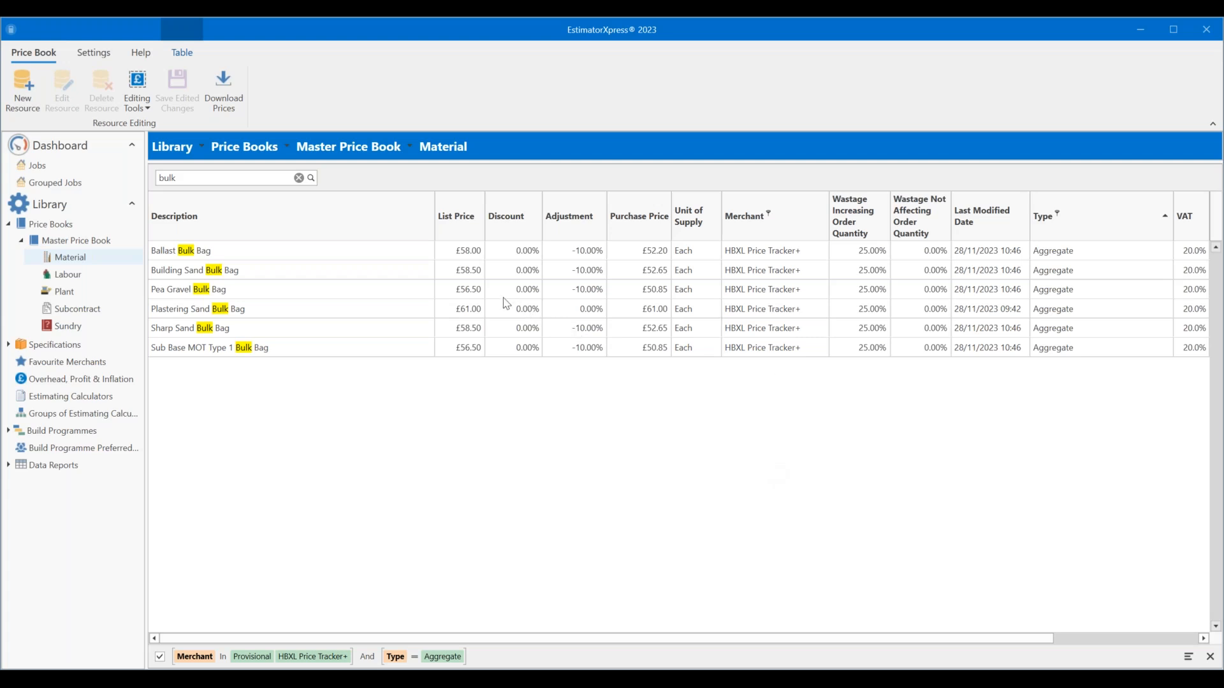
{"action": "left_click", "coordinate": [439, 258]}
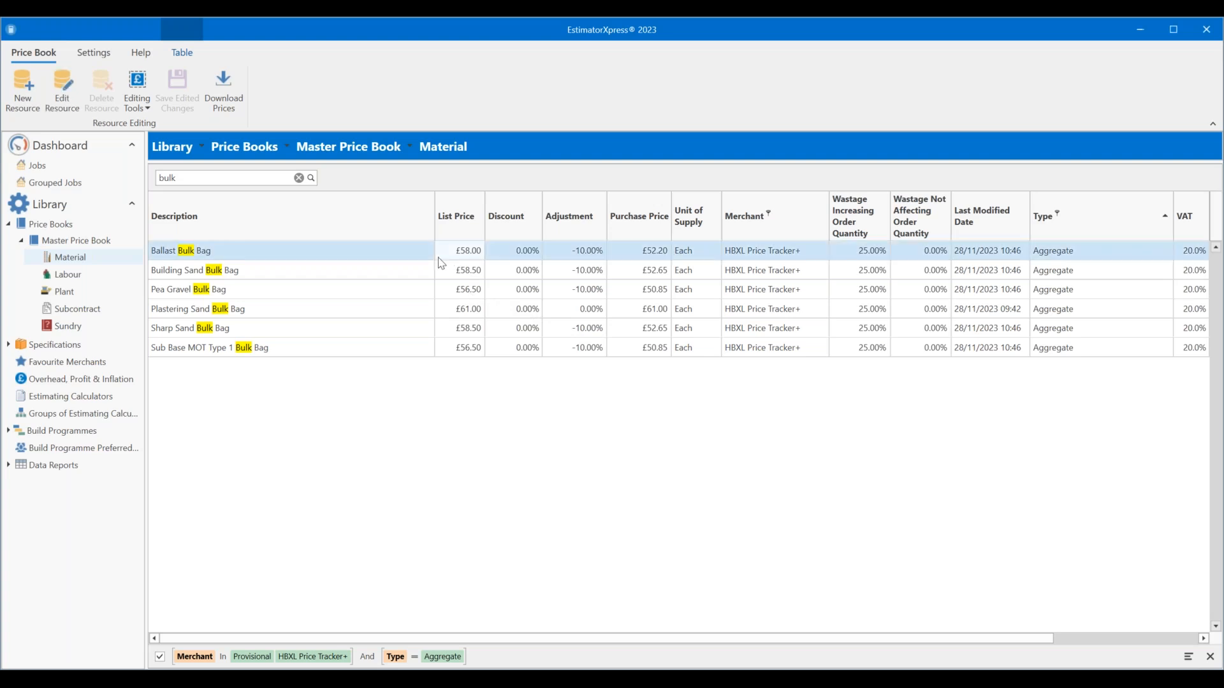
{"action": "left_click", "coordinate": [444, 270]}
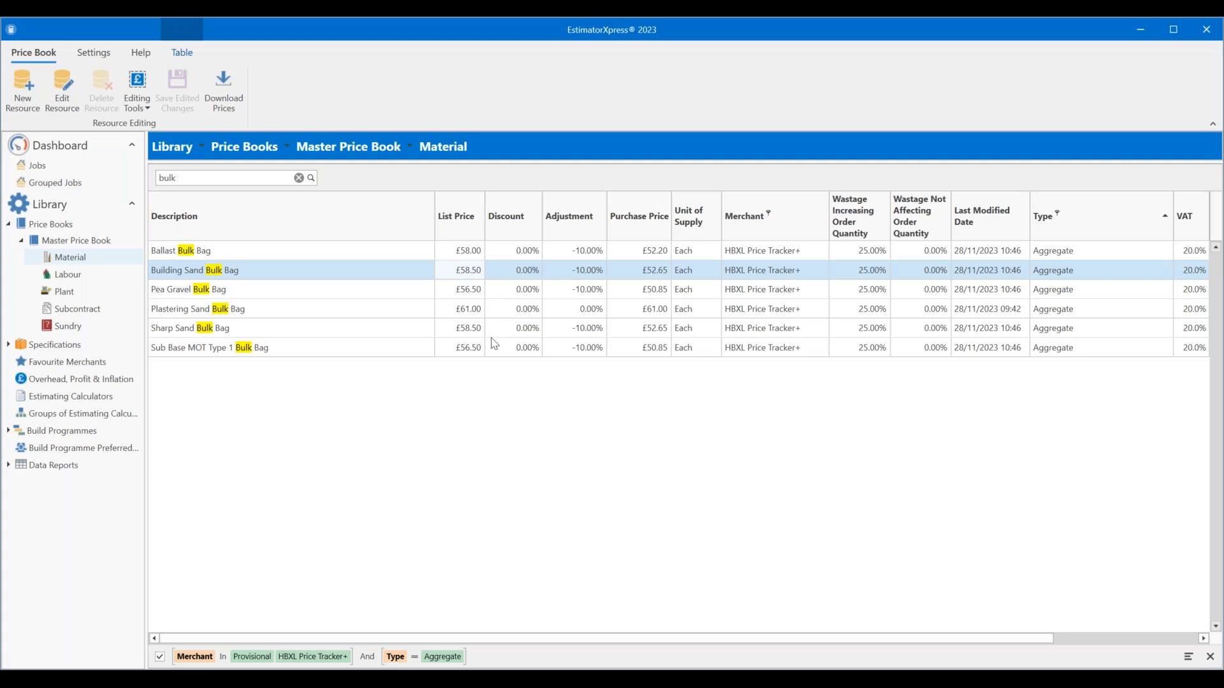
{"action": "left_click", "coordinate": [439, 294]}
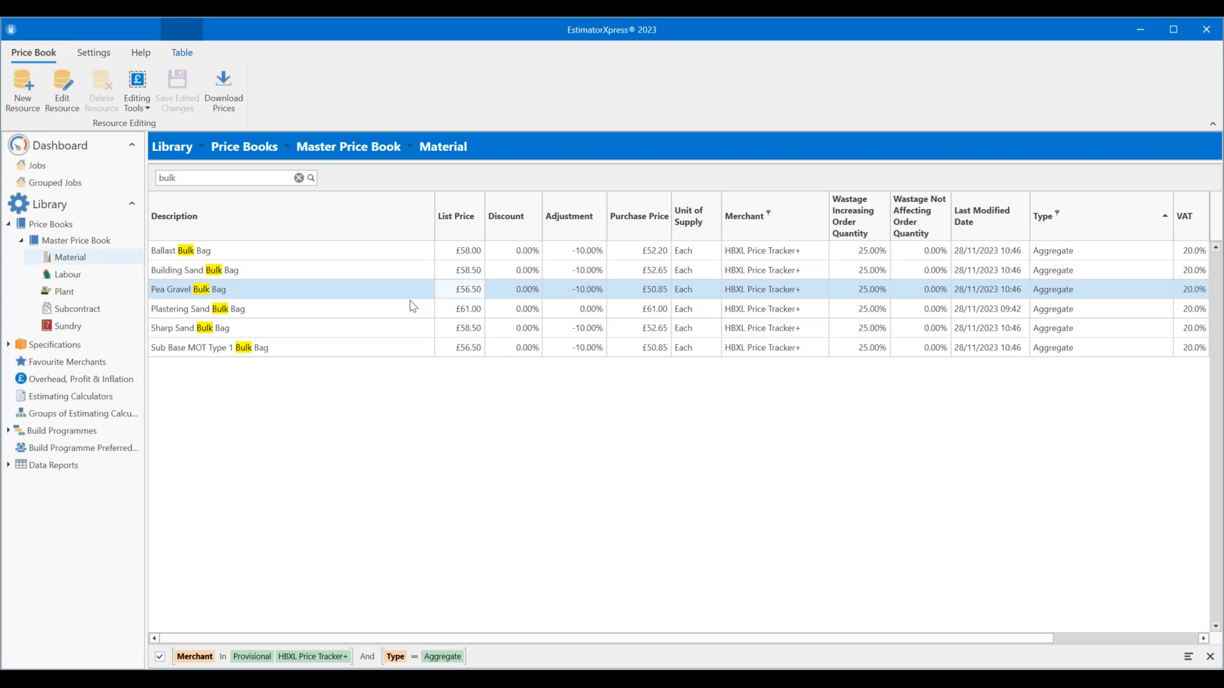
- Edit the Plastering Sand Bulk Bag resource and set its adjustment to -10%
{"action": "left_click", "coordinate": [413, 306]}
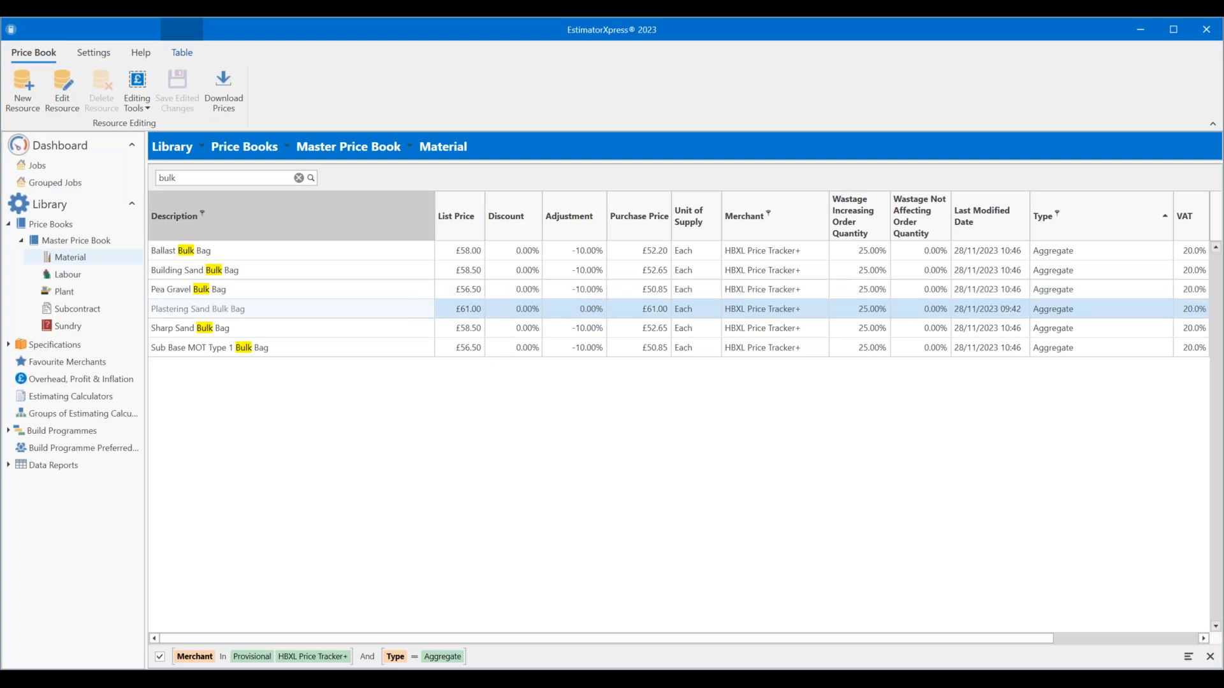
{"action": "left_click", "coordinate": [66, 92]}
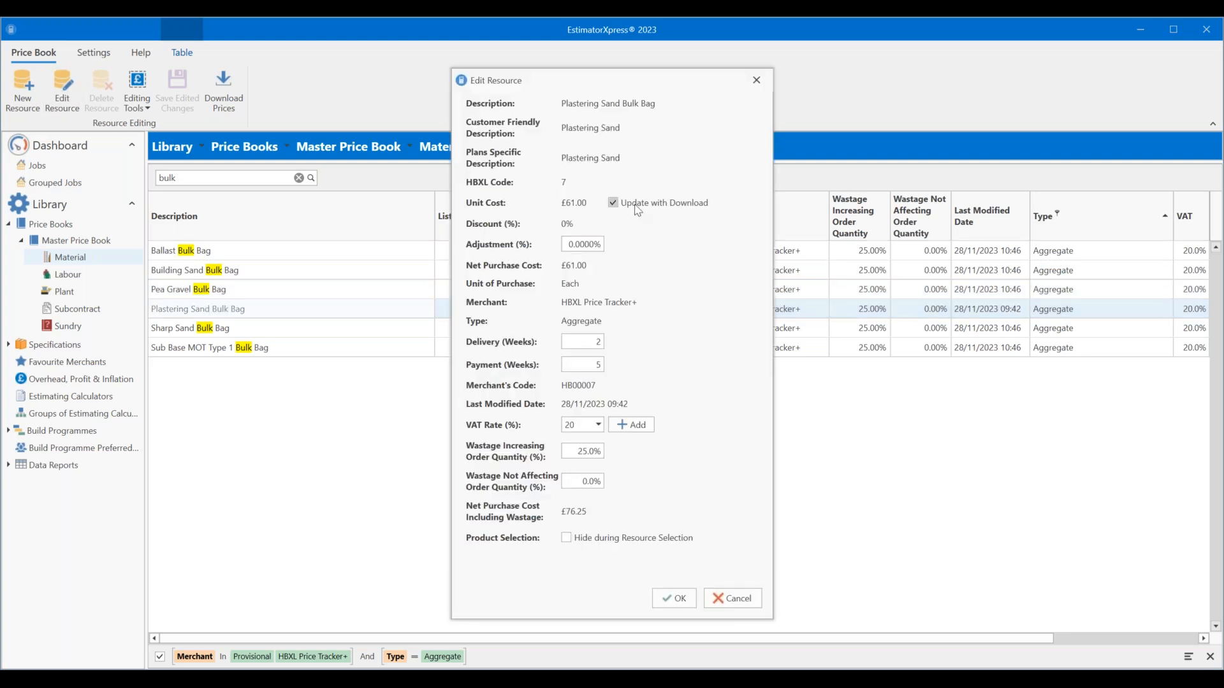
{"action": "left_click", "coordinate": [567, 244]}
{"action": "type", "text": "-10"}
{"action": "left_click", "coordinate": [675, 598]}
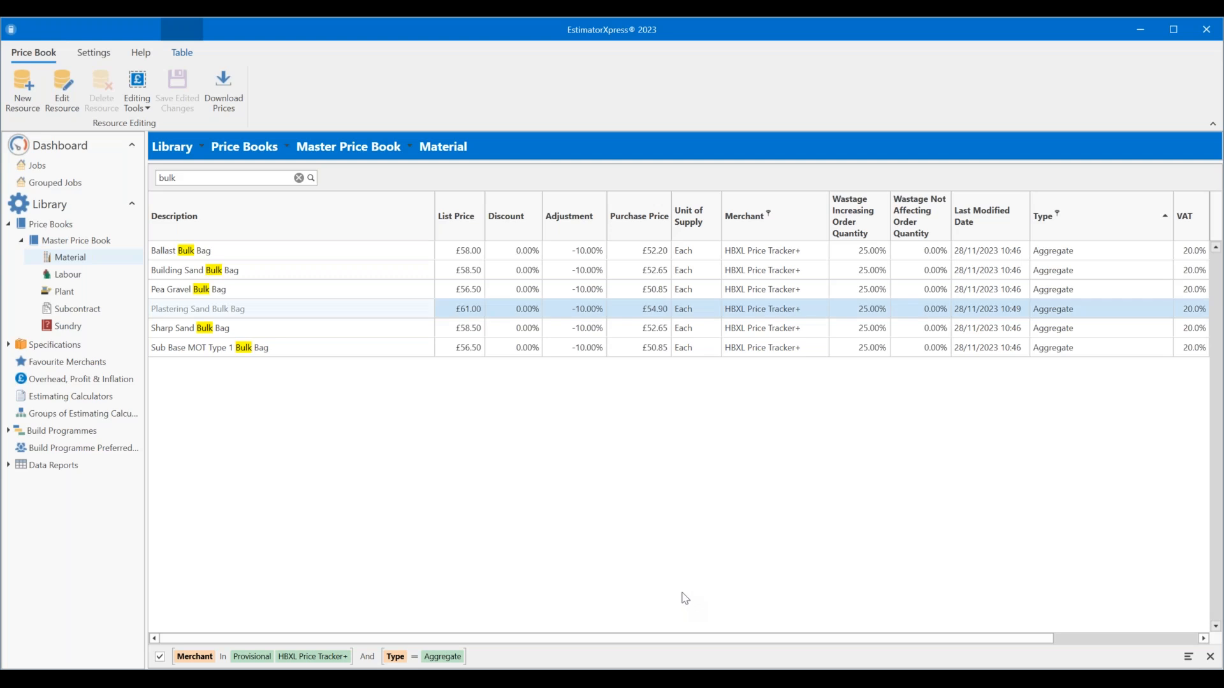
- Replace the search term with the exact phrase "standard bag" in quotation marks
{"action": "left_click", "coordinate": [299, 178]}
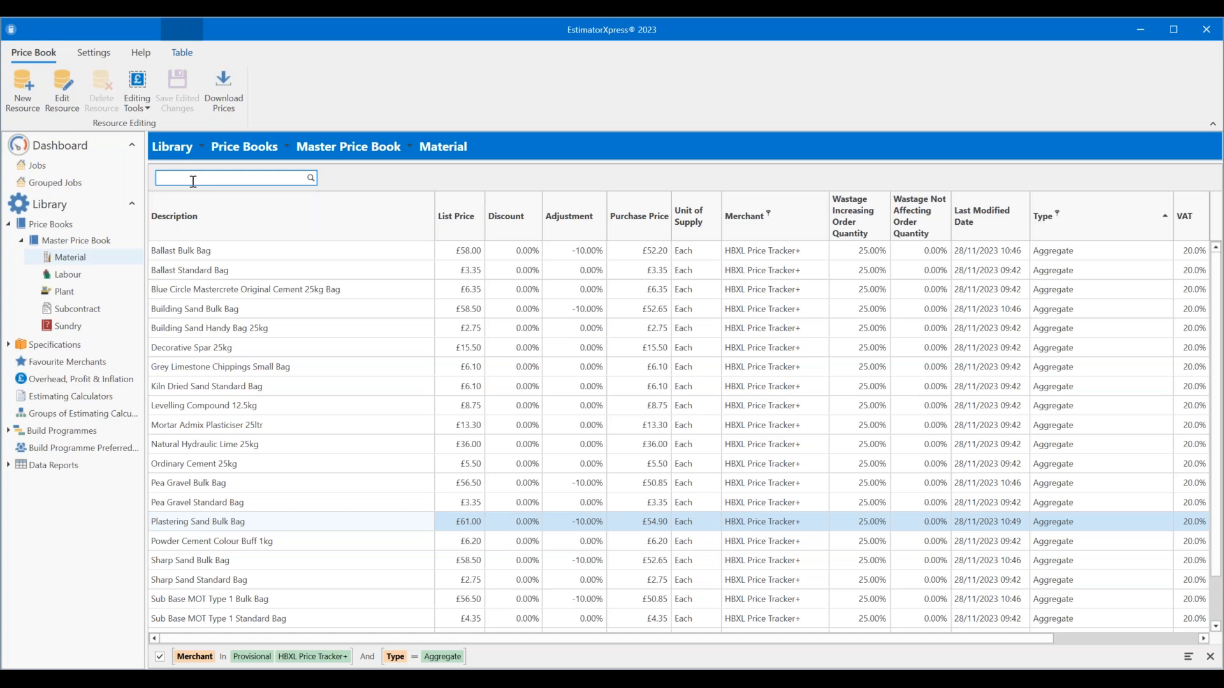
{"action": "type", "text": "stadard bag"}
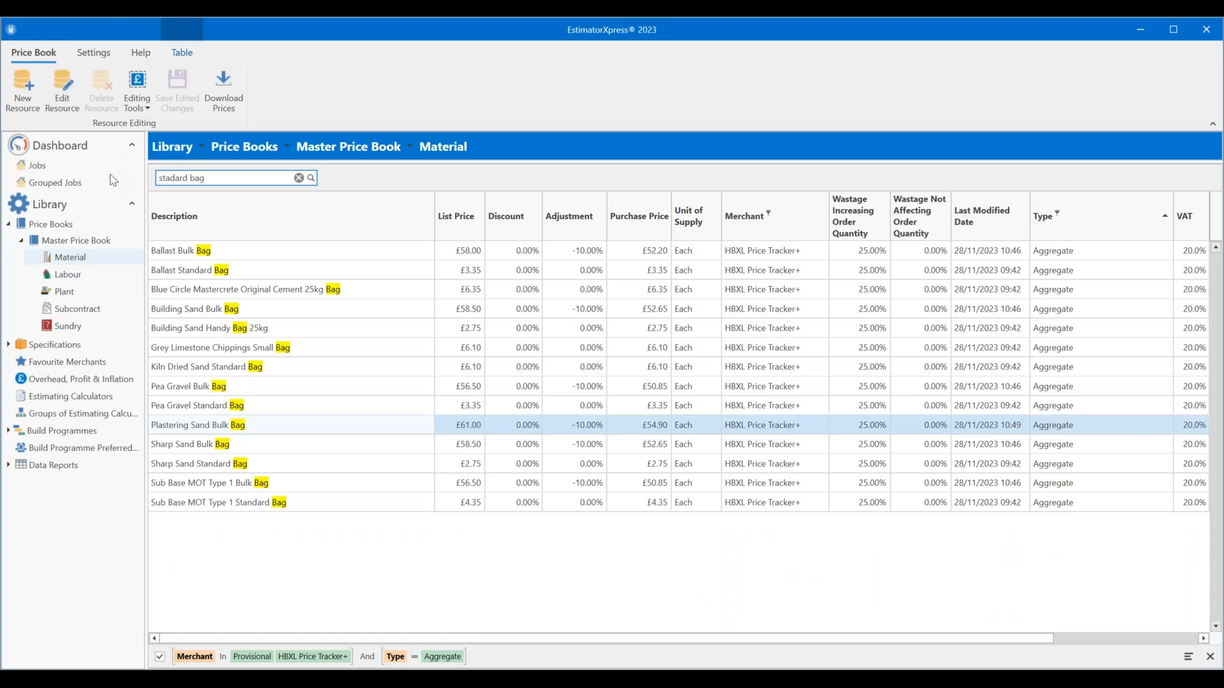
{"action": "left_click", "coordinate": [171, 176]}
{"action": "type", "text": "n"}
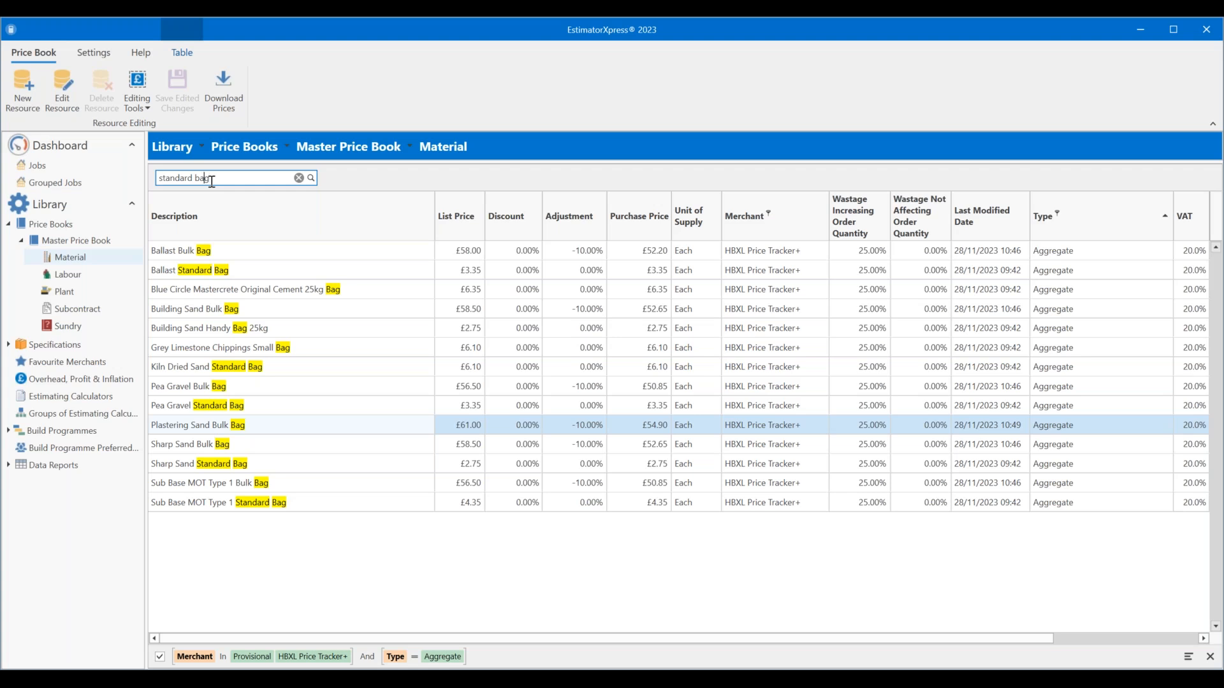
{"action": "type", "text": "\""}
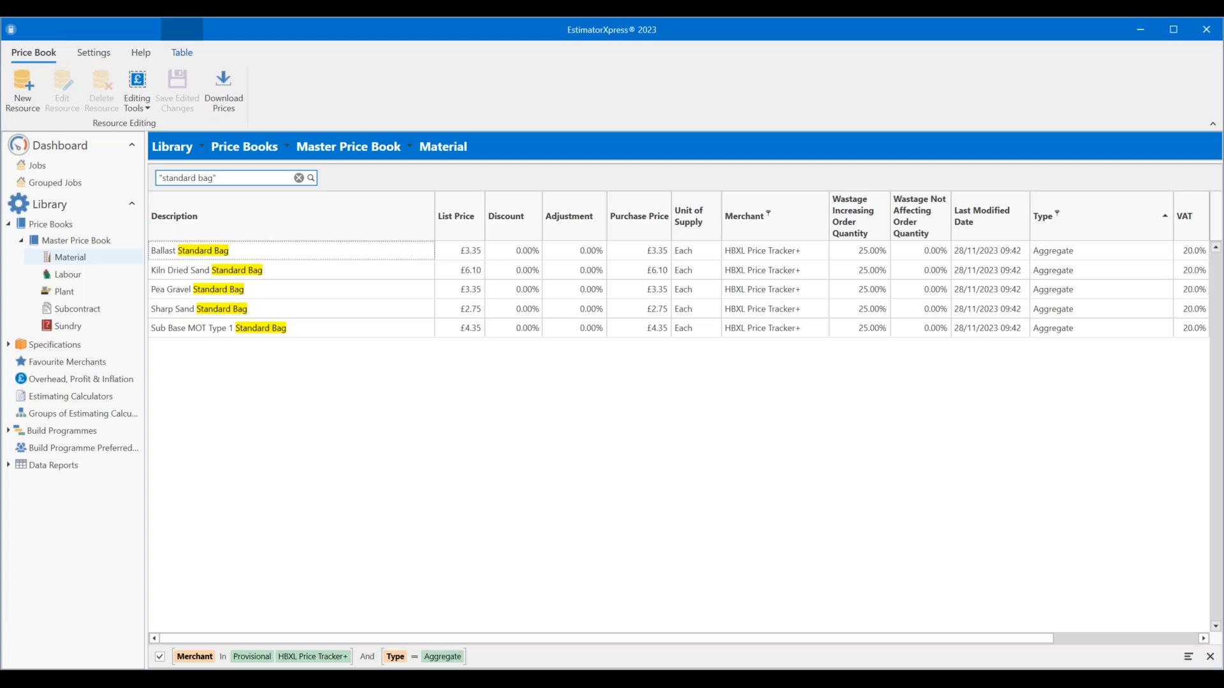
- Clear the search and filter the materials by type Carcassing Timber instead of Aggregate
{"action": "left_click", "coordinate": [299, 178]}
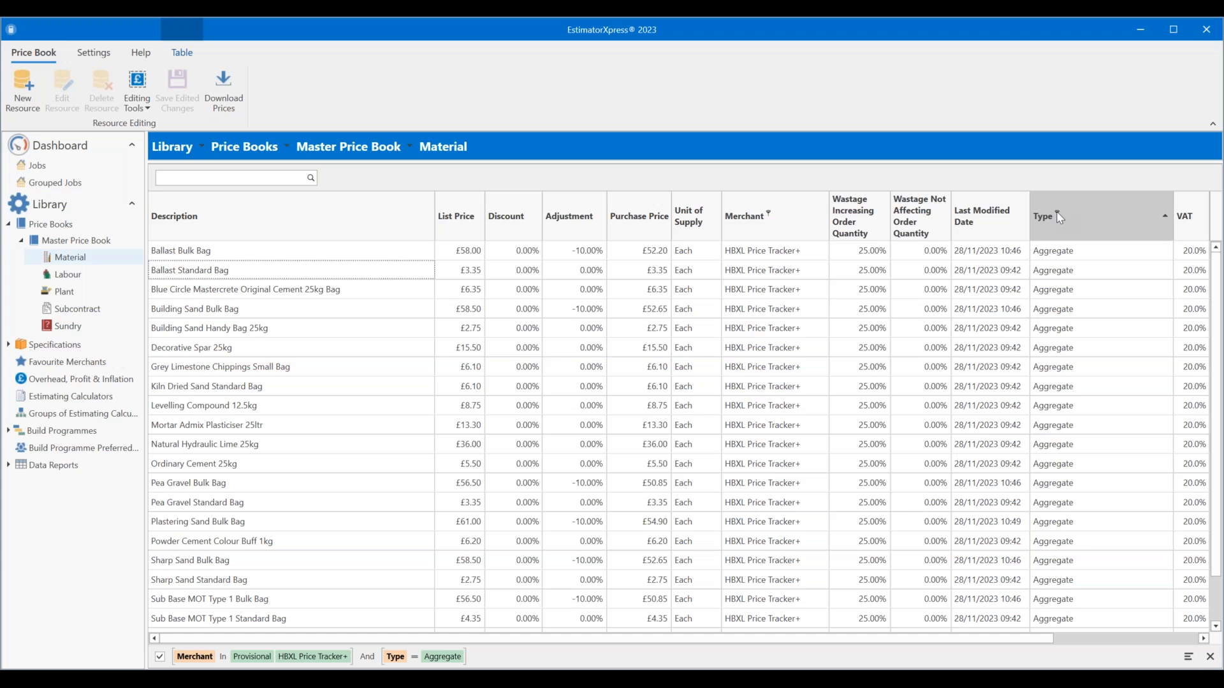
{"action": "left_click", "coordinate": [1057, 213]}
{"action": "left_click", "coordinate": [1061, 240]}
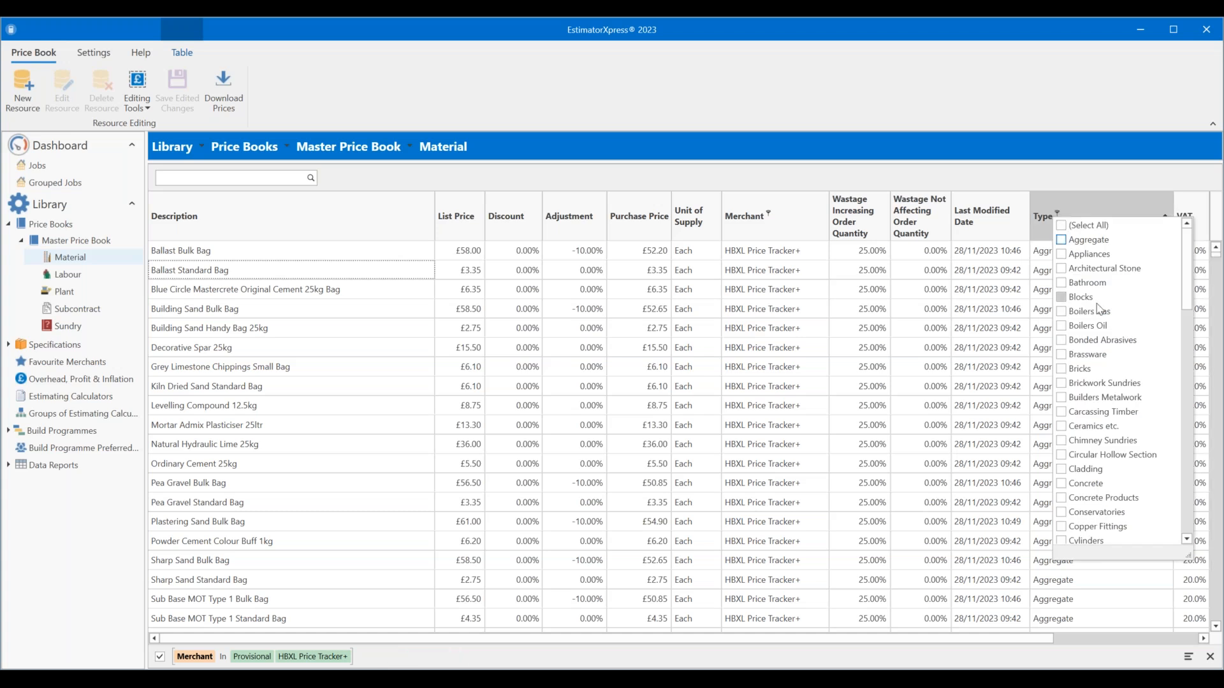
{"action": "scroll", "coordinate": [1078, 323], "scroll_direction": "down", "scroll_amount": 2}
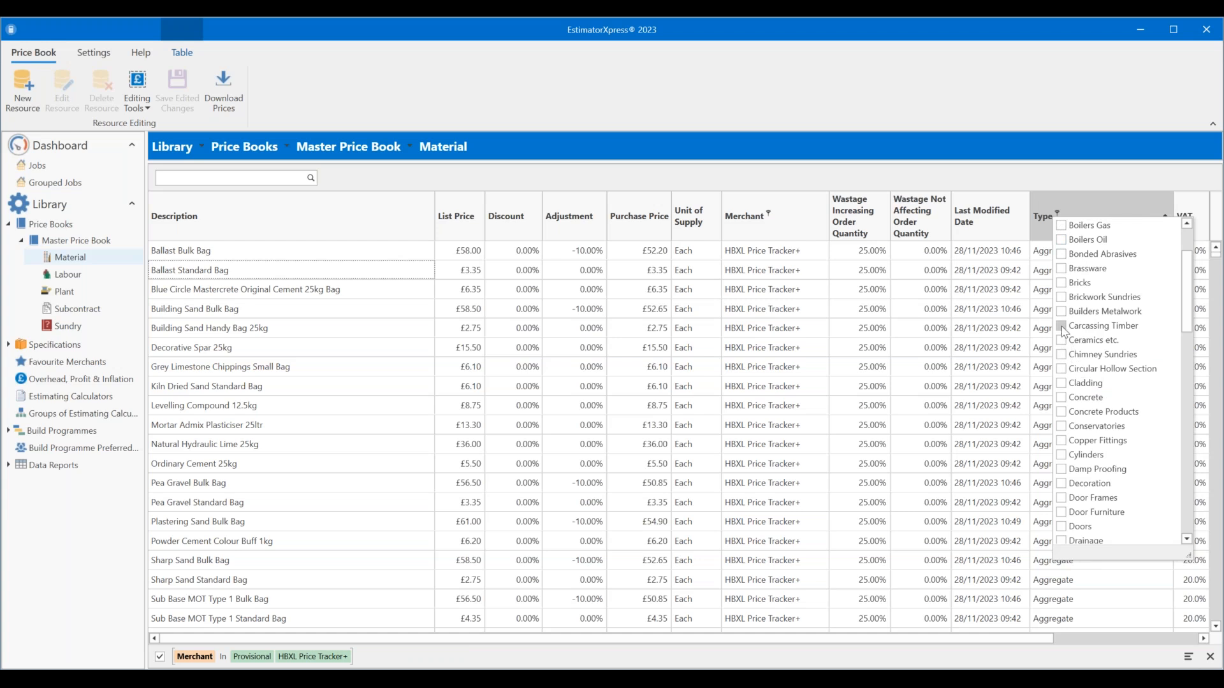
{"action": "left_click", "coordinate": [1062, 326]}
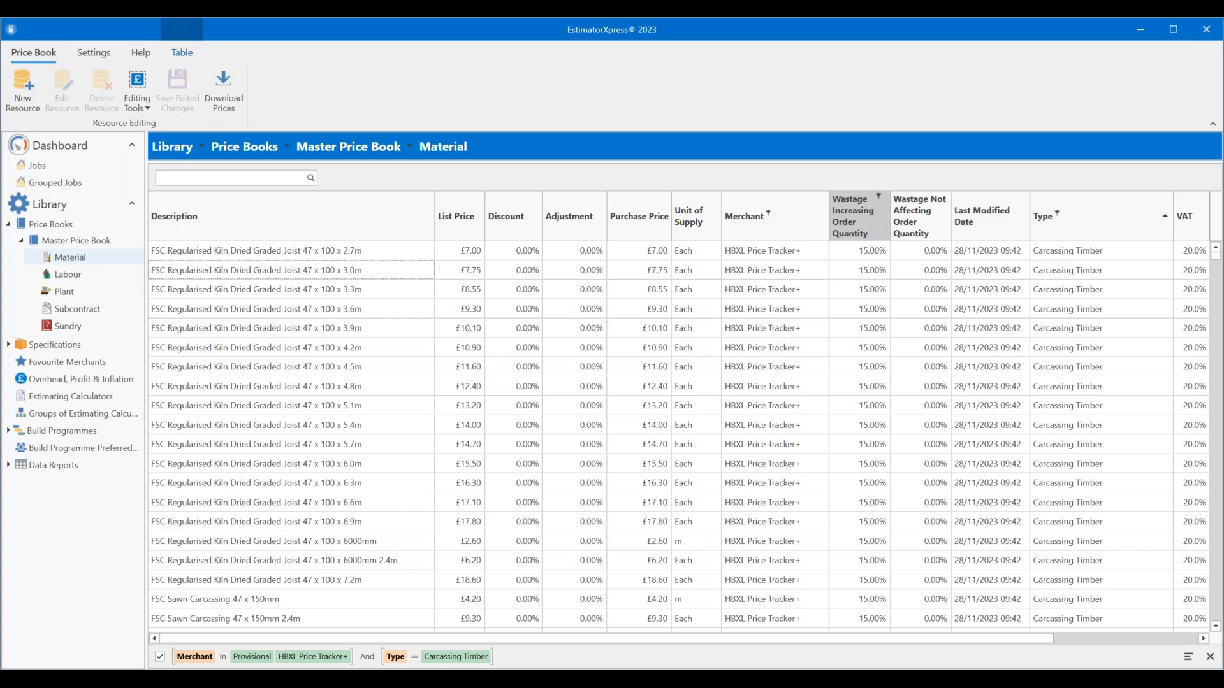
- Look through the Carcassing Timber materials and return to the start of the list
{"action": "scroll", "coordinate": [555, 421], "scroll_direction": "down", "scroll_amount": 15}
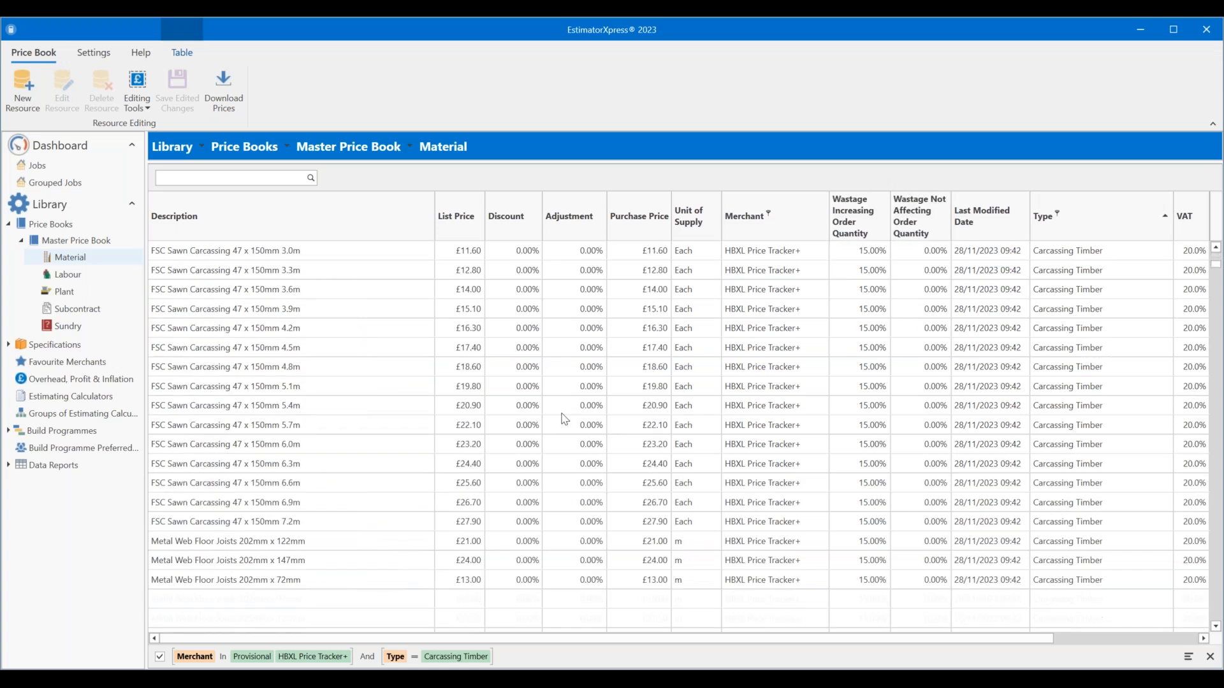
{"action": "scroll", "coordinate": [569, 411], "scroll_direction": "down", "scroll_amount": 7}
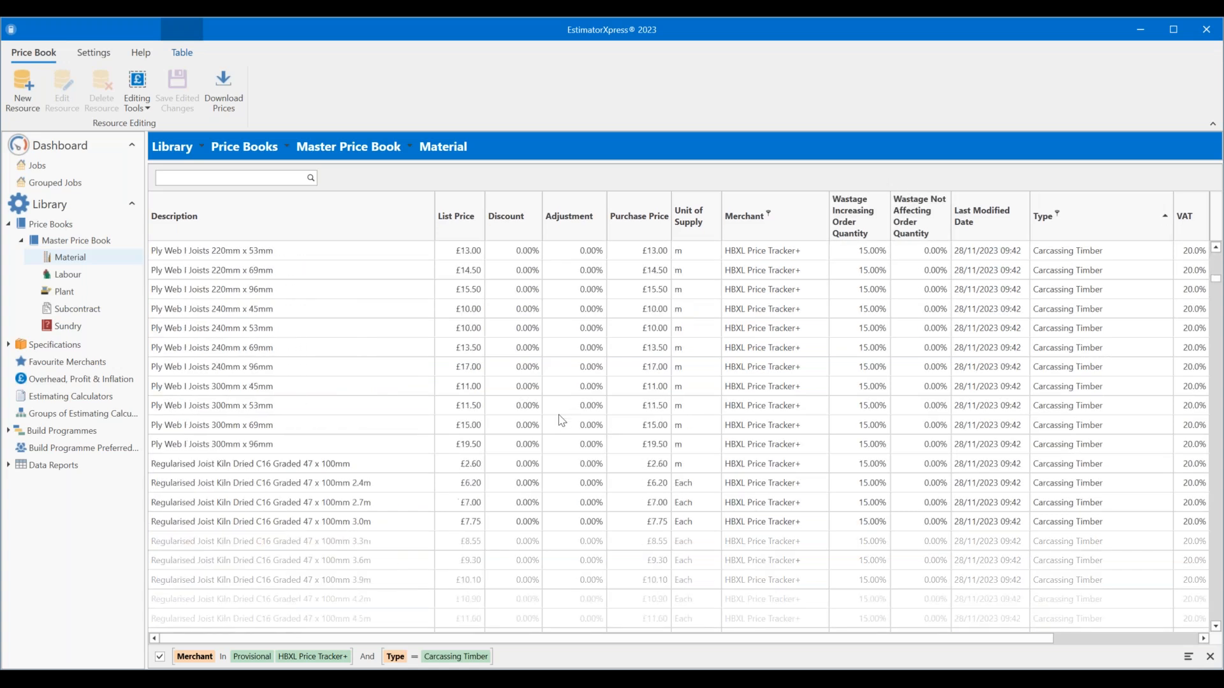
{"action": "scroll", "coordinate": [565, 422], "scroll_direction": "down", "scroll_amount": 15}
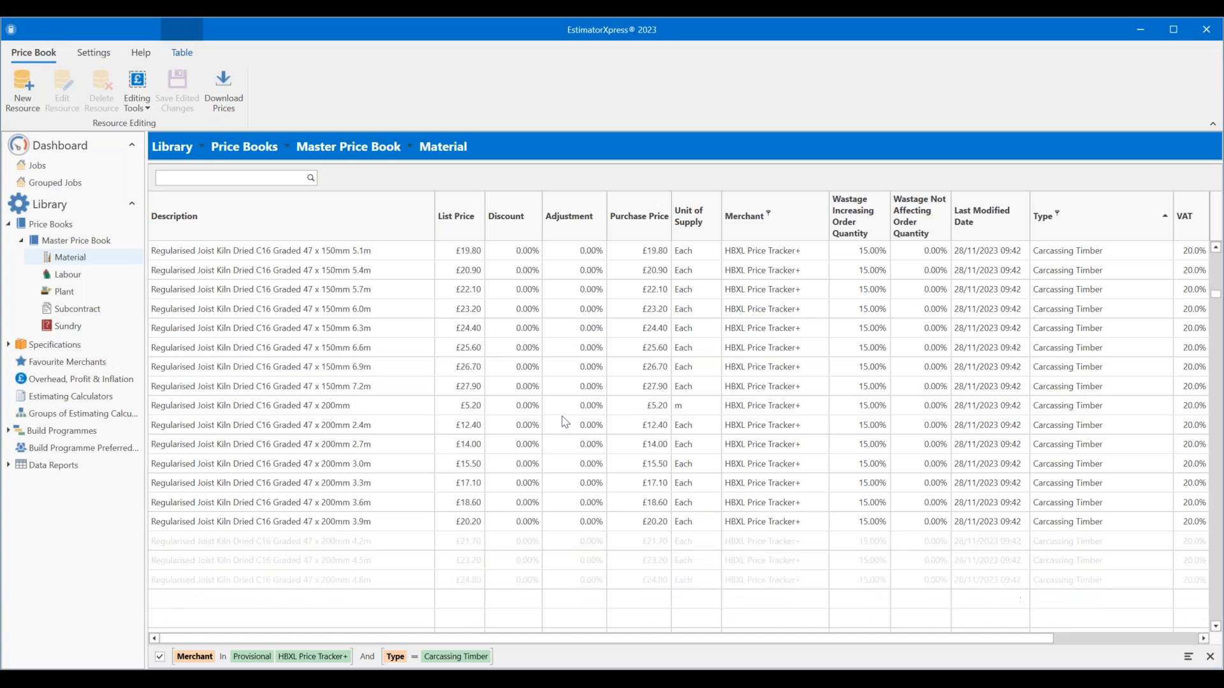
{"action": "scroll", "coordinate": [564, 422], "scroll_direction": "down", "scroll_amount": 15}
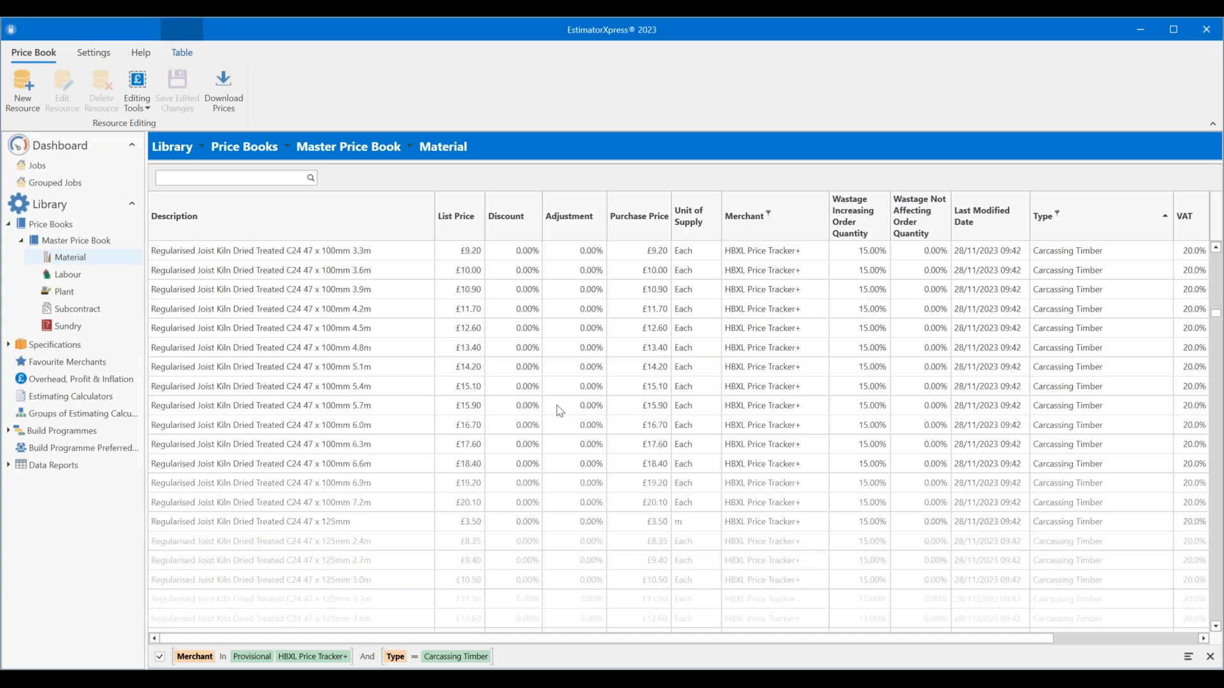
{"action": "scroll", "coordinate": [560, 410], "scroll_direction": "down", "scroll_amount": 13}
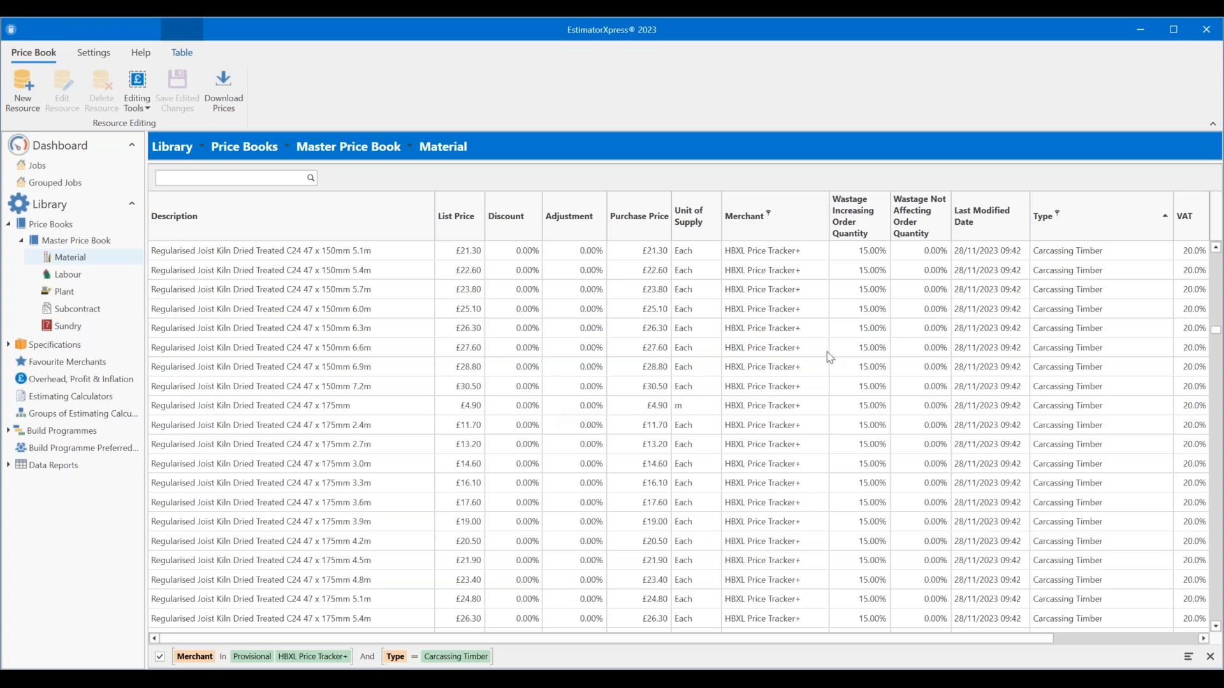
{"action": "left_click_drag", "start_coordinate": [1215, 330], "coordinate": [1216, 262]}
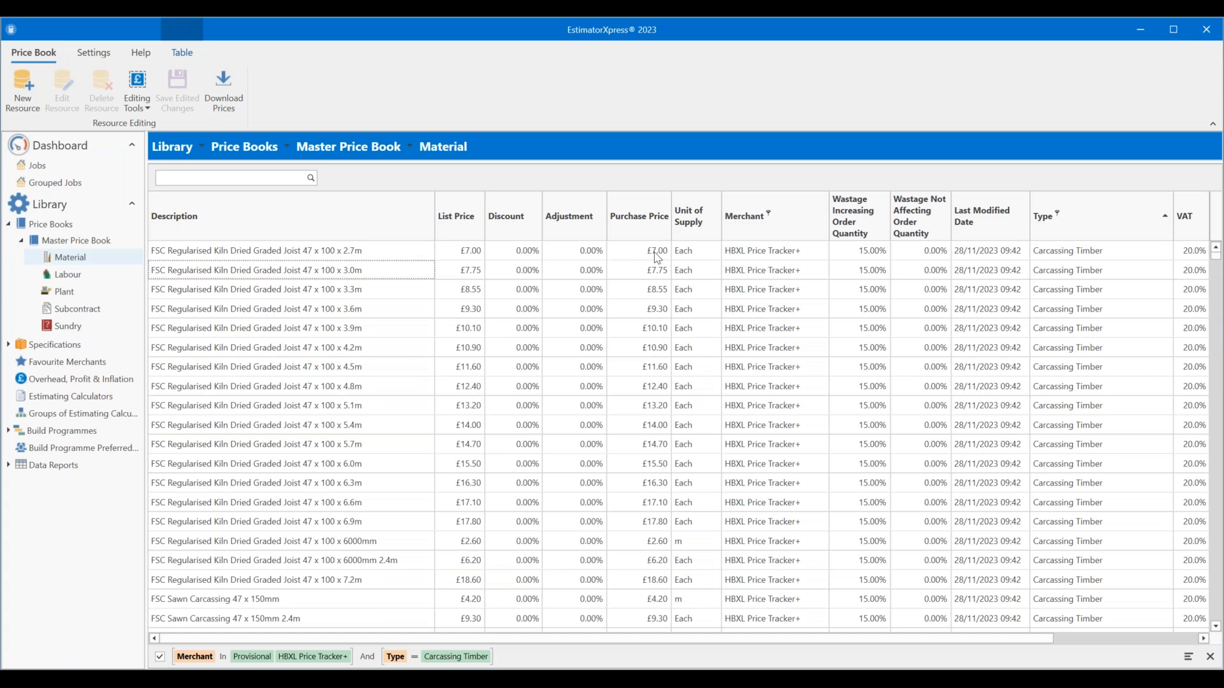
- Compare the units of supply of the FSC joists, sawn carcassing, metal web floor joists and C16 graded regularised joists
{"action": "left_click", "coordinate": [698, 549]}
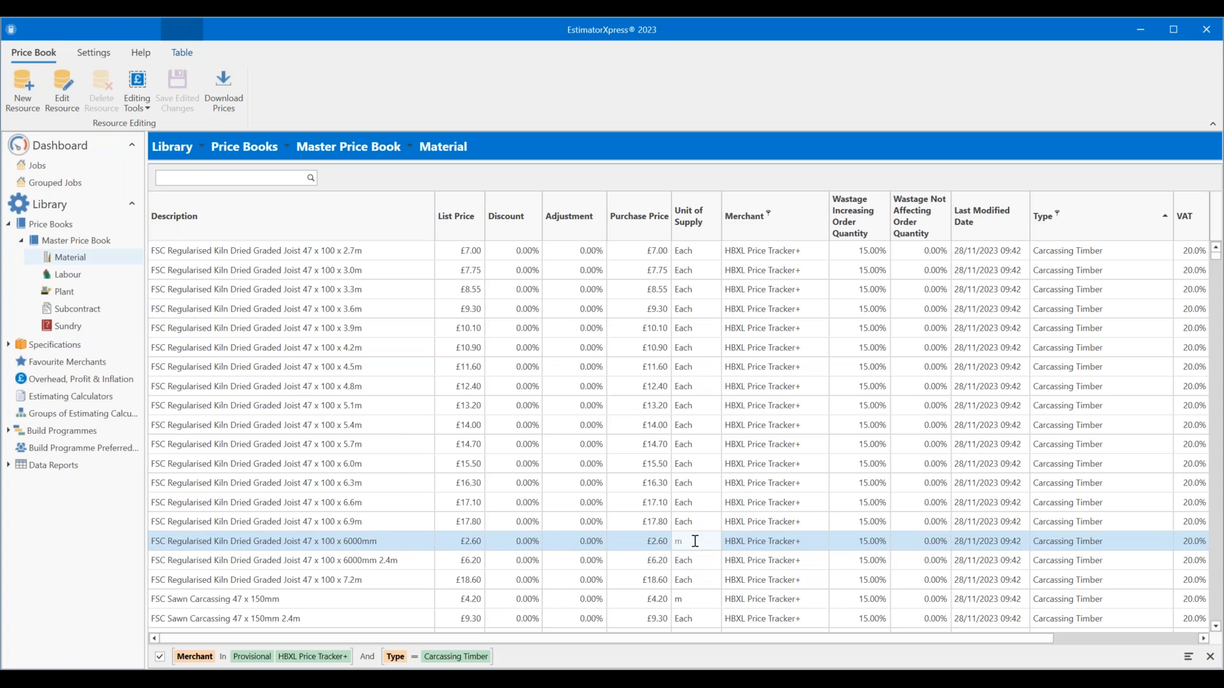
{"action": "left_click", "coordinate": [687, 603]}
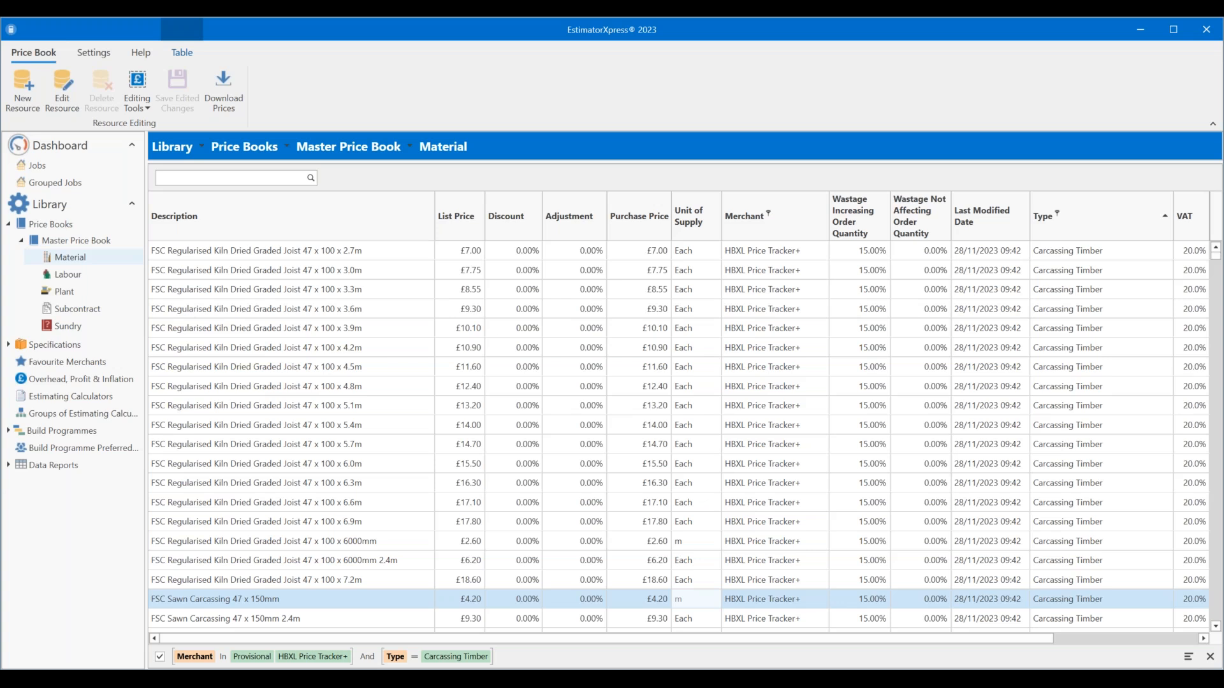
{"action": "scroll", "coordinate": [629, 555], "scroll_direction": "down", "scroll_amount": 5}
{"action": "scroll", "coordinate": [629, 554], "scroll_direction": "down", "scroll_amount": 3}
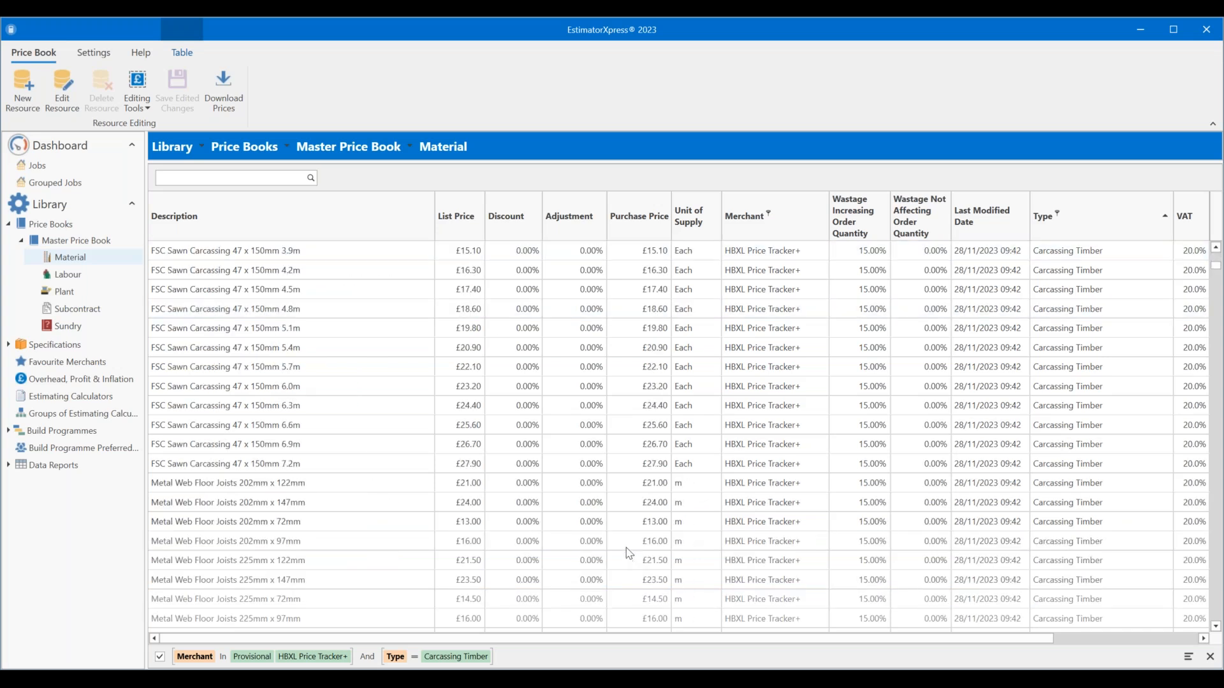
{"action": "left_click", "coordinate": [667, 486]}
{"action": "scroll", "coordinate": [657, 535], "scroll_direction": "down", "scroll_amount": 4}
{"action": "scroll", "coordinate": [641, 547], "scroll_direction": "down", "scroll_amount": 2}
{"action": "scroll", "coordinate": [635, 549], "scroll_direction": "down", "scroll_amount": 7}
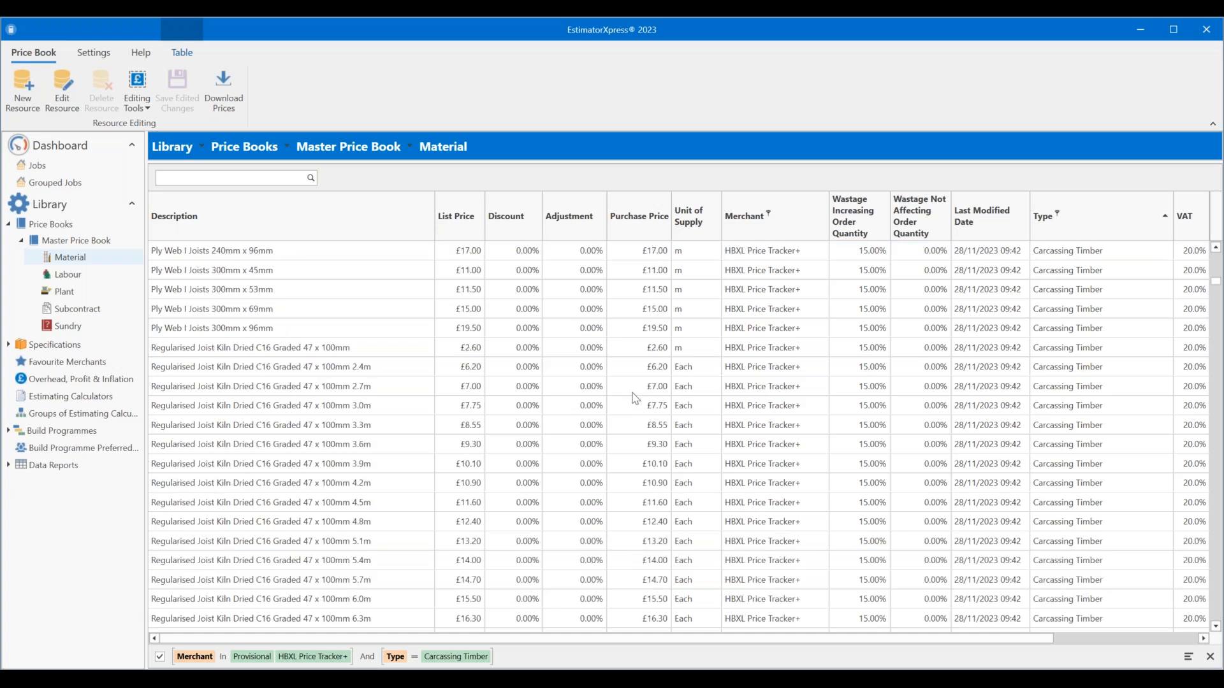
{"action": "scroll", "coordinate": [635, 397], "scroll_direction": "down", "scroll_amount": 1}
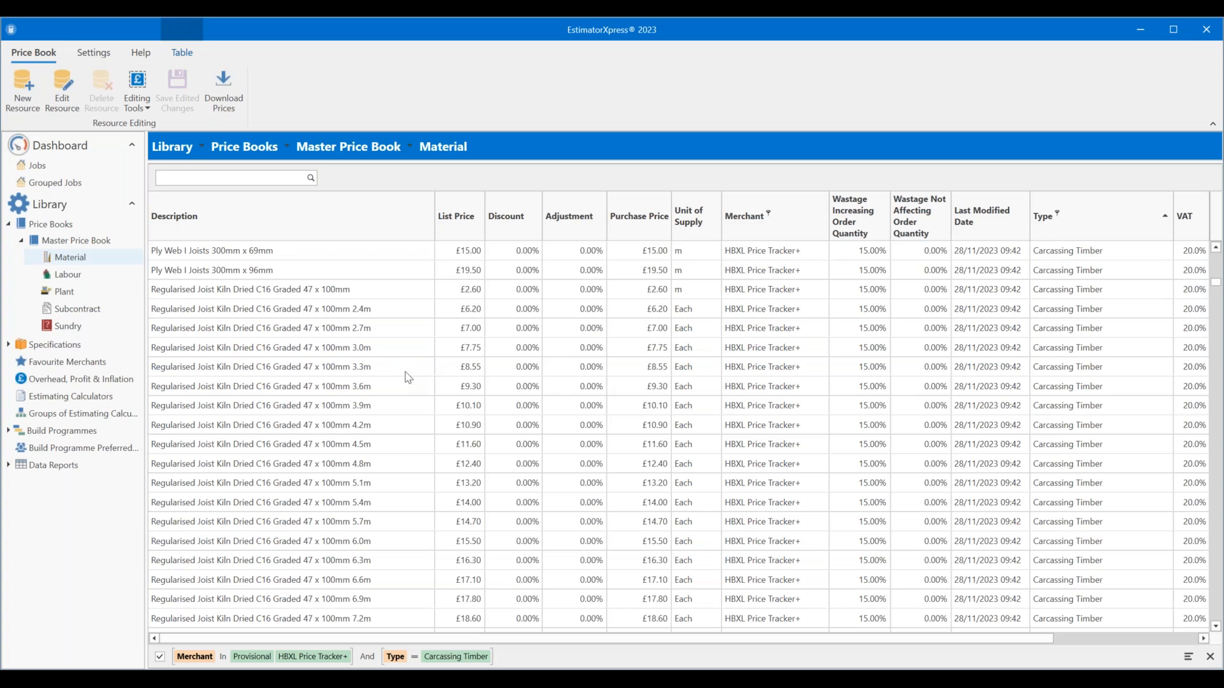
{"action": "scroll", "coordinate": [408, 376], "scroll_direction": "down", "scroll_amount": 3}
{"action": "left_click", "coordinate": [701, 470]}
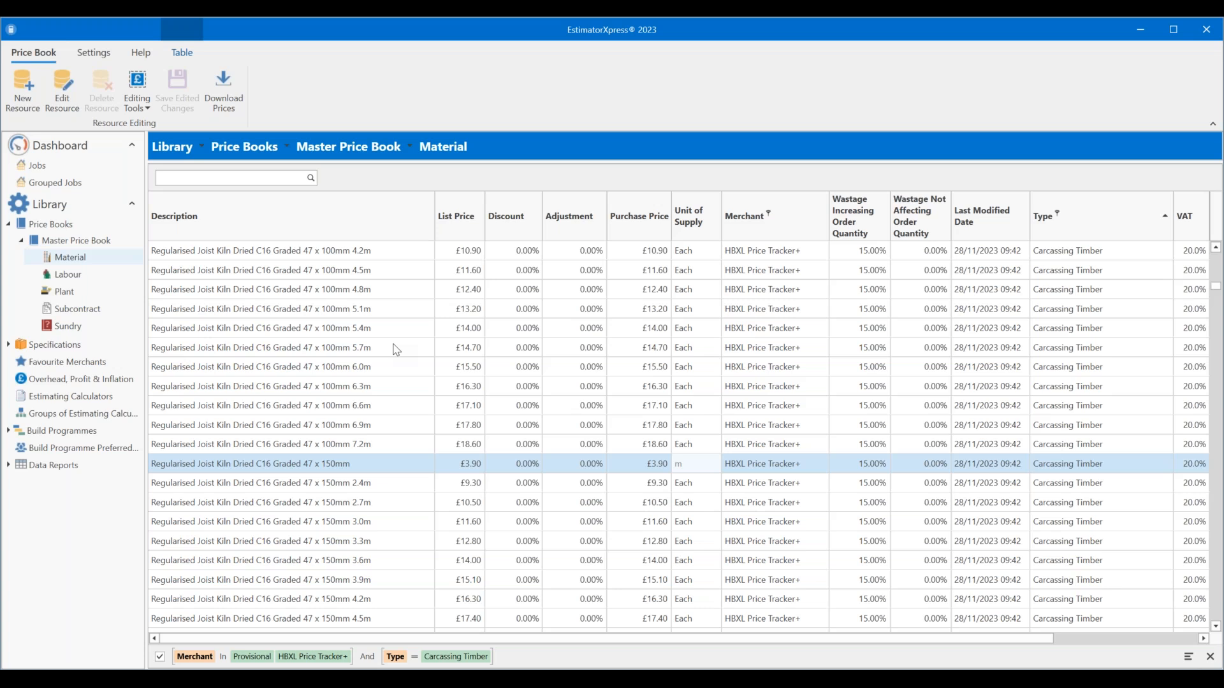
{"action": "scroll", "coordinate": [306, 382], "scroll_direction": "up", "scroll_amount": 4}
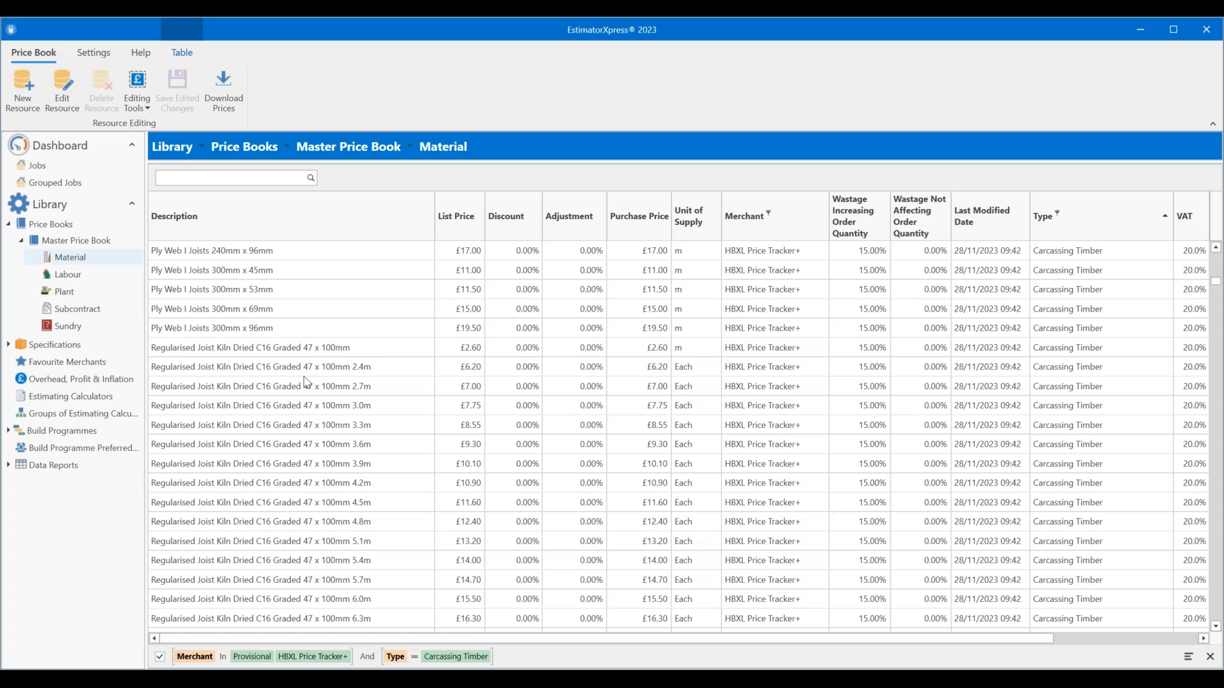
- Filter the Carcassing Timber materials to unit of supply m and look through the filtered list
{"action": "left_click", "coordinate": [707, 207]}
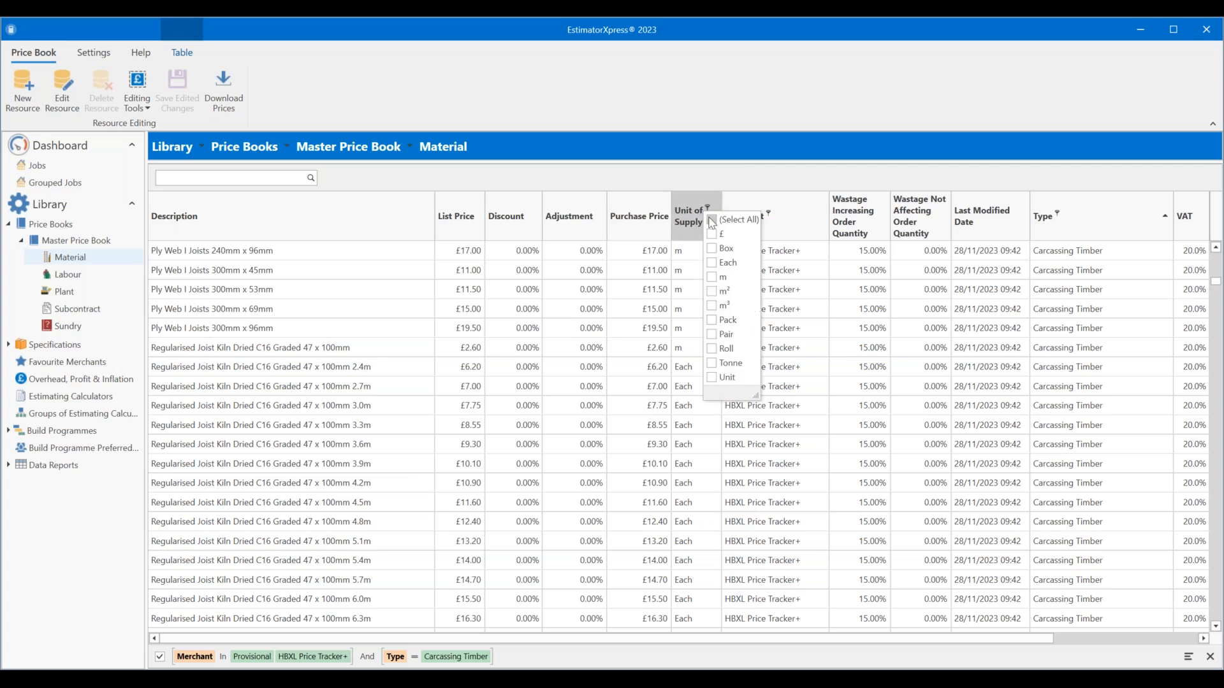
{"action": "left_click", "coordinate": [712, 278]}
{"action": "left_click", "coordinate": [561, 297]}
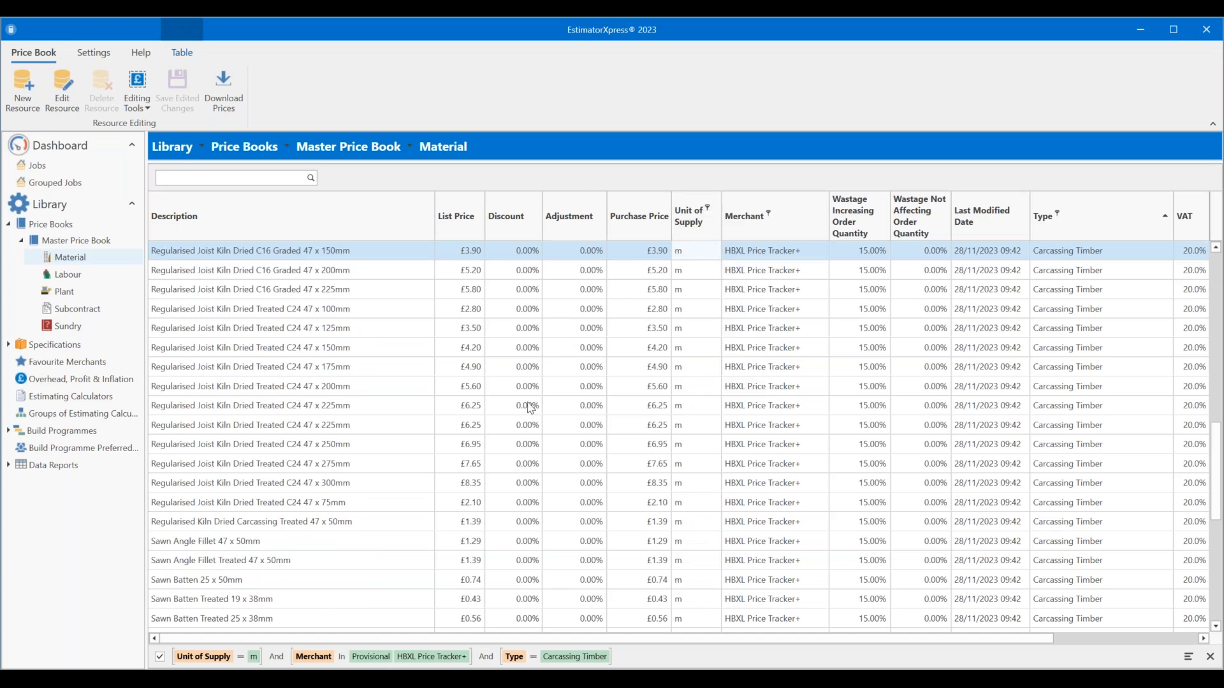
{"action": "scroll", "coordinate": [524, 406], "scroll_direction": "up", "scroll_amount": 12}
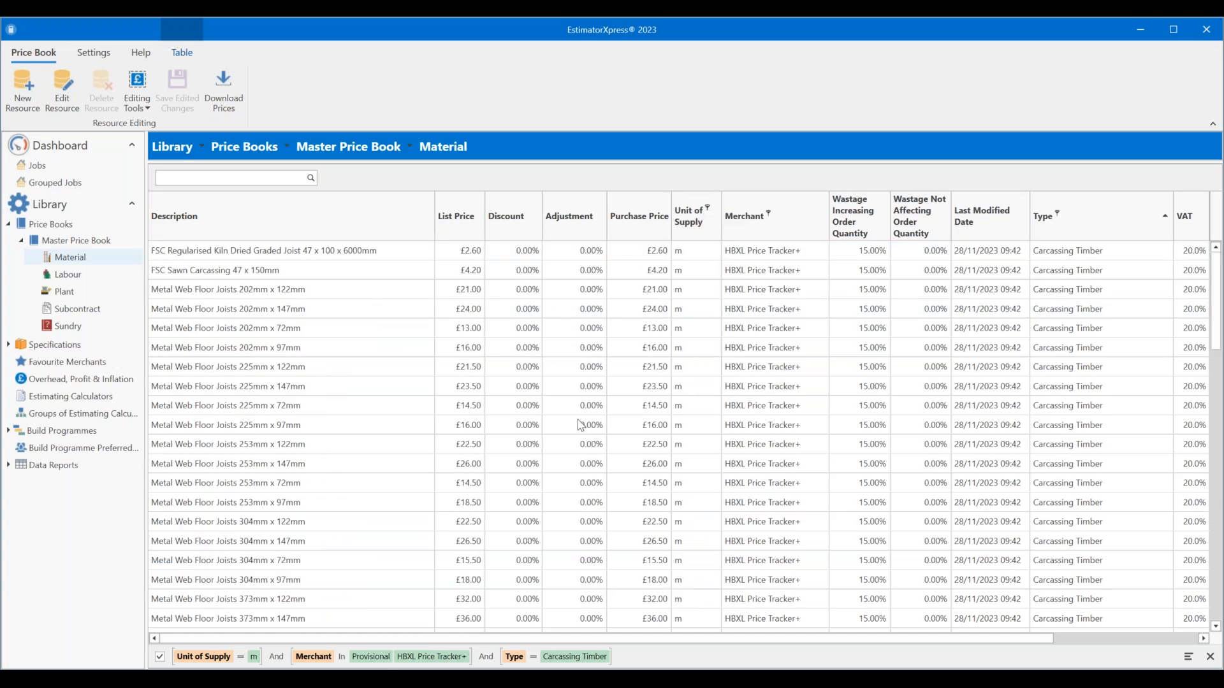
{"action": "scroll", "coordinate": [585, 422], "scroll_direction": "down", "scroll_amount": 10}
{"action": "scroll", "coordinate": [586, 433], "scroll_direction": "up", "scroll_amount": 12}
{"action": "scroll", "coordinate": [335, 386], "scroll_direction": "down", "scroll_amount": 7}
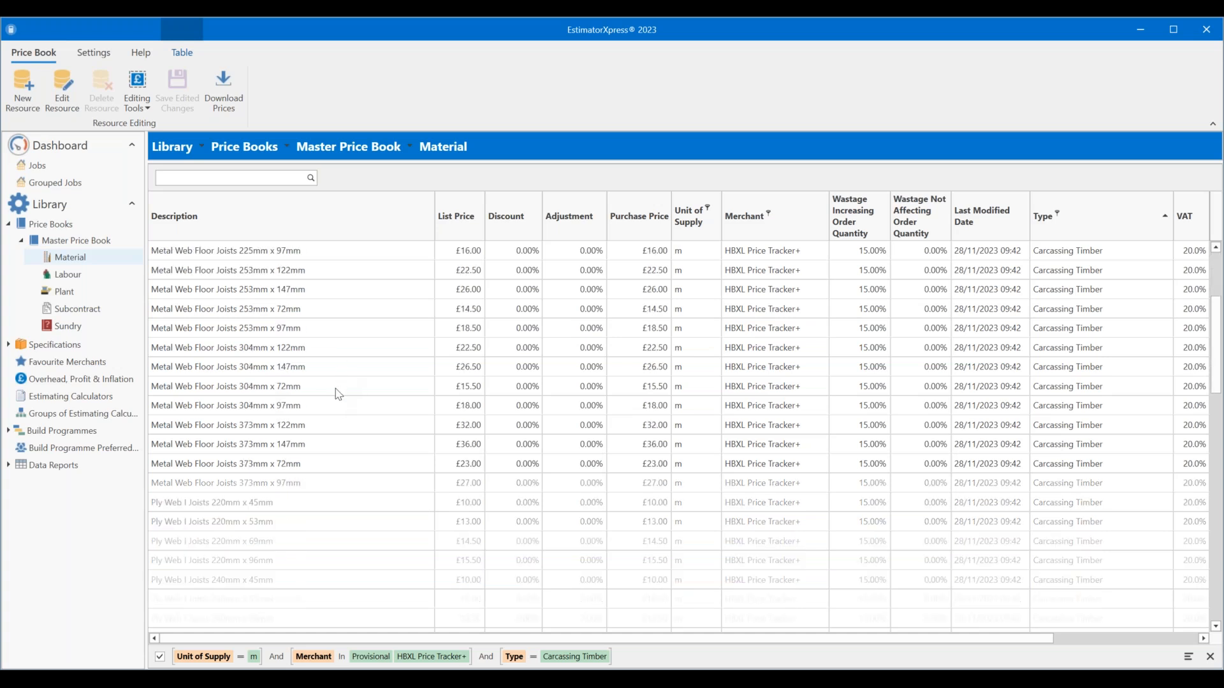
- Examine the prices of the regularised kiln dried C16 and treated C24 joists one by one, up to the 47 x 225mm size
{"action": "scroll", "coordinate": [325, 396], "scroll_direction": "down", "scroll_amount": 3}
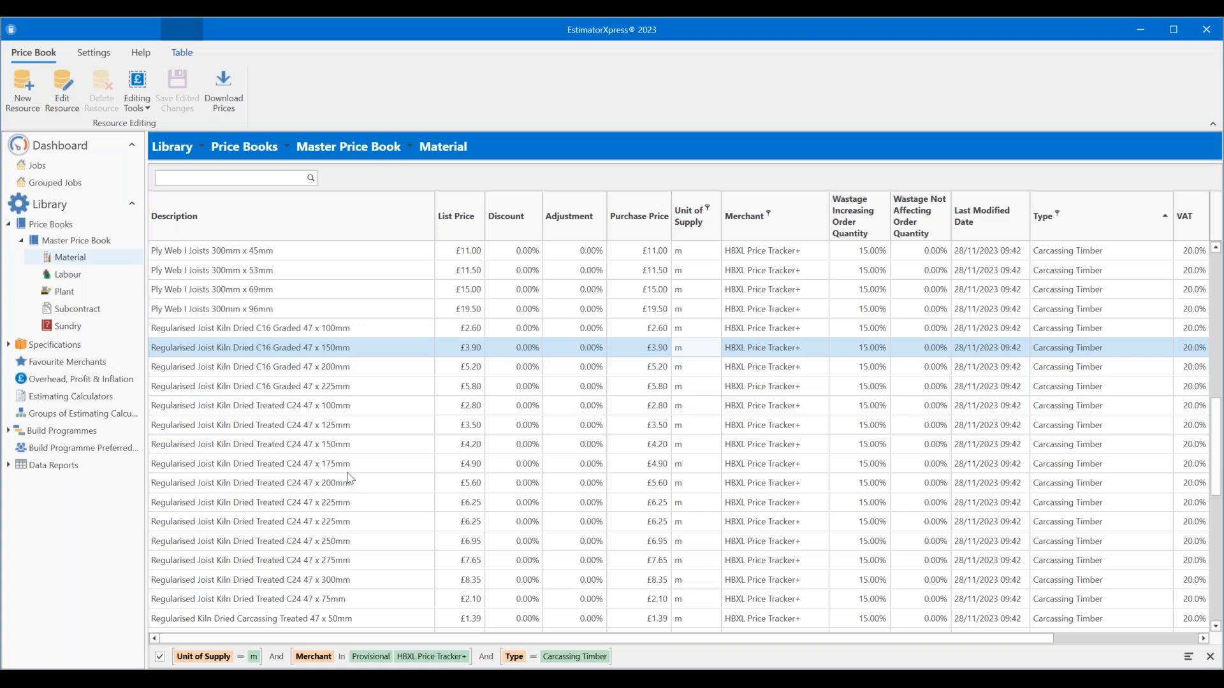
{"action": "left_click", "coordinate": [374, 313]}
{"action": "left_click", "coordinate": [365, 351]}
{"action": "left_click", "coordinate": [373, 370]}
{"action": "left_click", "coordinate": [377, 386]}
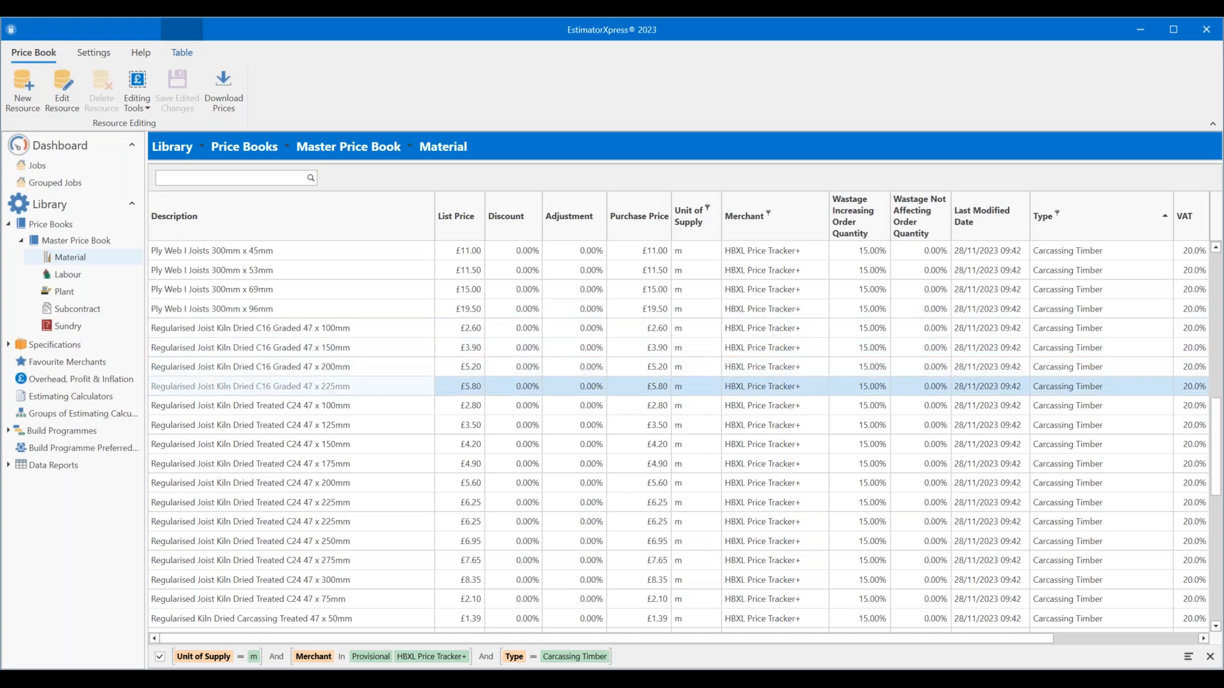
{"action": "left_click", "coordinate": [408, 408]}
{"action": "left_click", "coordinate": [396, 427]}
{"action": "left_click", "coordinate": [395, 444]}
{"action": "left_click", "coordinate": [390, 469]}
{"action": "left_click", "coordinate": [401, 483]}
{"action": "key", "text": "Down"}
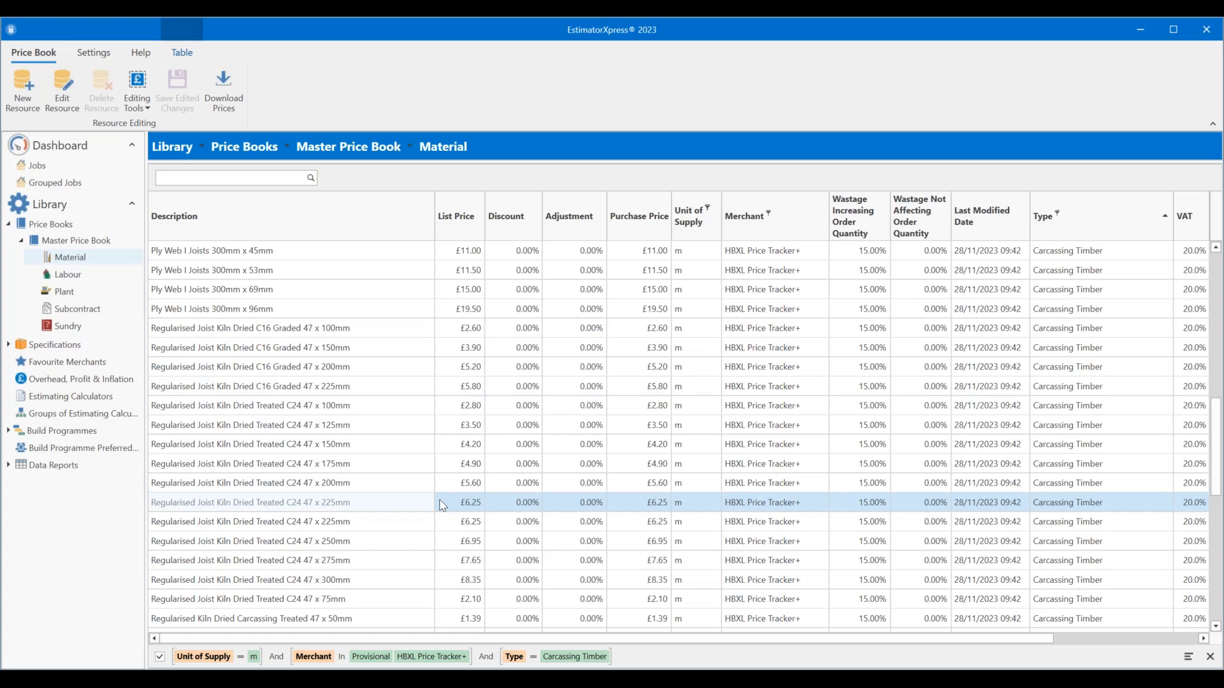
- Look through the remaining sawn softwood and fillet entries of the Carcassing Timber list and return to its start
{"action": "scroll", "coordinate": [444, 505], "scroll_direction": "down", "scroll_amount": 1}
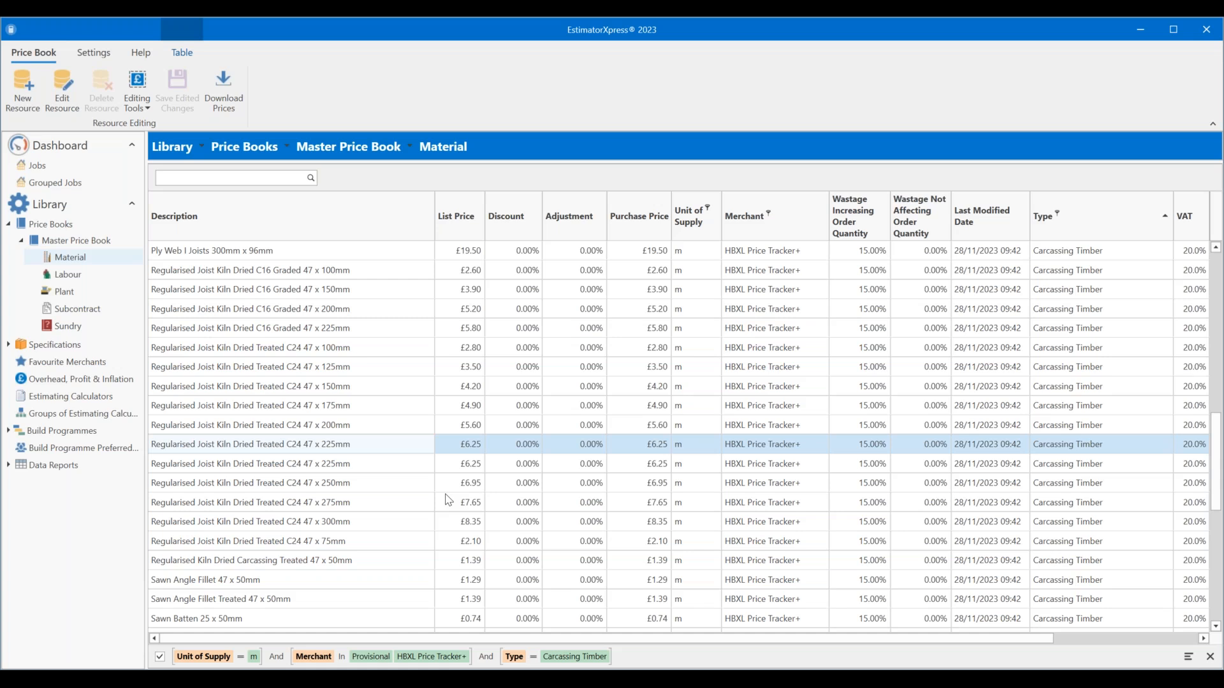
{"action": "scroll", "coordinate": [391, 516], "scroll_direction": "down", "scroll_amount": 5}
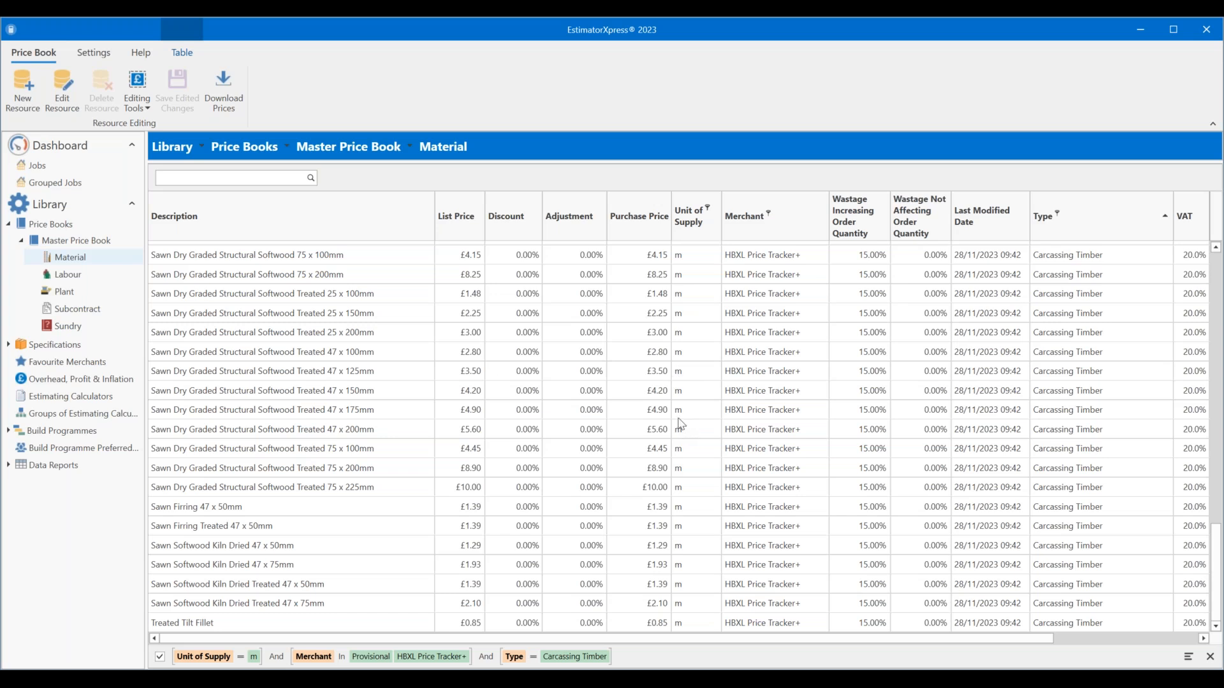
{"action": "scroll", "coordinate": [704, 444], "scroll_direction": "up", "scroll_amount": 10}
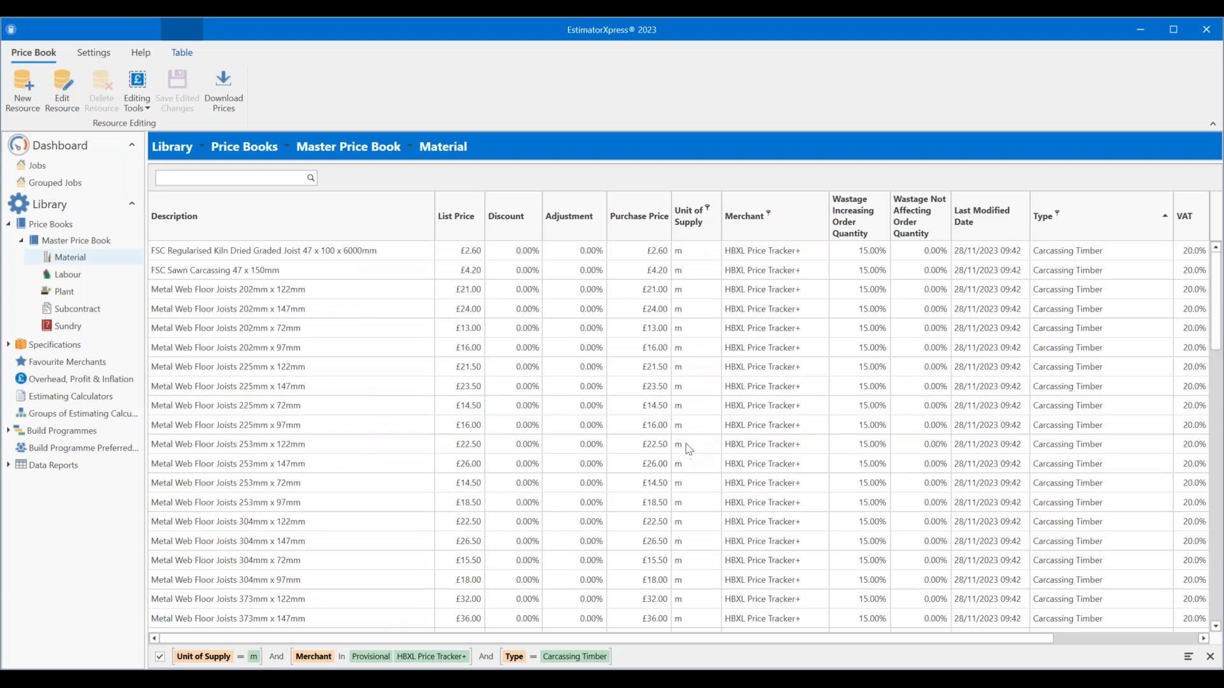
- Filter the materials by type Bricks instead of Carcassing Timber and remove the unit of supply filter m
{"action": "left_click", "coordinate": [1058, 213]}
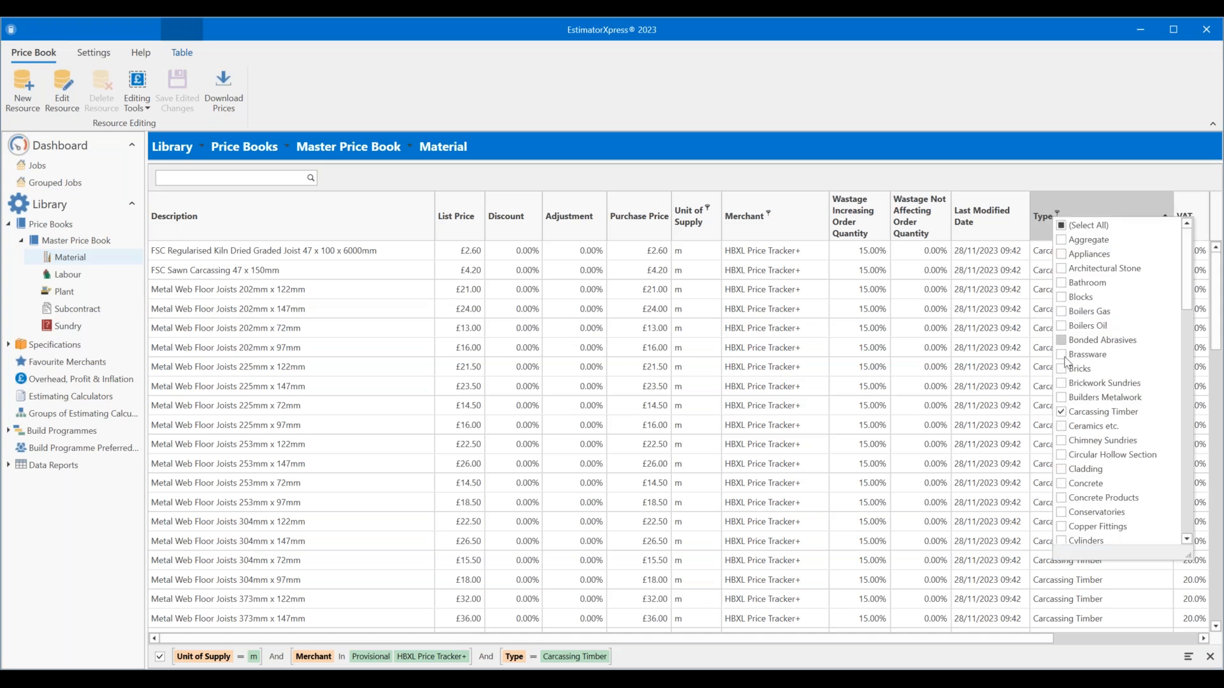
{"action": "left_click", "coordinate": [1061, 413]}
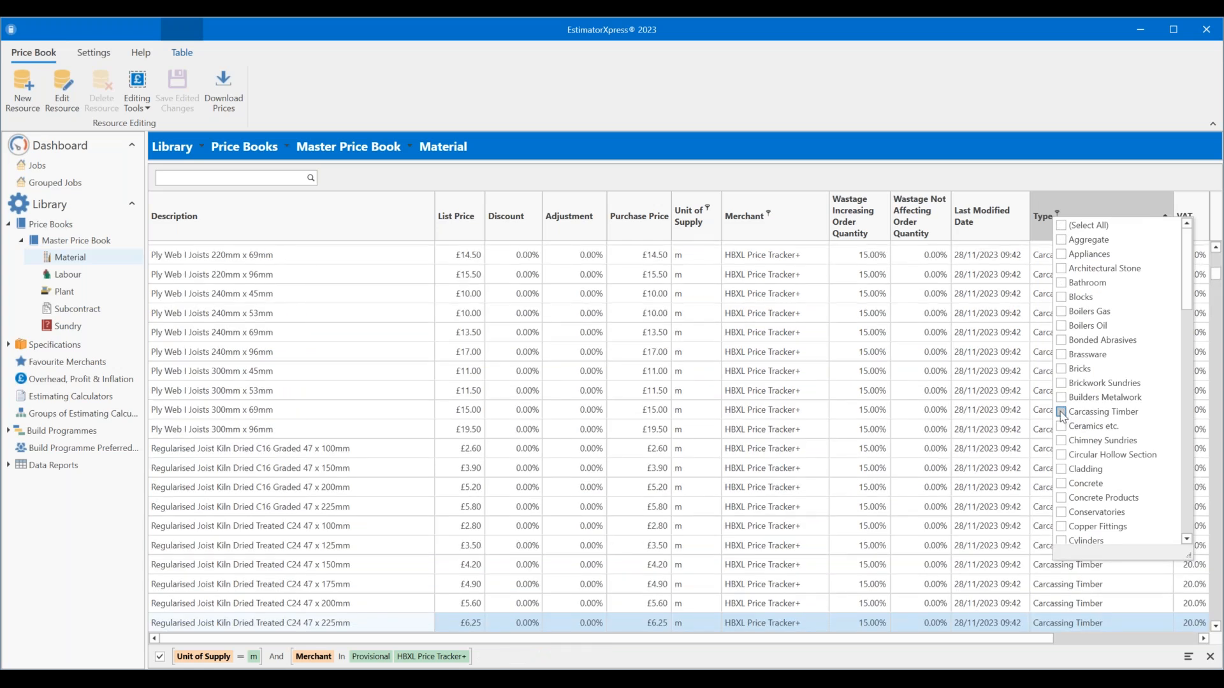
{"action": "left_click", "coordinate": [1062, 370]}
{"action": "left_click", "coordinate": [724, 390]}
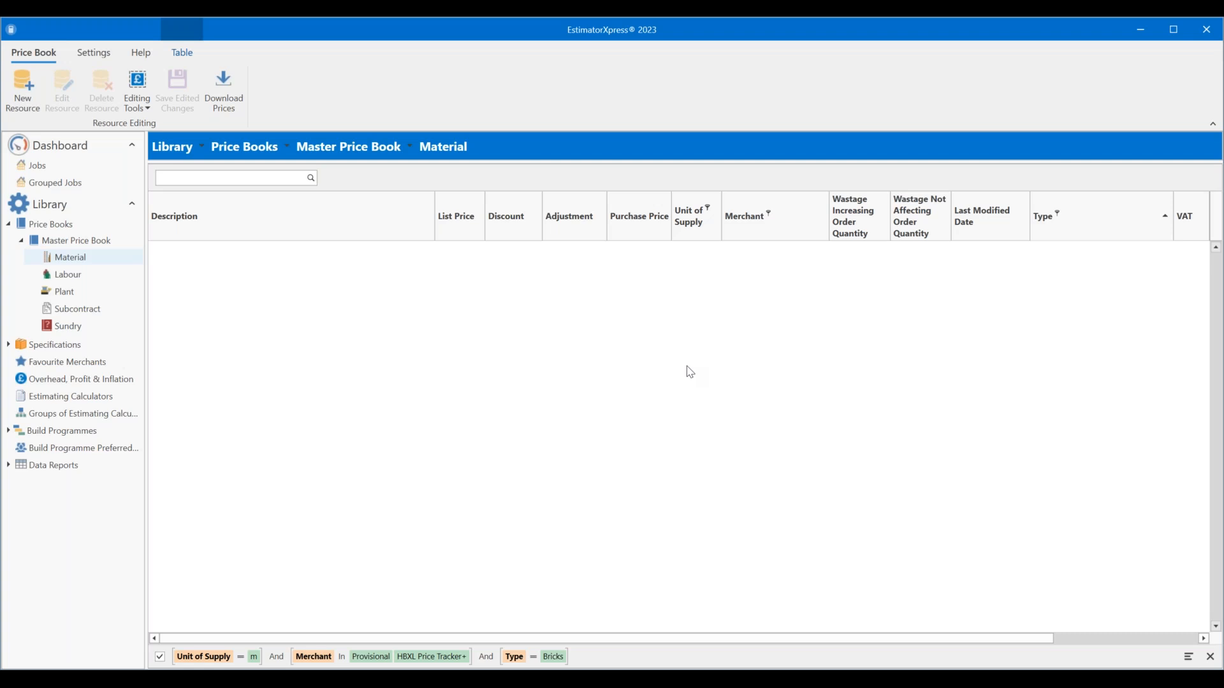
{"action": "left_click", "coordinate": [708, 208]}
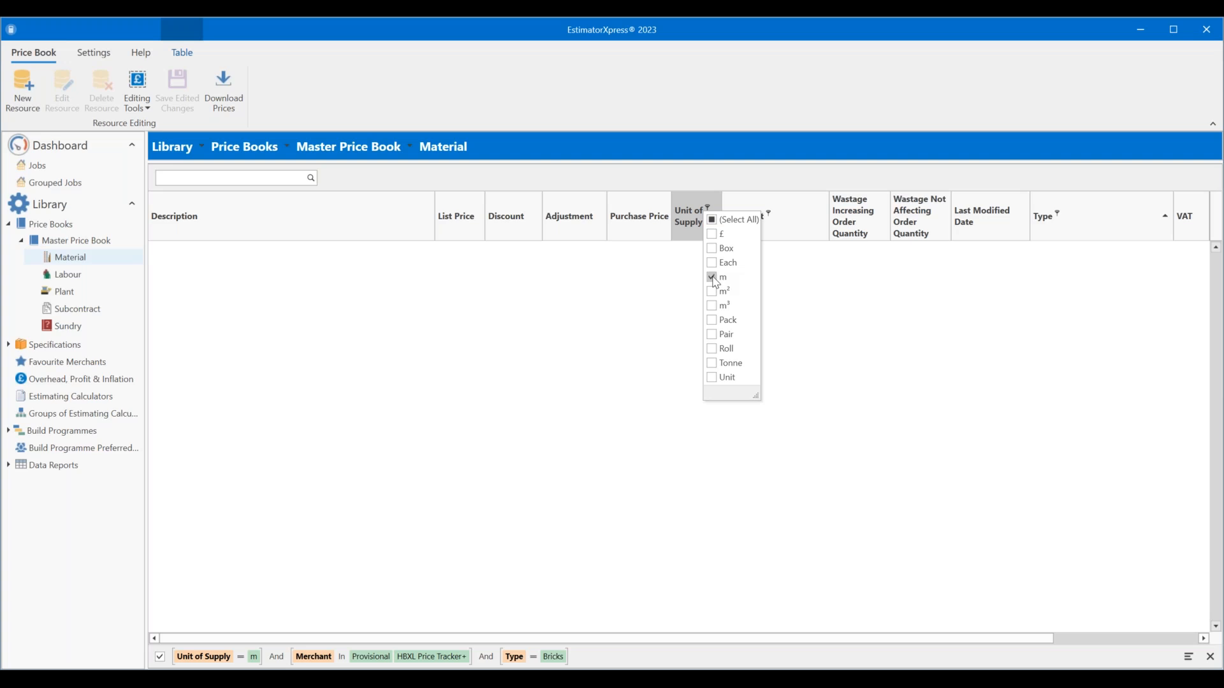
{"action": "left_click", "coordinate": [712, 278]}
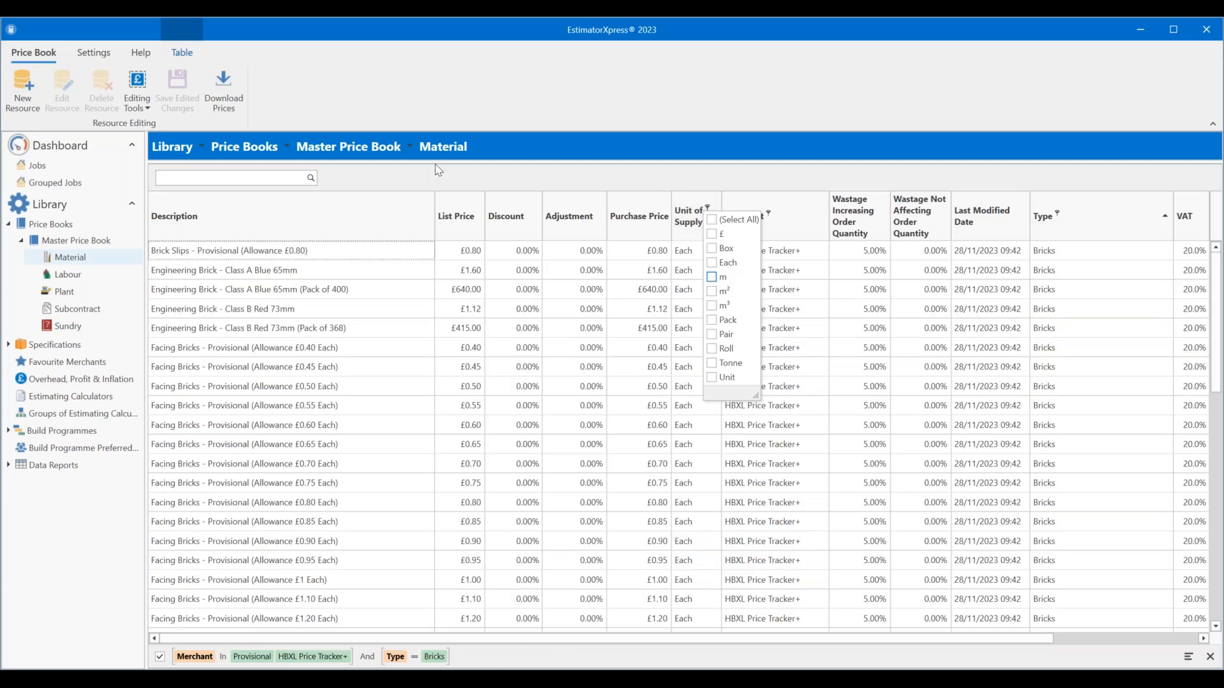
{"action": "left_click", "coordinate": [444, 178]}
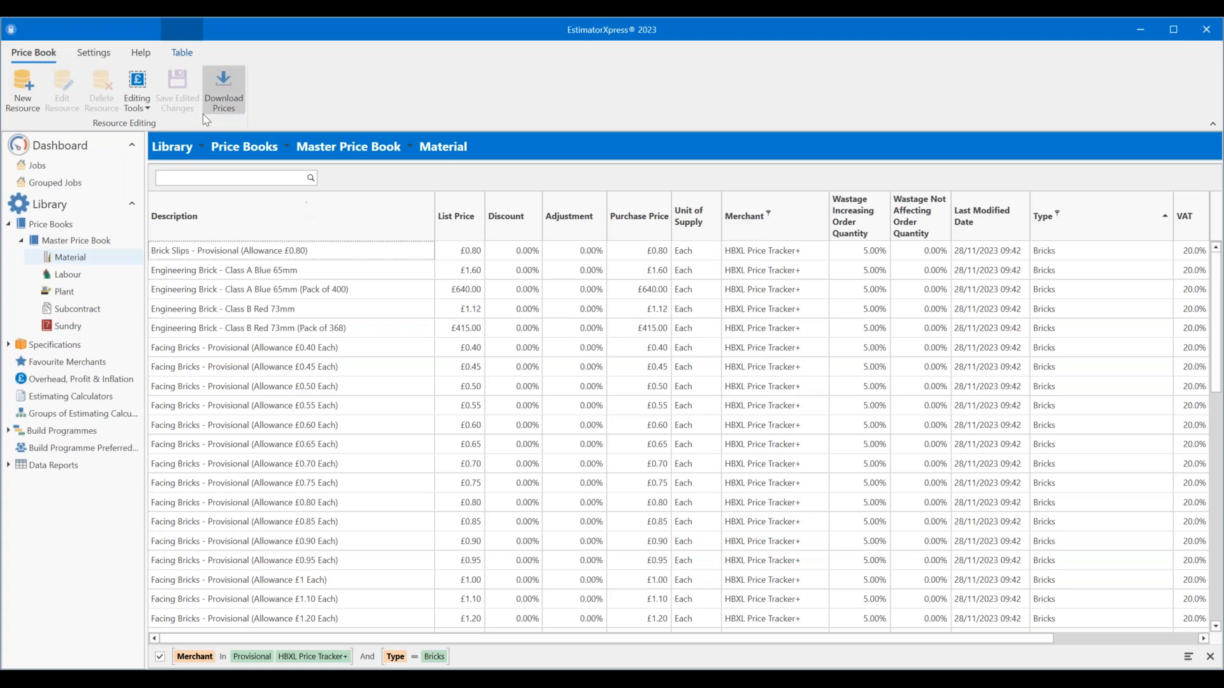
- Switch the combined merchant and type filter off and back on
{"action": "left_click", "coordinate": [159, 657]}
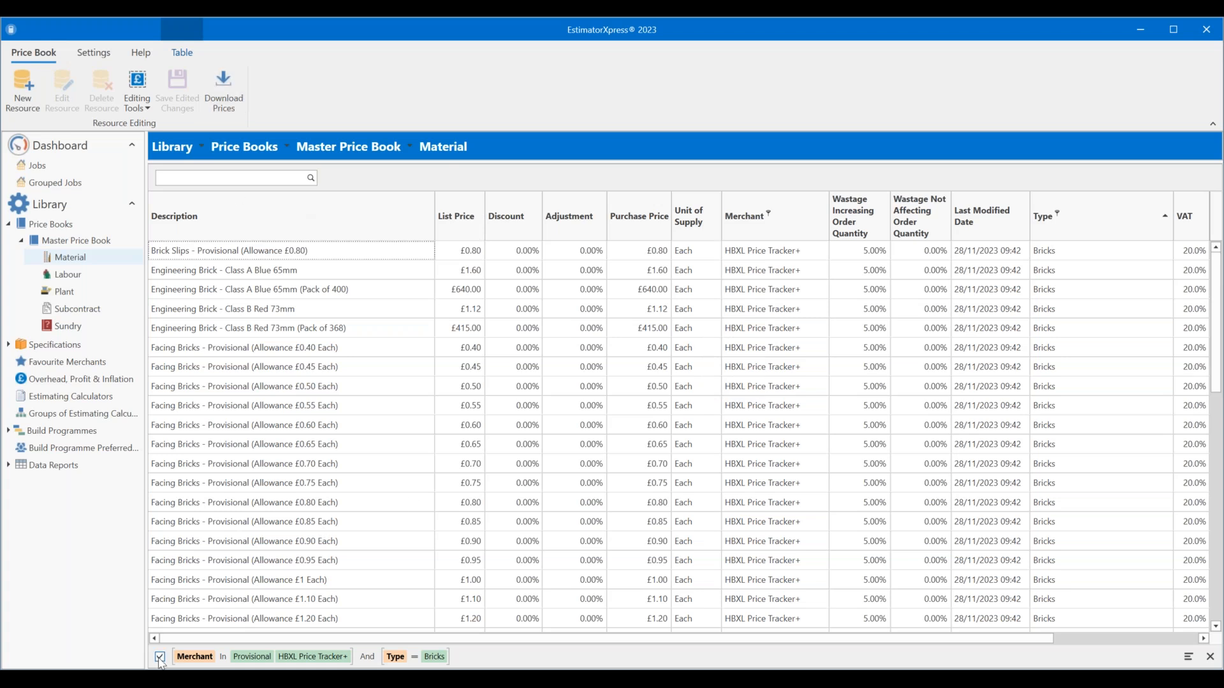
{"action": "left_click", "coordinate": [159, 659]}
{"action": "left_click", "coordinate": [159, 657]}
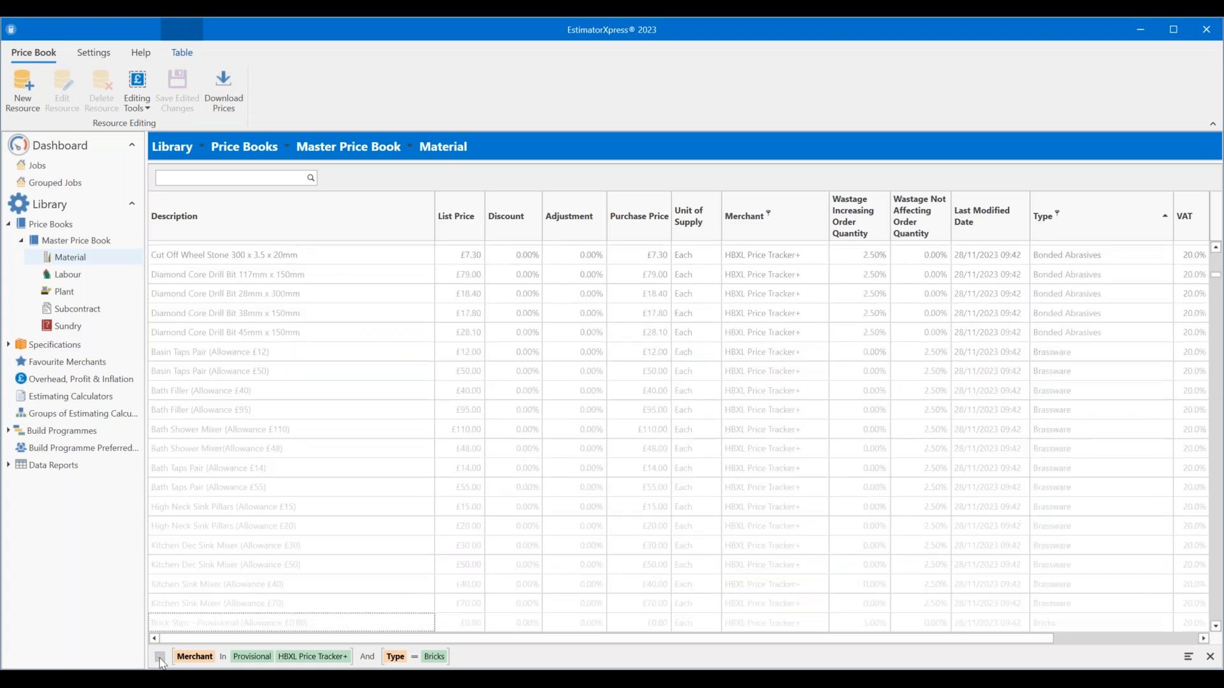
{"action": "left_click", "coordinate": [159, 657]}
{"action": "right_click", "coordinate": [351, 204]}
{"action": "right_click", "coordinate": [320, 206]}
{"action": "right_click", "coordinate": [320, 206]}
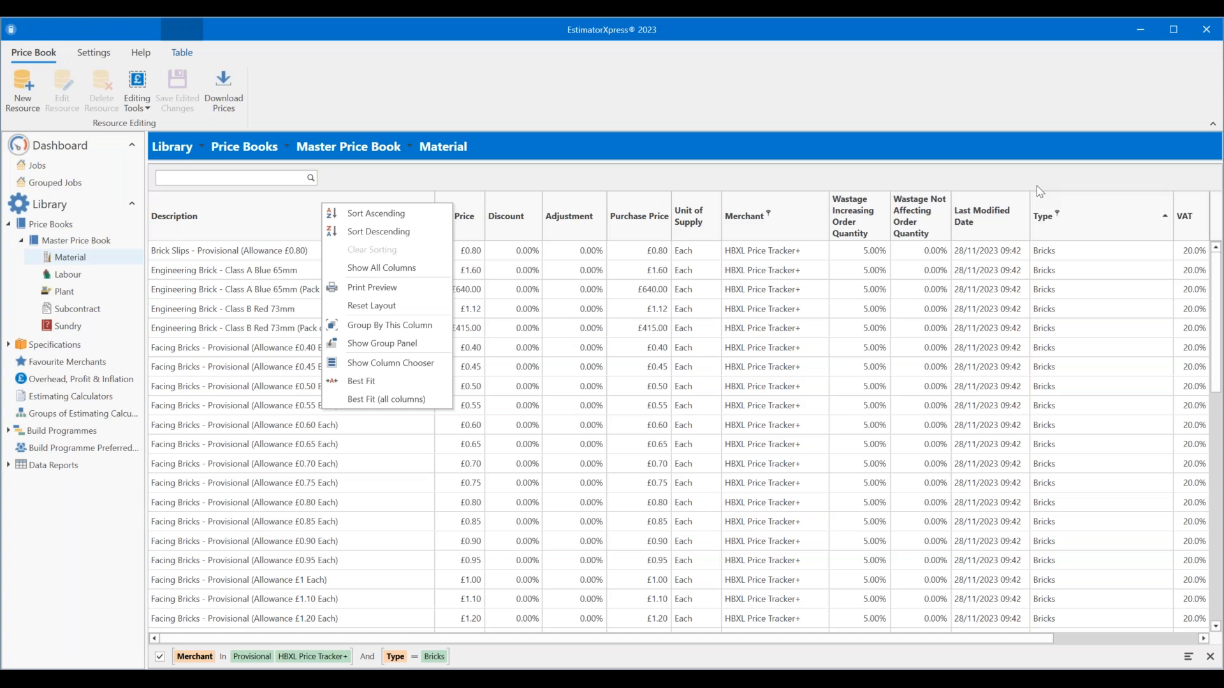
{"action": "key", "text": "Escape"}
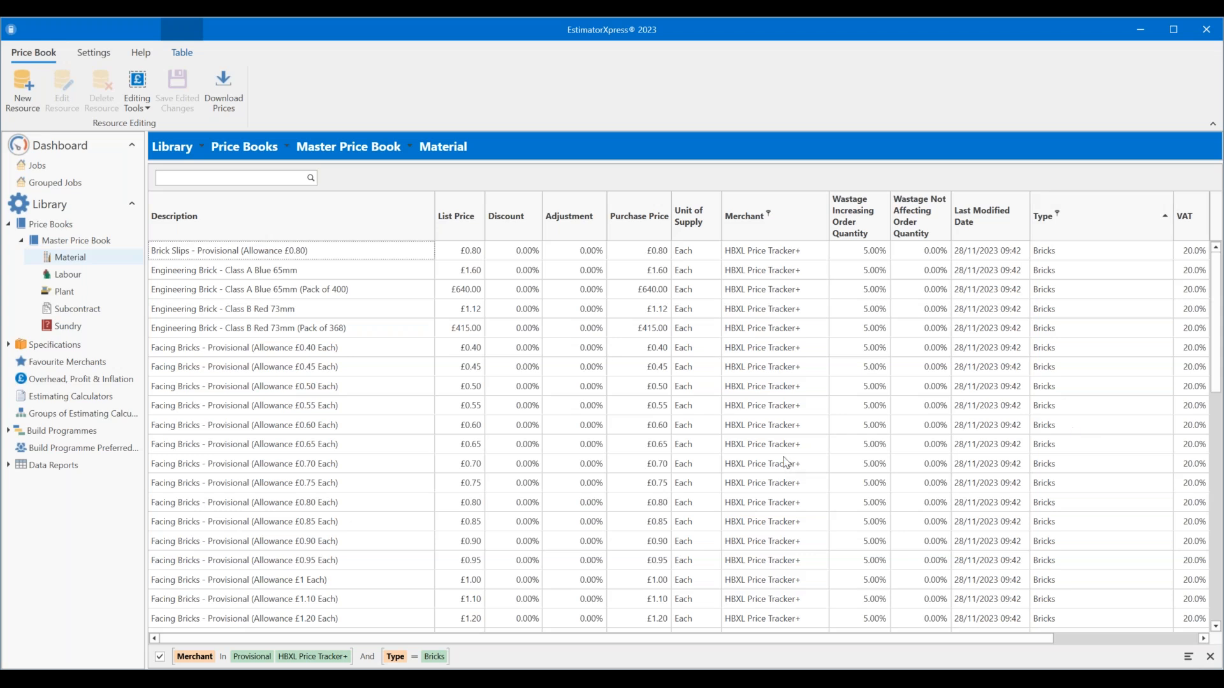
- Look through the Bricks materials, comparing the provisional allowances for facing bricks and reclaimed facing bricks
{"action": "scroll", "coordinate": [414, 289], "scroll_direction": "down", "scroll_amount": 5}
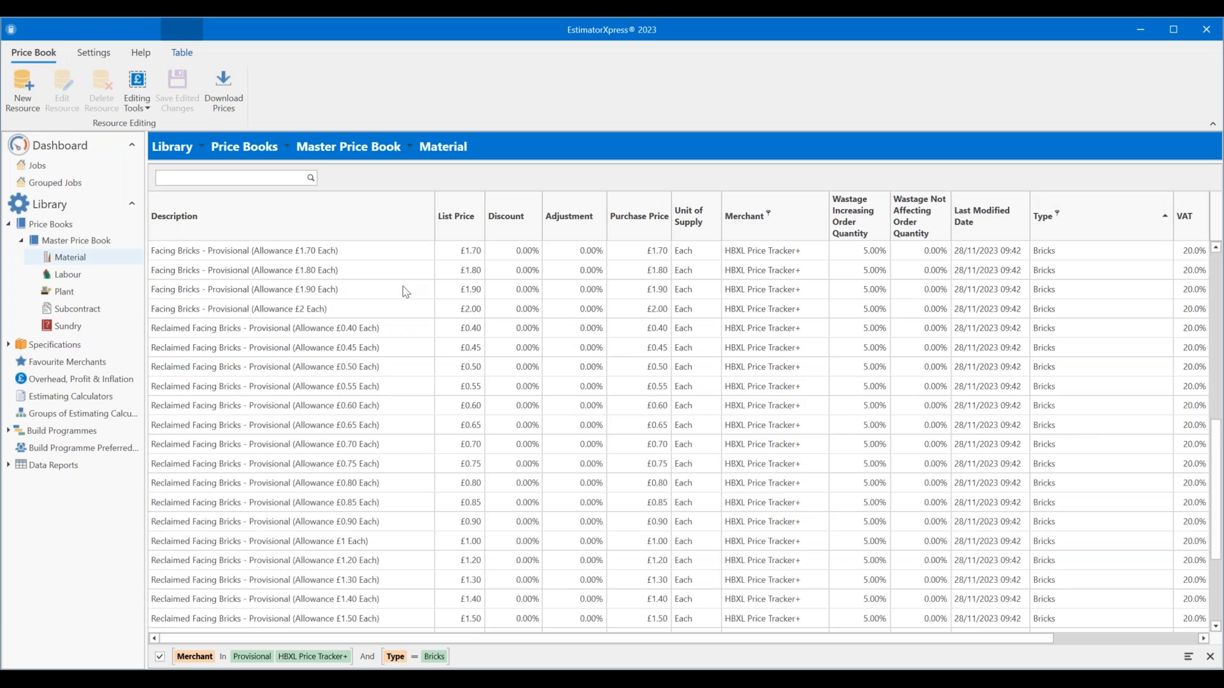
{"action": "scroll", "coordinate": [404, 291], "scroll_direction": "down", "scroll_amount": 5}
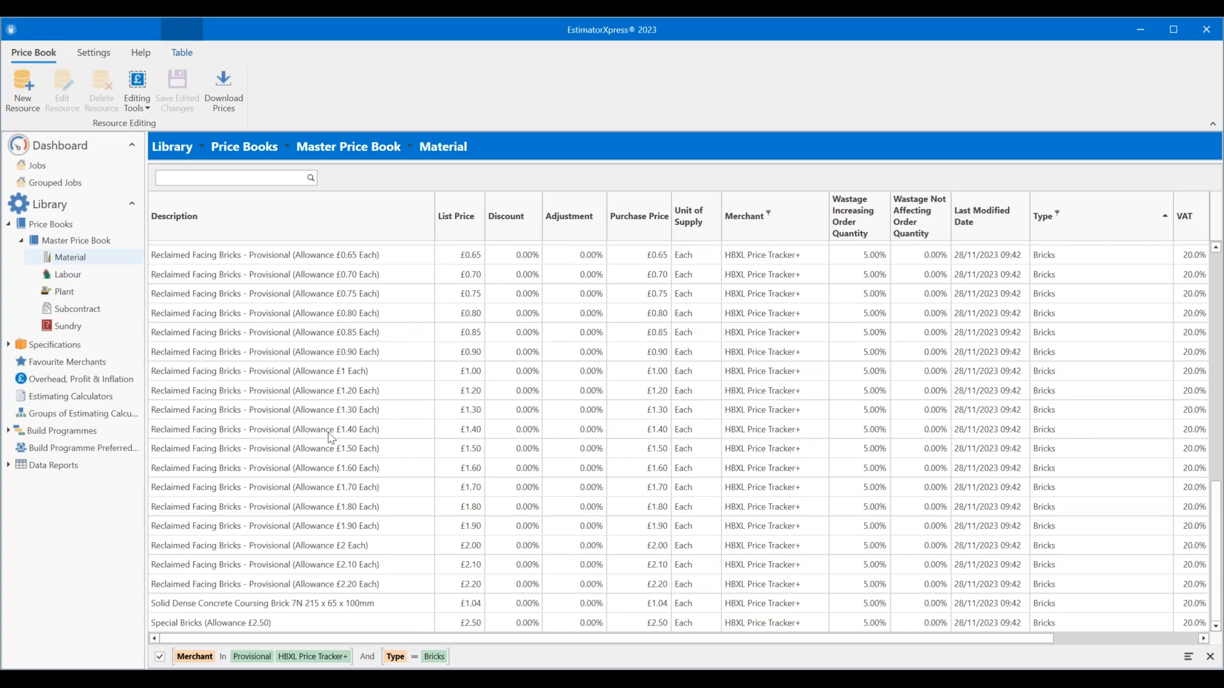
{"action": "scroll", "coordinate": [327, 436], "scroll_direction": "up", "scroll_amount": 6}
{"action": "scroll", "coordinate": [327, 436], "scroll_direction": "up", "scroll_amount": 5}
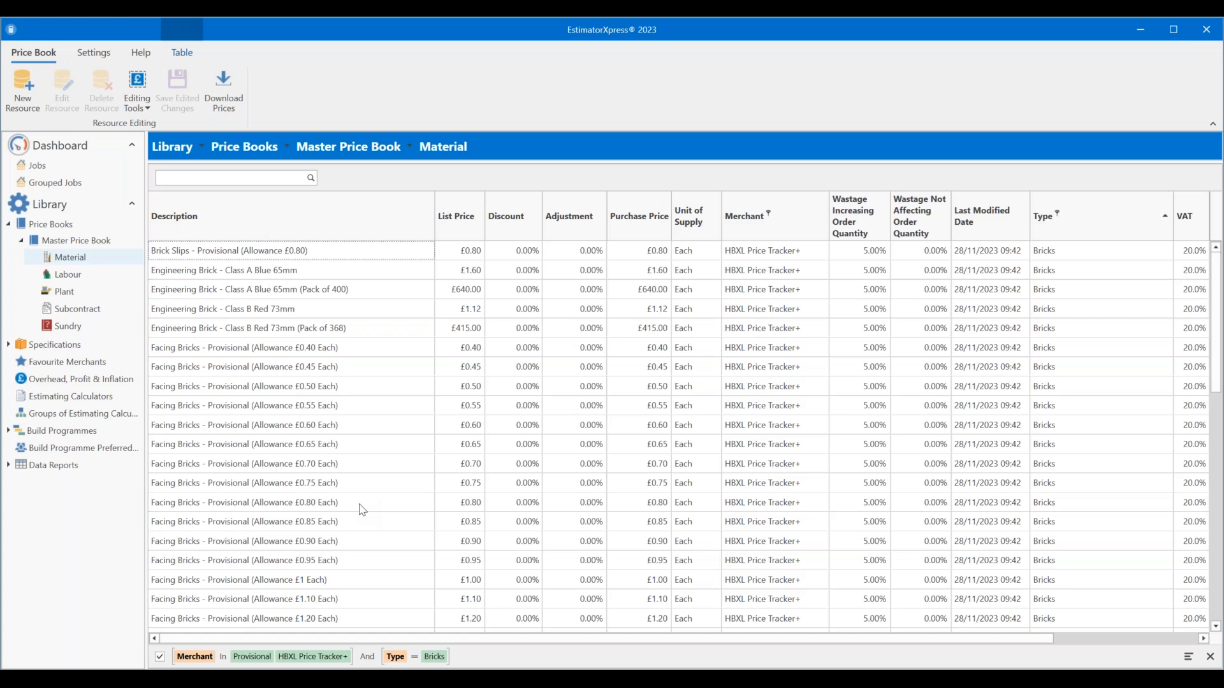
{"action": "scroll", "coordinate": [355, 500], "scroll_direction": "down", "scroll_amount": 7}
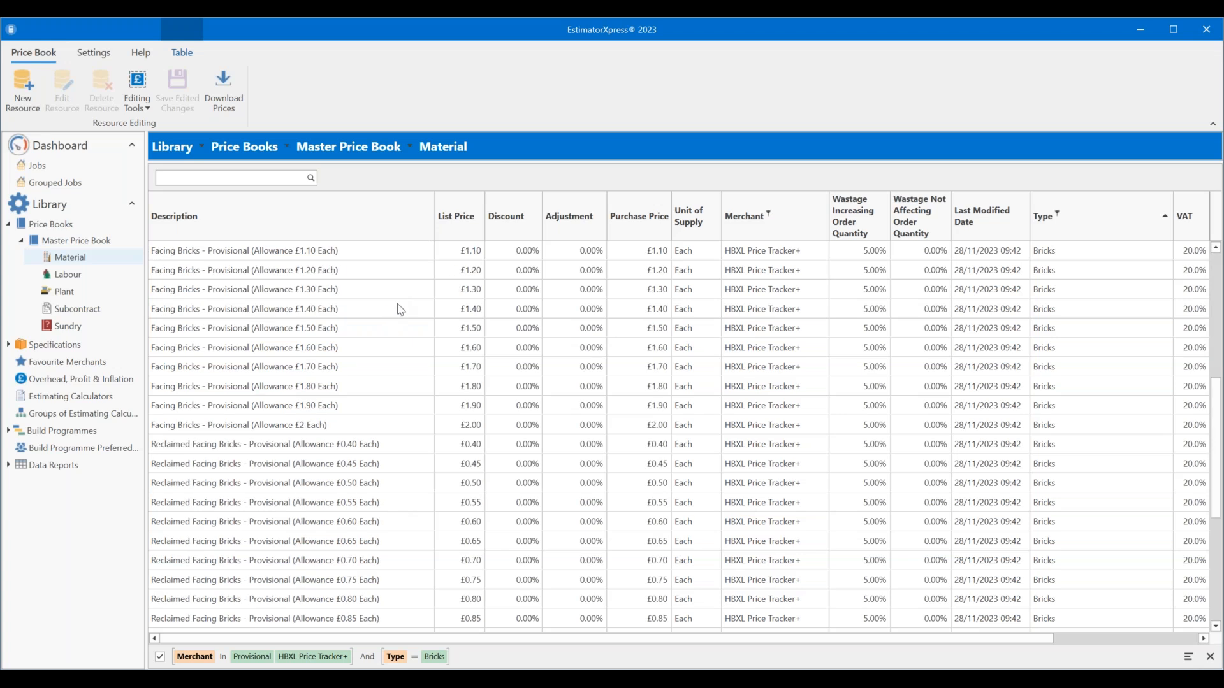
{"action": "scroll", "coordinate": [402, 300], "scroll_direction": "up", "scroll_amount": 2}
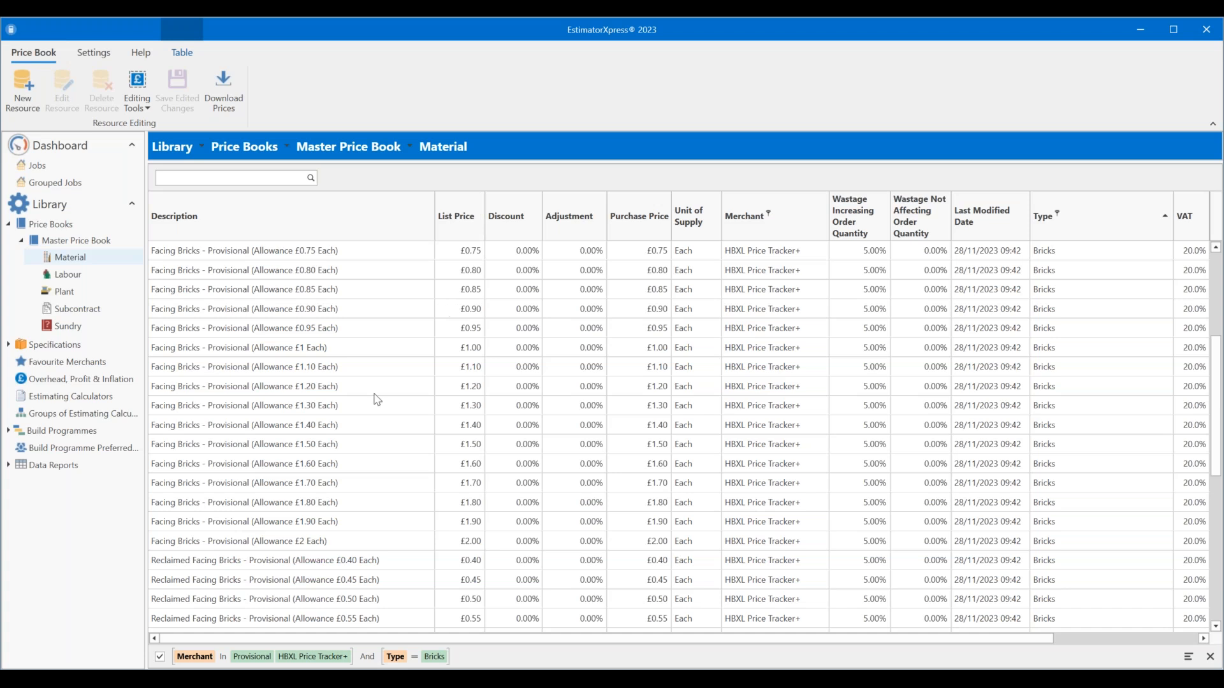
- Filter the materials by type Insulation instead of Bricks
{"action": "left_click", "coordinate": [1057, 212]}
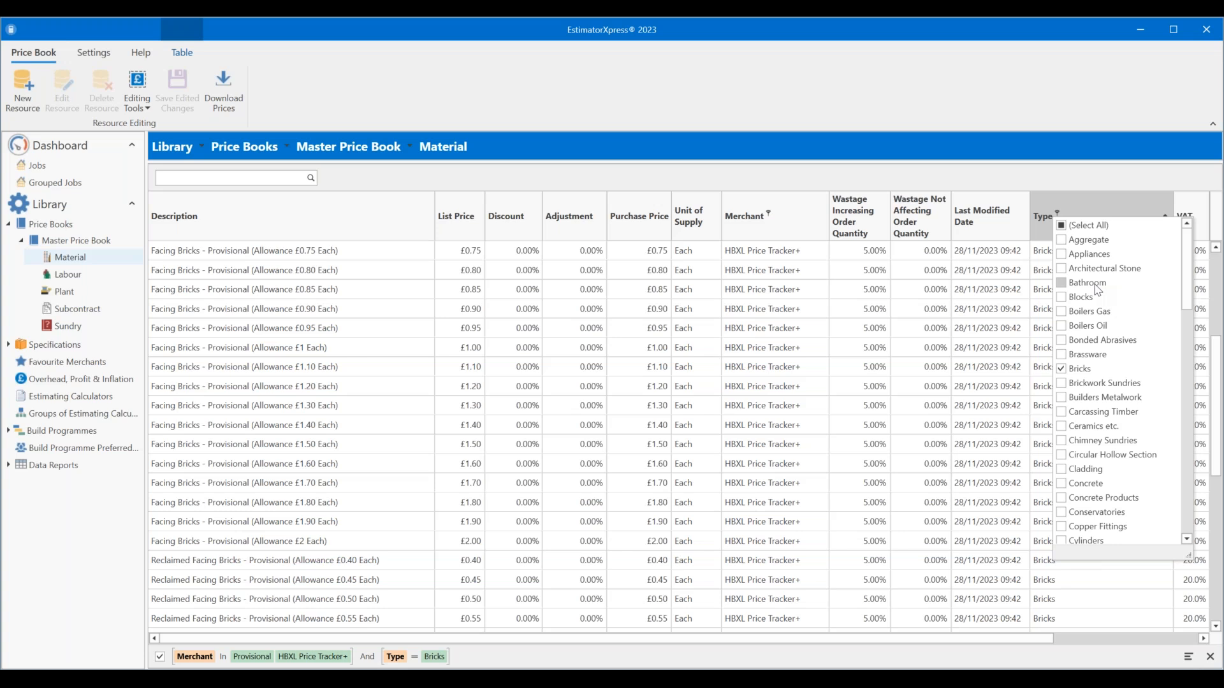
{"action": "left_click", "coordinate": [1074, 373]}
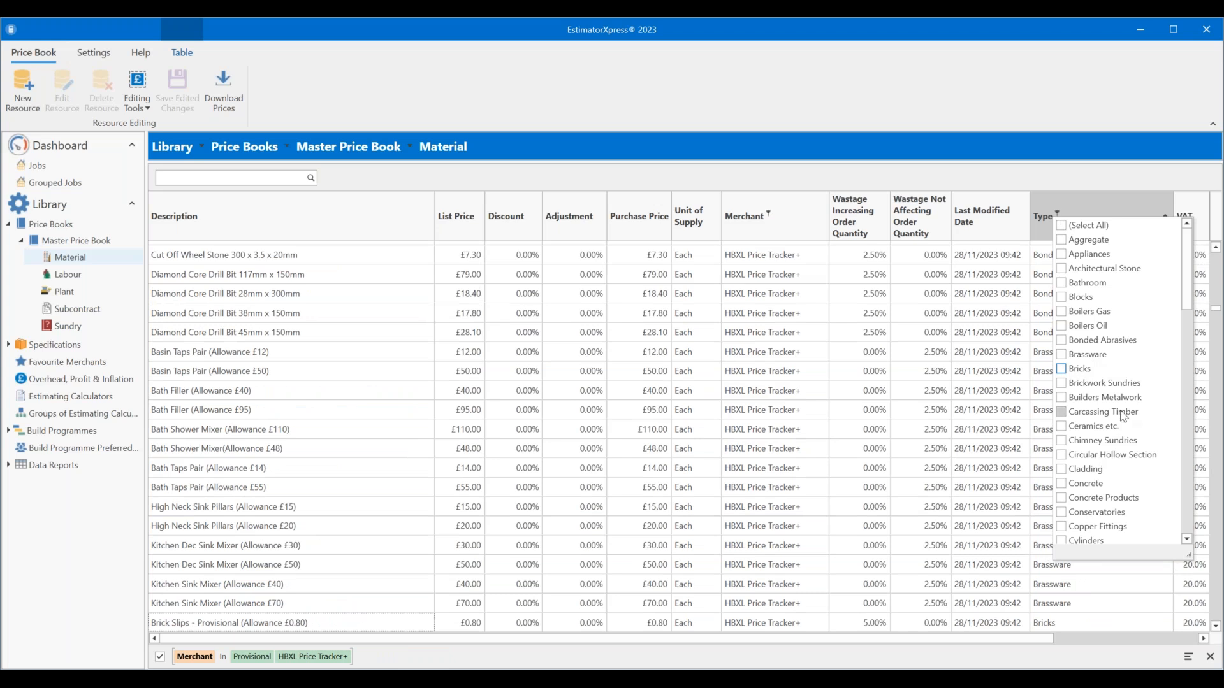
{"action": "scroll", "coordinate": [1117, 425], "scroll_direction": "down", "scroll_amount": 1}
{"action": "scroll", "coordinate": [1117, 425], "scroll_direction": "down", "scroll_amount": 6}
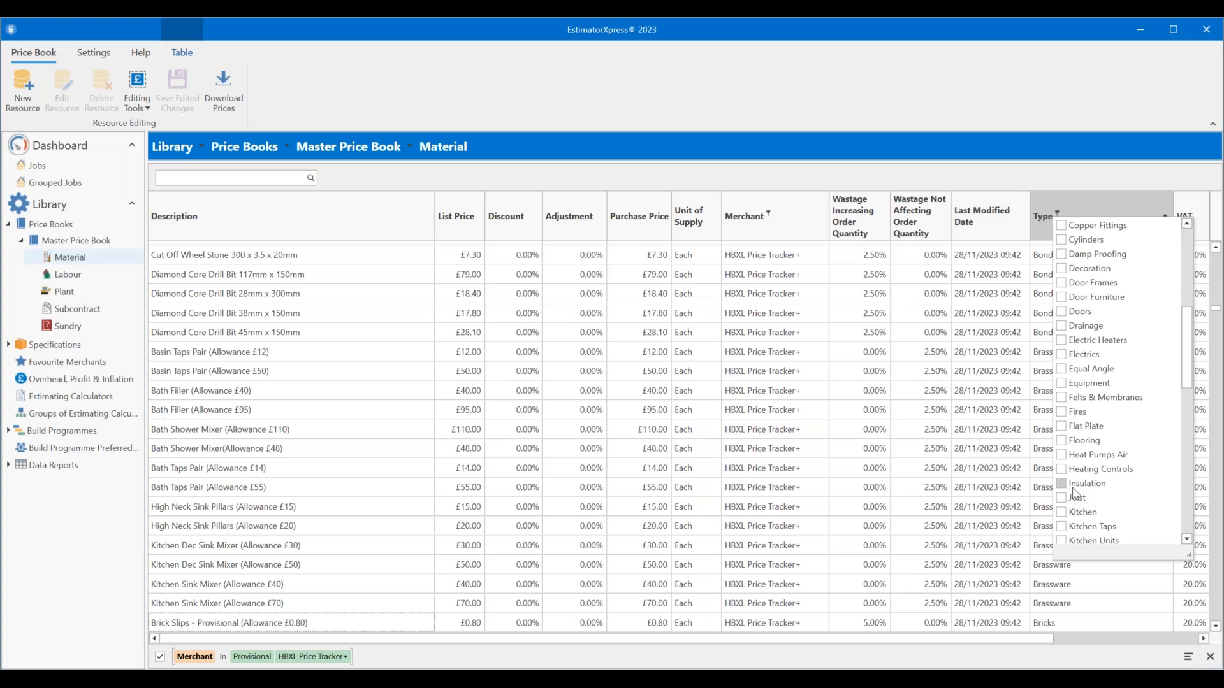
{"action": "left_click", "coordinate": [1064, 484]}
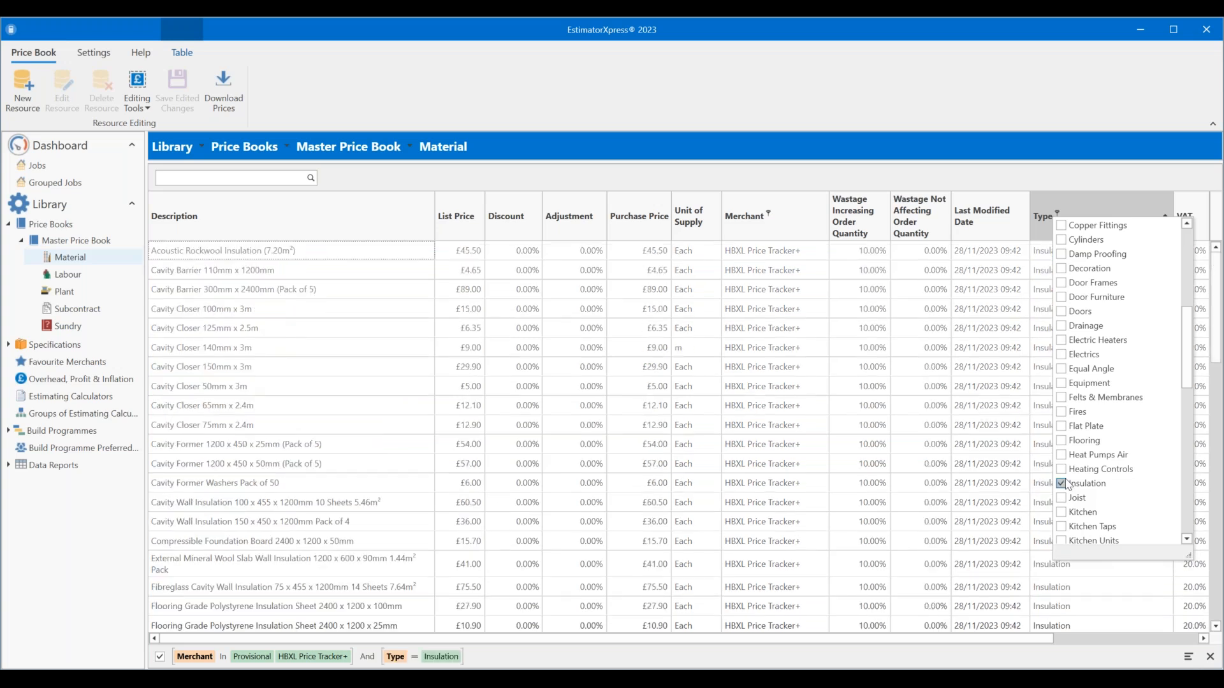
{"action": "left_click", "coordinate": [857, 42]}
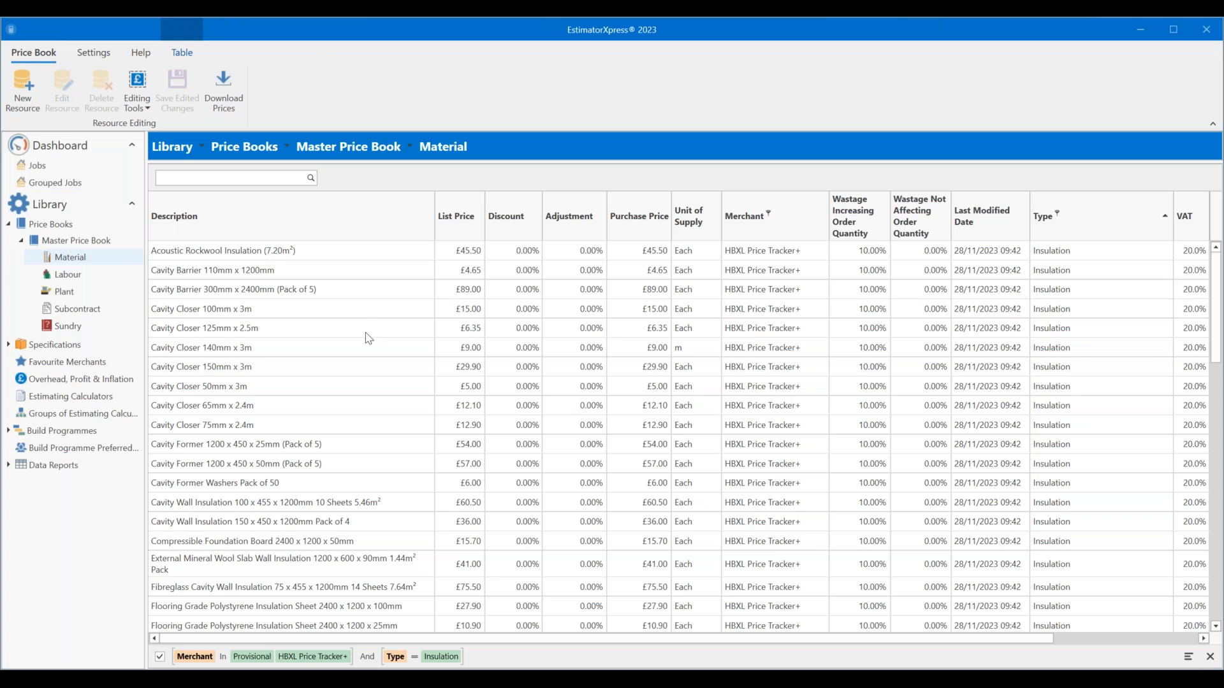
- Look through the Insulation materials from the cavity closers to the polyisocyanurate boards, checking descriptions and list prices
{"action": "scroll", "coordinate": [380, 445], "scroll_direction": "down", "scroll_amount": 1}
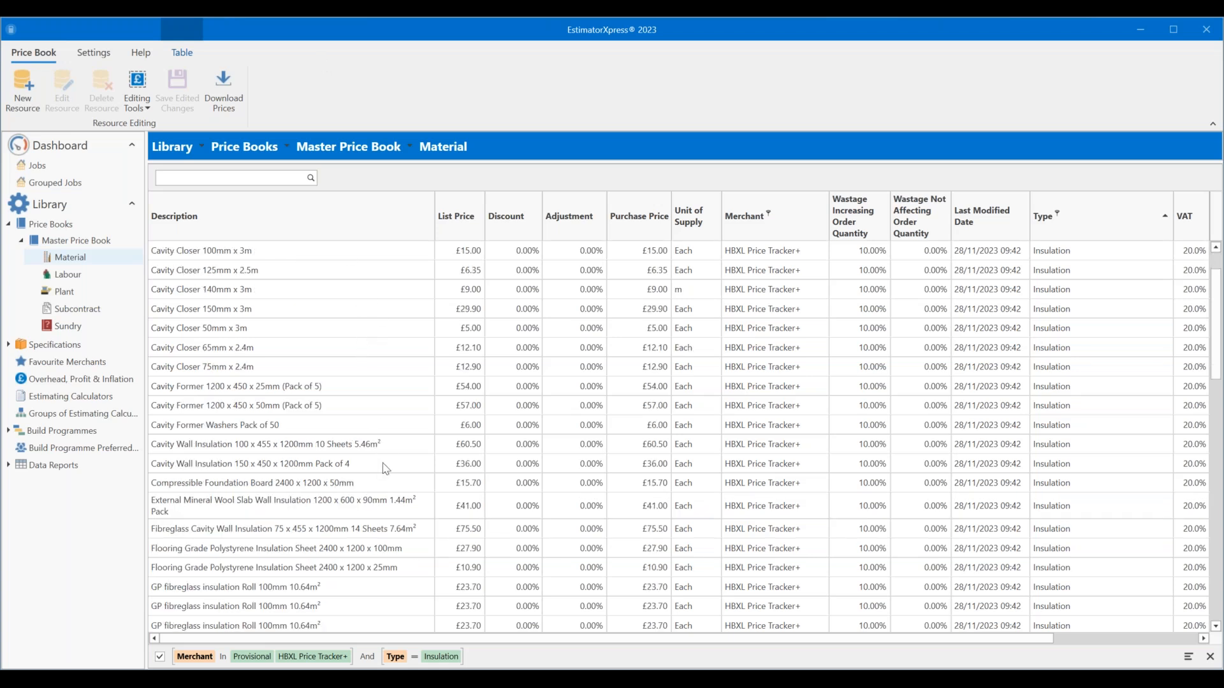
{"action": "scroll", "coordinate": [383, 481], "scroll_direction": "down", "scroll_amount": 1}
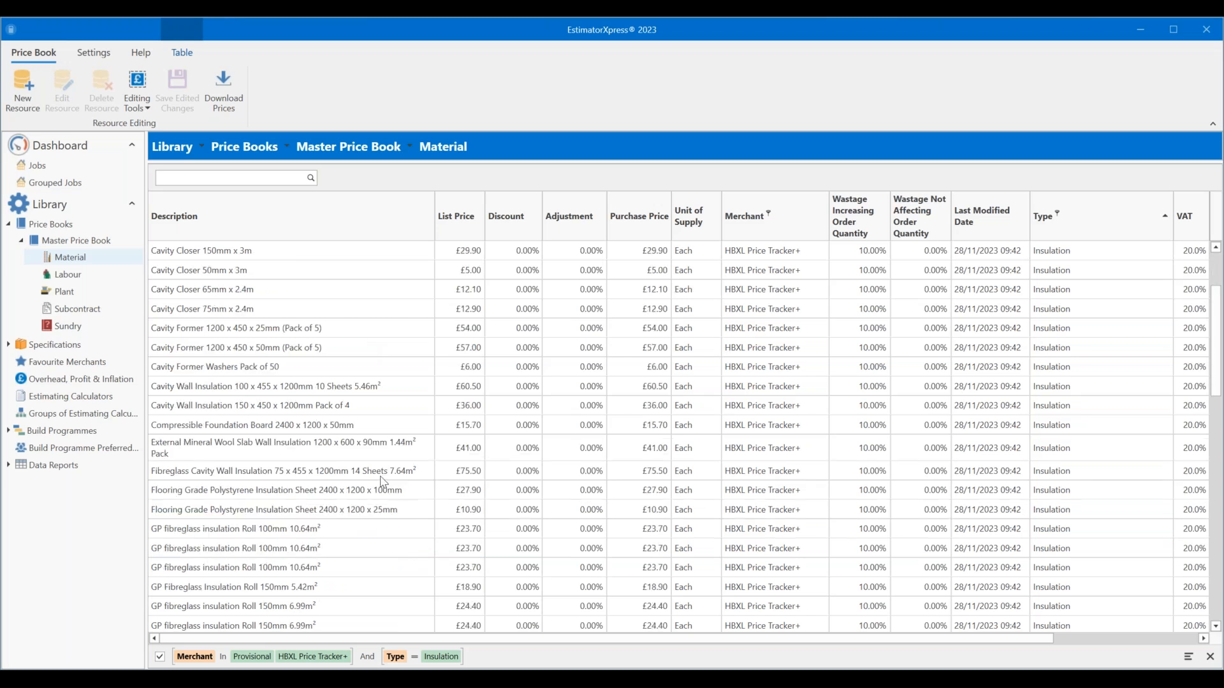
{"action": "scroll", "coordinate": [373, 479], "scroll_direction": "down", "scroll_amount": 1}
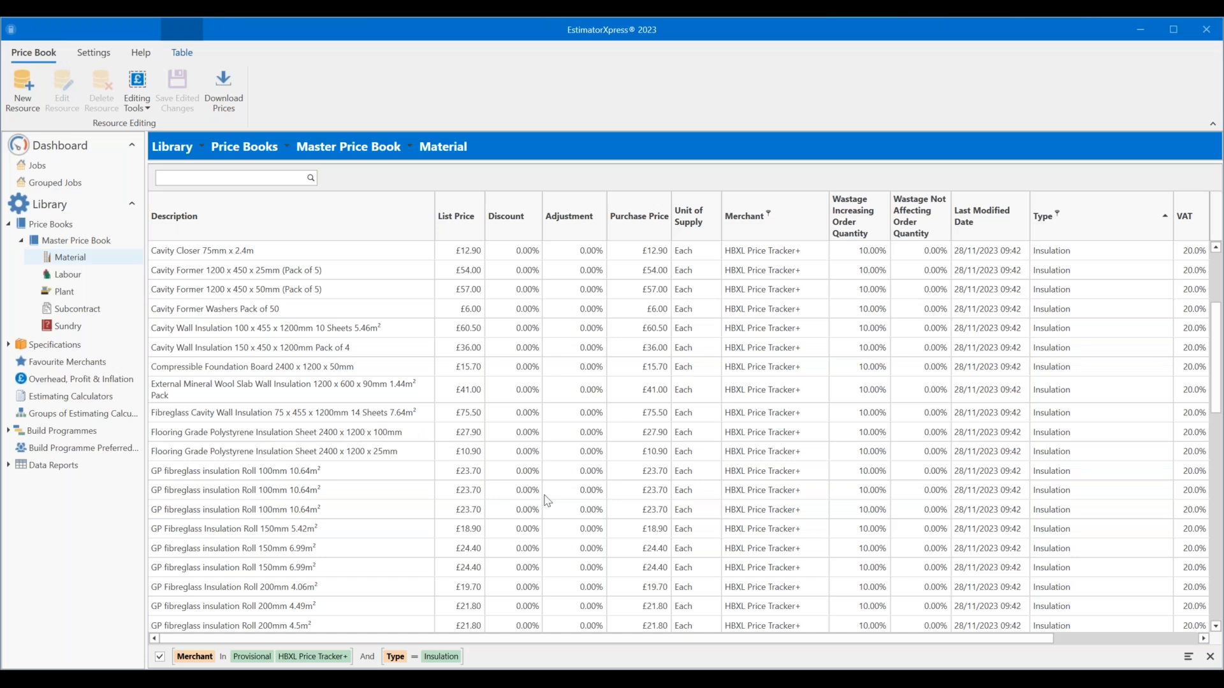
{"action": "scroll", "coordinate": [486, 508], "scroll_direction": "down", "scroll_amount": 10}
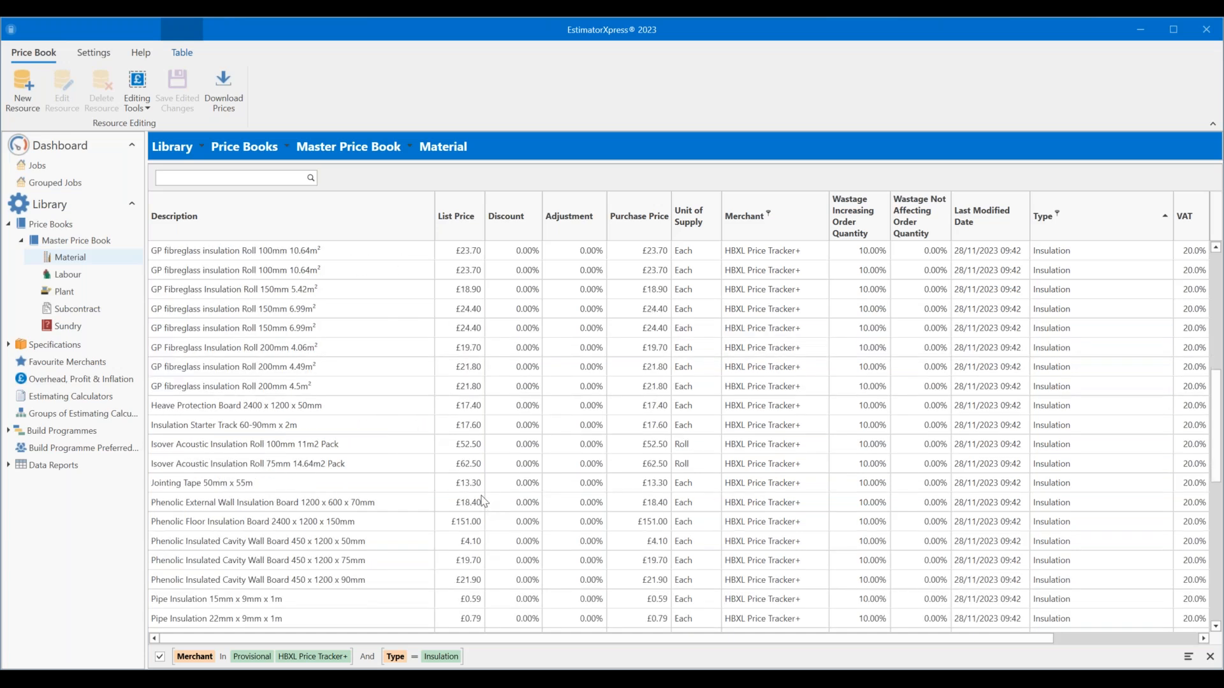
{"action": "scroll", "coordinate": [485, 502], "scroll_direction": "down", "scroll_amount": 4}
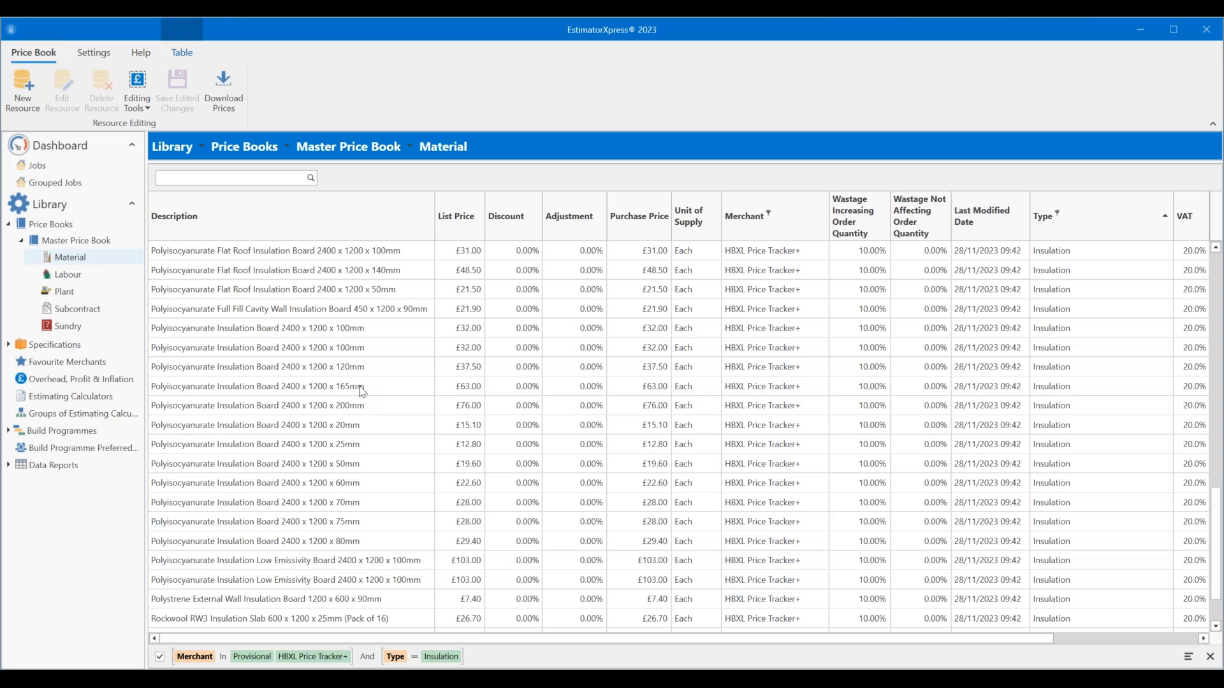
{"action": "scroll", "coordinate": [343, 431], "scroll_direction": "up", "scroll_amount": 10}
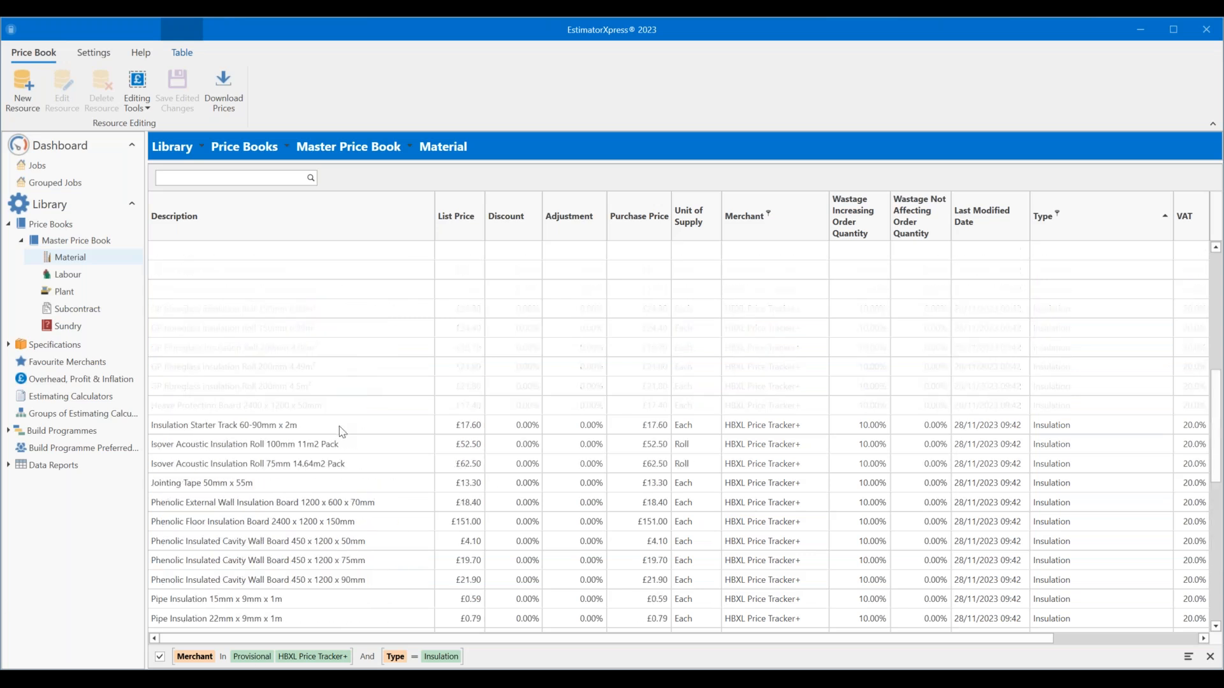
{"action": "scroll", "coordinate": [343, 433], "scroll_direction": "up", "scroll_amount": 5}
{"action": "scroll", "coordinate": [343, 433], "scroll_direction": "down", "scroll_amount": 7}
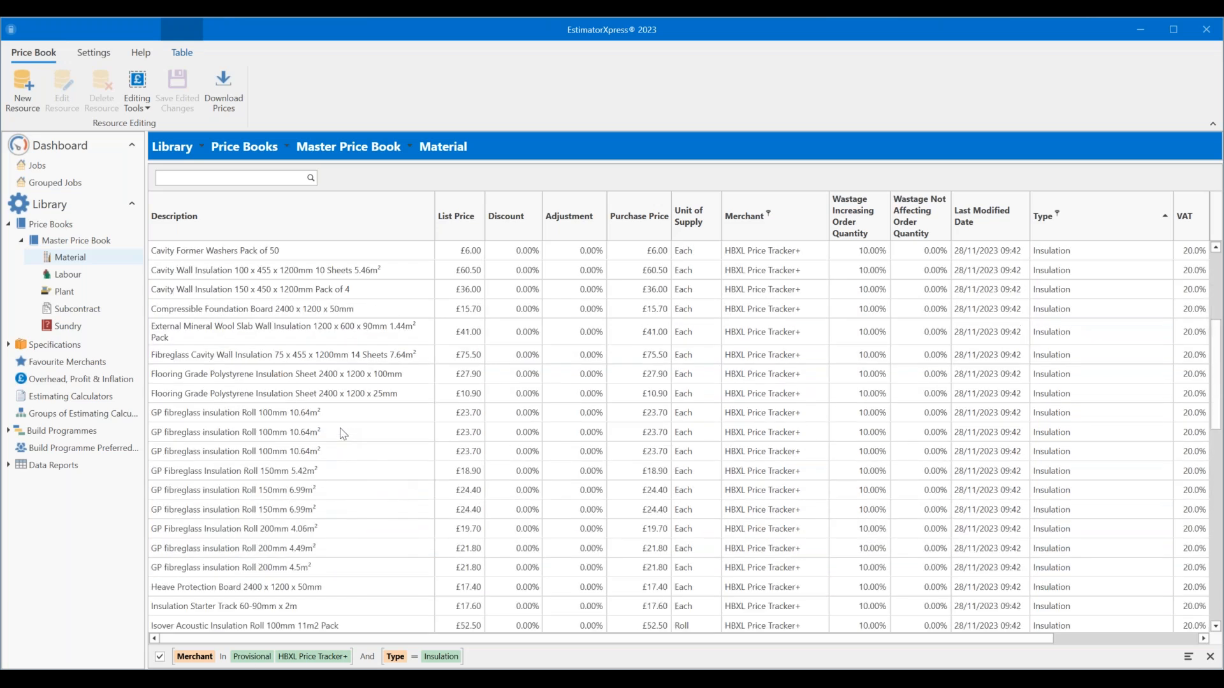
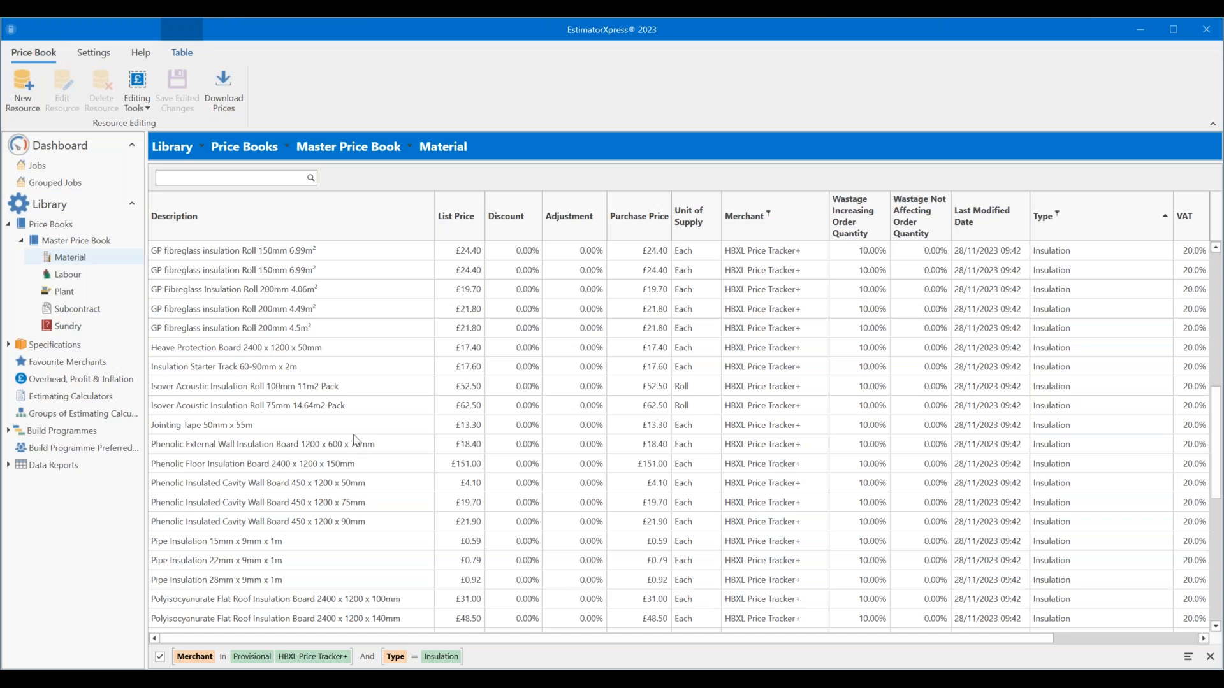
- Examine the 150mm 5.42m² GP fibreglass roll, the external mineral wool slab and the 100mm flooring grade polystyrene sheet
{"action": "scroll", "coordinate": [355, 440], "scroll_direction": "up", "scroll_amount": 2}
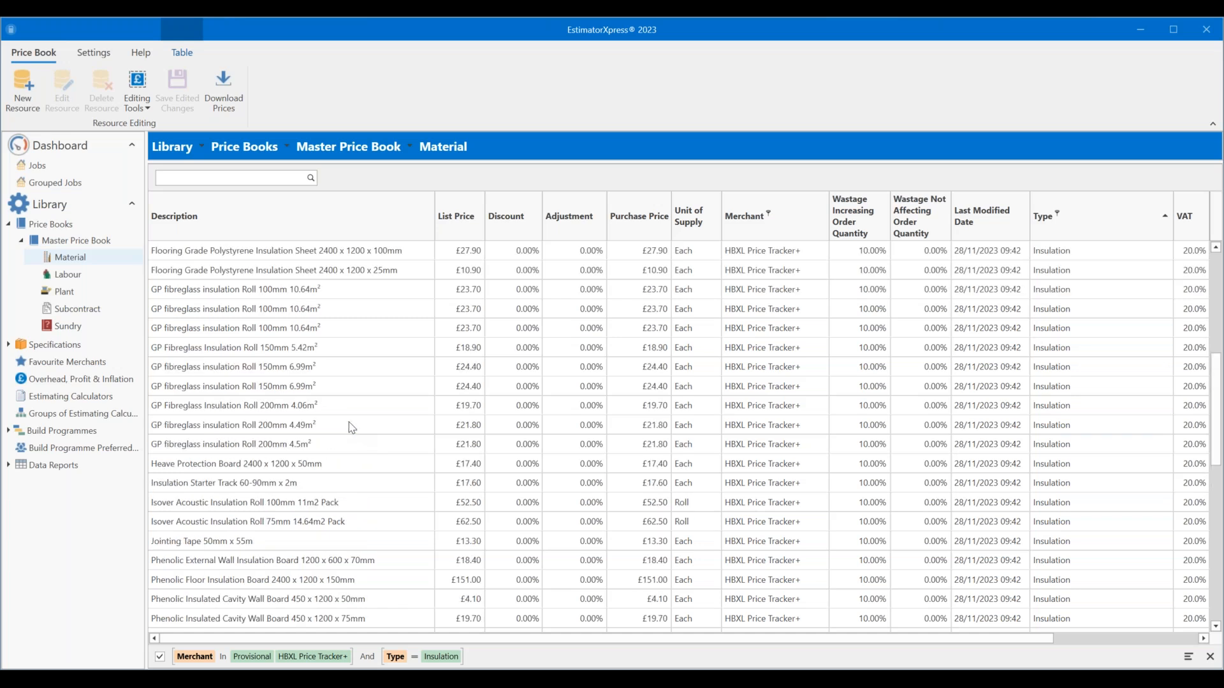
{"action": "left_click", "coordinate": [268, 350]}
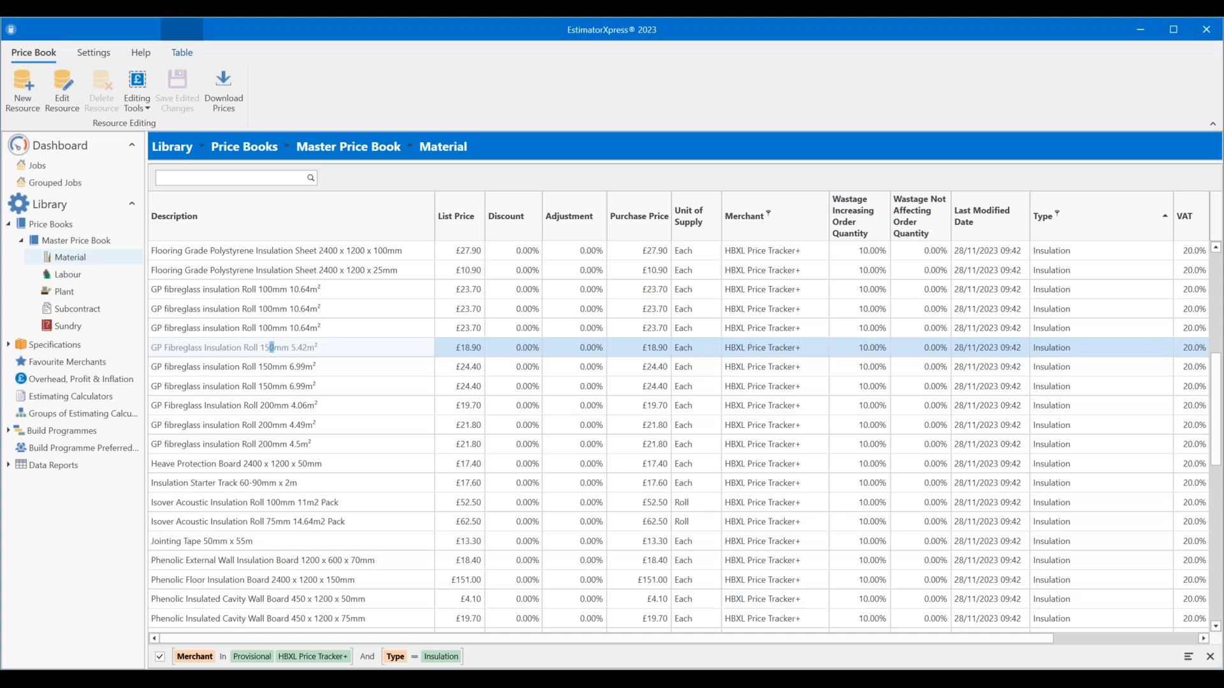
{"action": "left_click", "coordinate": [363, 341]}
{"action": "scroll", "coordinate": [364, 340], "scroll_direction": "up", "scroll_amount": 4}
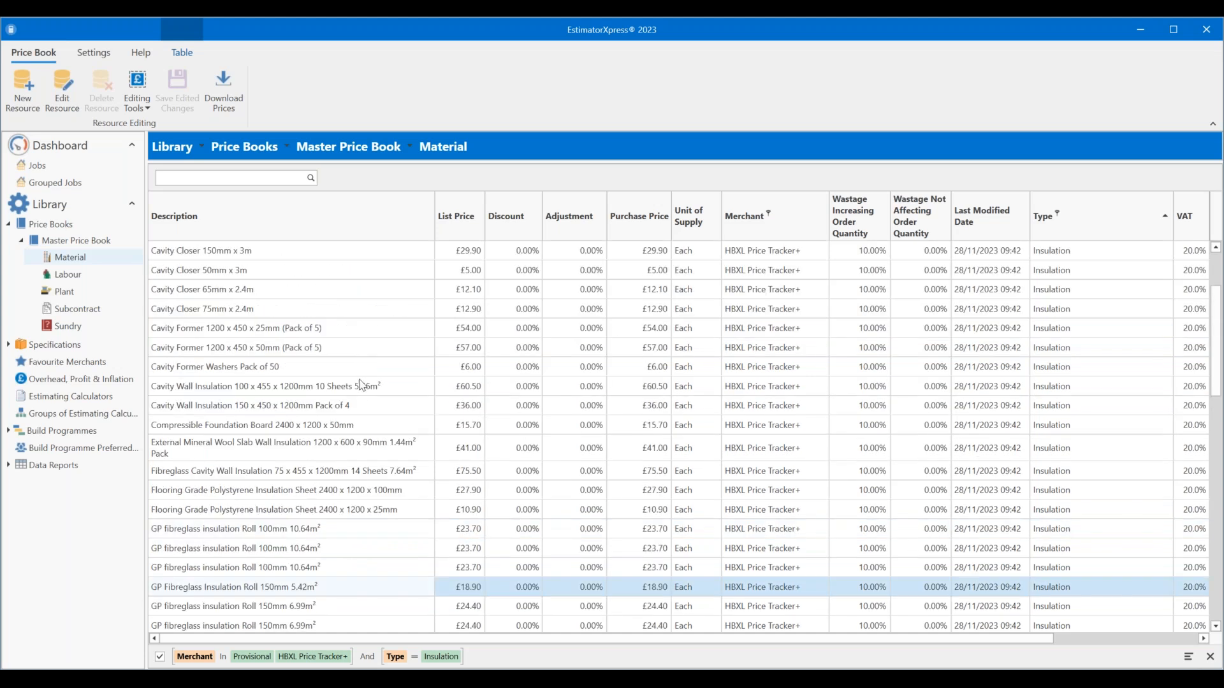
{"action": "left_click", "coordinate": [368, 447]}
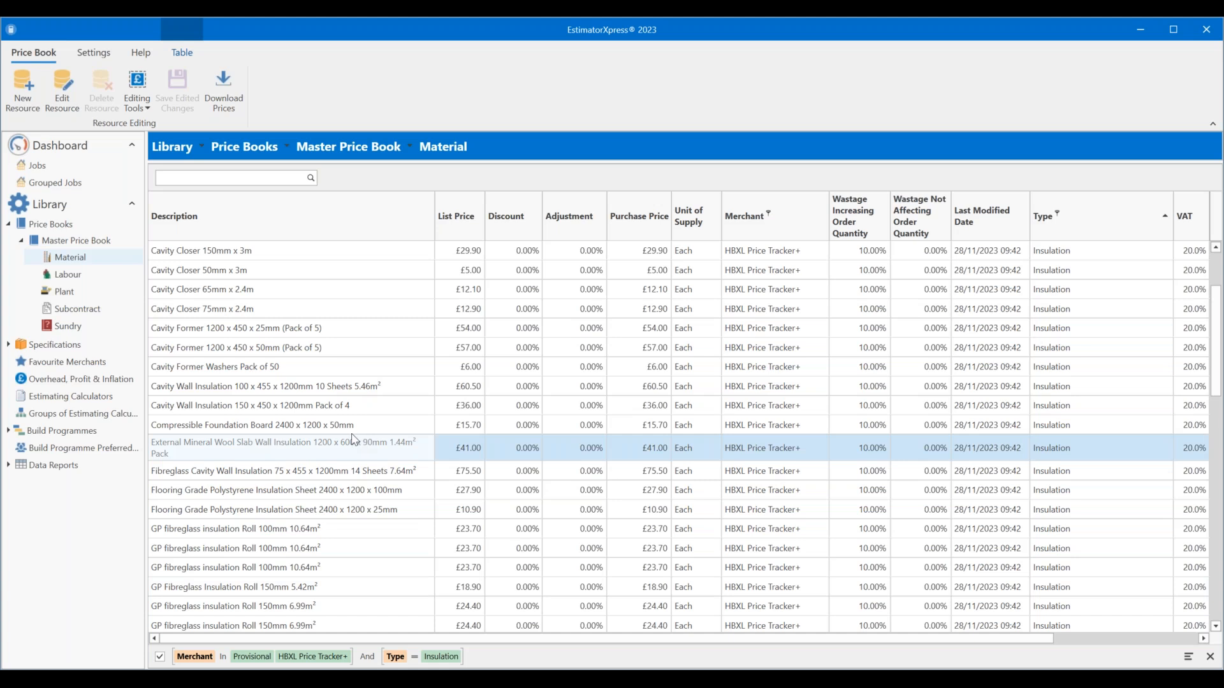
{"action": "left_click", "coordinate": [329, 490]}
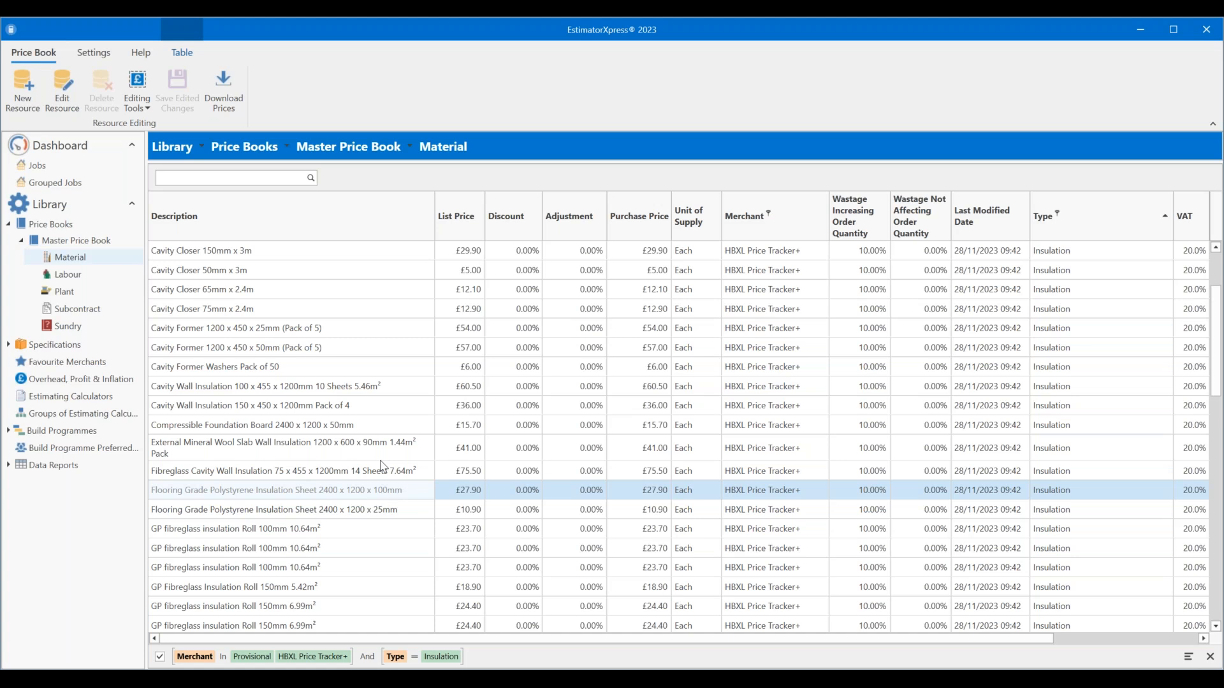
- Start a new material resource based on GP Fibreglass Insulation Roll 150mm 5.42m² and select its description text
{"action": "scroll", "coordinate": [390, 490], "scroll_direction": "down", "scroll_amount": 2}
{"action": "left_click", "coordinate": [327, 451]}
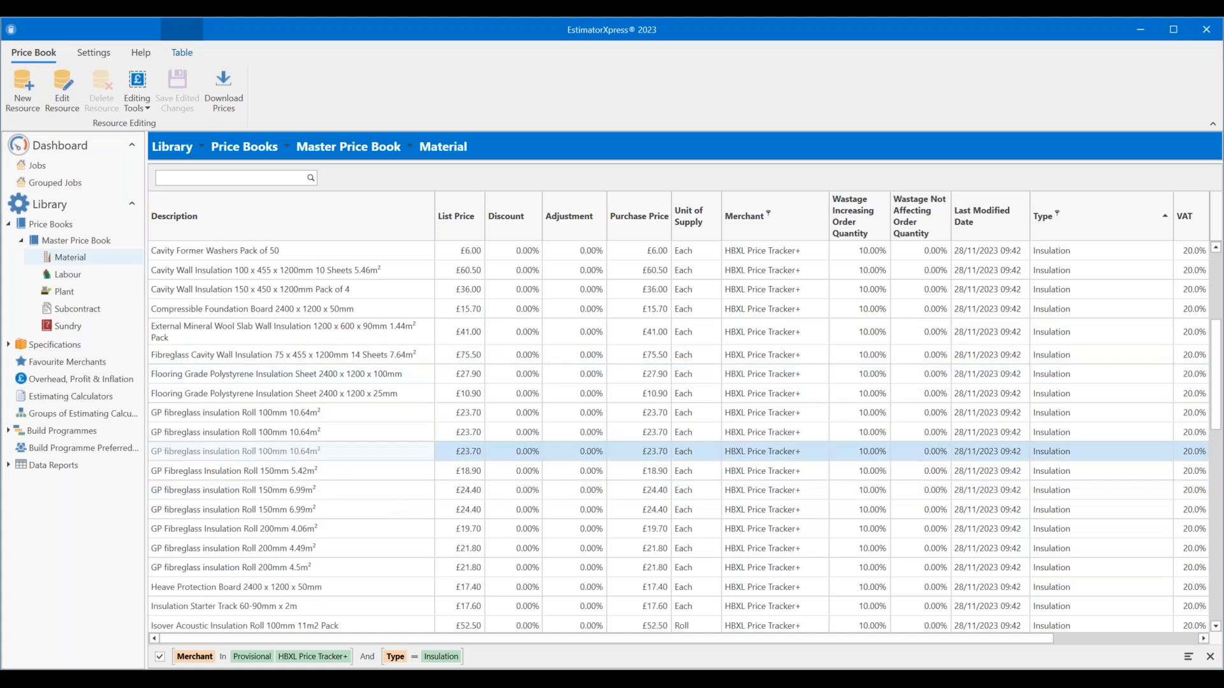
{"action": "left_click", "coordinate": [264, 470]}
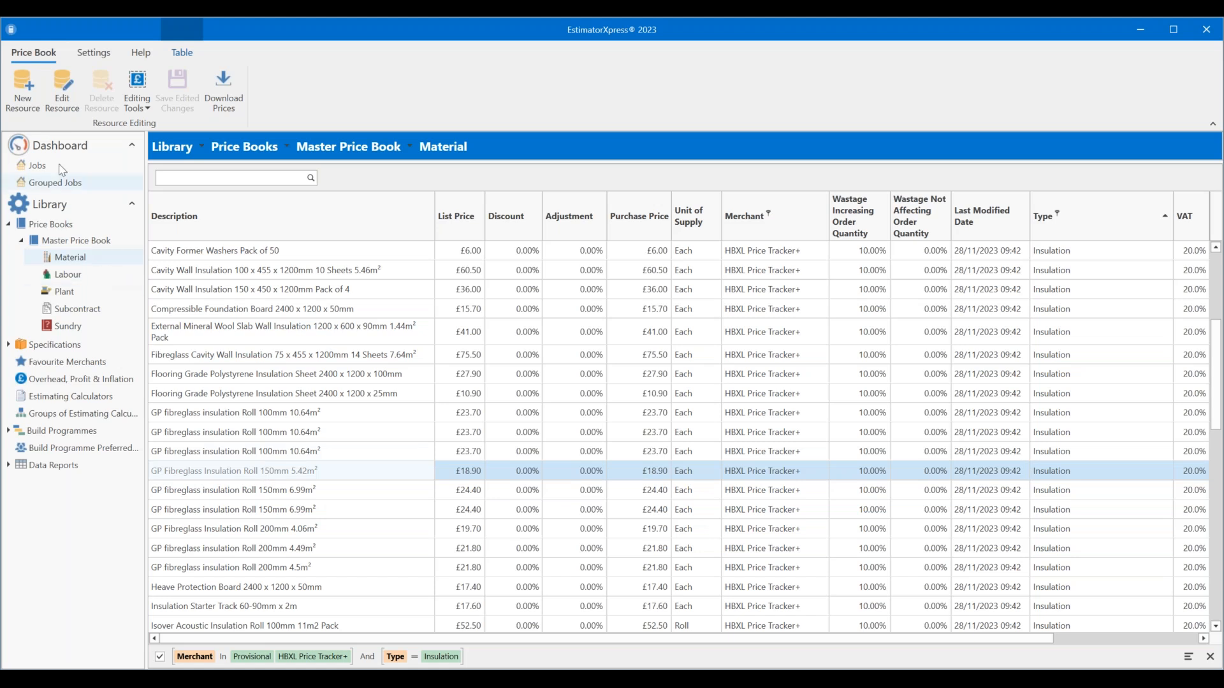
{"action": "left_click", "coordinate": [19, 91]}
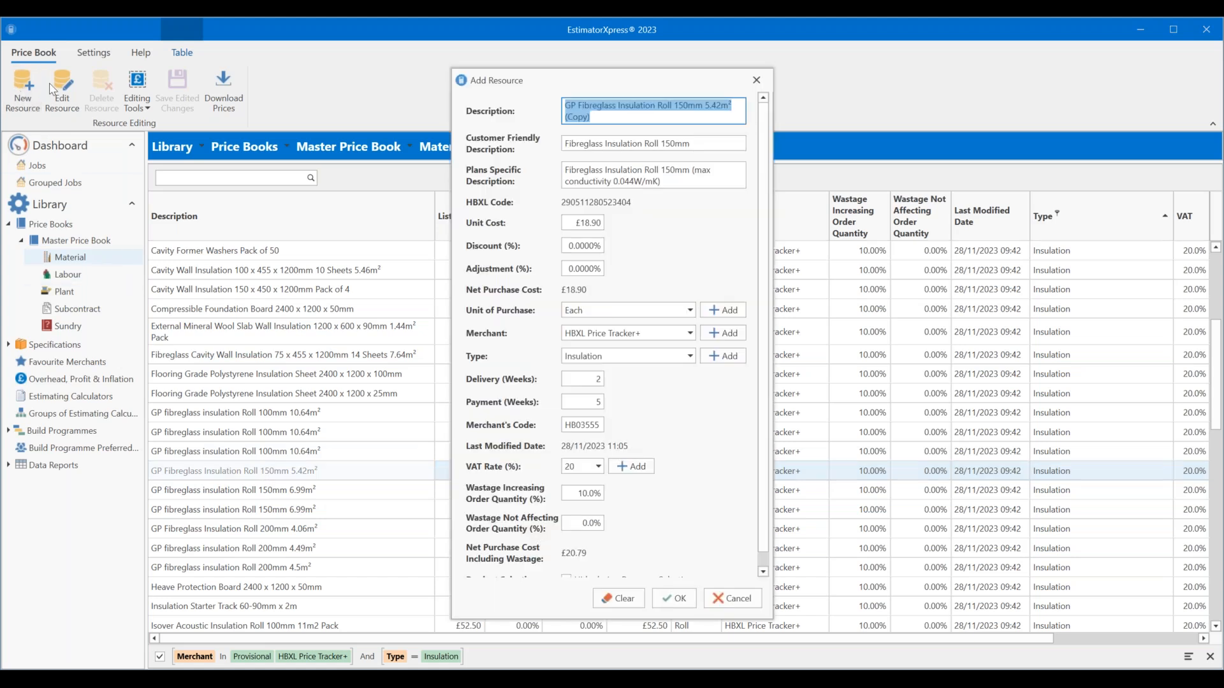
{"action": "left_click_drag", "start_coordinate": [568, 80], "coordinate": [566, 77]}
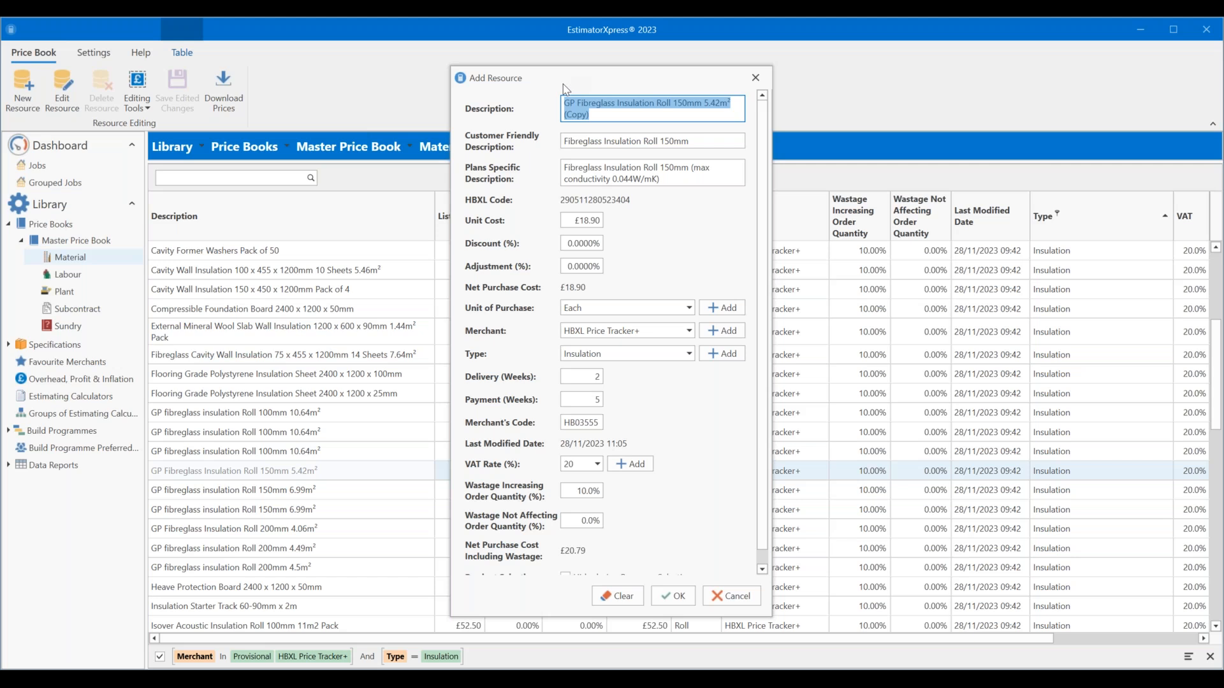
{"action": "left_click", "coordinate": [618, 115]}
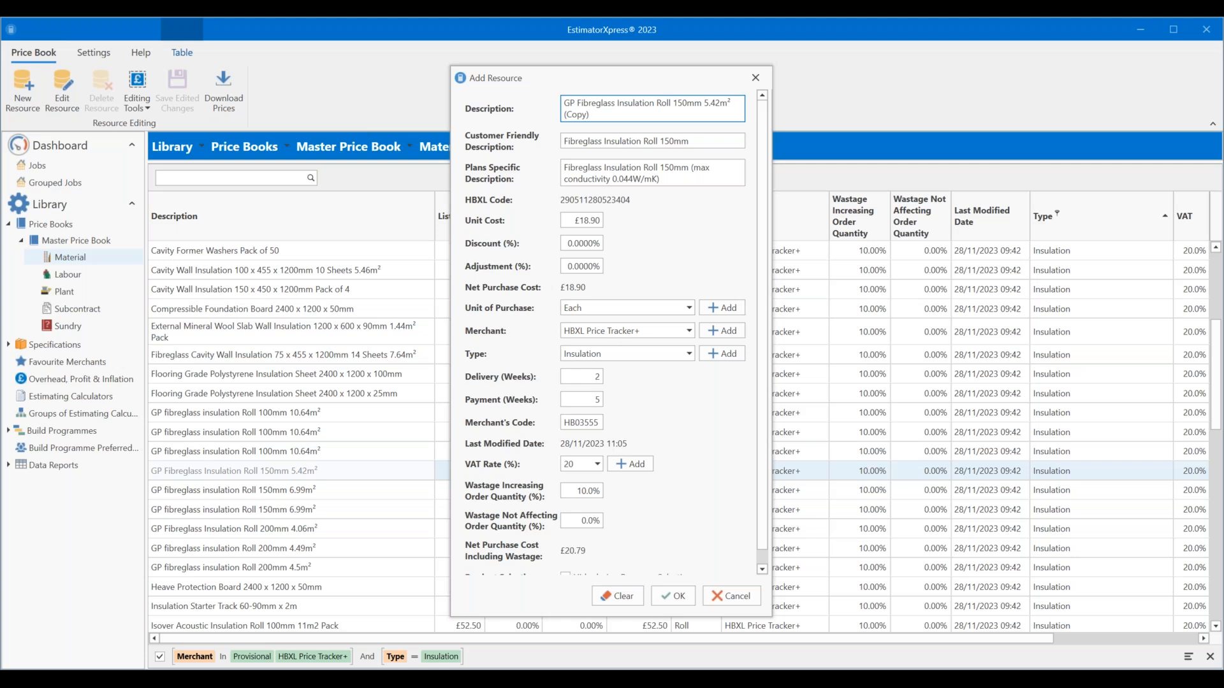
{"action": "left_click_drag", "start_coordinate": [604, 115], "coordinate": [547, 117]}
- Switch to the browser showing Insulation Superstore's sheep's wool loft rolls and enlarge its window over the price book
{"action": "left_click_drag", "start_coordinate": [828, 17], "coordinate": [963, 74]}
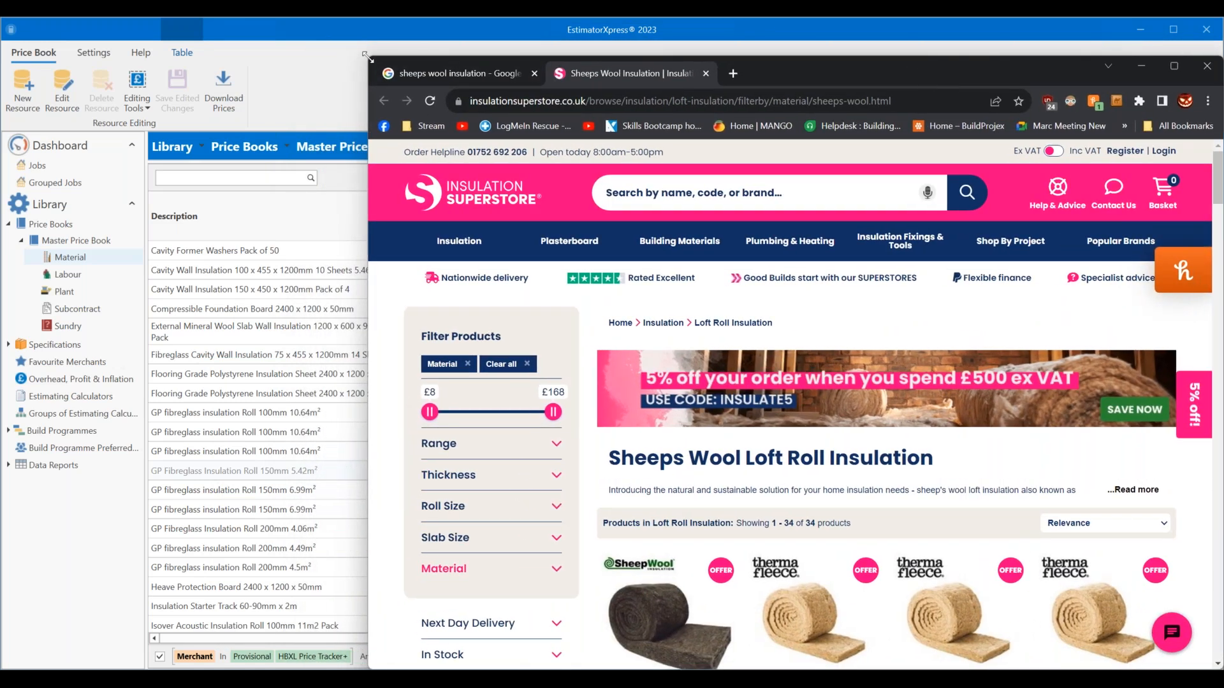
{"action": "left_click_drag", "start_coordinate": [368, 56], "coordinate": [30, 28]}
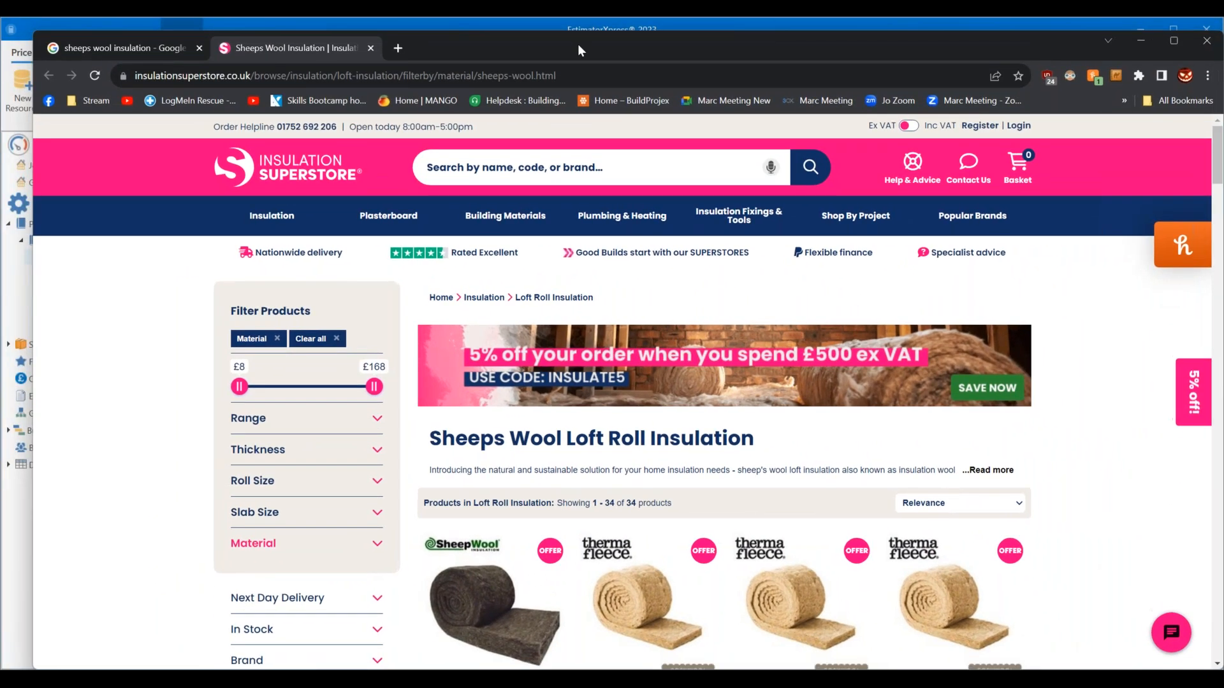
{"action": "left_click_drag", "start_coordinate": [573, 44], "coordinate": [564, 39]}
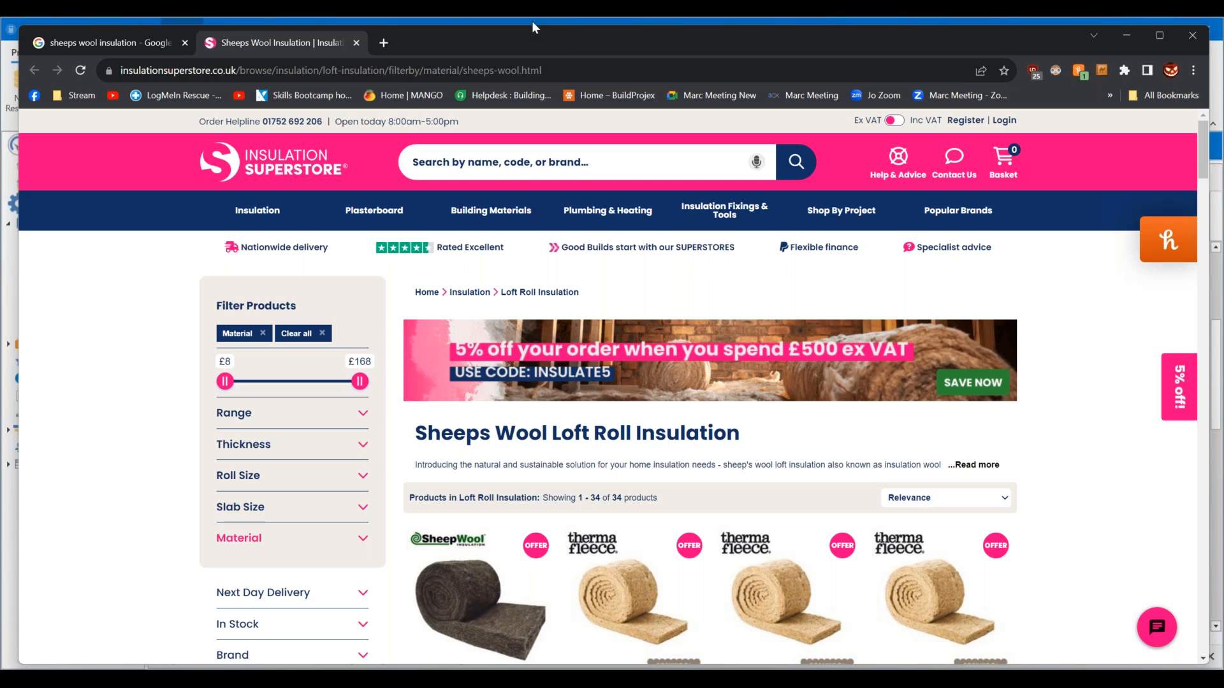
{"action": "mouse_move", "coordinate": [733, 211]}
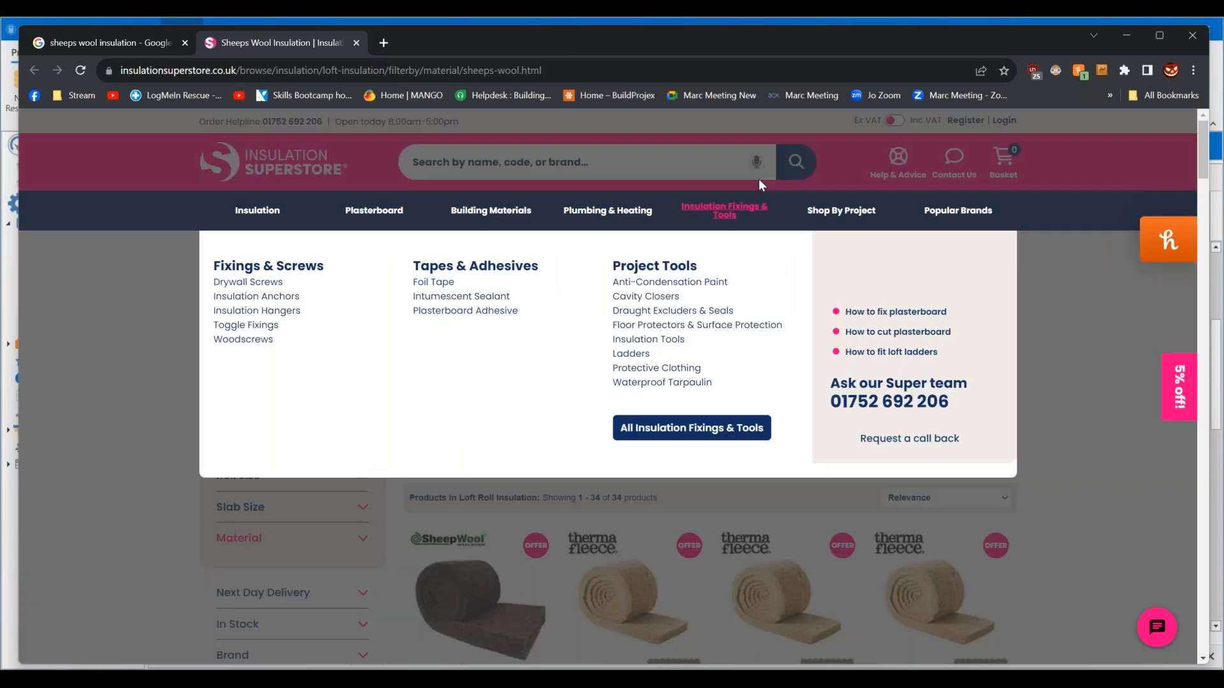
- Set the store's prices to display excluding VAT
{"action": "left_click", "coordinate": [897, 122]}
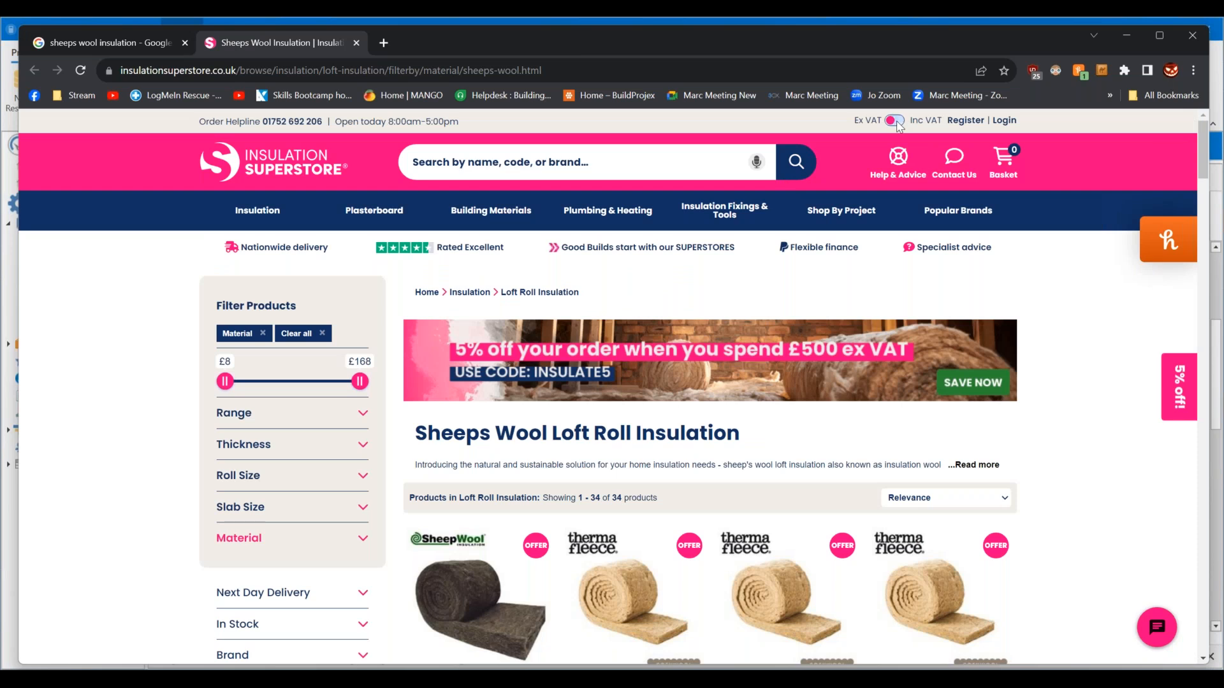
{"action": "left_click", "coordinate": [897, 122]}
{"action": "left_click", "coordinate": [897, 122]}
{"action": "left_click", "coordinate": [897, 122]}
{"action": "left_click", "coordinate": [897, 122]}
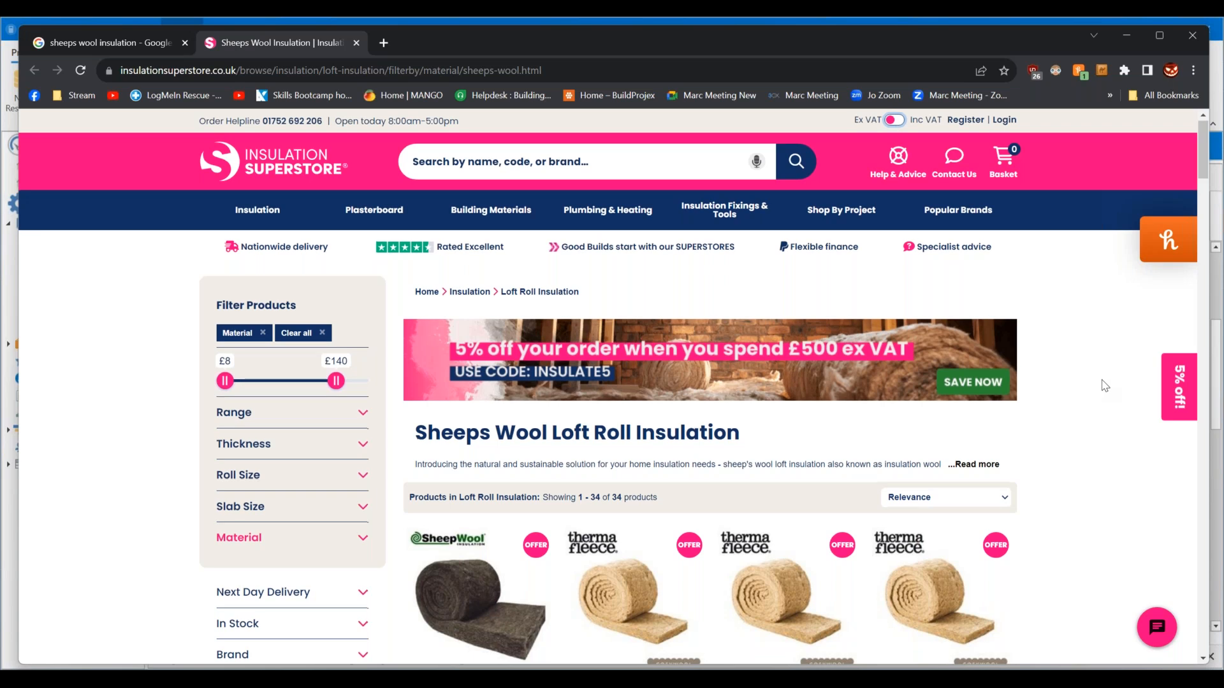
- Browse the loft roll products and open the Thermafleece CosyWool 150mm x 570mm - 4.9m2 product page
{"action": "scroll", "coordinate": [1105, 386], "scroll_direction": "down", "scroll_amount": 5}
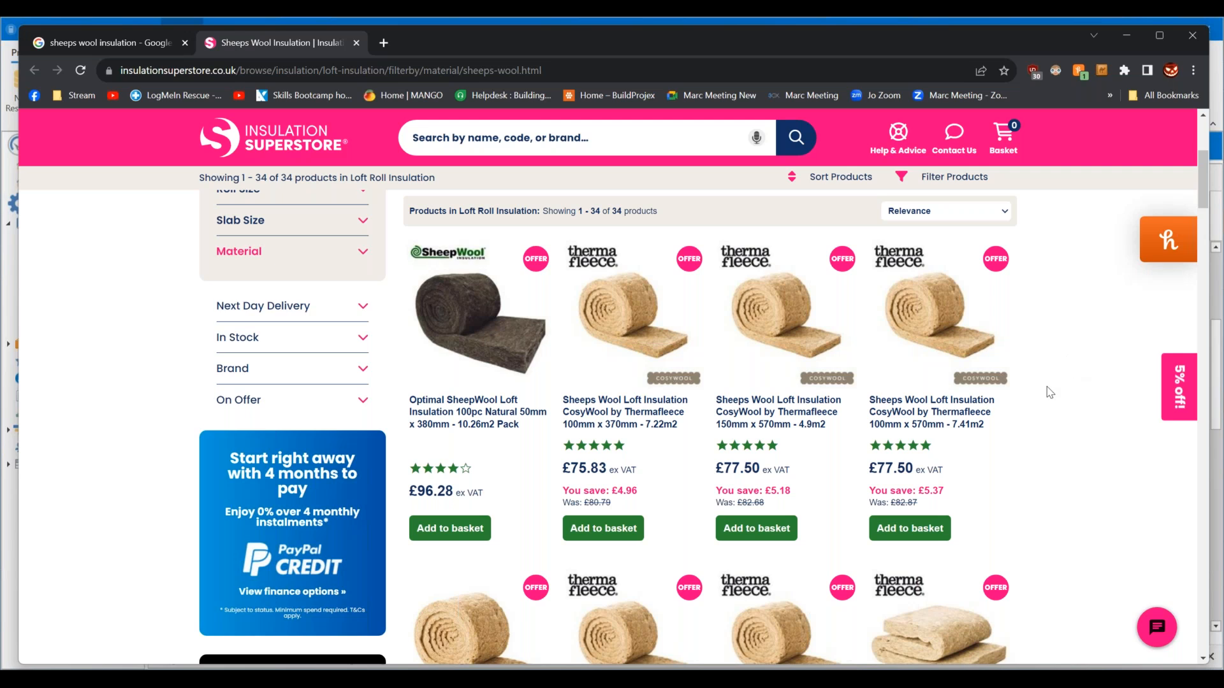
{"action": "scroll", "coordinate": [1049, 392], "scroll_direction": "down", "scroll_amount": 2}
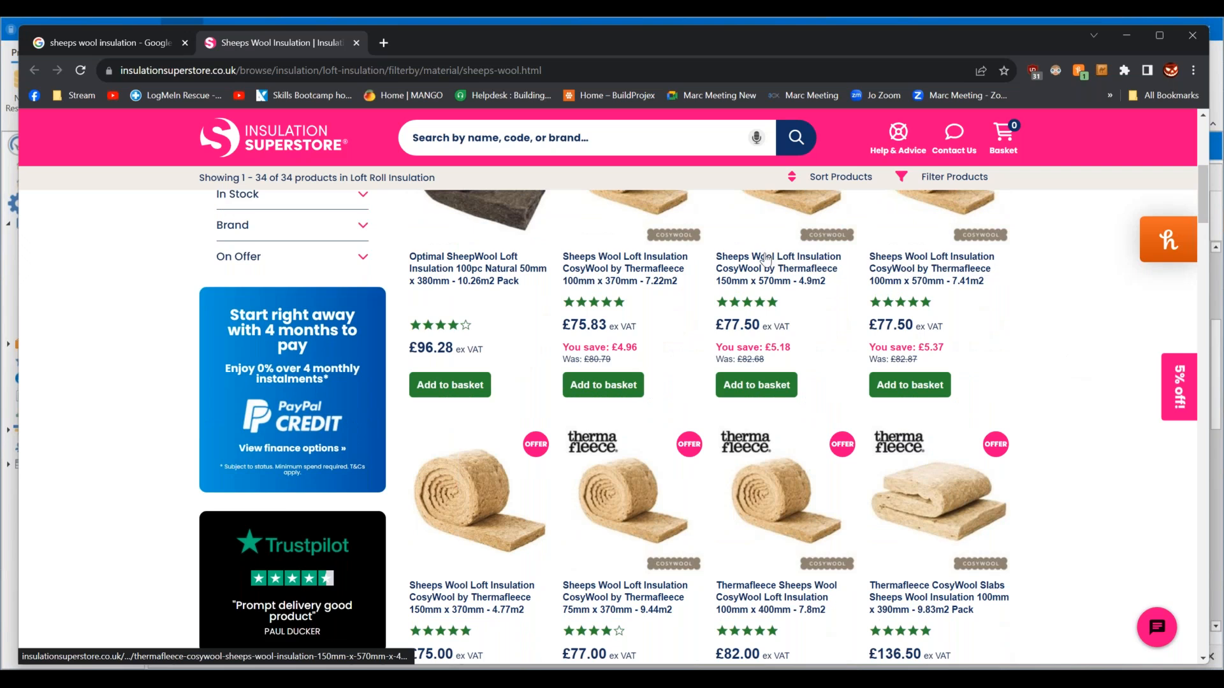
{"action": "scroll", "coordinate": [475, 477], "scroll_direction": "down", "scroll_amount": 1}
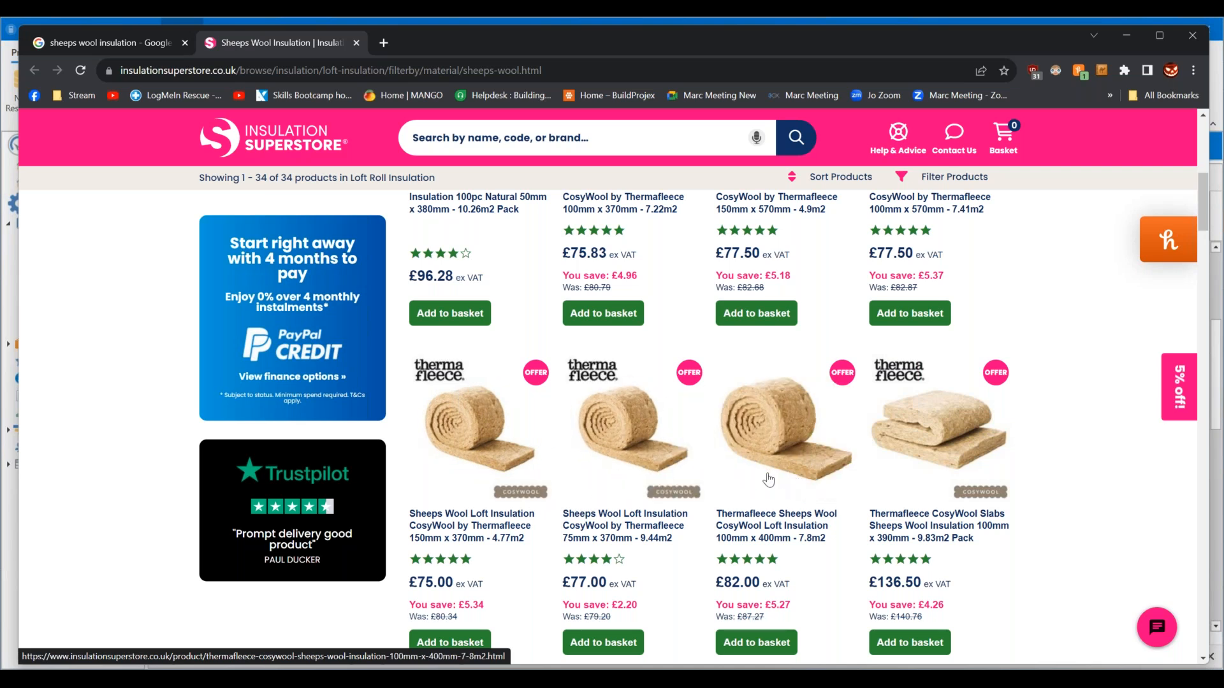
{"action": "scroll", "coordinate": [768, 480], "scroll_direction": "up", "scroll_amount": 3}
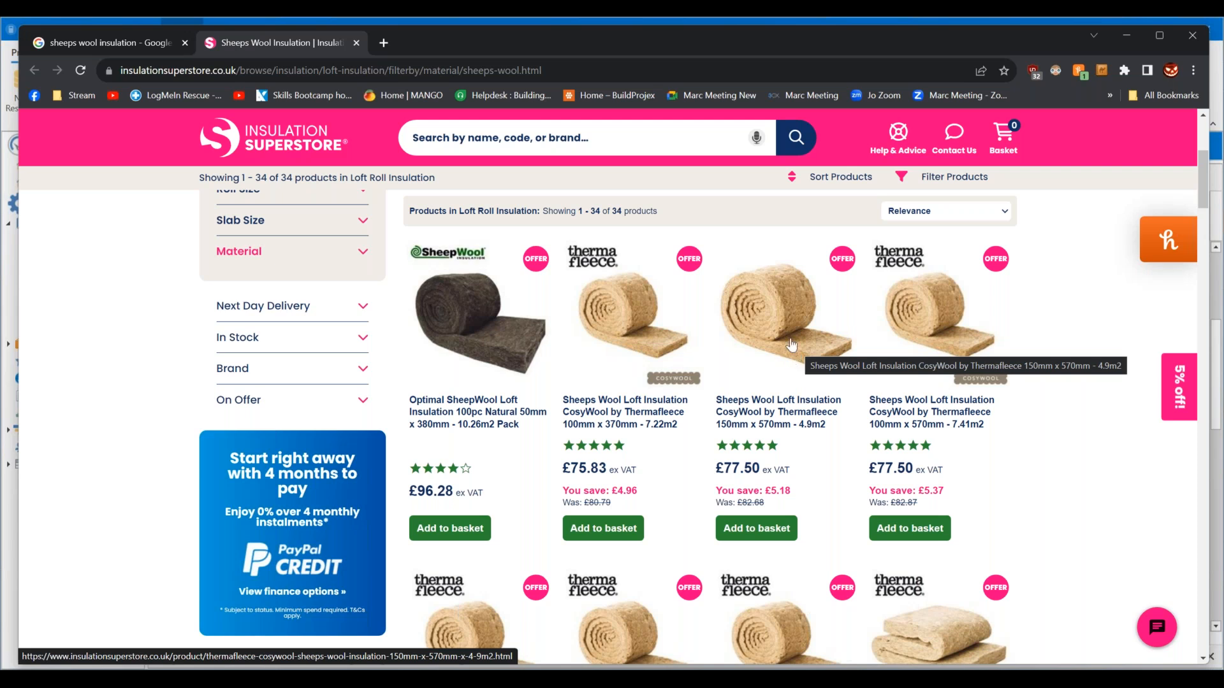
{"action": "left_click", "coordinate": [790, 351]}
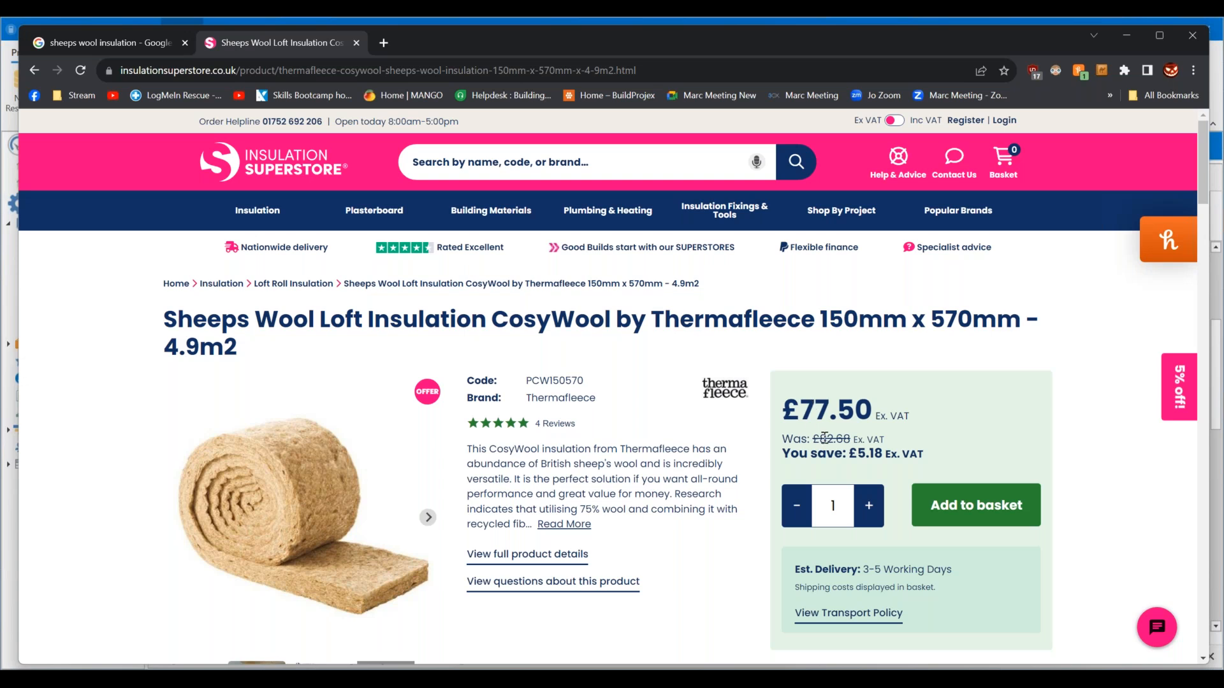
- Copy the full product title, Sheeps Wool Loft Insulation CosyWool by Thermafleece 150mm x 570mm - 4.9m2, from the product page
{"action": "left_click_drag", "start_coordinate": [821, 440], "coordinate": [854, 444]}
{"action": "left_click_drag", "start_coordinate": [162, 322], "coordinate": [997, 311]}
{"action": "left_click_drag", "start_coordinate": [1053, 317], "coordinate": [425, 357]}
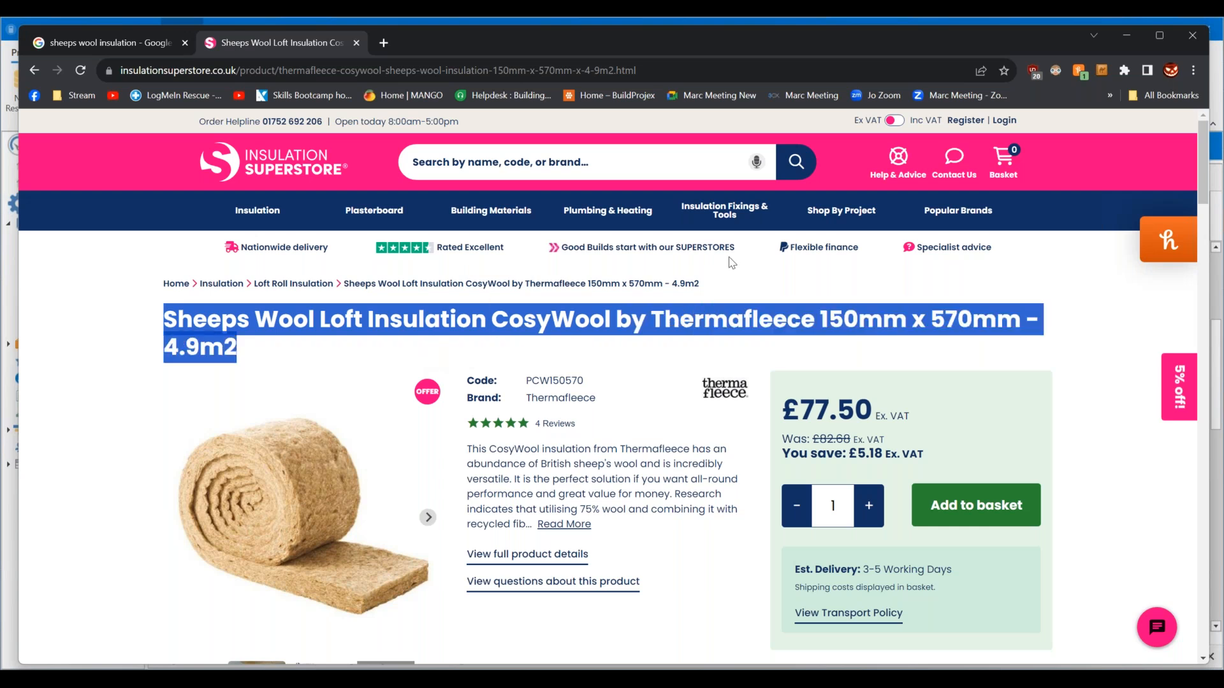
{"action": "right_click", "coordinate": [706, 315]}
{"action": "left_click", "coordinate": [741, 332]}
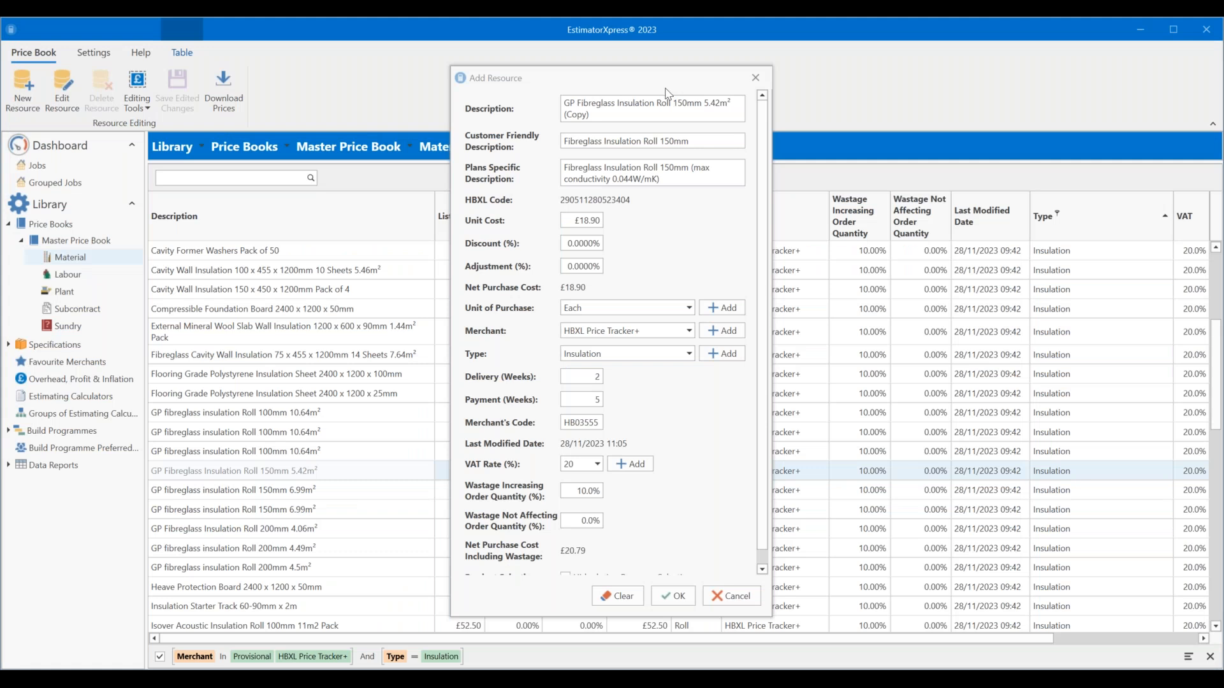
- In EstimatorXpress, replace all three descriptions with "Sheeps Wool Loft Insulation CosyWool by Thermafleece 150mm x 570mm - 4.9m2"
{"action": "left_click_drag", "start_coordinate": [657, 120], "coordinate": [498, 83]}
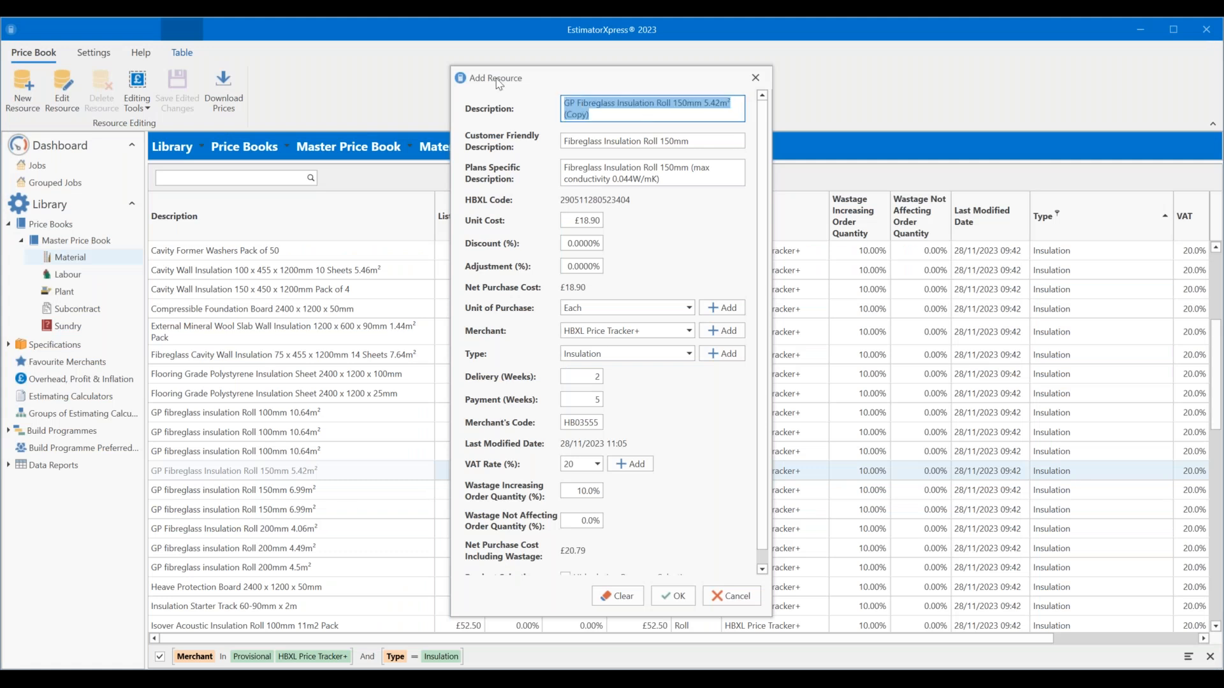
{"action": "type", "text": "Sheeps Wool Loft Insulation CosyWool by Thermafleece 150mm x 570mm - 4.9m2"}
{"action": "key", "text": "Tab"}
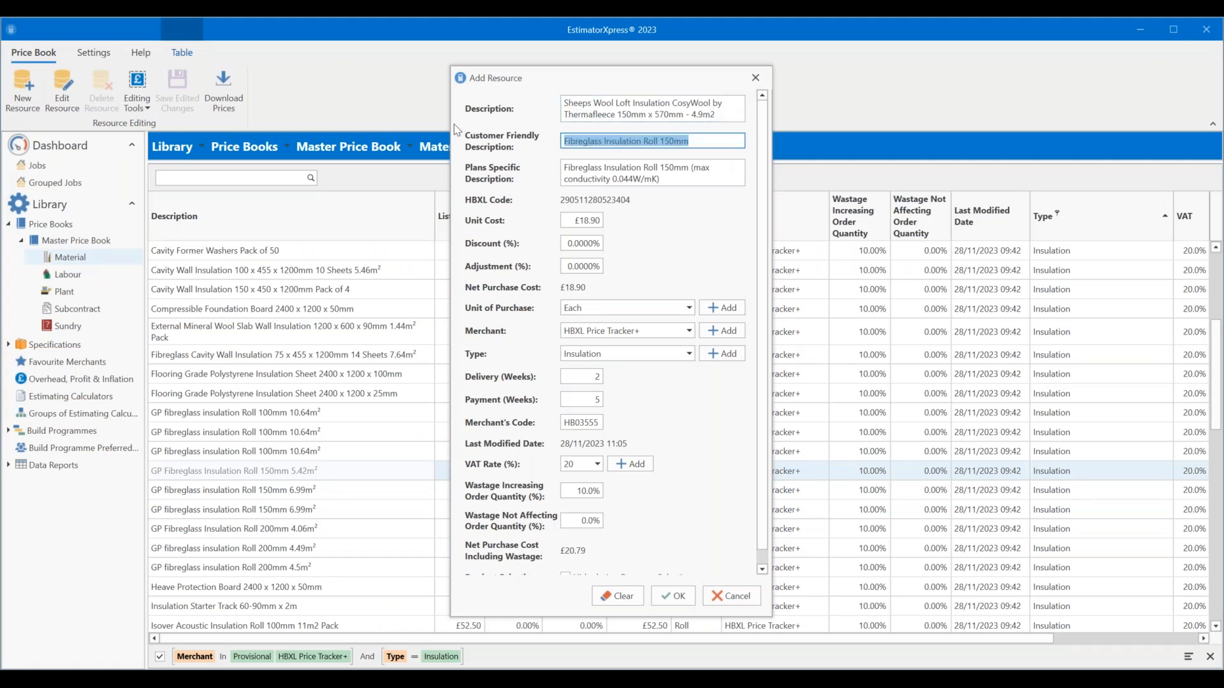
{"action": "type", "text": "Sheeps Wool Loft Insulation CosyWool by Thermafleece 150mm x 570mm - 4.9m2"}
{"action": "key", "text": "Tab"}
{"action": "type", "text": "Sheeps Wool Loft Insulation CosyWool by Thermafleece 150mm x 570mm - 4.9m2"}
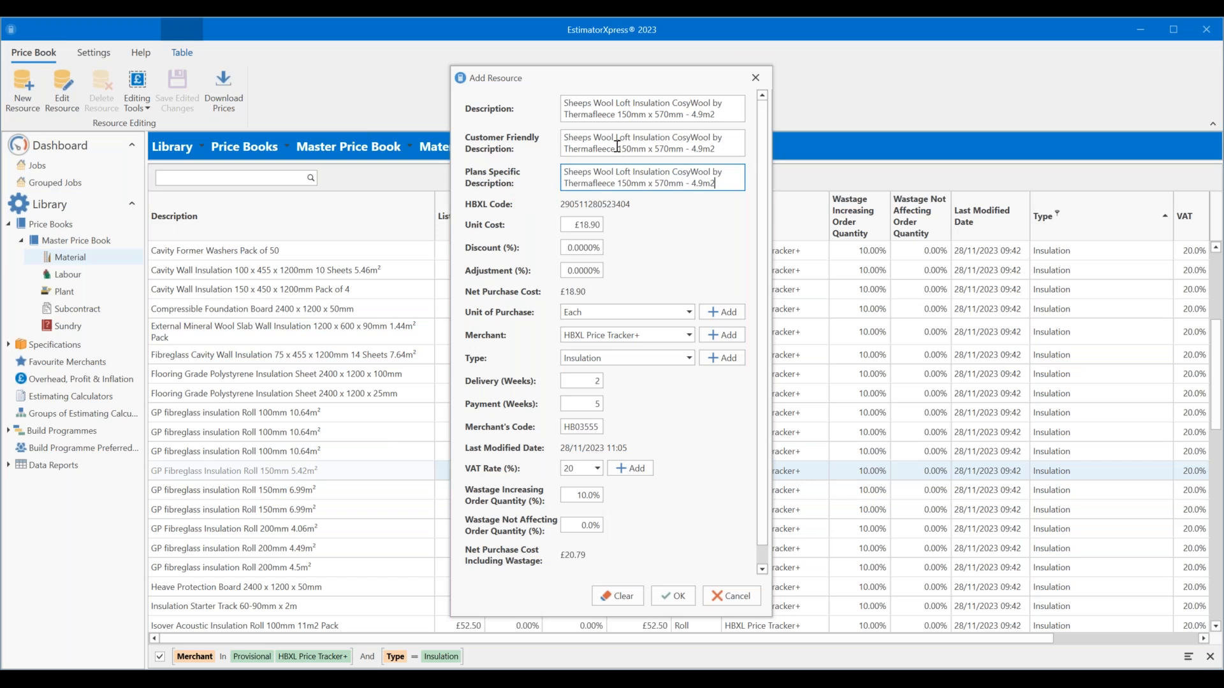
- Shorten the customer friendly description to "Sheeps Wool Loft Insulation 150mm"
{"action": "left_click_drag", "start_coordinate": [649, 148], "coordinate": [722, 161]}
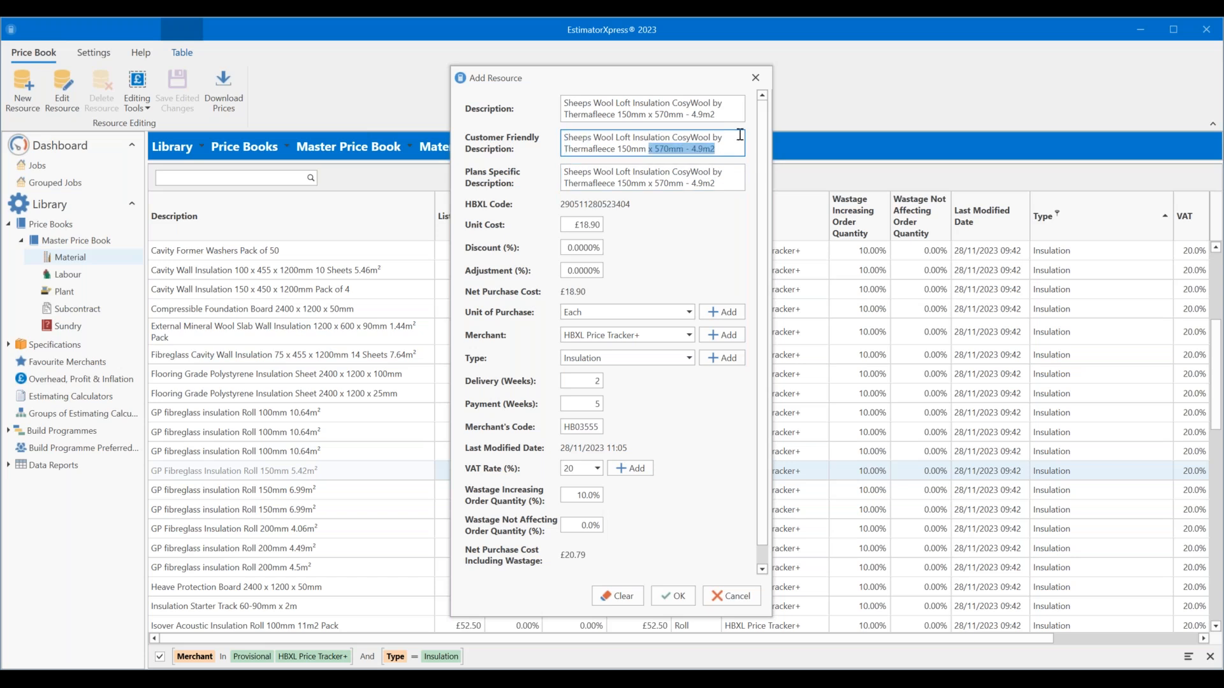
{"action": "key", "text": "BackSpace"}
{"action": "key", "text": "BackSpace"}
{"action": "left_click_drag", "start_coordinate": [673, 137], "coordinate": [620, 151]}
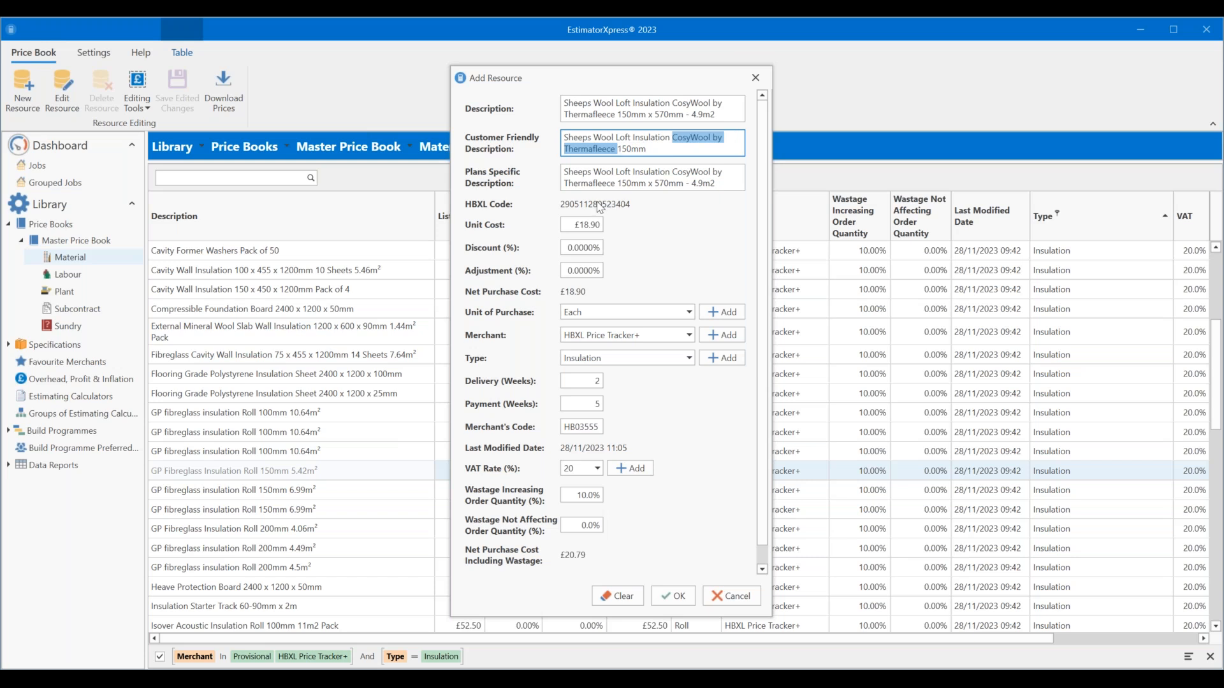
{"action": "key", "text": "Delete"}
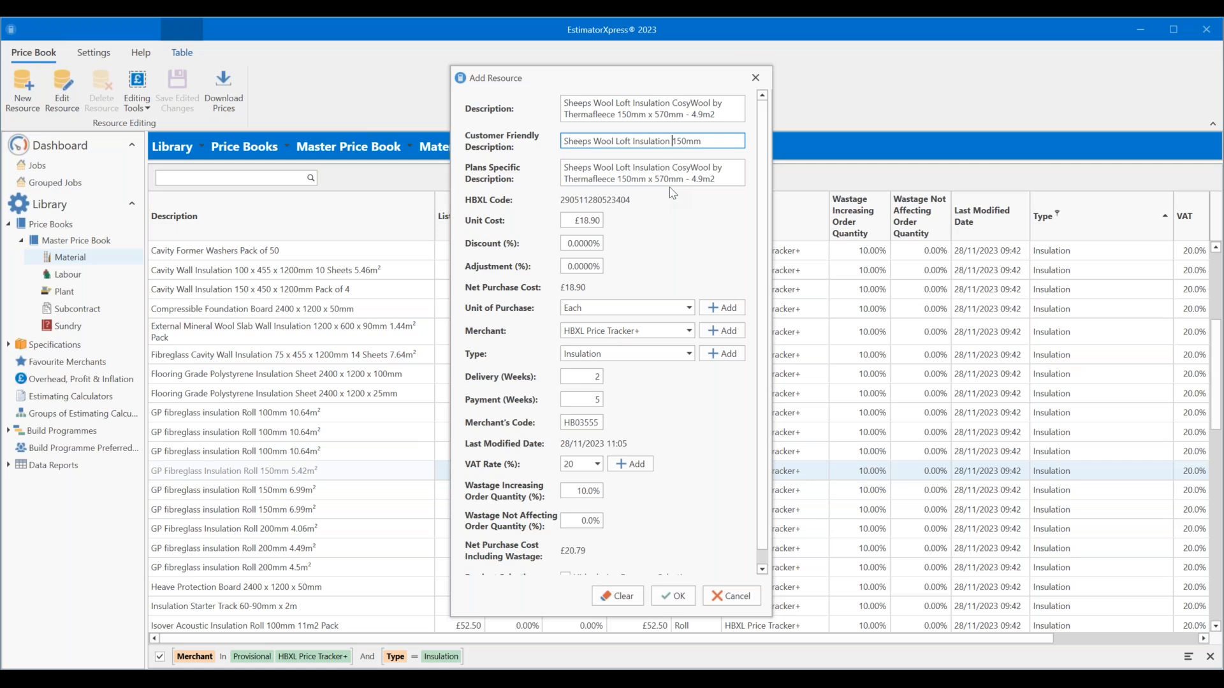
- Append "(0.039W/mK thermal conductivity)" to the plans specific description
{"action": "left_click", "coordinate": [710, 115]}
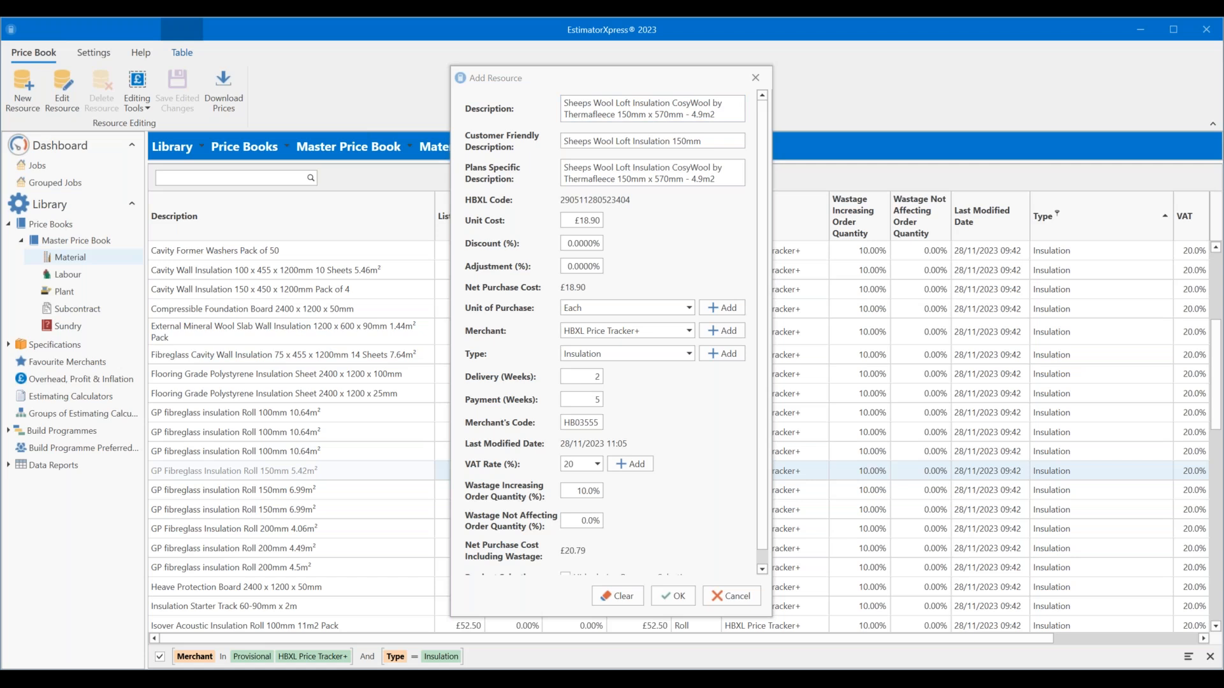
{"action": "left_click", "coordinate": [727, 178]}
{"action": "type", "text": "0.039W/mK thermal conductivity"}
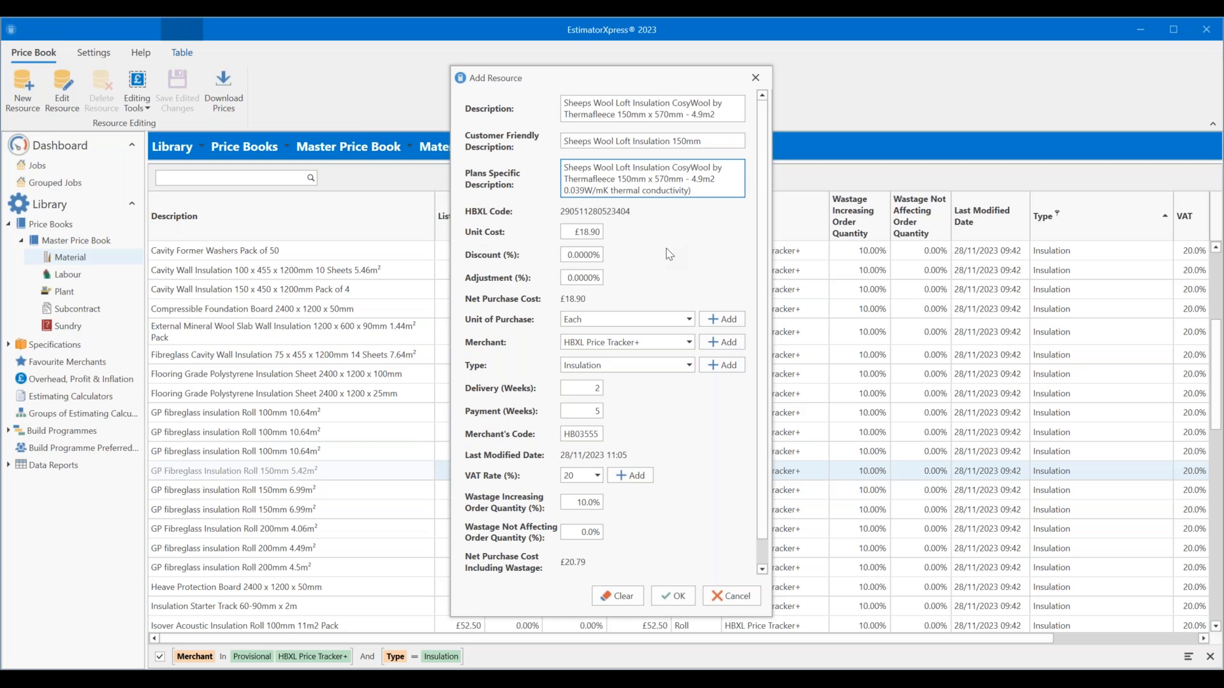
{"action": "type", "text": "("}
- Set the resource's unit cost to £82.68
{"action": "left_click", "coordinate": [576, 231]}
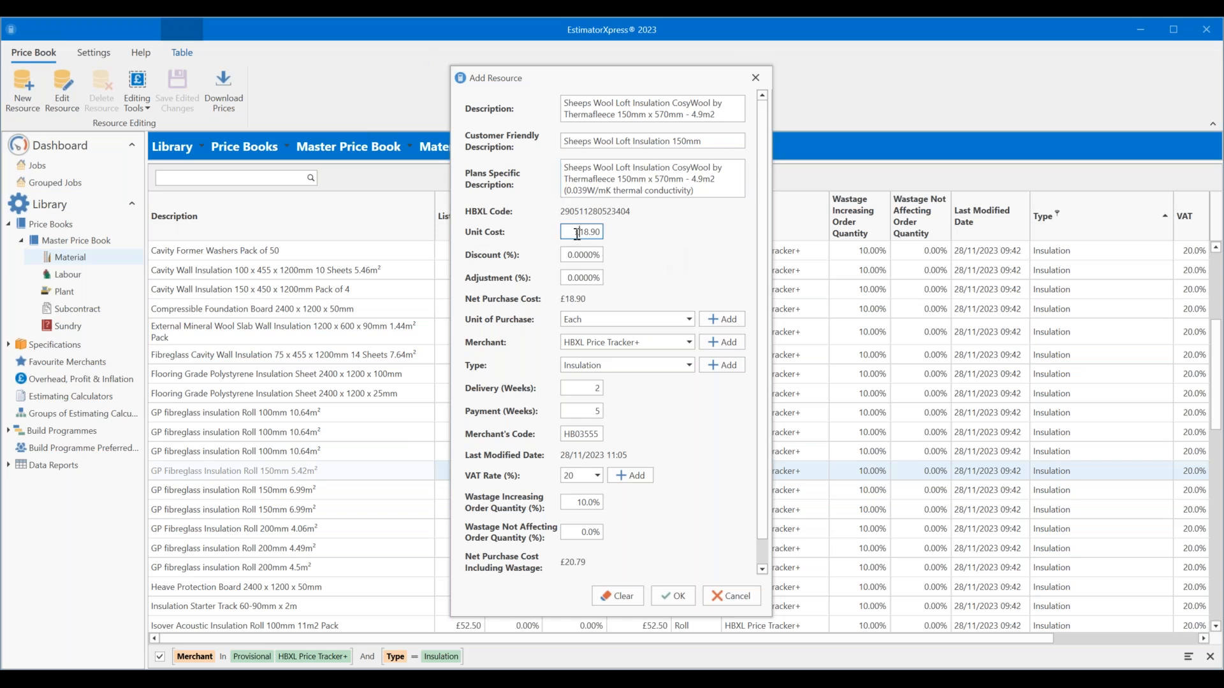
{"action": "left_click_drag", "start_coordinate": [578, 232], "coordinate": [615, 240]}
{"action": "left_click", "coordinate": [583, 232]}
{"action": "double_click", "coordinate": [583, 232]}
{"action": "type", "text": "82.68"}
- Set the unit of purchase to Roll and the merchant to Provisional
{"action": "left_click", "coordinate": [631, 321]}
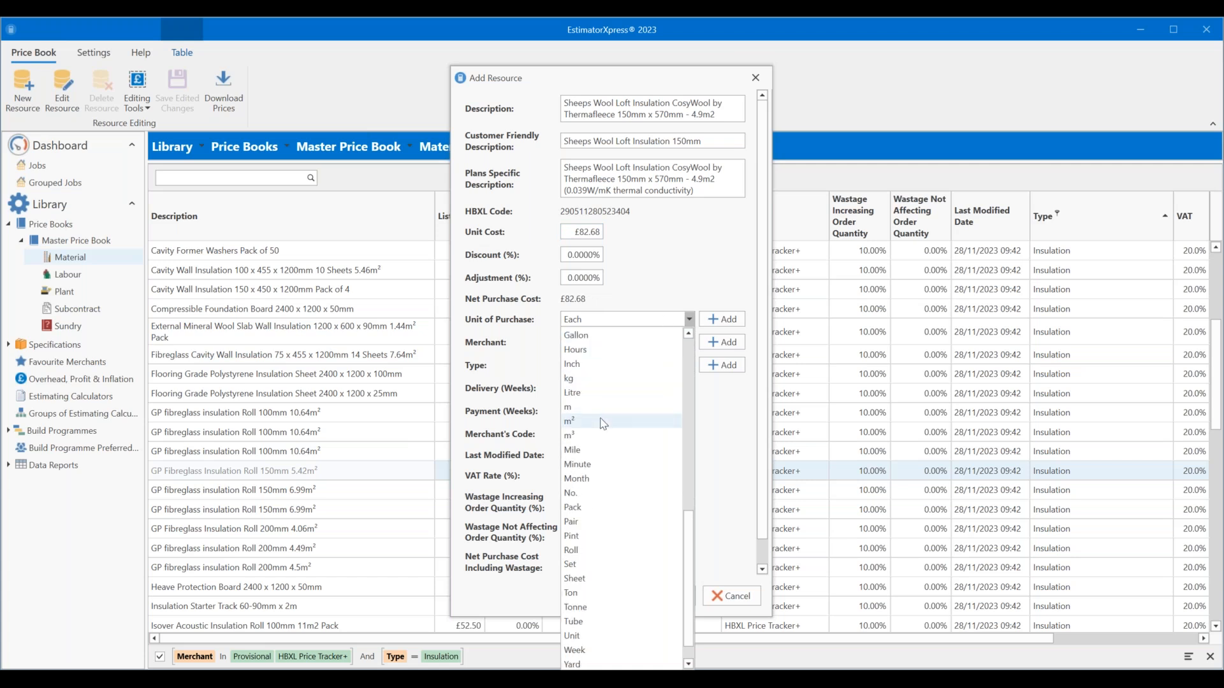
{"action": "left_click", "coordinate": [592, 551]}
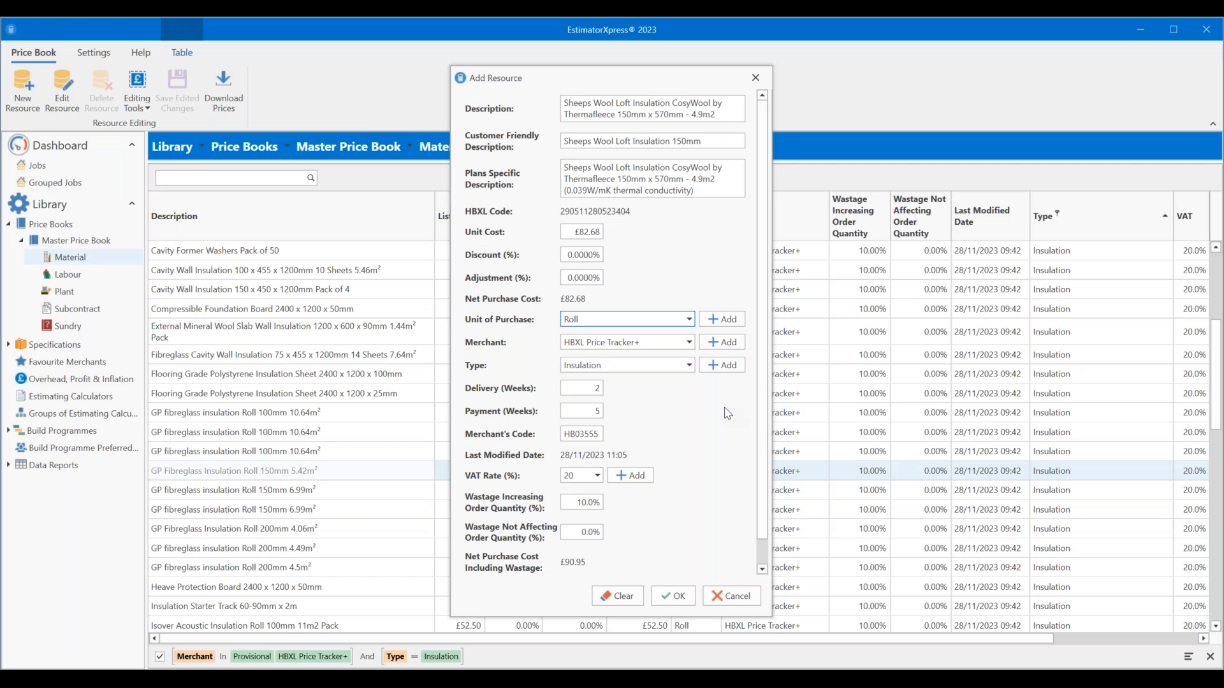
{"action": "left_click", "coordinate": [668, 345]}
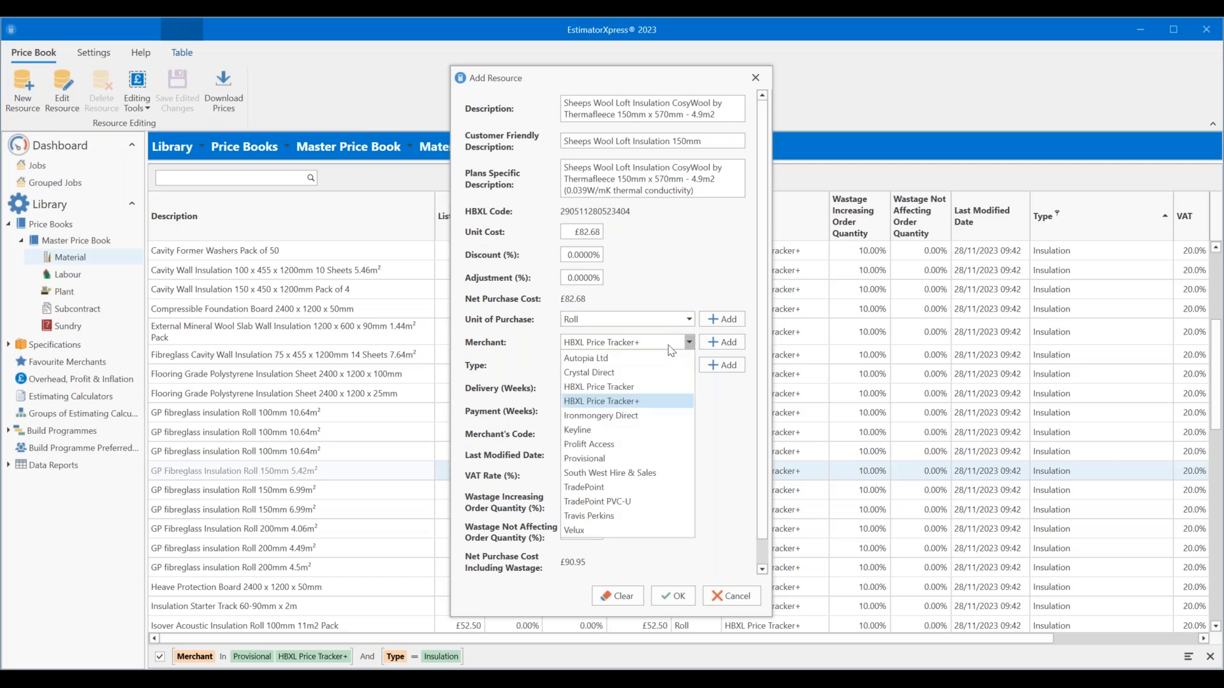
{"action": "left_click", "coordinate": [609, 460]}
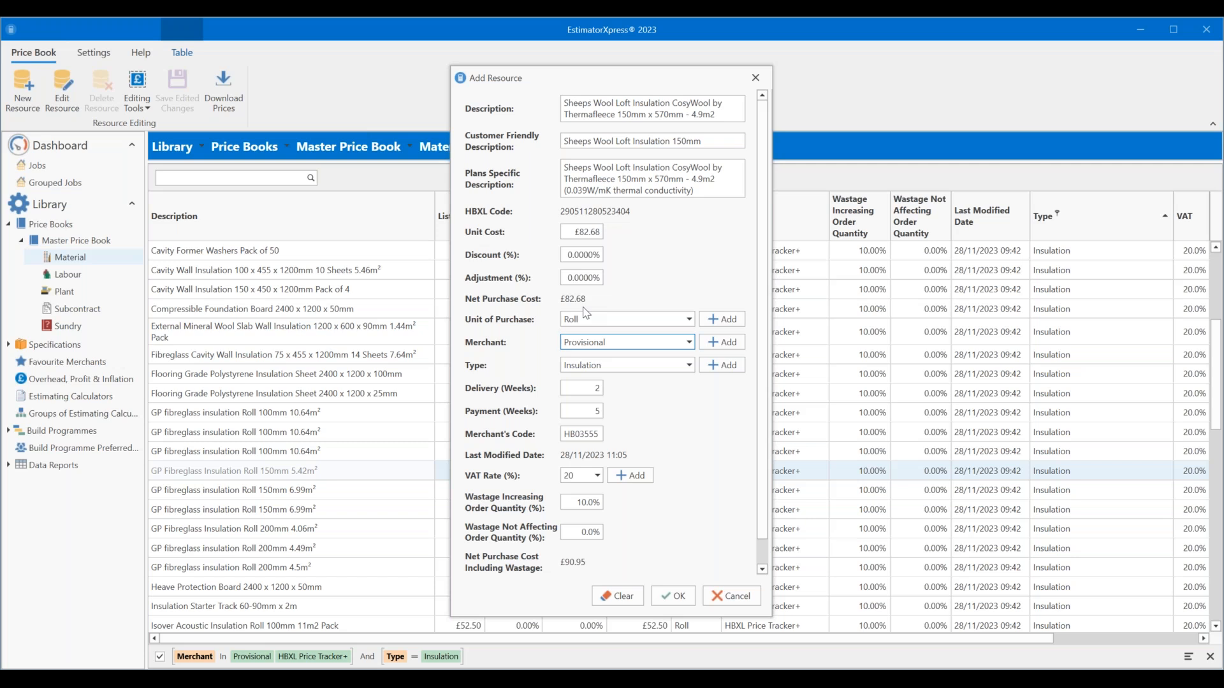
- Add a new merchant named "Insulation Superstore" for the resource, taking the name from the store's web address
{"action": "left_click", "coordinate": [724, 349]}
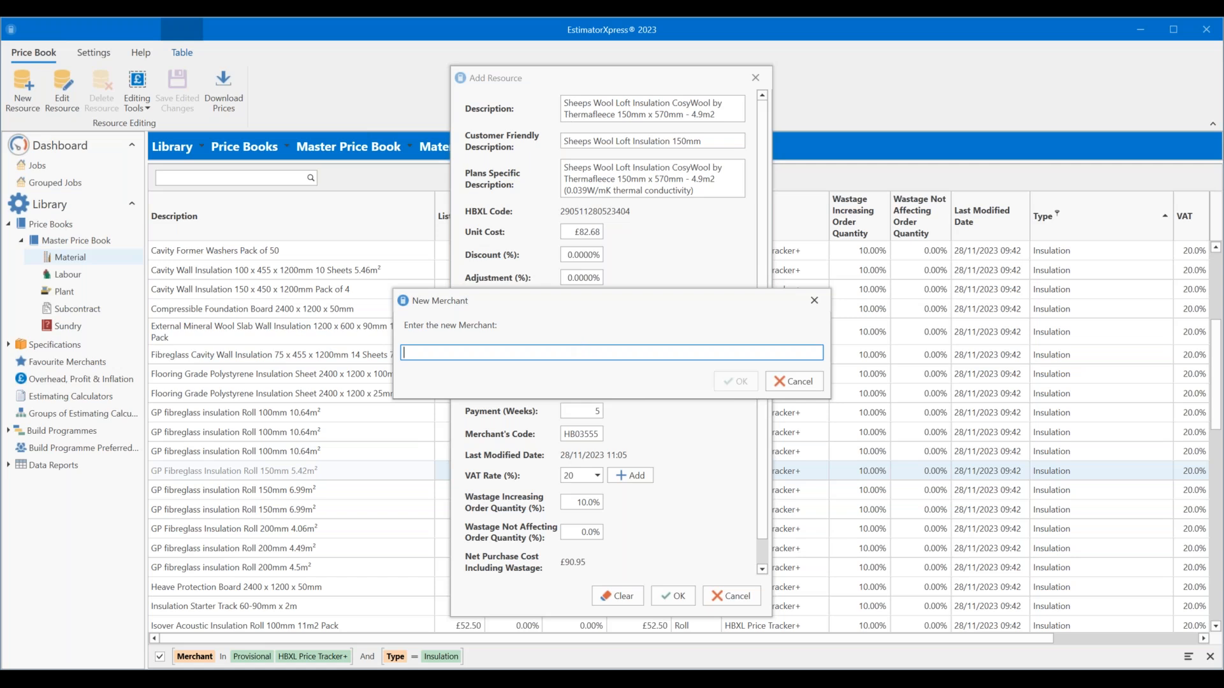
{"action": "key", "text": "alt+Tab"}
{"action": "type", "text": "insulationsuperstore"}
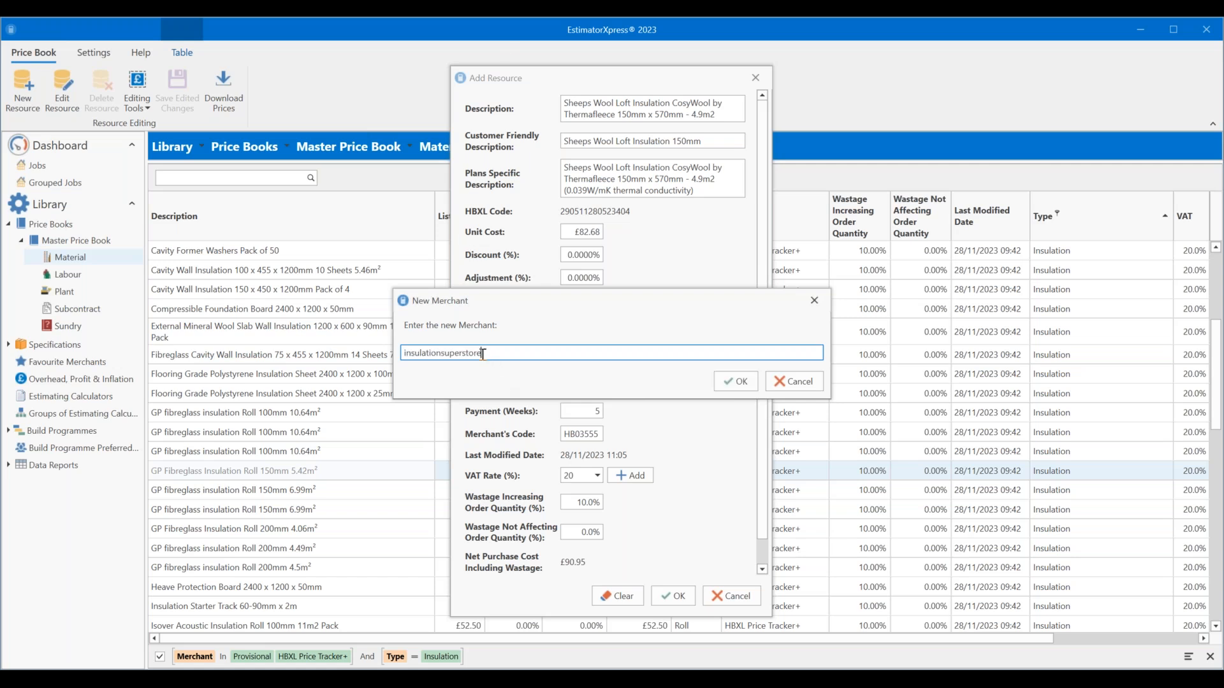
{"action": "type", "text": "I"}
{"action": "key", "text": "Delete"}
{"action": "key", "text": "Right"}
{"action": "key", "text": "Right"}
{"action": "key", "text": "Right"}
{"action": "key", "text": "Right"}
{"action": "key", "text": "Right"}
{"action": "key", "text": "Right"}
{"action": "key", "text": "Right"}
{"action": "key", "text": "Right"}
{"action": "key", "text": "Right"}
{"action": "type", "text": "S"}
{"action": "key", "text": "Delete"}
{"action": "left_click", "coordinate": [733, 381]}
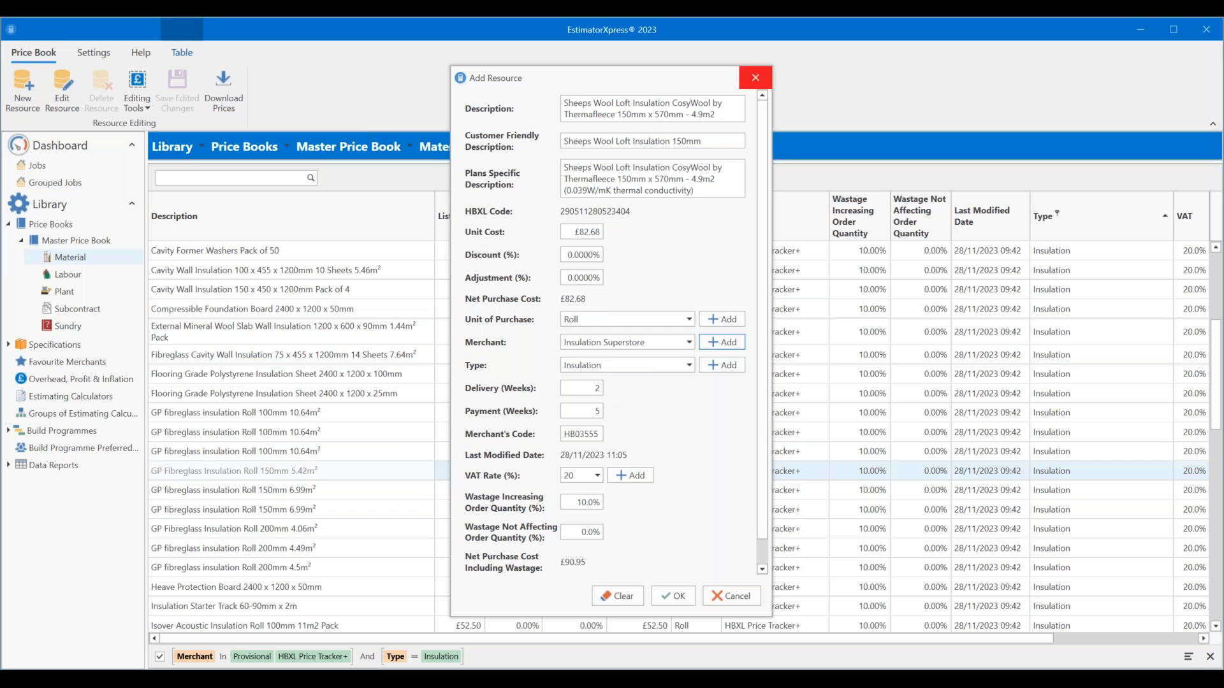
- Check the estimated delivery time on the supplier's product page against the resource's delivery weeks
{"action": "left_click_drag", "start_coordinate": [829, 0], "coordinate": [892, 28]}
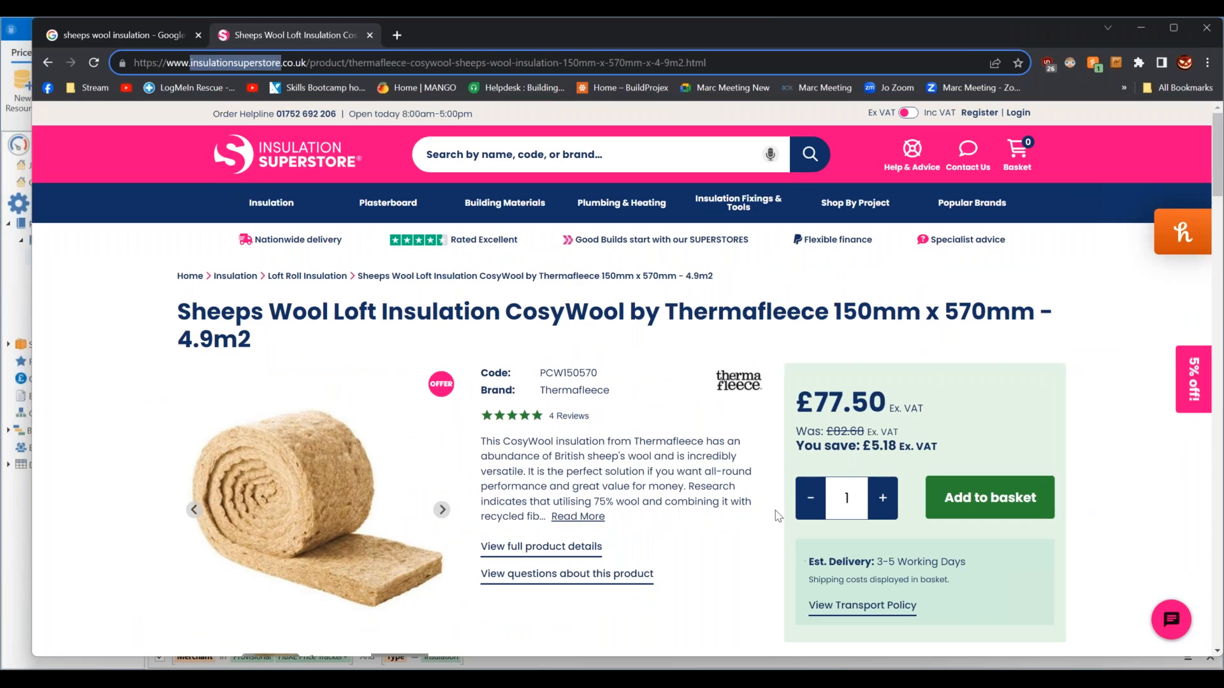
{"action": "scroll", "coordinate": [739, 478], "scroll_direction": "down", "scroll_amount": 2}
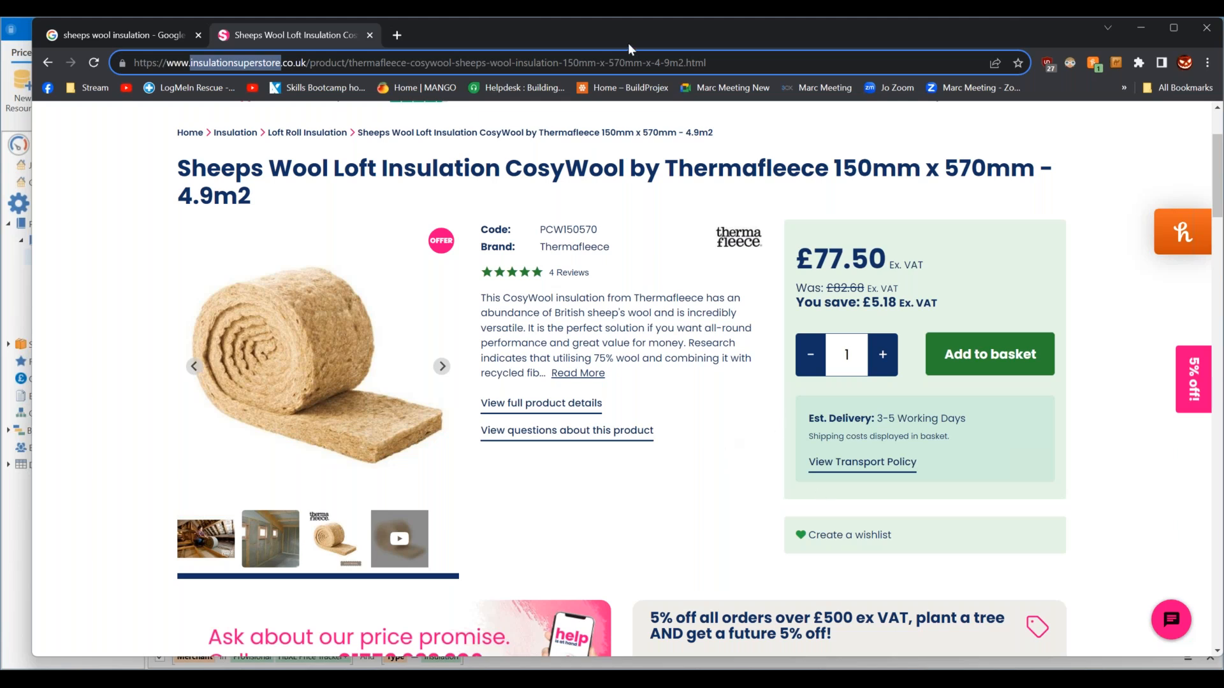
{"action": "left_click_drag", "start_coordinate": [613, 32], "coordinate": [624, 0]}
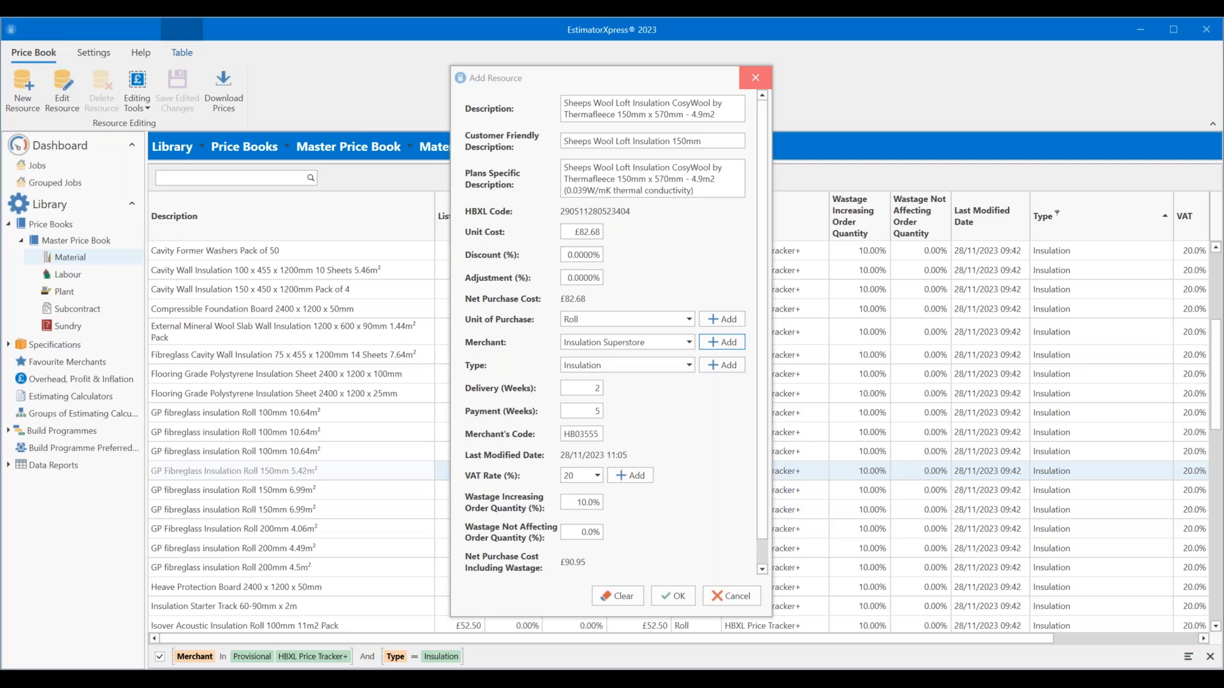
{"action": "left_click", "coordinate": [586, 387]}
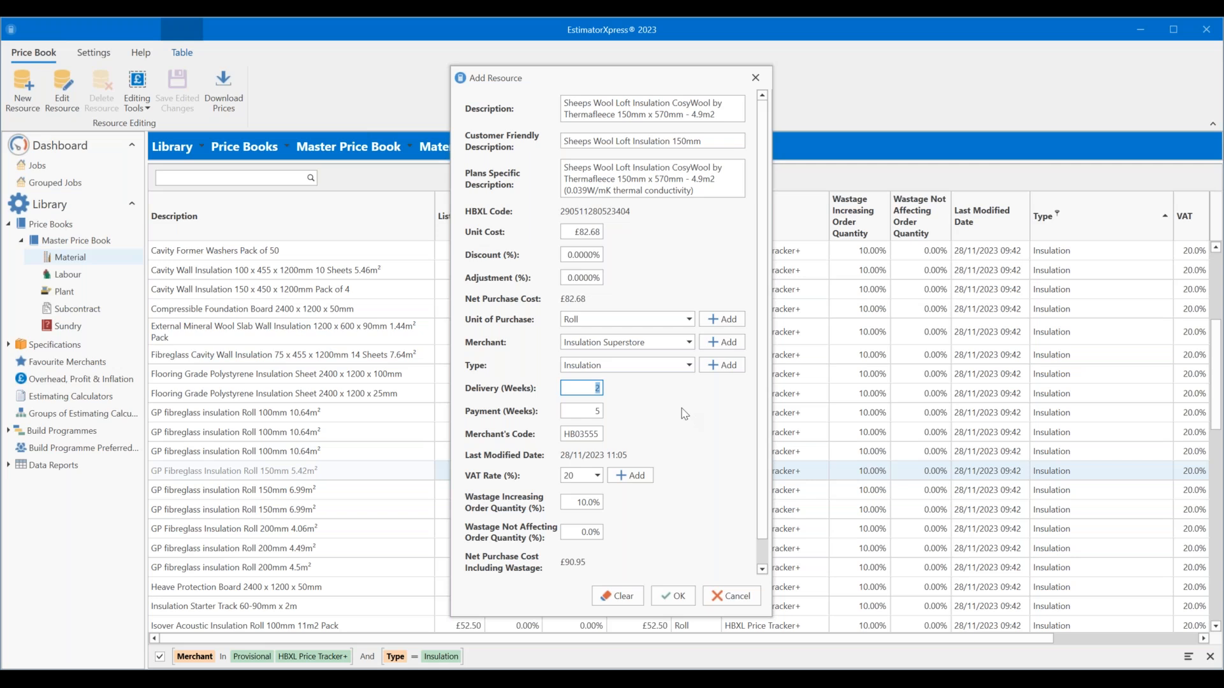
{"action": "left_click", "coordinate": [594, 388]}
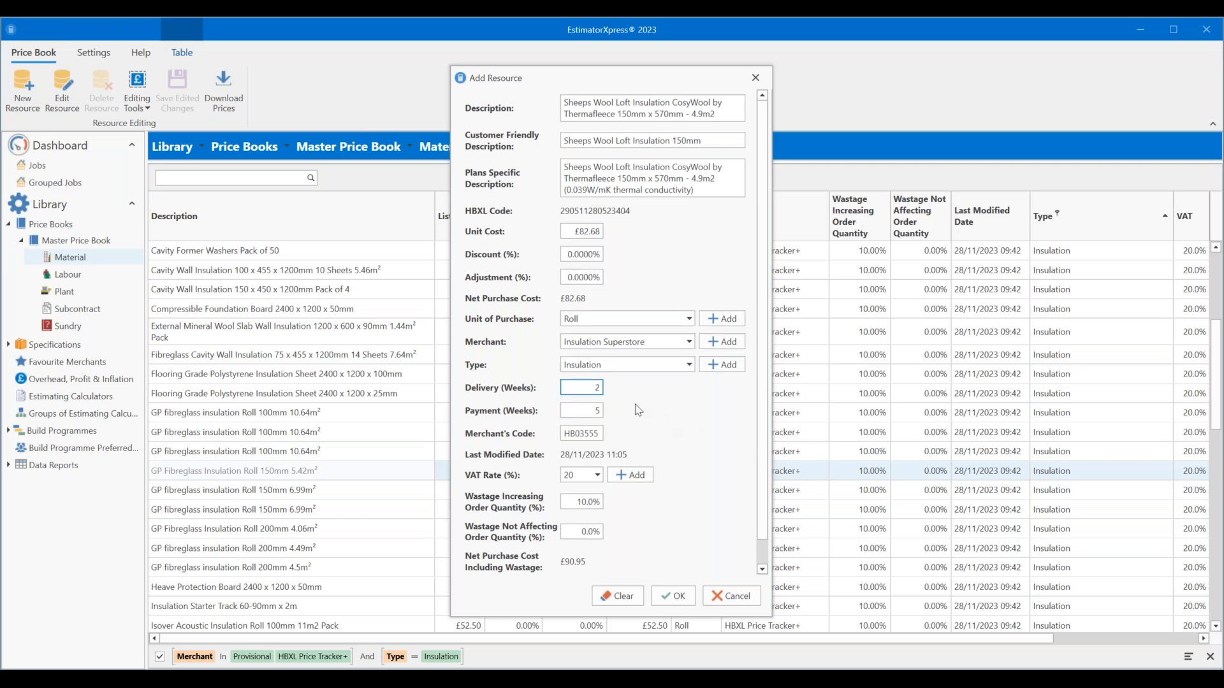
- Replace the merchant's code and save the sheep's wool insulation resource to the Master Price Book
{"action": "left_click", "coordinate": [580, 433]}
{"action": "left_click_drag", "start_coordinate": [601, 435], "coordinate": [407, 441]}
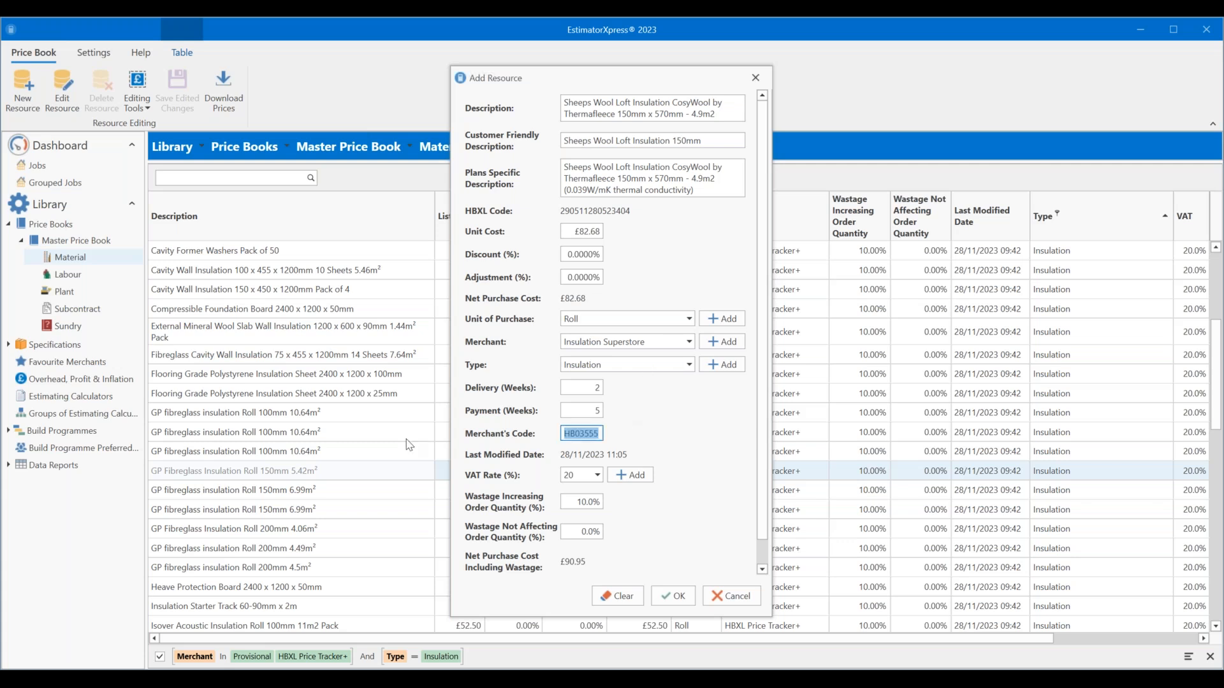
{"action": "key", "text": "ctrl+v"}
{"action": "left_click_drag", "start_coordinate": [596, 431], "coordinate": [508, 434]}
{"action": "left_click", "coordinate": [686, 595]}
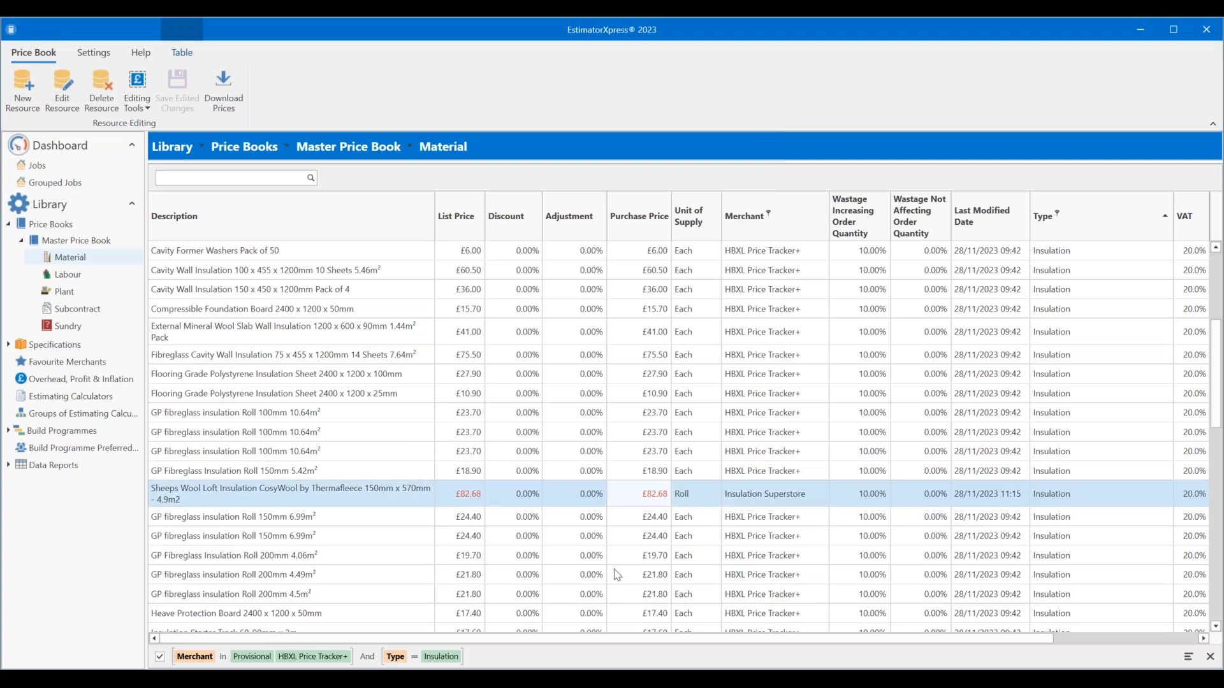
- Include Insulation Superstore in the merchant filter and select the new sheep's wool insulation material
{"action": "left_click", "coordinate": [768, 214]}
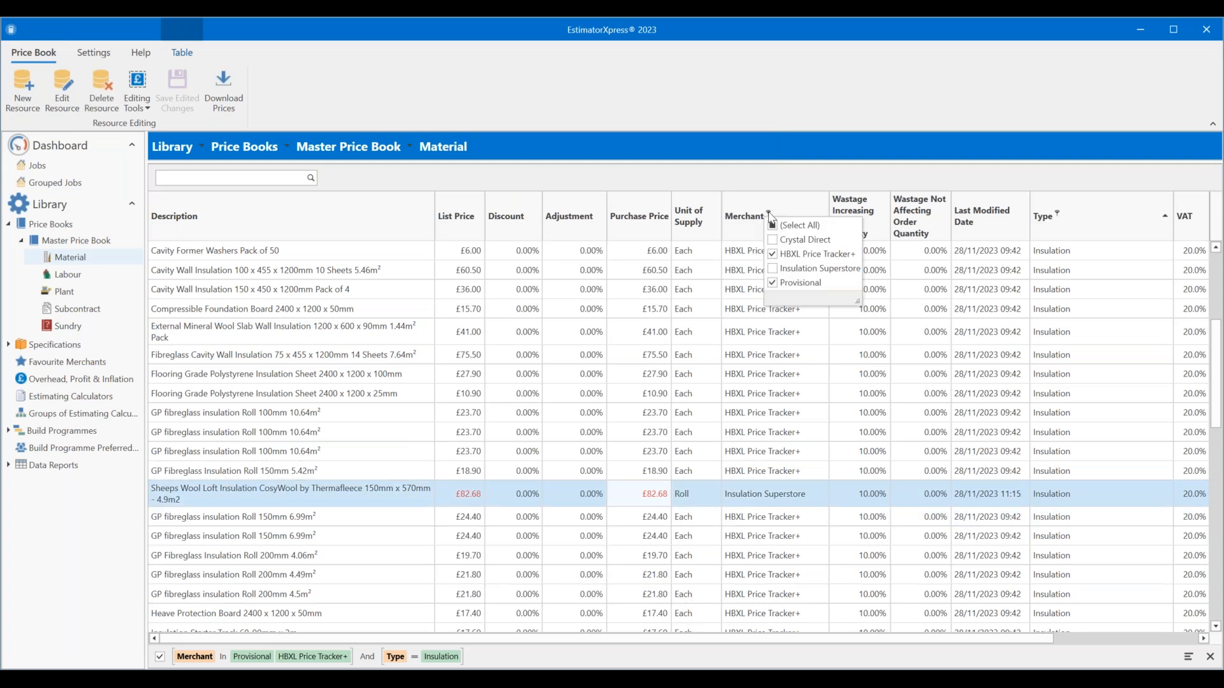
{"action": "left_click", "coordinate": [772, 268]}
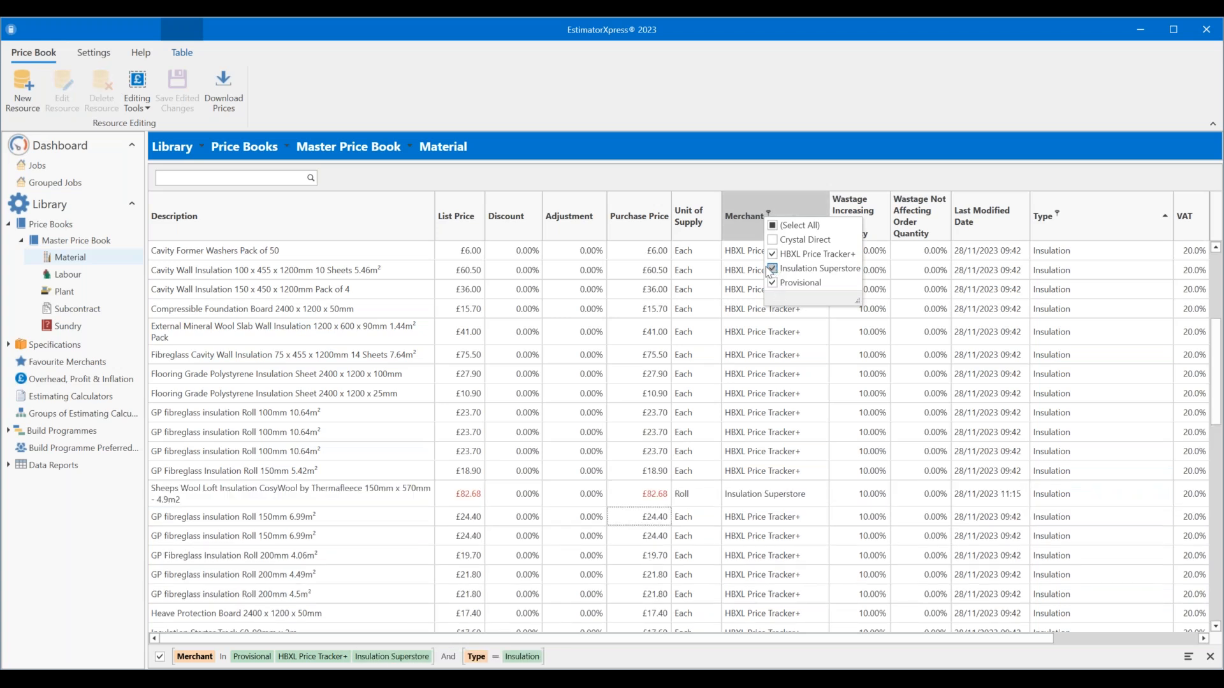
{"action": "left_click", "coordinate": [530, 490]}
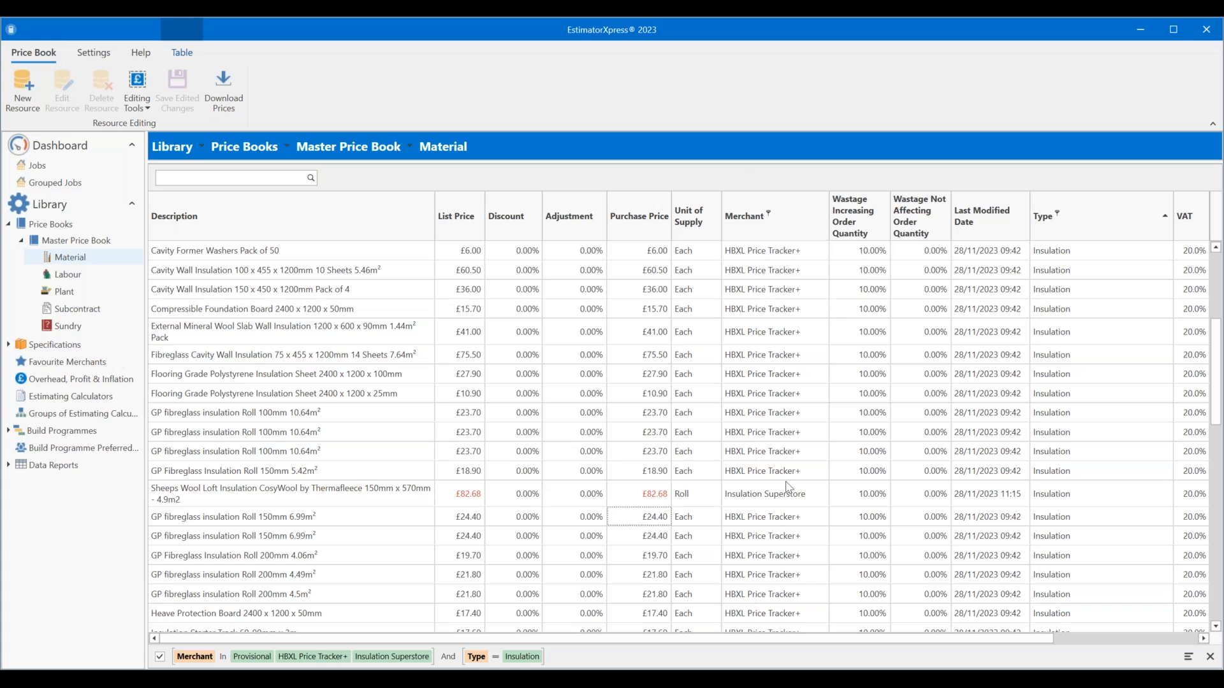
{"action": "left_click", "coordinate": [784, 489]}
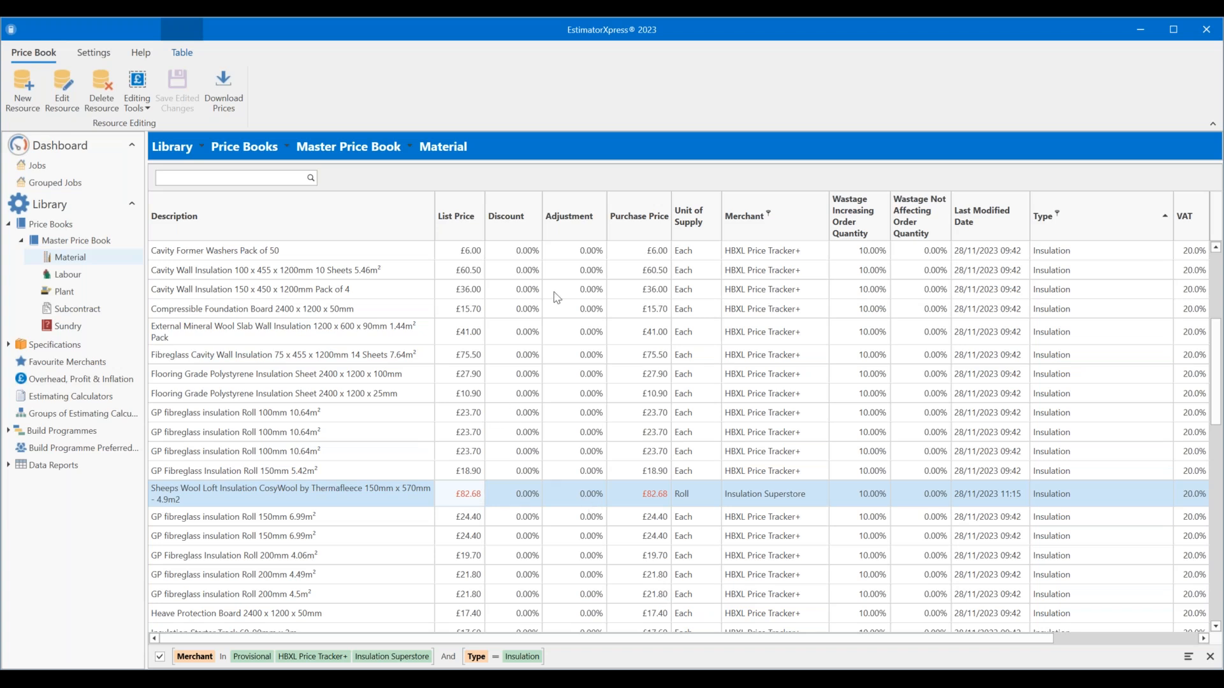
- Recheck the Insulation Superstore entry in the merchant filter and look through the filtered insulation materials
{"action": "left_click", "coordinate": [769, 214]}
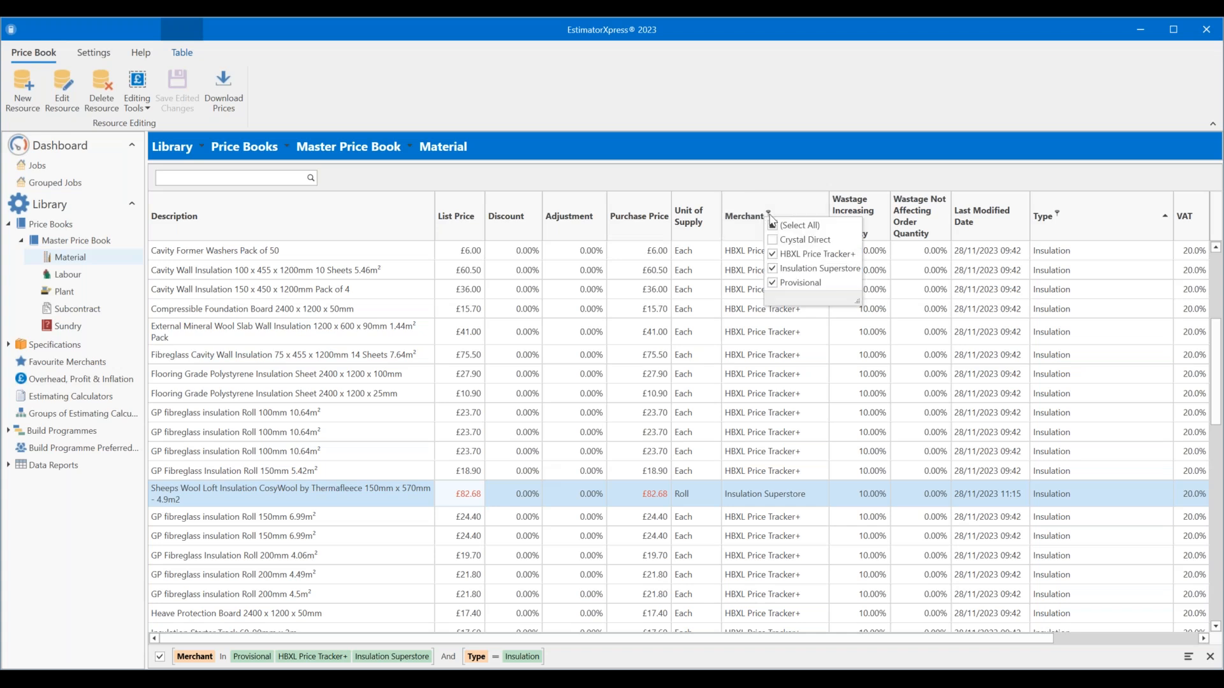
{"action": "left_click", "coordinate": [776, 272]}
{"action": "left_click", "coordinate": [777, 272]}
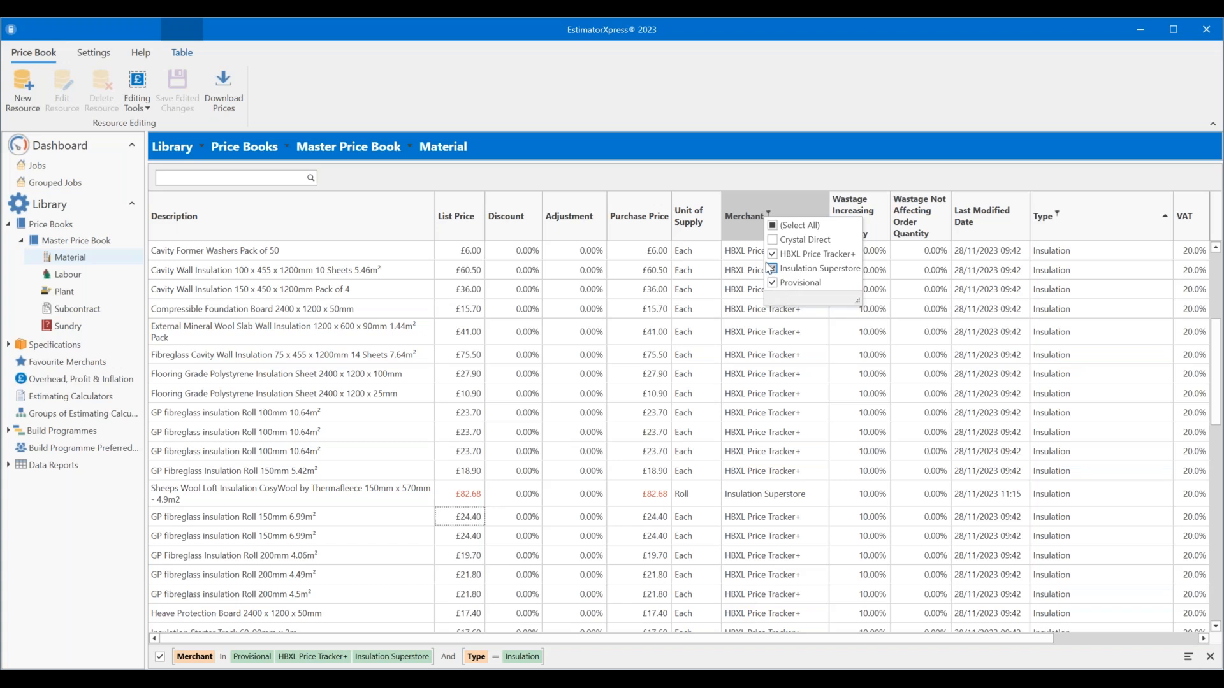
{"action": "left_click", "coordinate": [665, 179]}
{"action": "scroll", "coordinate": [553, 391], "scroll_direction": "down", "scroll_amount": 10}
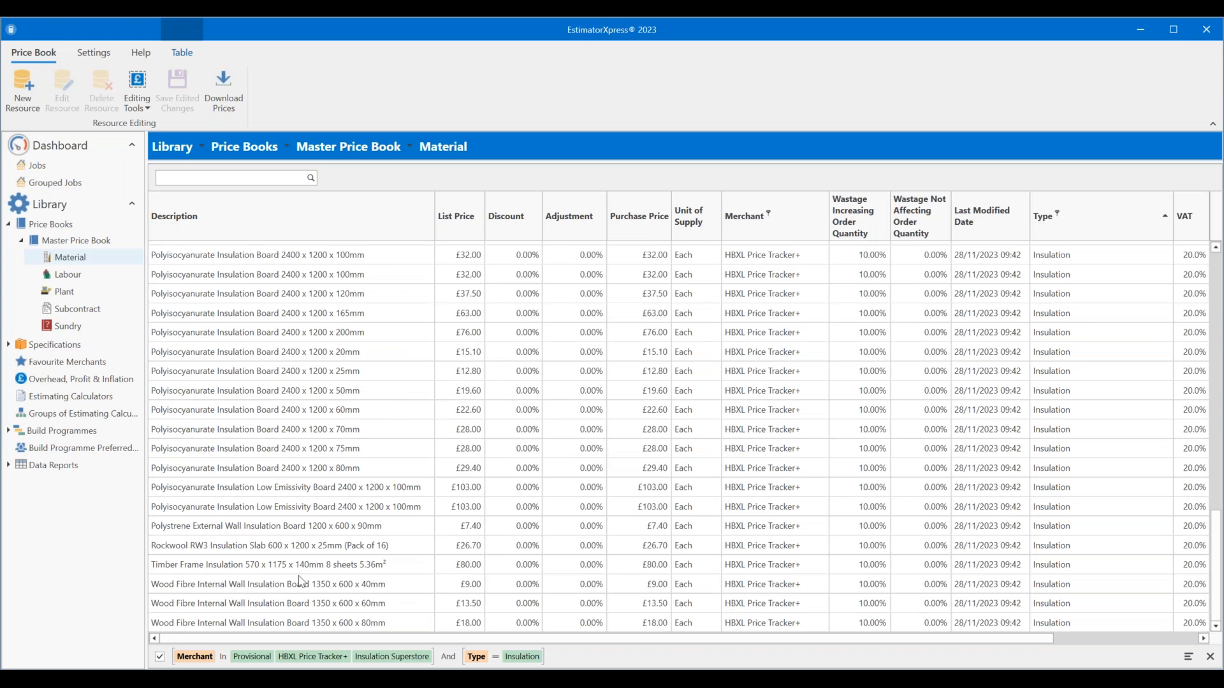
{"action": "scroll", "coordinate": [300, 582], "scroll_direction": "up", "scroll_amount": 10}
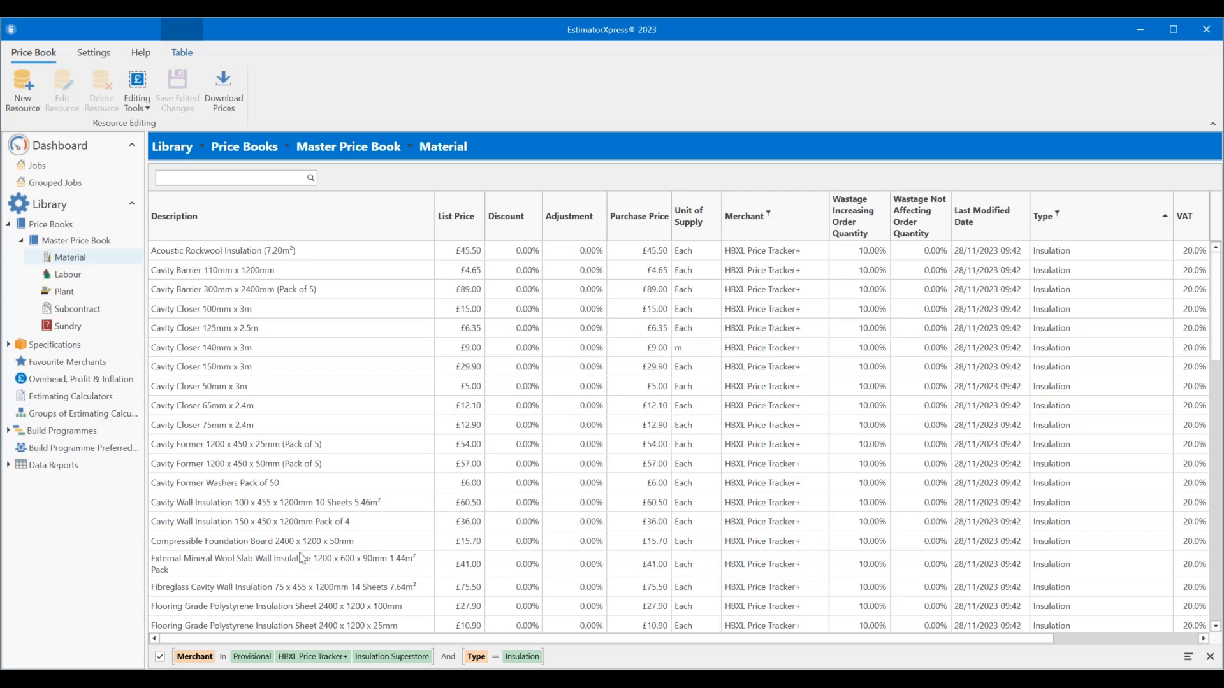
{"action": "scroll", "coordinate": [275, 476], "scroll_direction": "down", "scroll_amount": 5}
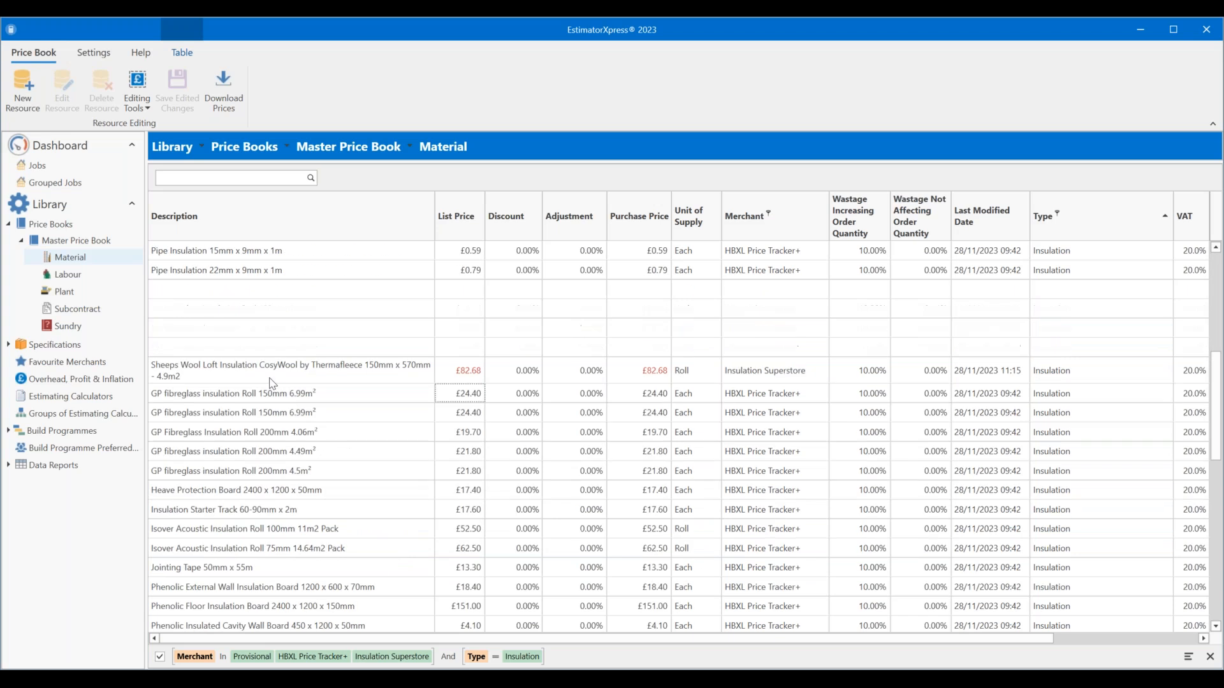
{"action": "scroll", "coordinate": [272, 382], "scroll_direction": "up", "scroll_amount": 1}
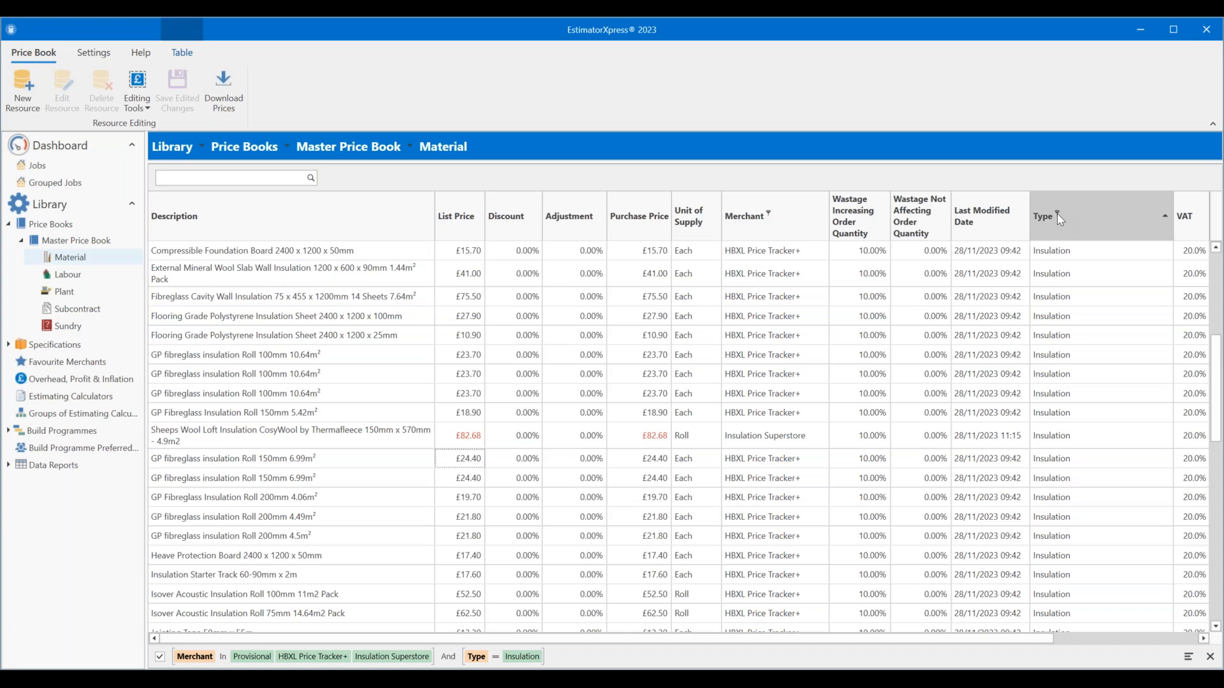
- Filter the material list by type so that only Ceramics etc. is included
{"action": "left_click", "coordinate": [1057, 214]}
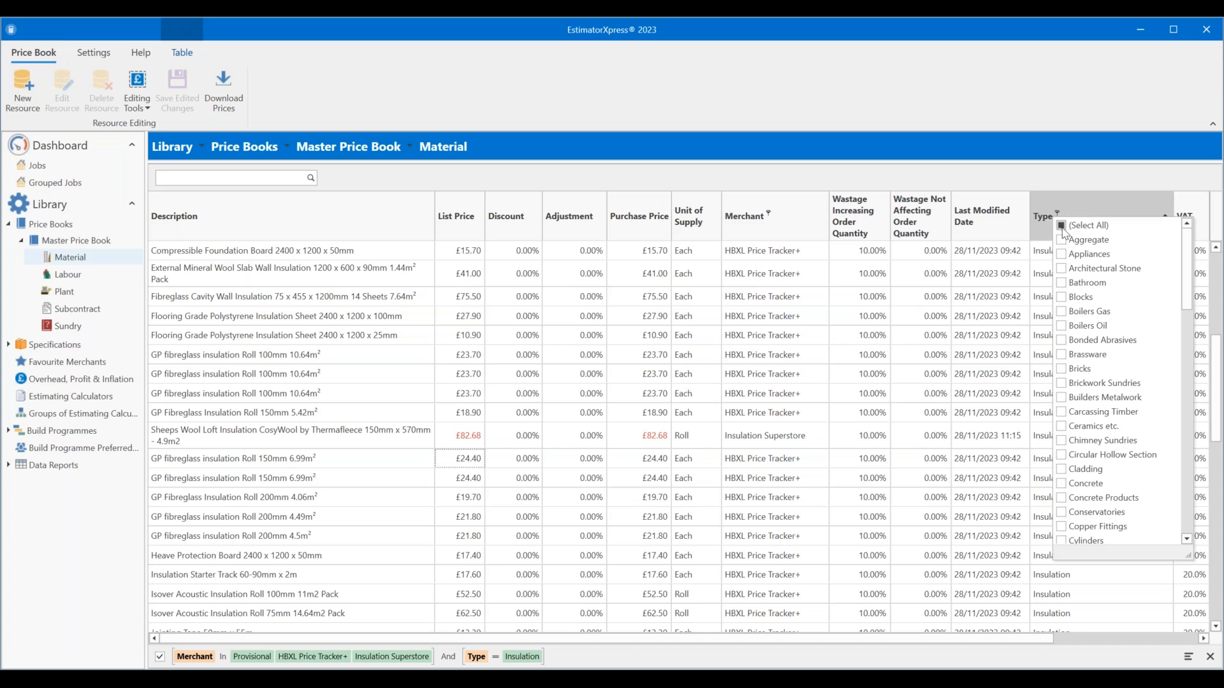
{"action": "left_click", "coordinate": [1062, 228]}
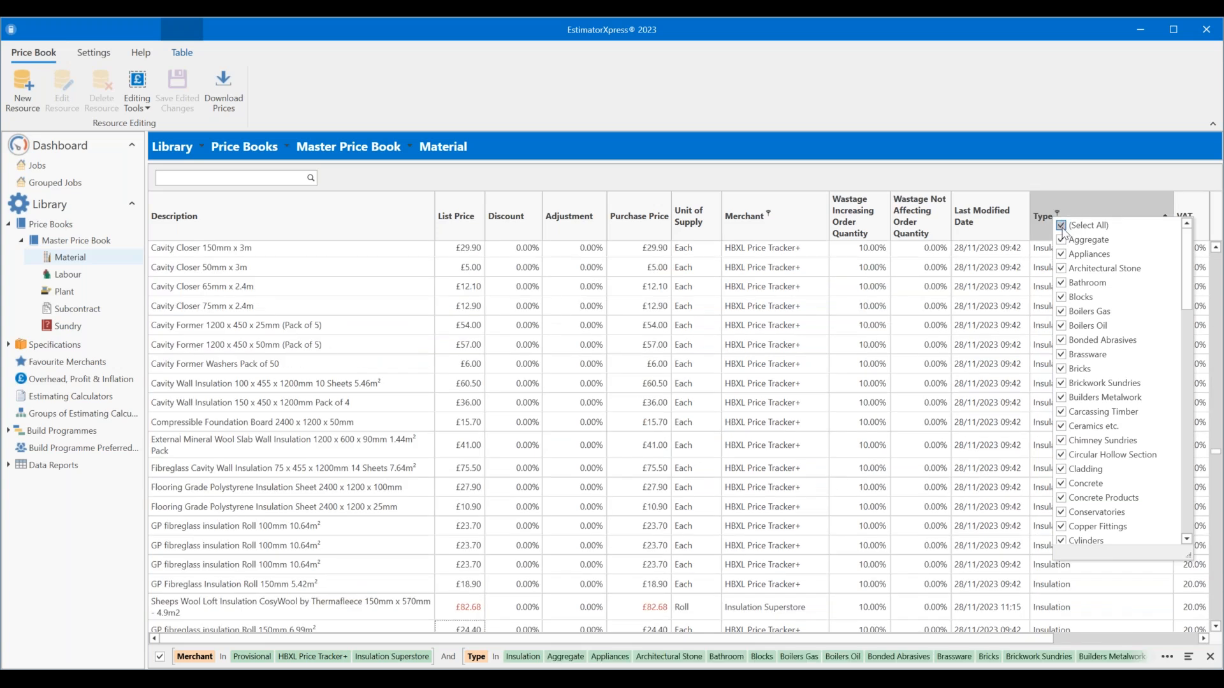
{"action": "left_click", "coordinate": [1063, 230]}
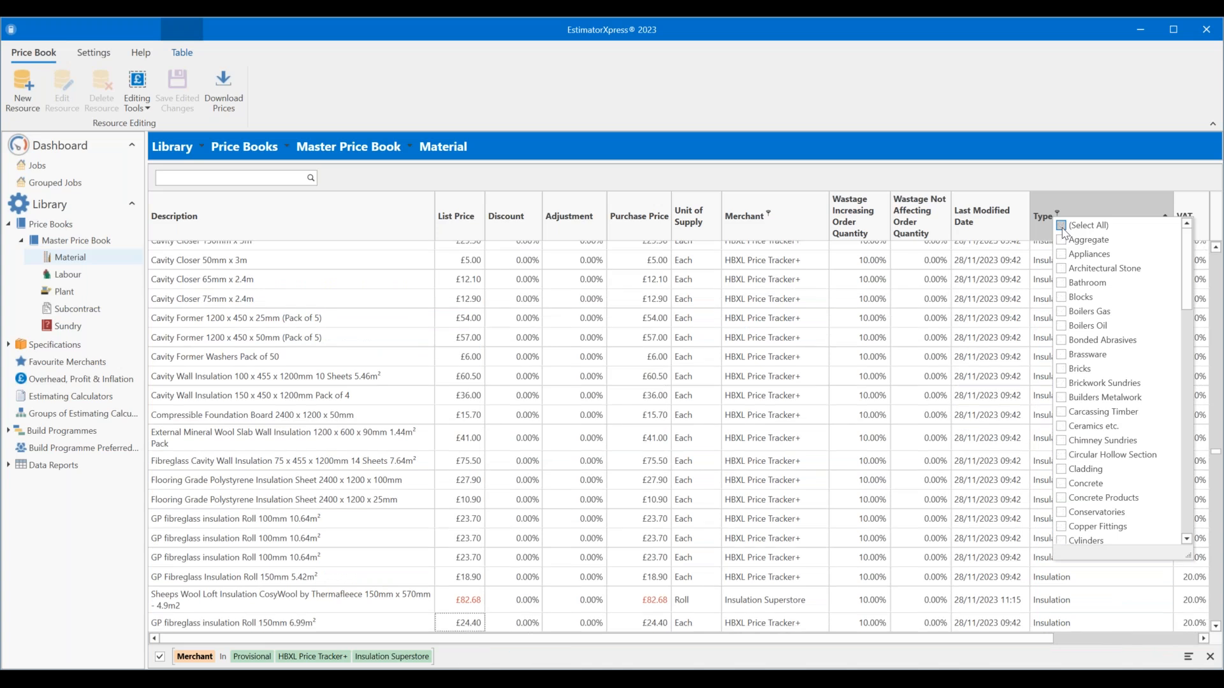
{"action": "left_click", "coordinate": [1062, 427]}
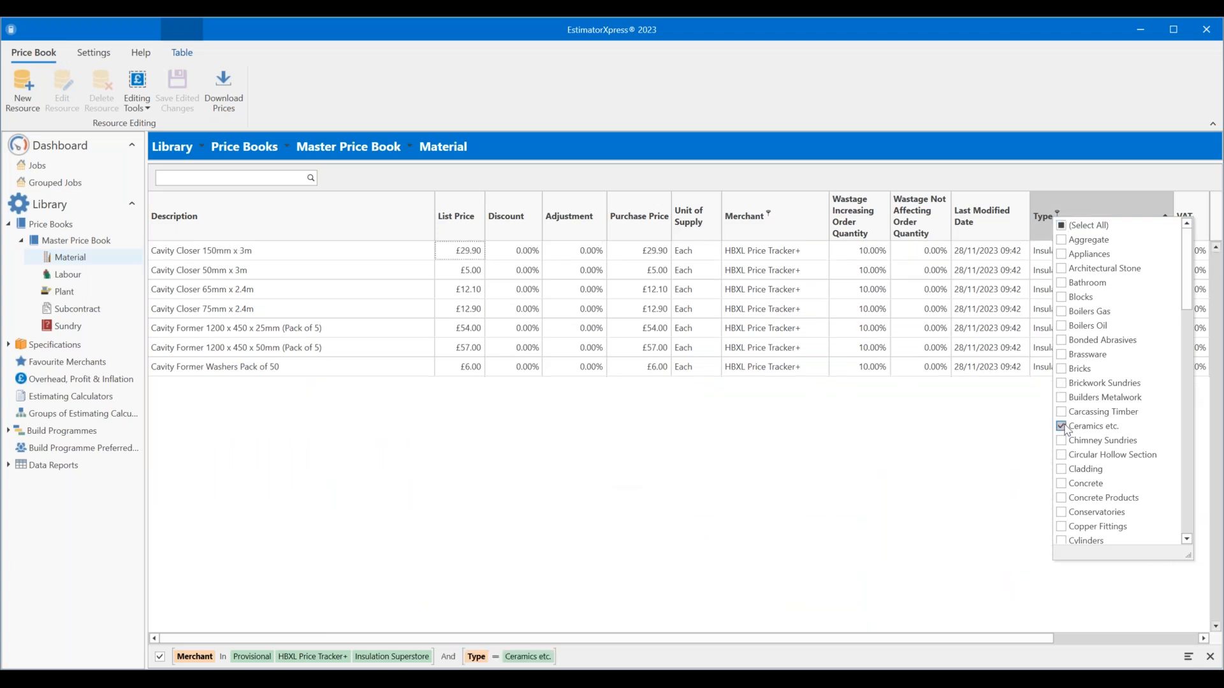
{"action": "left_click", "coordinate": [753, 460]}
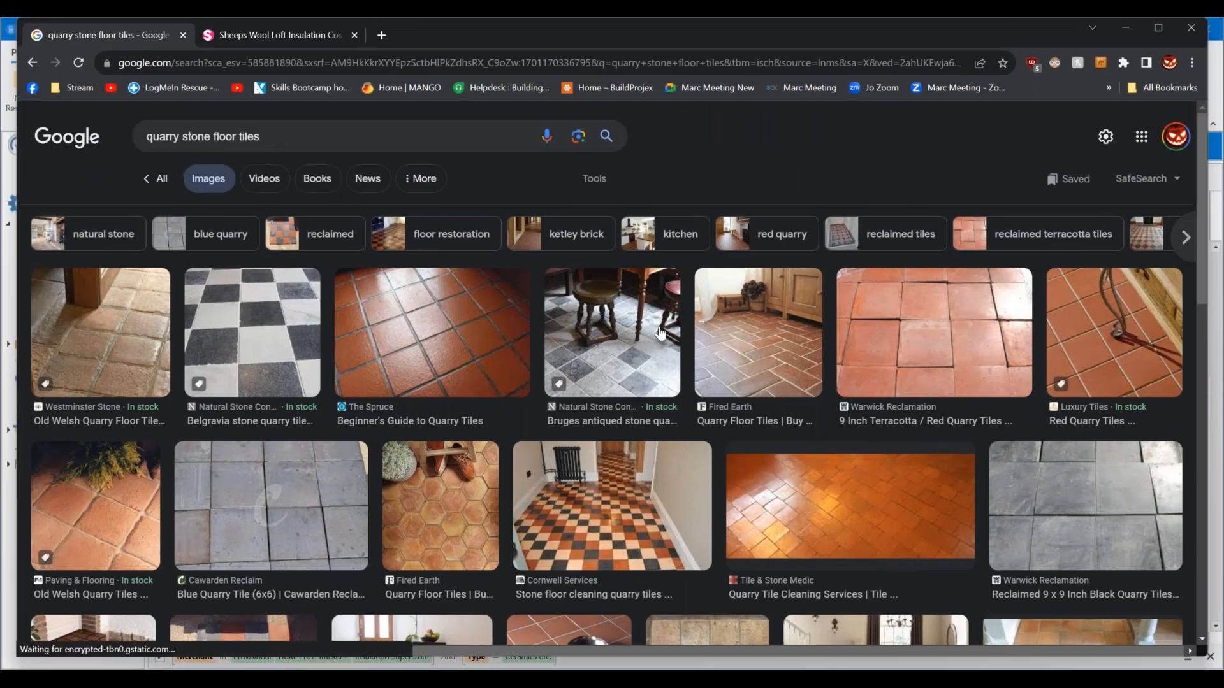
- Browse the web image results for quarry stone floor tiles and return to the price book
{"action": "scroll", "coordinate": [661, 333], "scroll_direction": "down", "scroll_amount": 2}
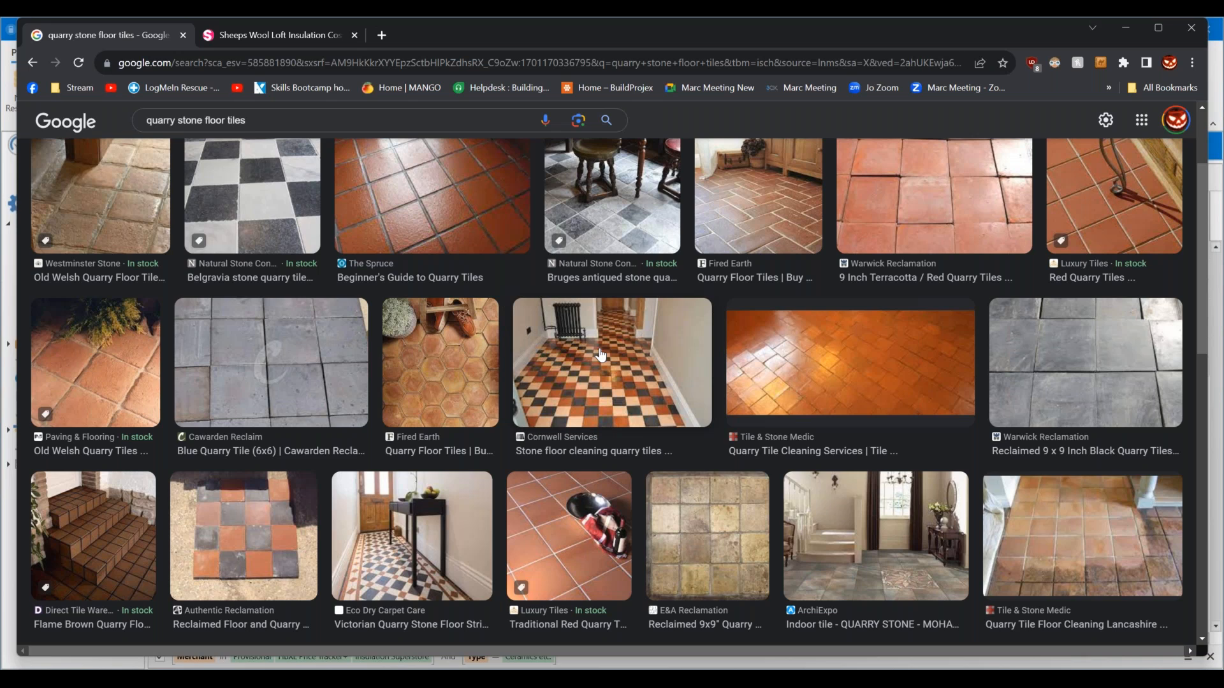
{"action": "scroll", "coordinate": [601, 355], "scroll_direction": "down", "scroll_amount": 5}
{"action": "scroll", "coordinate": [362, 332], "scroll_direction": "down", "scroll_amount": 6}
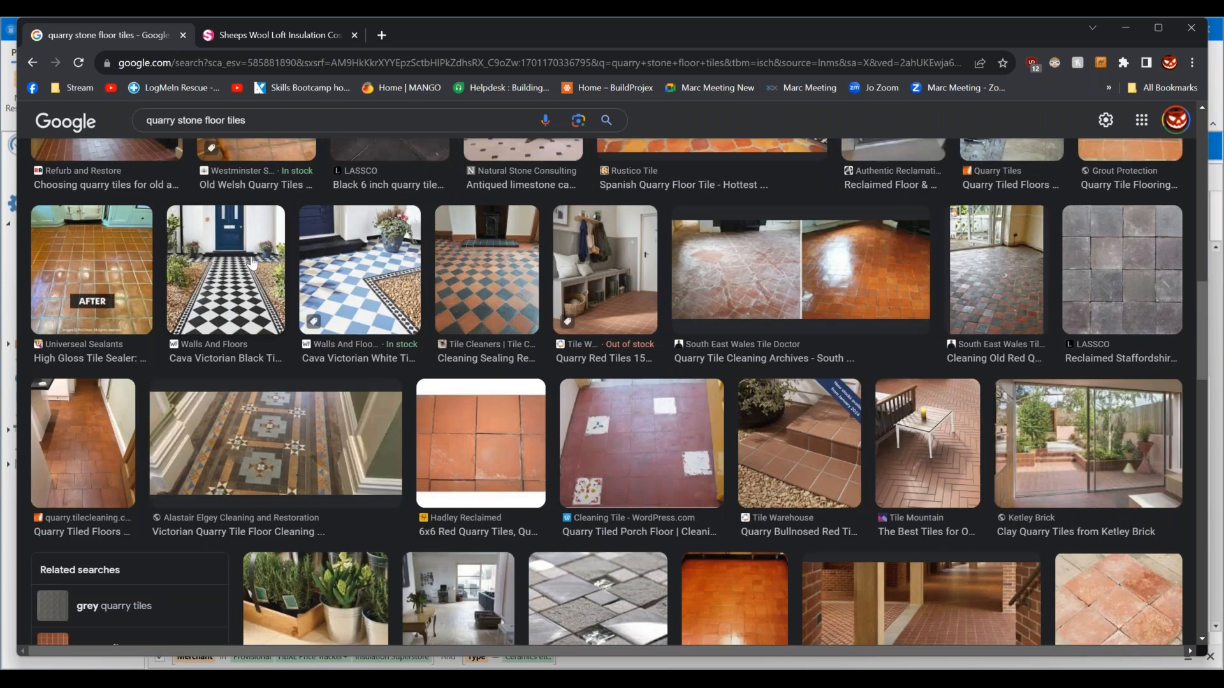
{"action": "scroll", "coordinate": [411, 453], "scroll_direction": "down", "scroll_amount": 5}
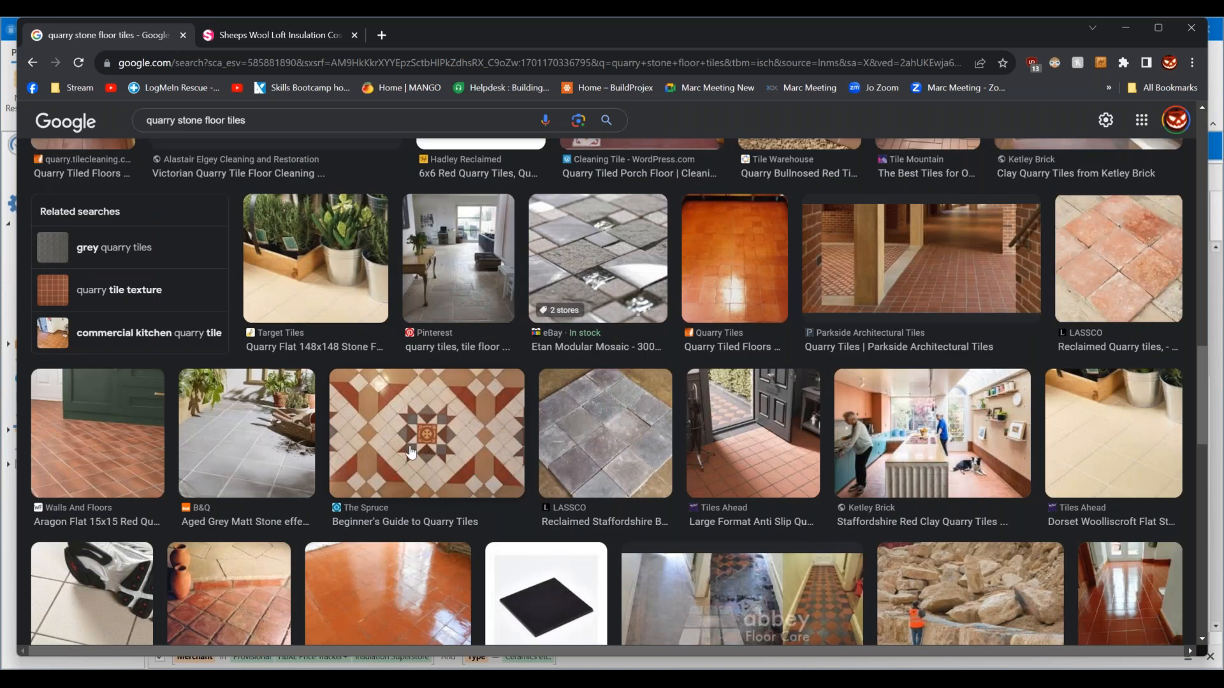
{"action": "scroll", "coordinate": [411, 450], "scroll_direction": "down", "scroll_amount": 5}
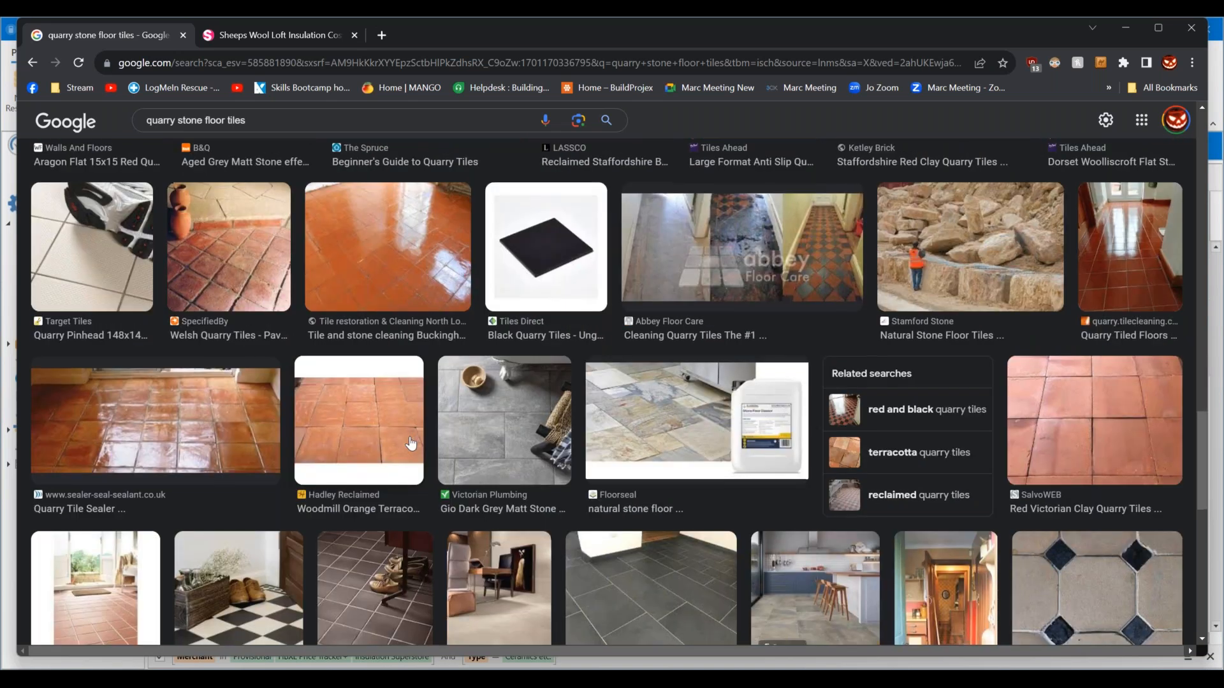
{"action": "scroll", "coordinate": [411, 445], "scroll_direction": "down", "scroll_amount": 4}
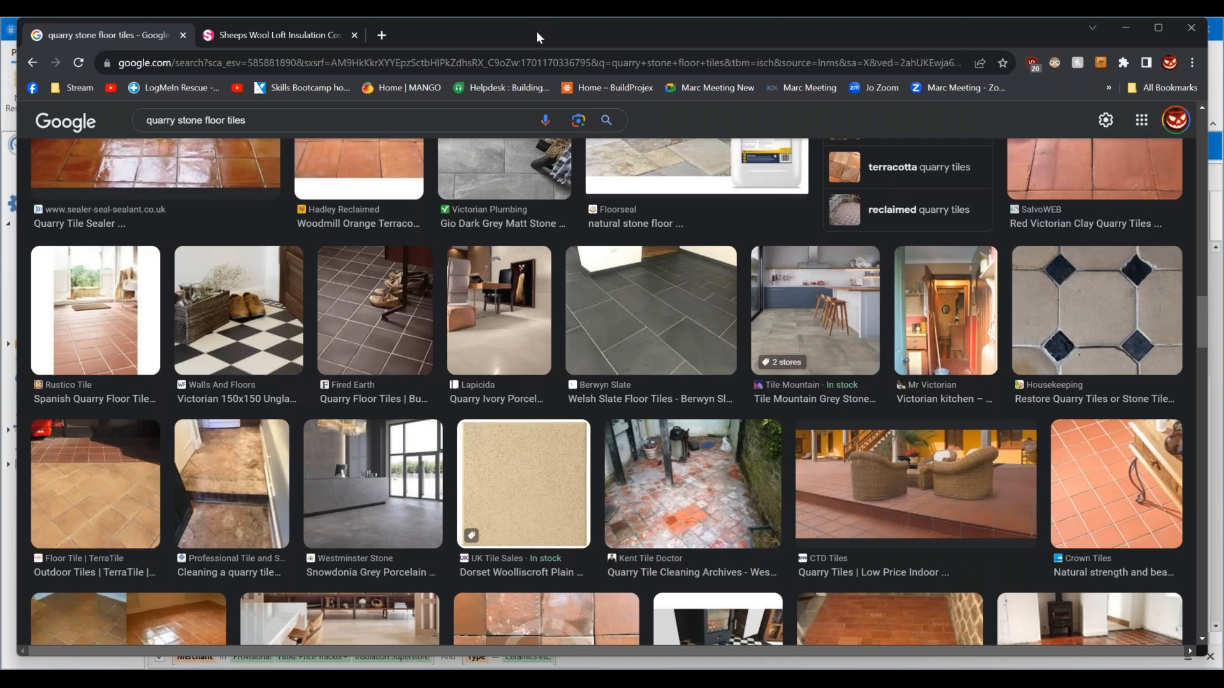
{"action": "left_click_drag", "start_coordinate": [534, 28], "coordinate": [533, 0]}
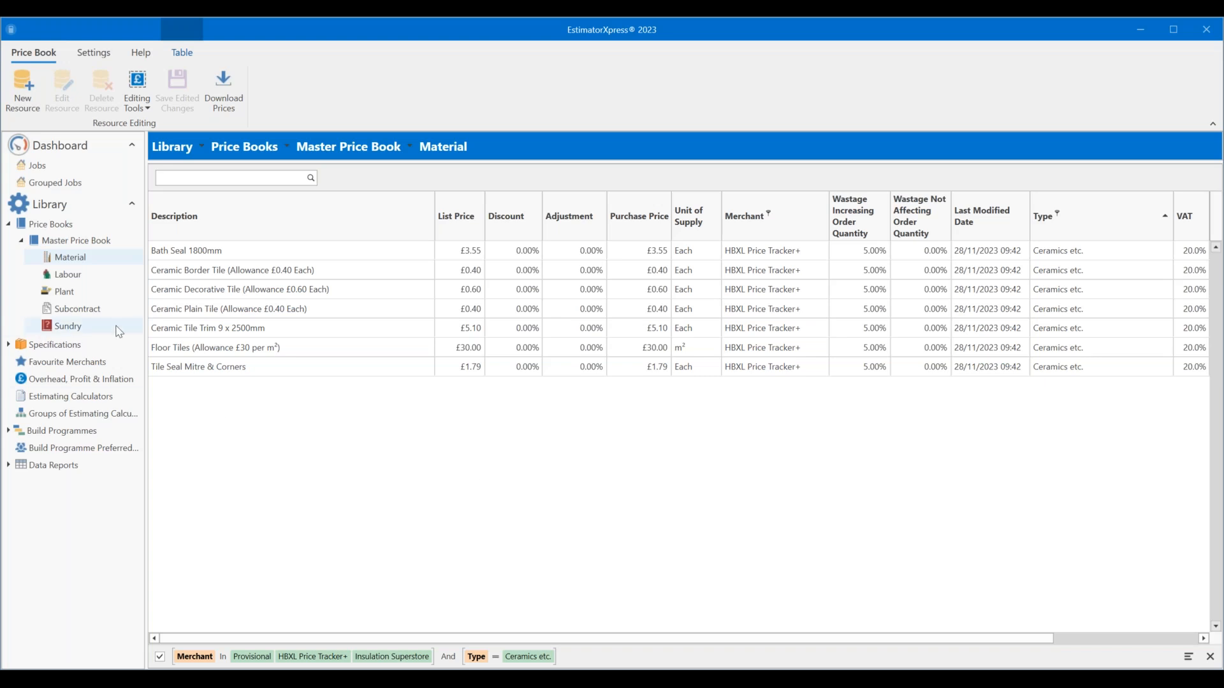
- Create a new resource from the Floor Tiles (Allowance £30 per m²) material and remove "(Copy)" from its description
{"action": "left_click", "coordinate": [267, 349]}
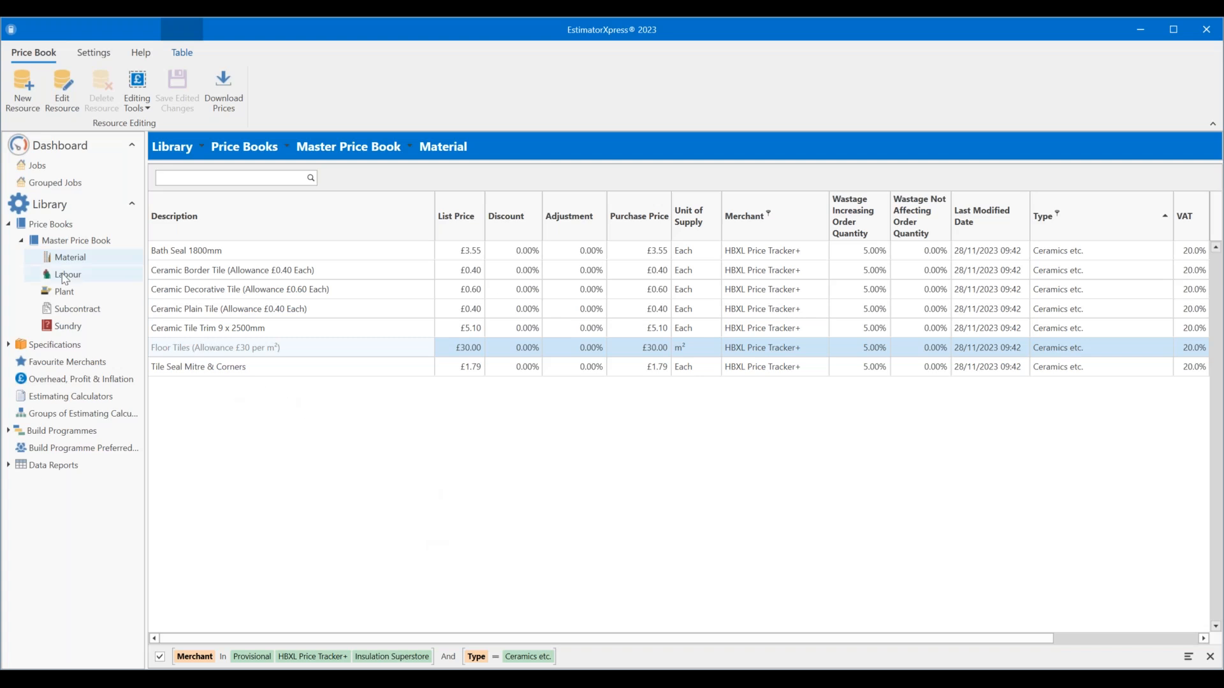
{"action": "left_click", "coordinate": [12, 97]}
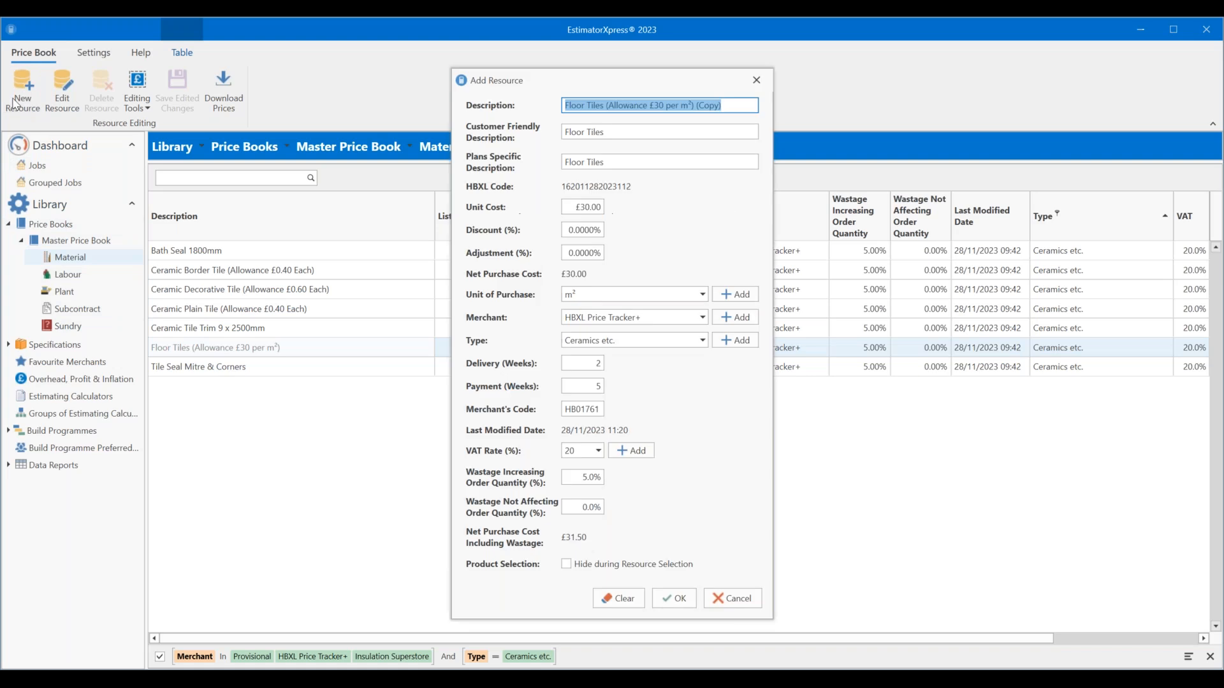
{"action": "left_click", "coordinate": [740, 102]}
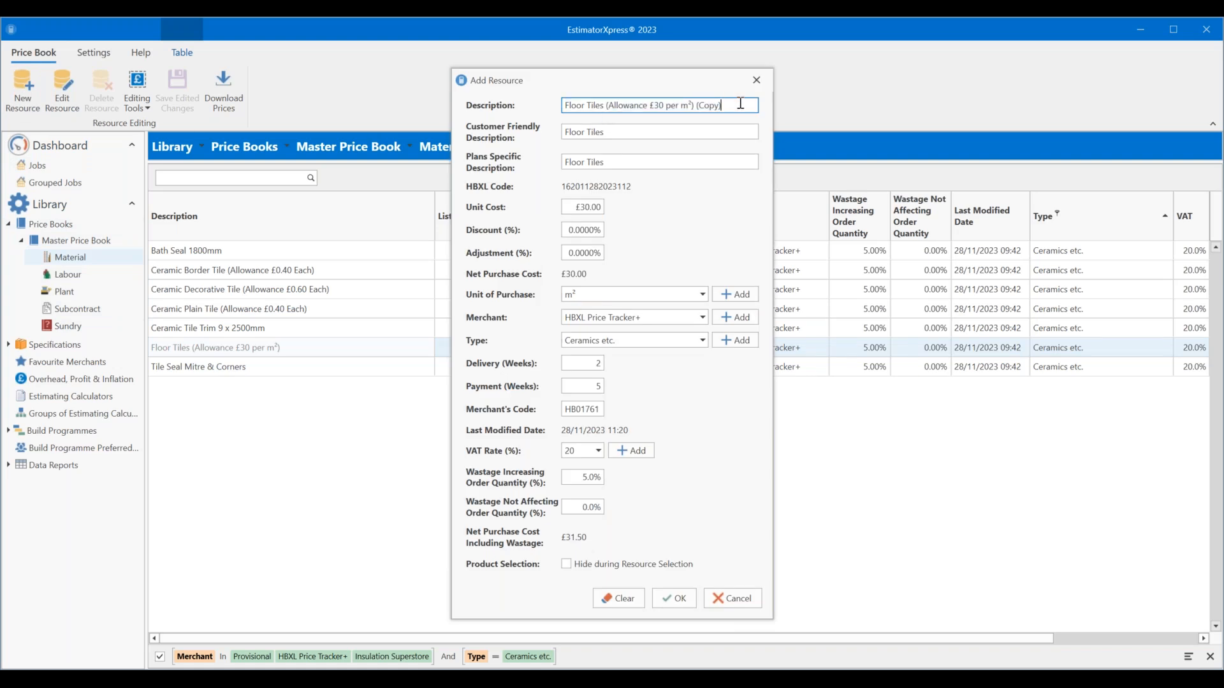
{"action": "key", "text": "BackSpace"}
{"action": "key", "text": "BackSpace"}
{"action": "key", "text": "BackSpace"}
{"action": "key", "text": "BackSpace"}
{"action": "key", "text": "BackSpace"}
{"action": "key", "text": "BackSpace"}
{"action": "key", "text": "BackSpace"}
- Insert "Quarry Stone" before "Floor Tiles" in the new resource's description
{"action": "left_click", "coordinate": [568, 105]}
{"action": "type", "text": "Quan"}
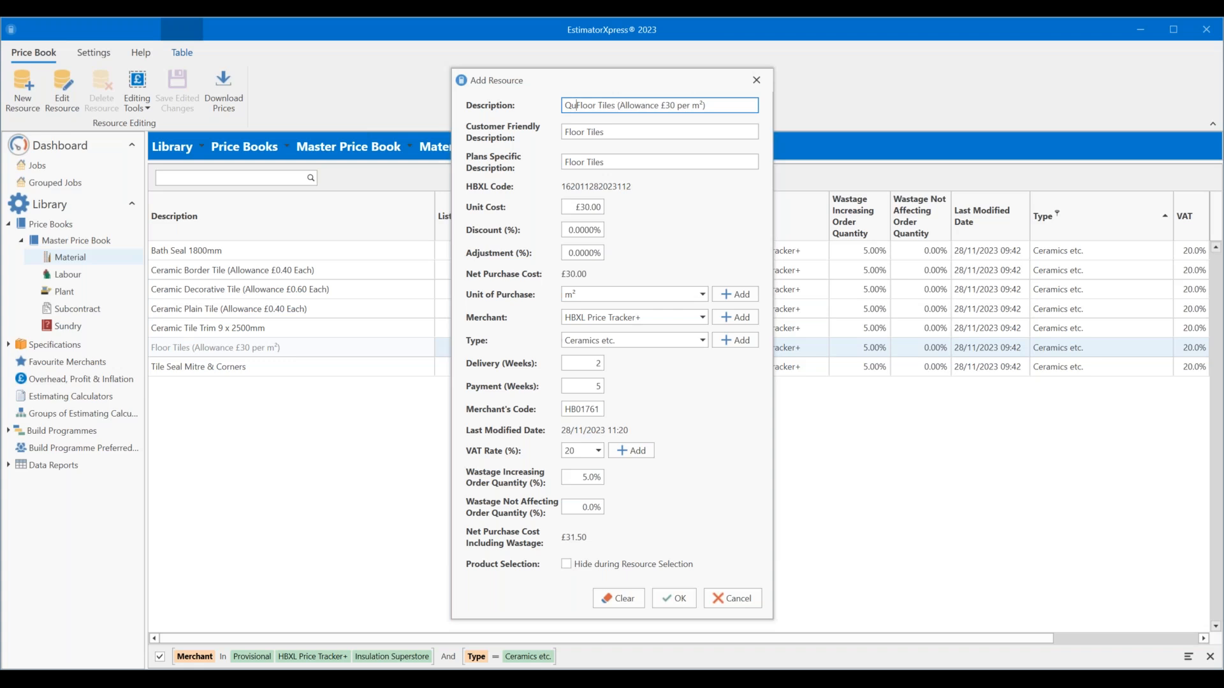
{"action": "type", "text": "ry Stone"}
- Copy "Quarry Stone Floor Tiles" from the description into the customer friendly and plans specific descriptions
{"action": "left_click_drag", "start_coordinate": [659, 105], "coordinate": [561, 106]}
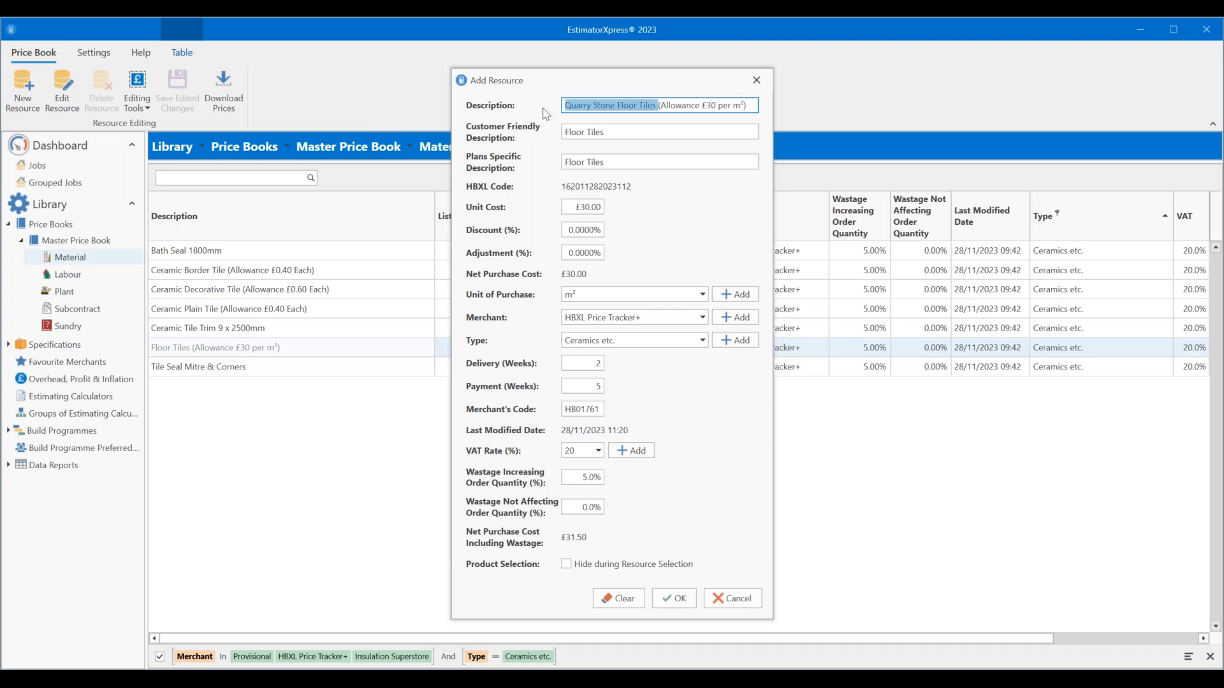
{"action": "key", "text": "ctrl+c"}
{"action": "left_click", "coordinate": [620, 132]}
{"action": "key", "text": "ctrl+a"}
{"action": "key", "text": "ctrl+v"}
{"action": "triple_click", "coordinate": [609, 162]}
{"action": "key", "text": "ctrl+v"}
{"action": "left_click", "coordinate": [692, 133]}
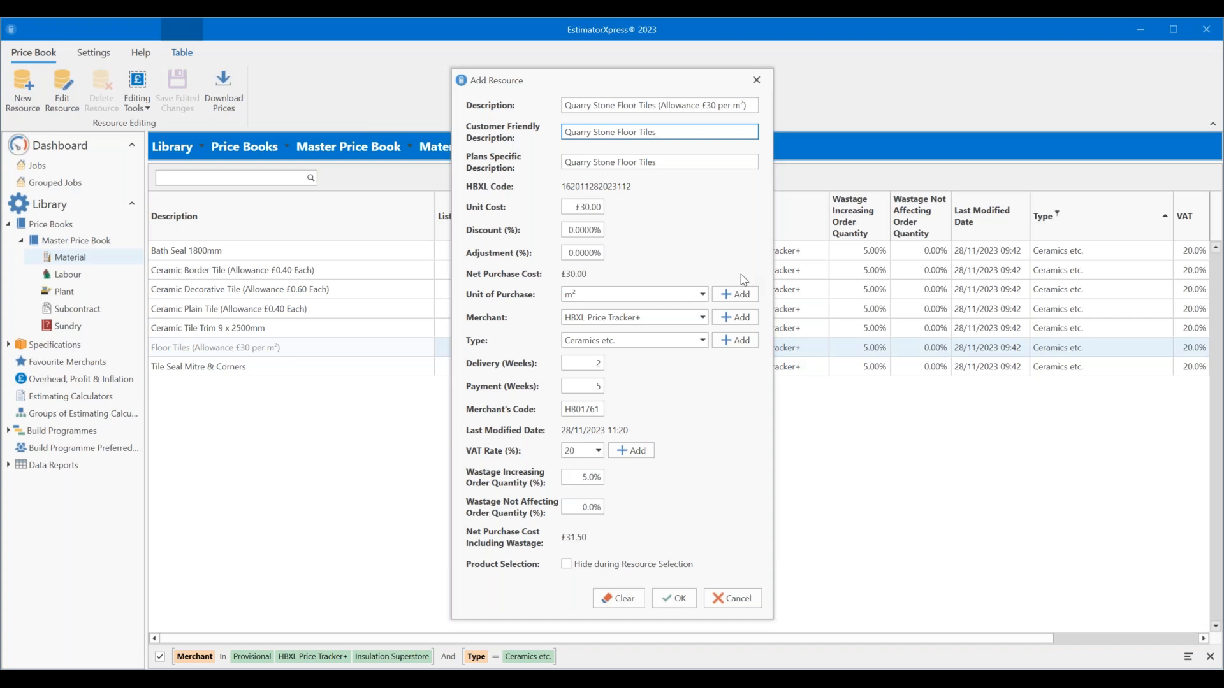
- Change the allowance in the new tiles' description to £85 per m² and set the unit cost to £85.00
{"action": "left_click", "coordinate": [717, 106]}
{"action": "key", "text": "BackSpace"}
{"action": "key", "text": "BackSpace"}
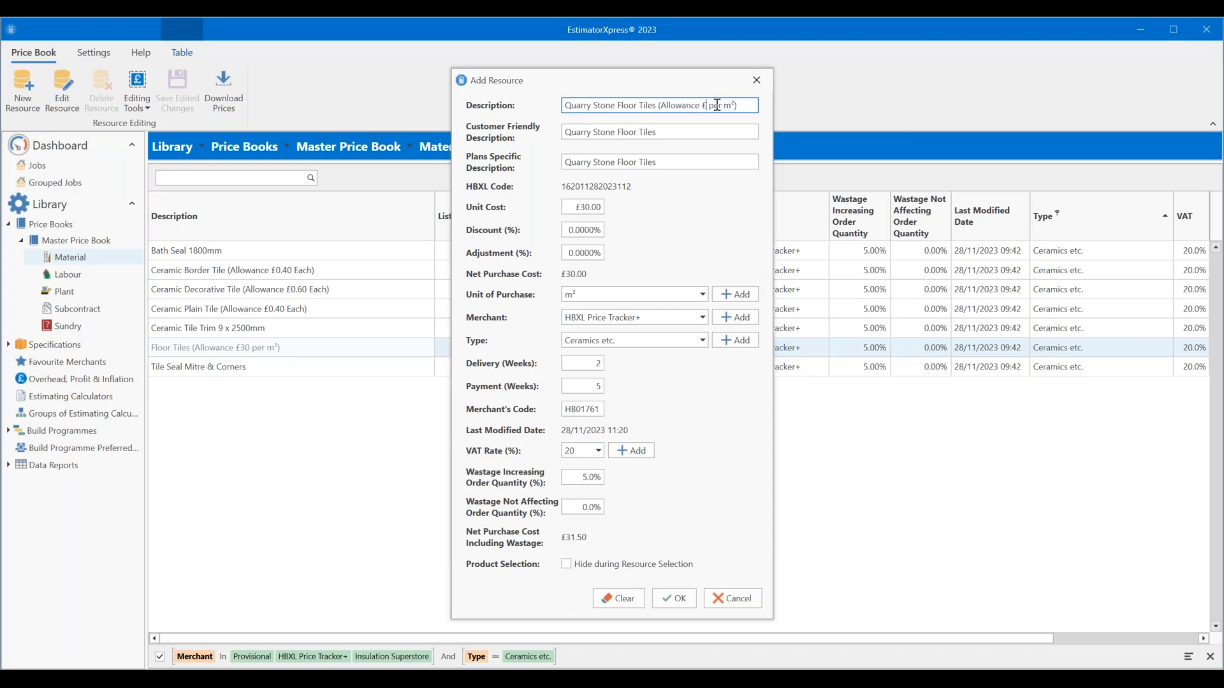
{"action": "type", "text": "85"}
{"action": "left_click_drag", "start_coordinate": [580, 207], "coordinate": [609, 221]}
{"action": "type", "text": "85"}
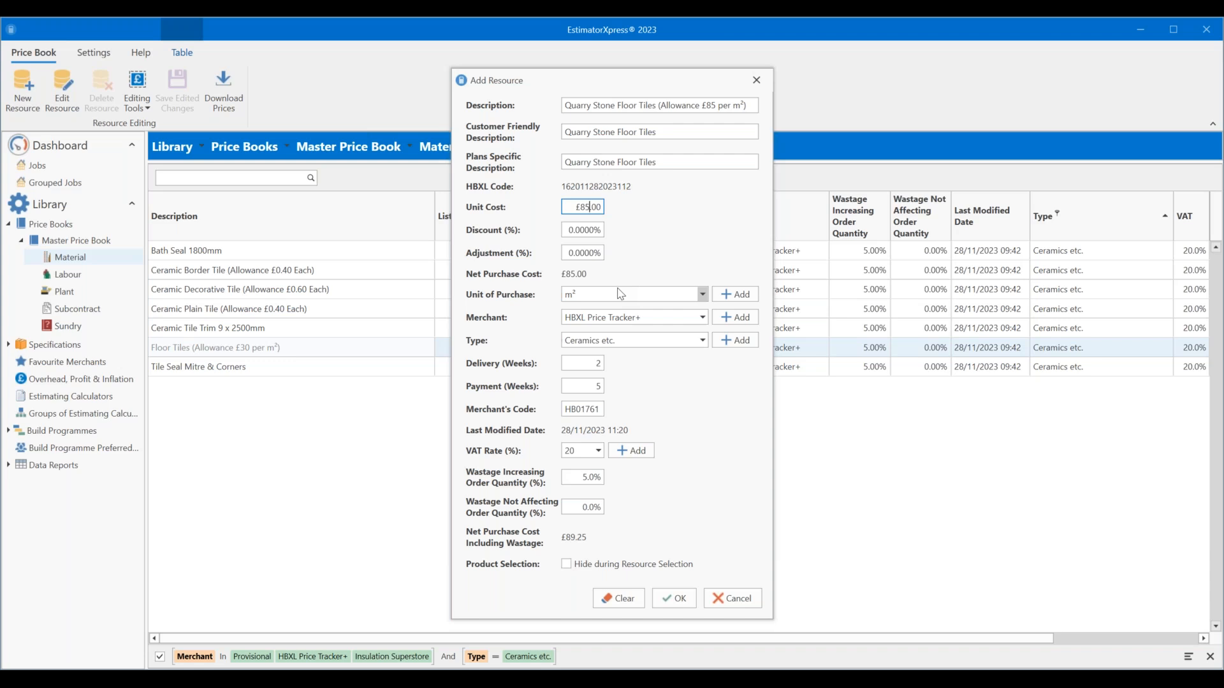
- Set the resource's merchant to Provisional and check the available types, keeping Ceramics etc
{"action": "left_click", "coordinate": [702, 318]}
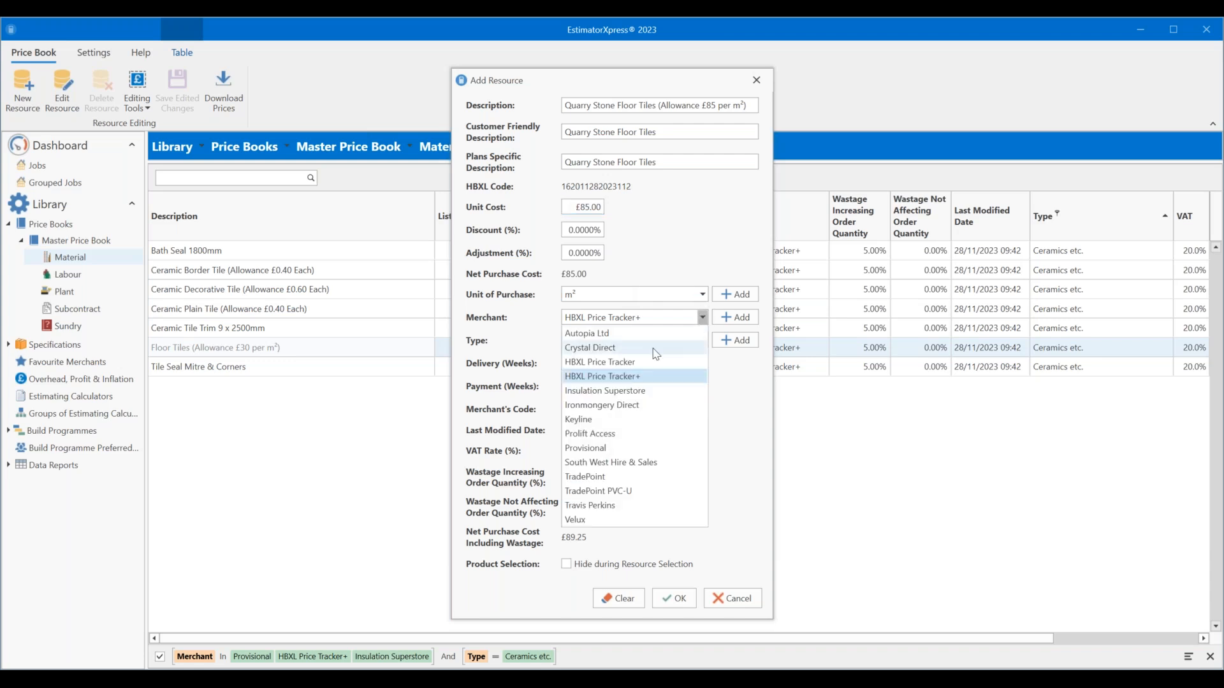
{"action": "left_click", "coordinate": [601, 448]}
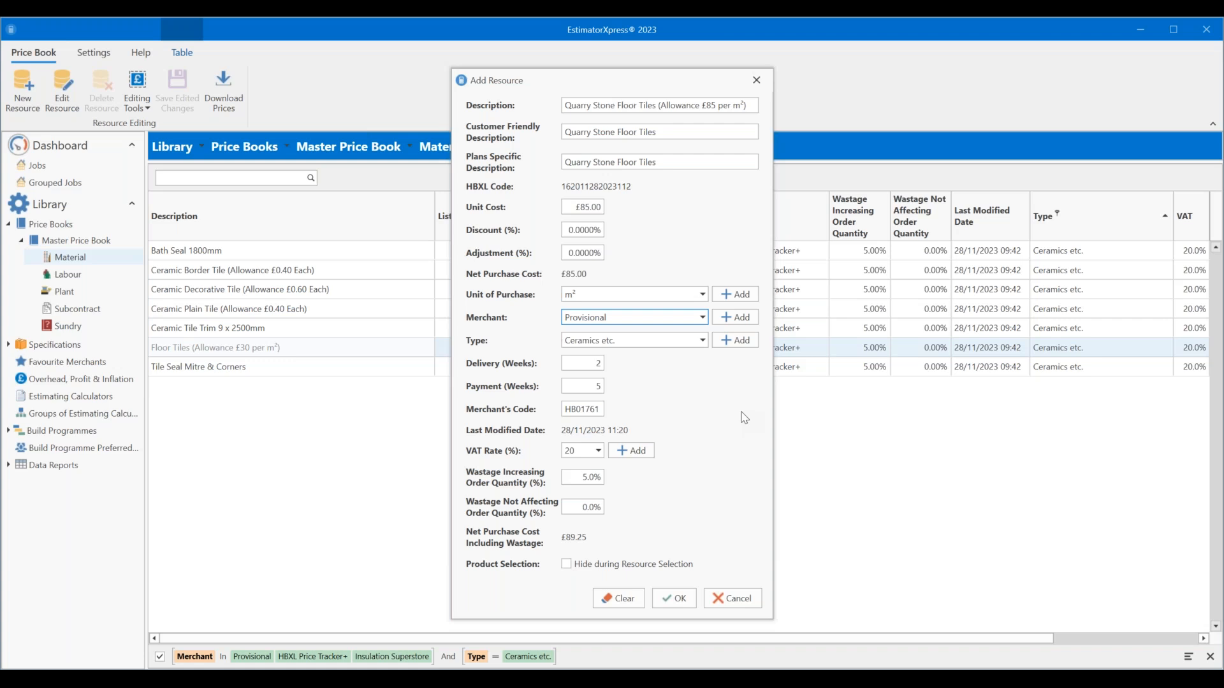
{"action": "left_click", "coordinate": [700, 341]}
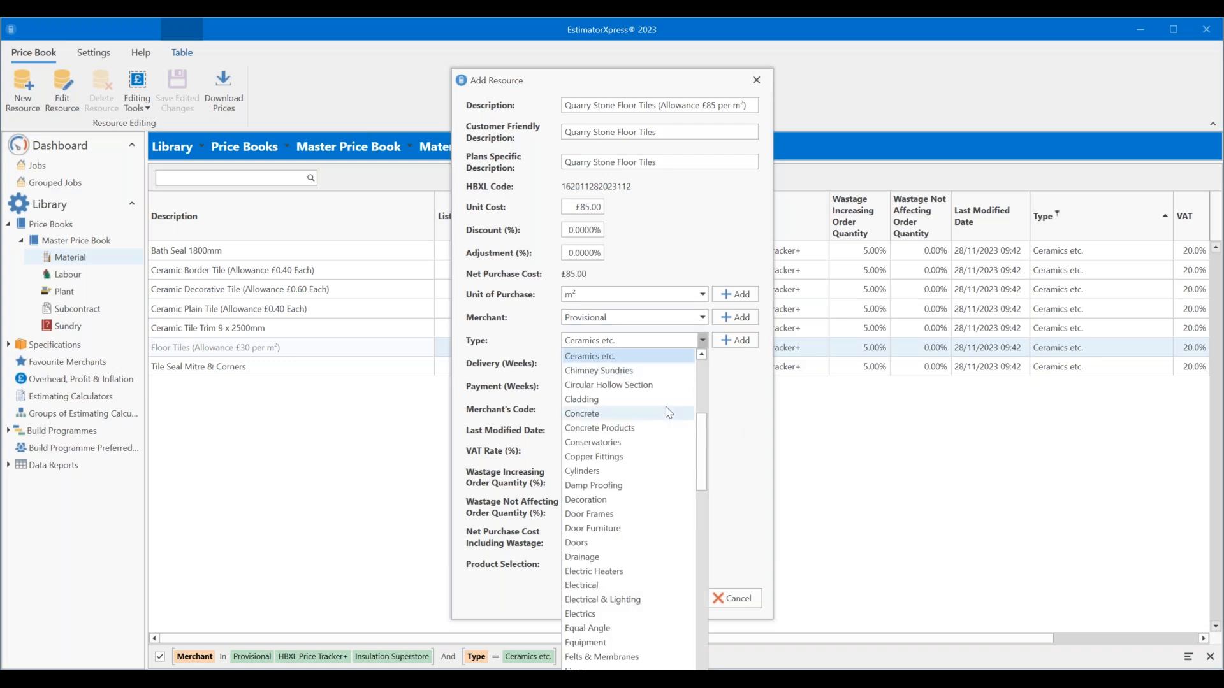
{"action": "scroll", "coordinate": [668, 412], "scroll_direction": "down", "scroll_amount": 14}
{"action": "scroll", "coordinate": [650, 425], "scroll_direction": "down", "scroll_amount": 2}
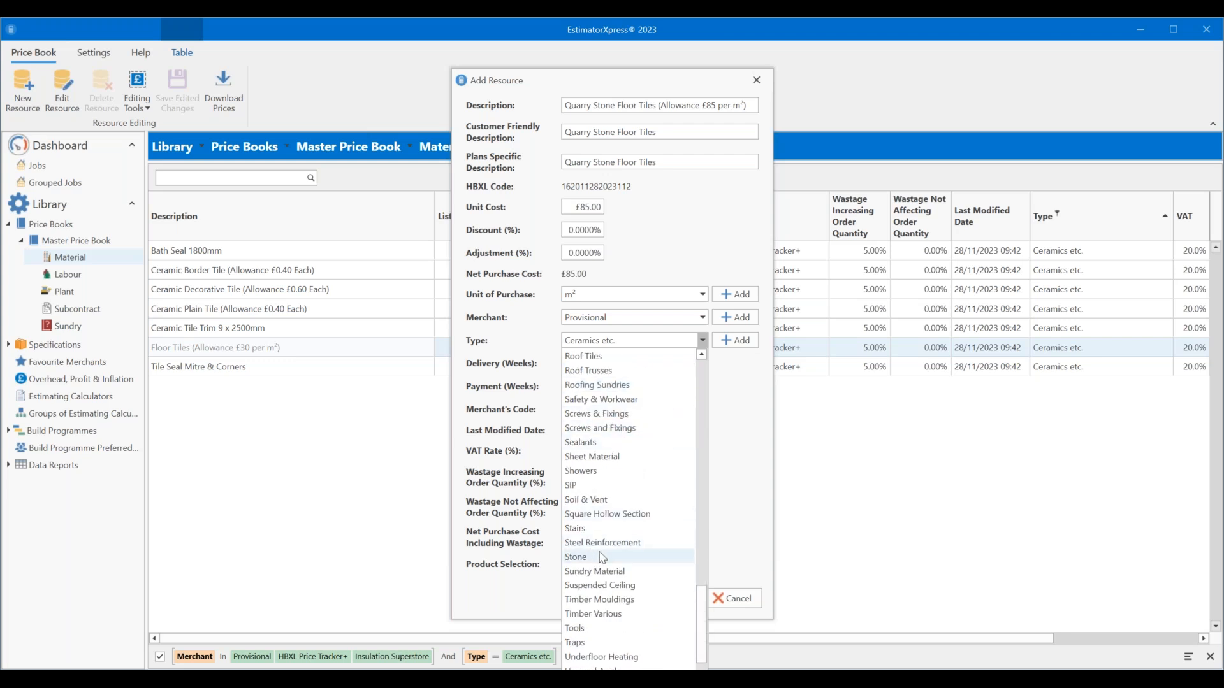
{"action": "left_click", "coordinate": [755, 363]}
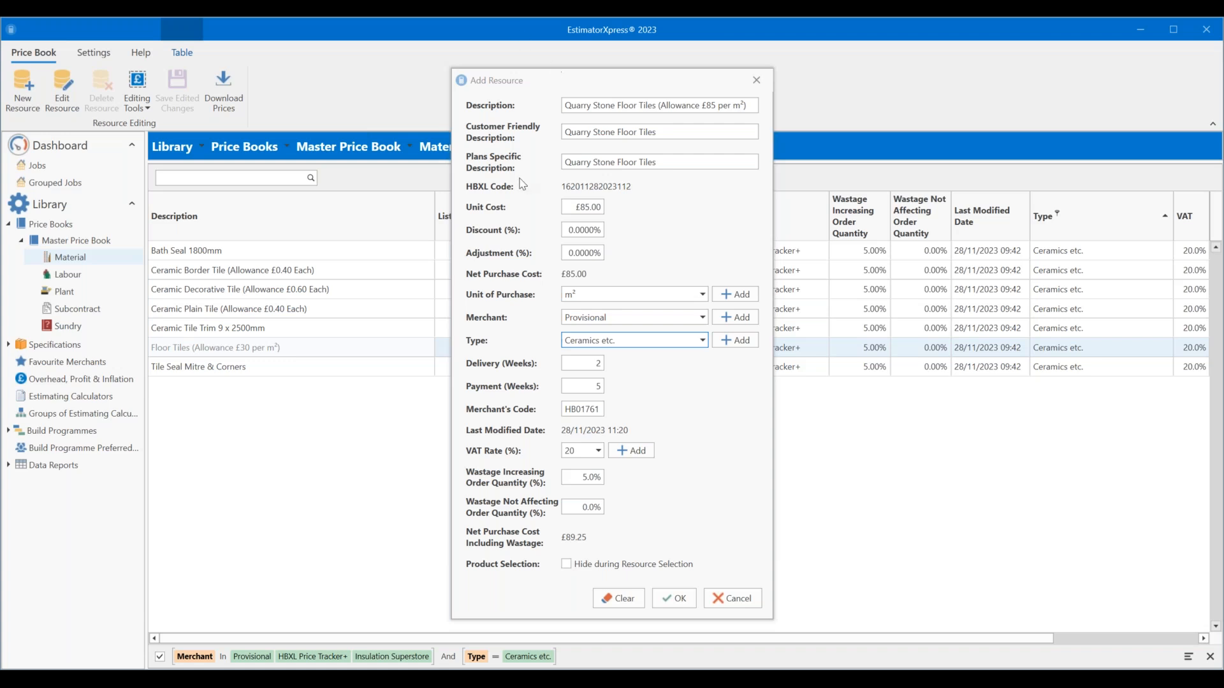
- Set delivery to 4 weeks, payment to 6 weeks and wastage increasing order quantity to 10%
{"action": "left_click", "coordinate": [583, 364]}
{"action": "type", "text": "4"}
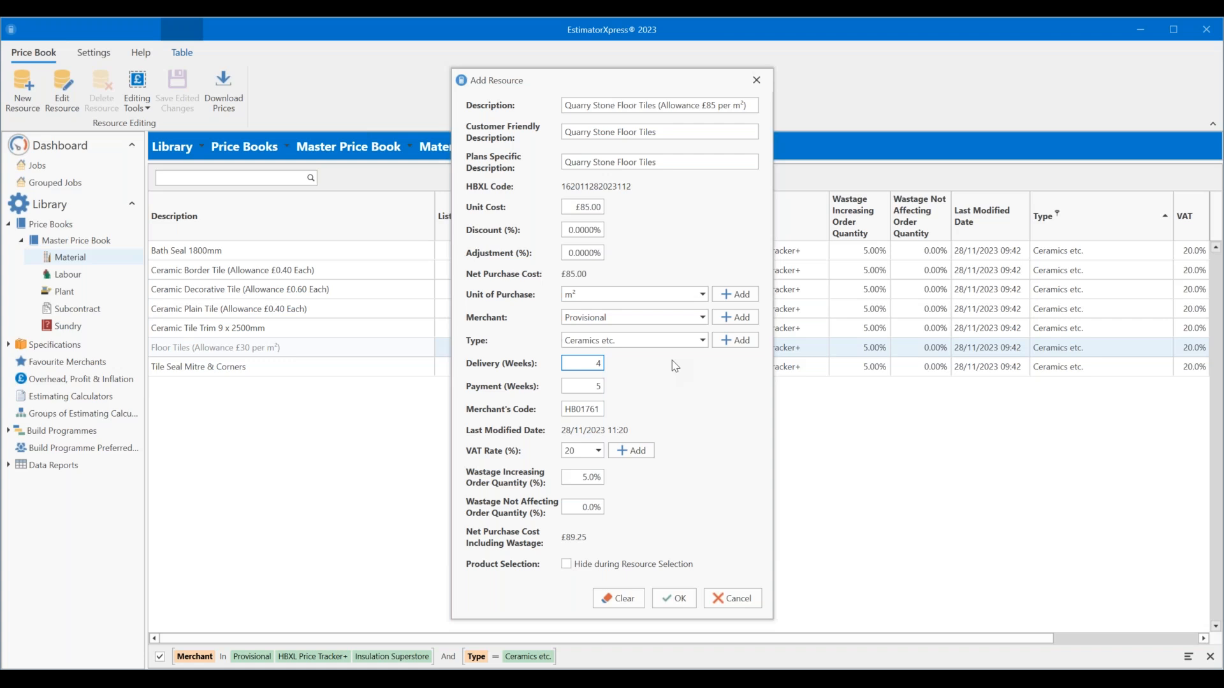
{"action": "left_click", "coordinate": [582, 386]}
{"action": "type", "text": "6"}
{"action": "left_click", "coordinate": [577, 473]}
{"action": "type", "text": "10"}
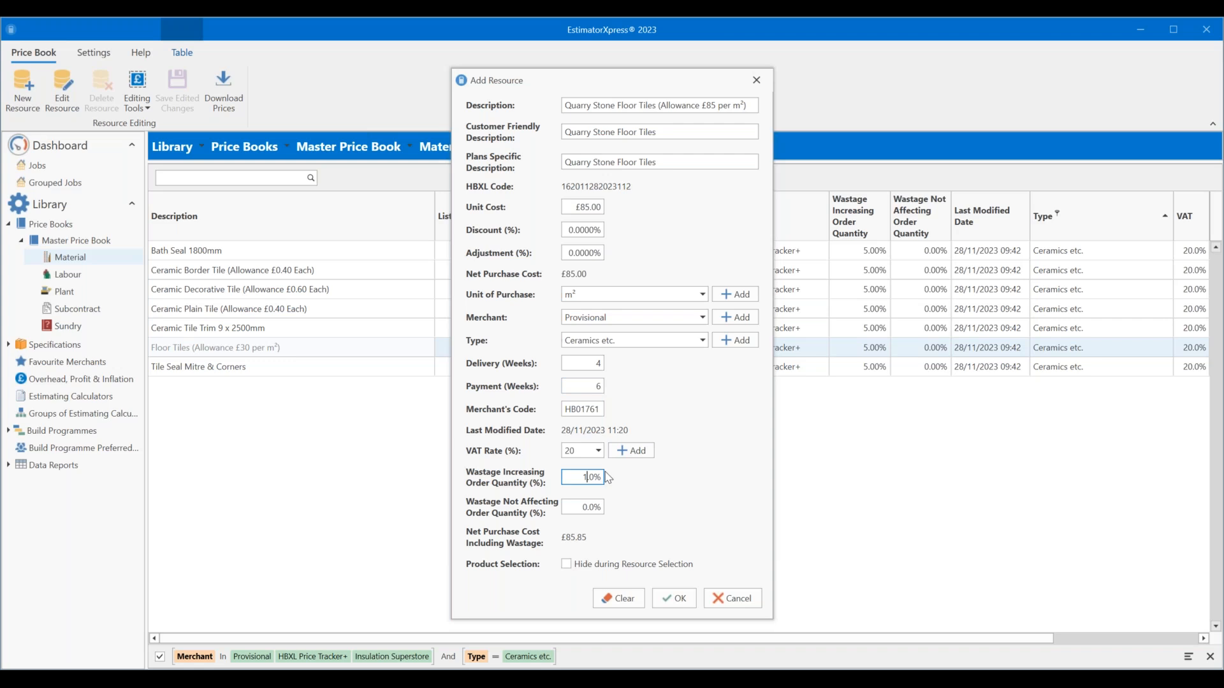
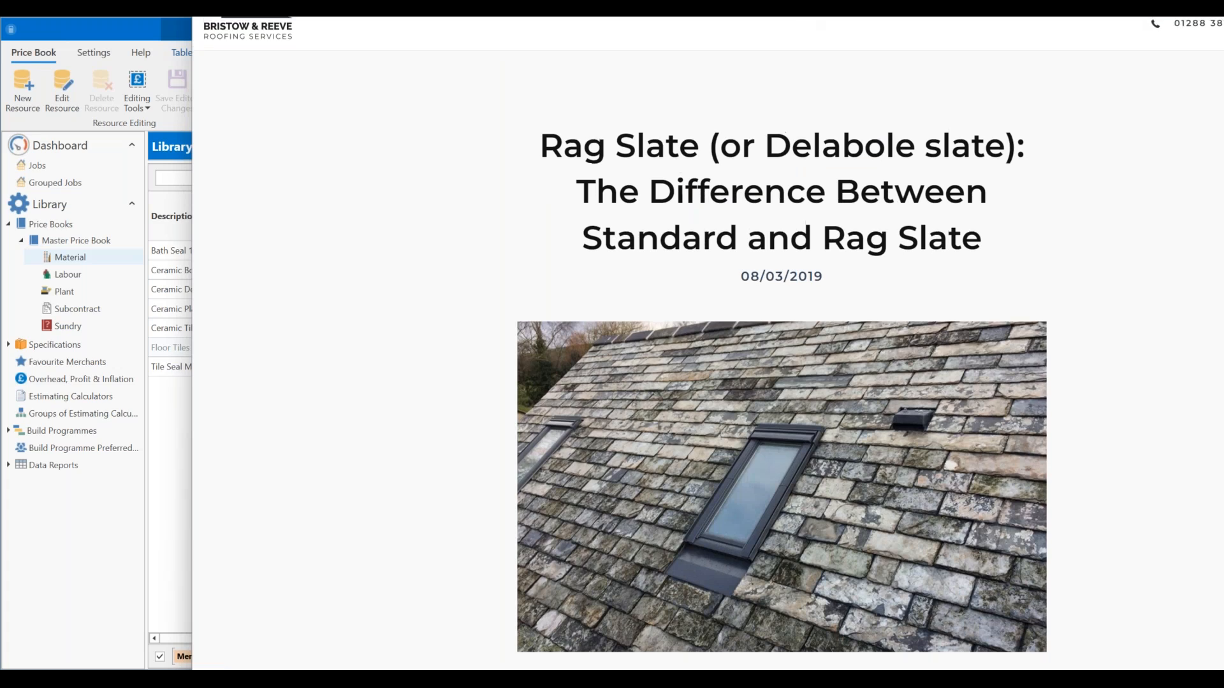
- Show the web article on rag slate roofing in the browser and return to the price book
{"action": "key", "text": "F11"}
{"action": "left_click_drag", "start_coordinate": [856, 140], "coordinate": [711, 16]}
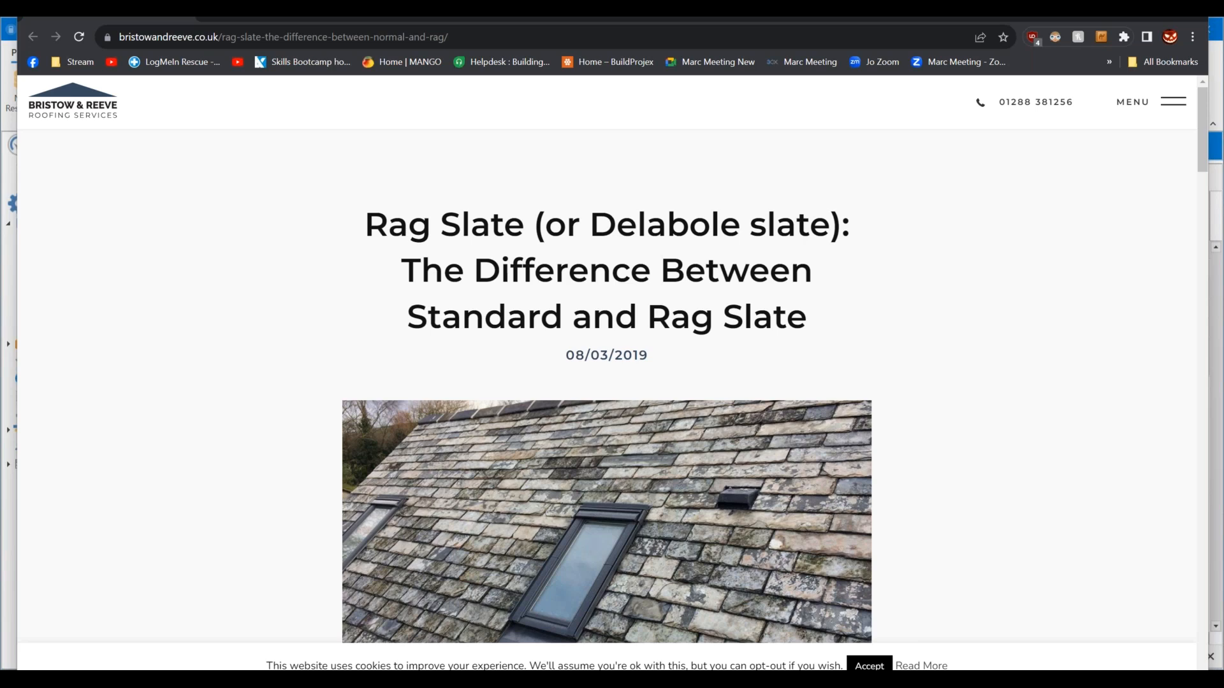
{"action": "left_click_drag", "start_coordinate": [854, 17], "coordinate": [854, 47]}
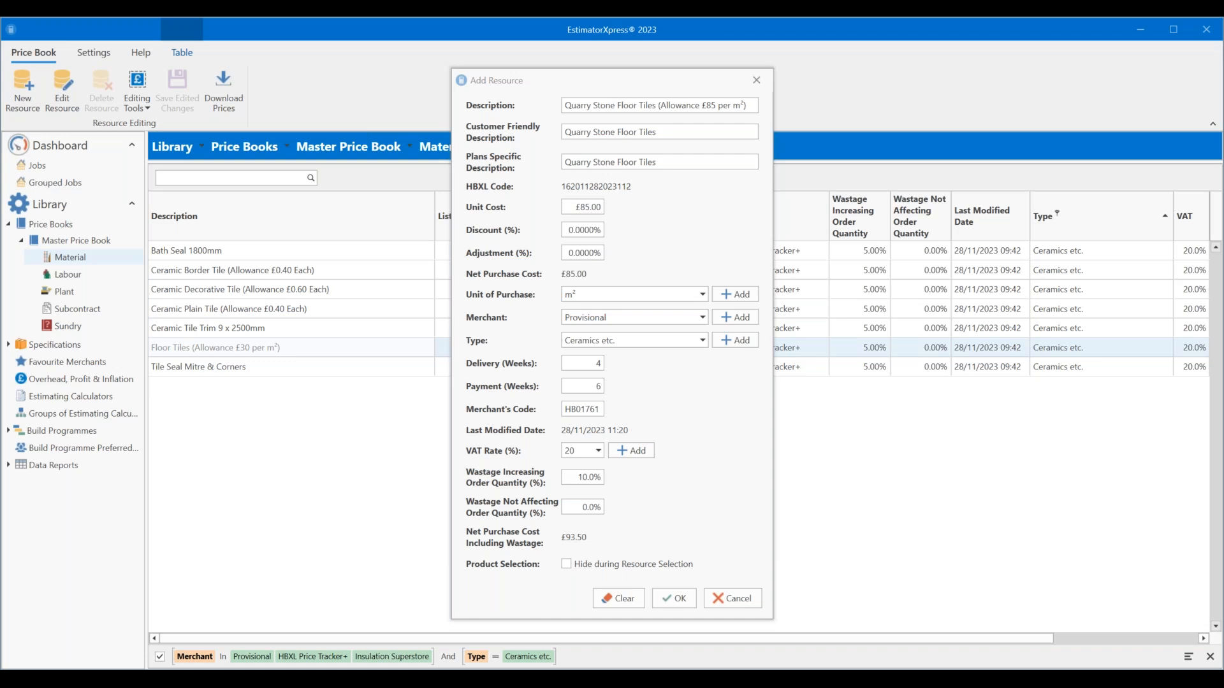
- Look through the stone roofing project photos on the PS Mitchell Roofing website and return to the price book
{"action": "left_click_drag", "start_coordinate": [1026, 17], "coordinate": [685, 39]}
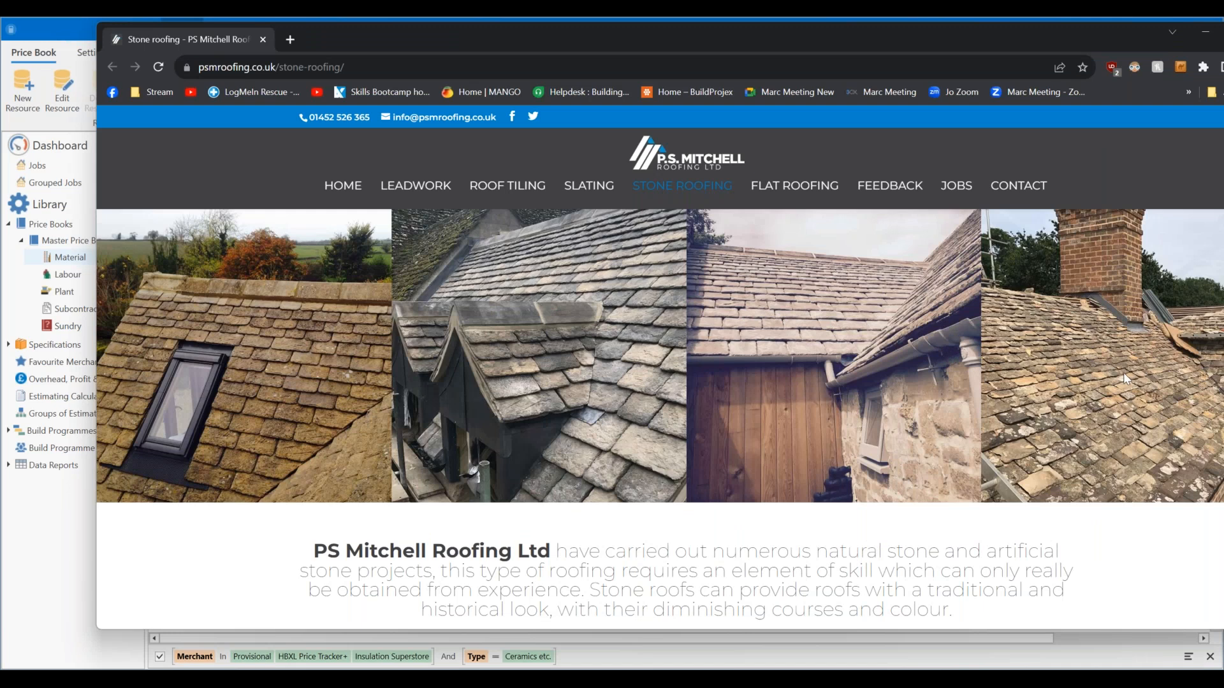
{"action": "scroll", "coordinate": [1121, 376], "scroll_direction": "down", "scroll_amount": 15}
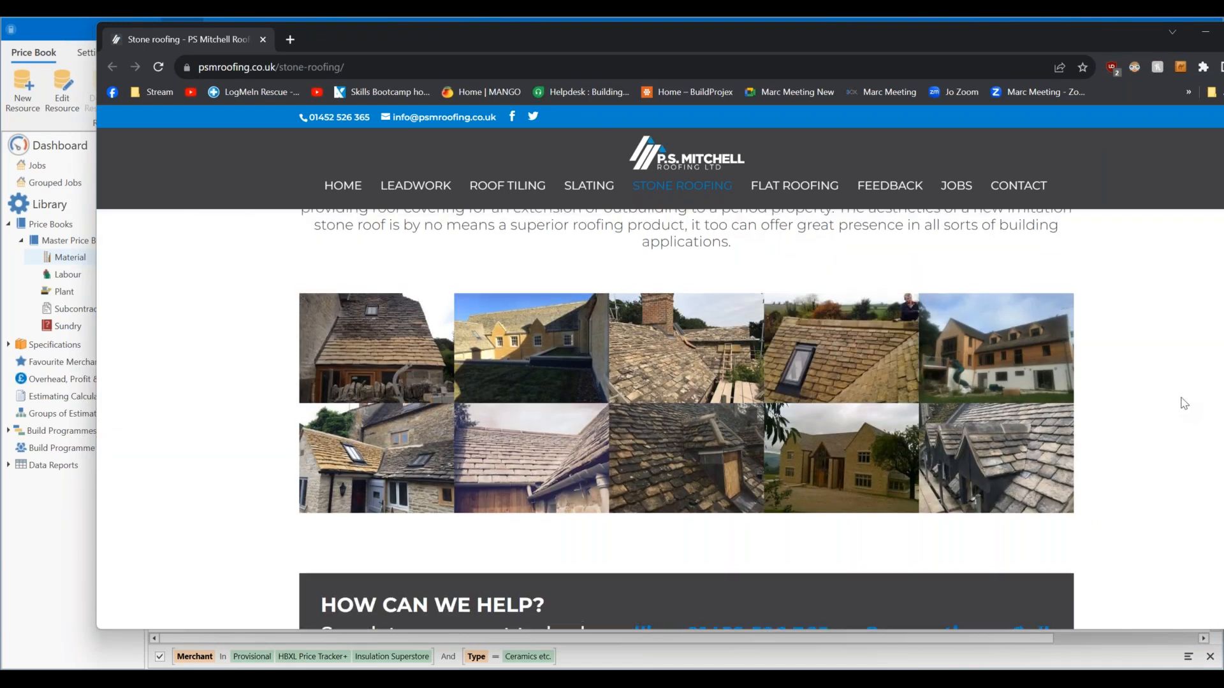
{"action": "scroll", "coordinate": [1183, 403], "scroll_direction": "up", "scroll_amount": 1}
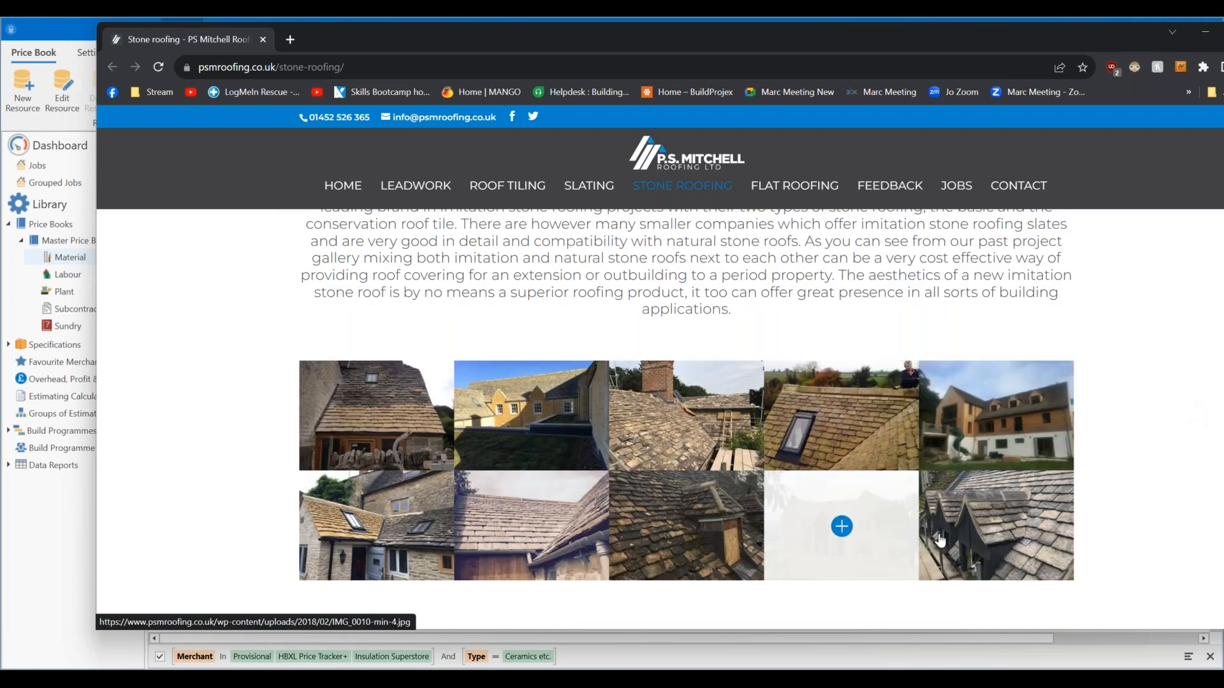
{"action": "left_click", "coordinate": [1035, 520]}
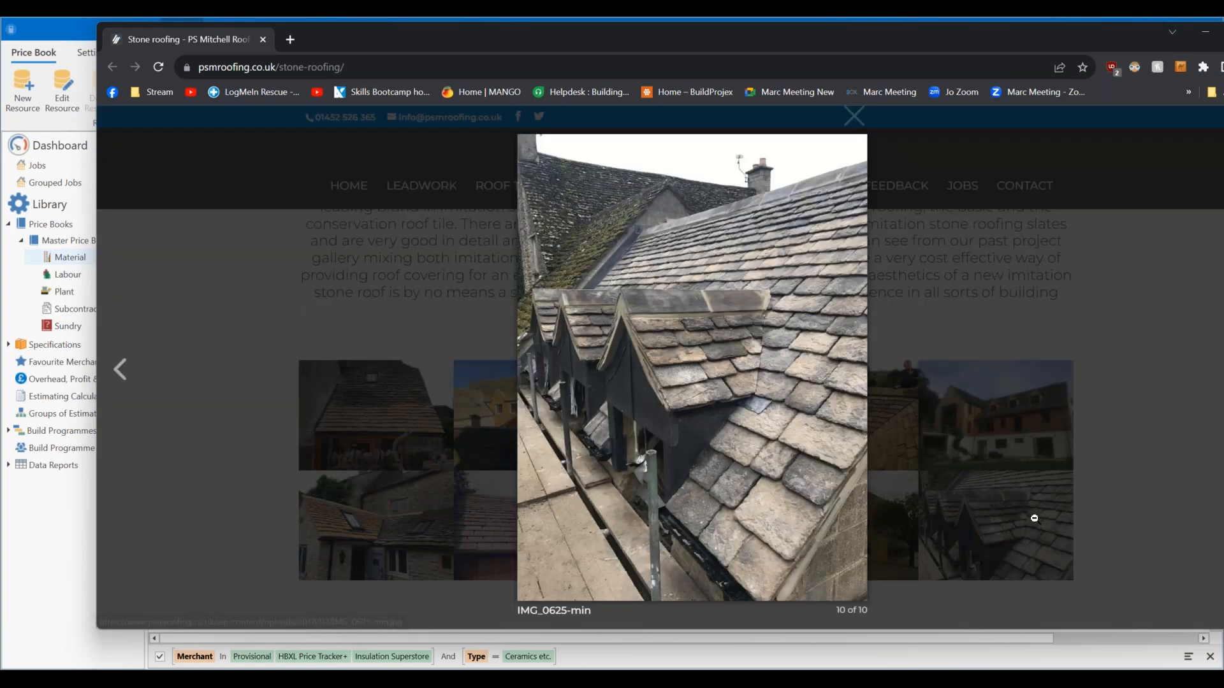
{"action": "left_click", "coordinate": [1162, 269]}
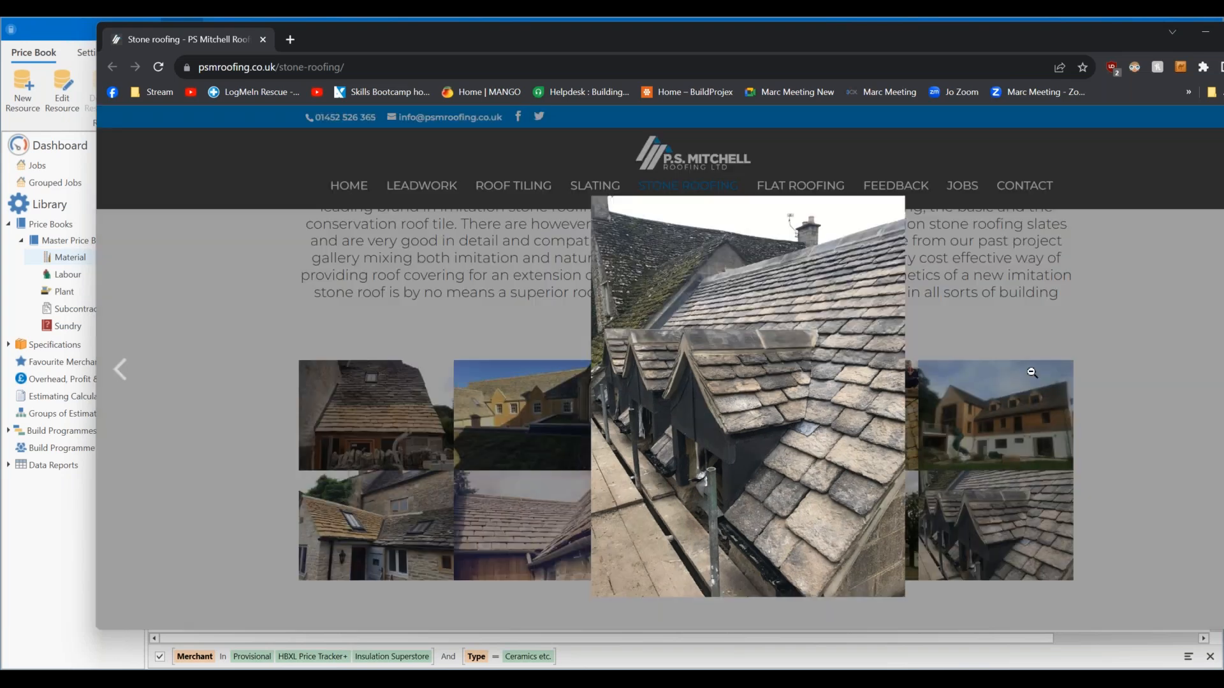
{"action": "left_click", "coordinate": [847, 513]}
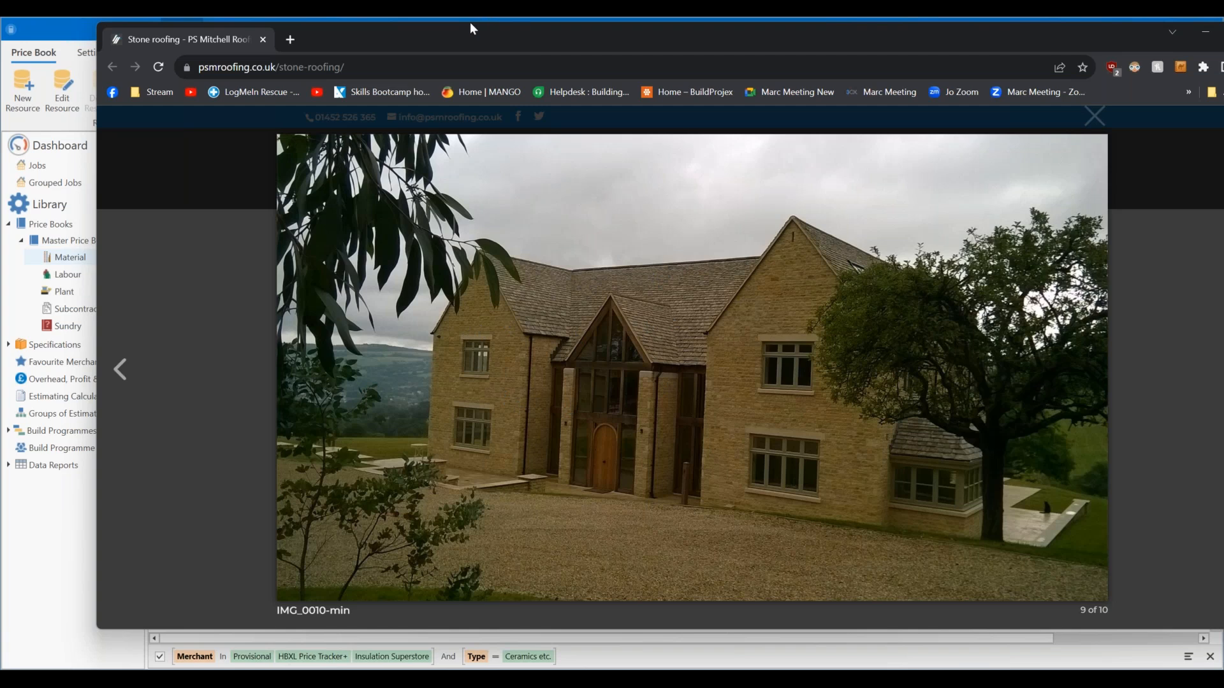
{"action": "left_click_drag", "start_coordinate": [470, 25], "coordinate": [449, 1]}
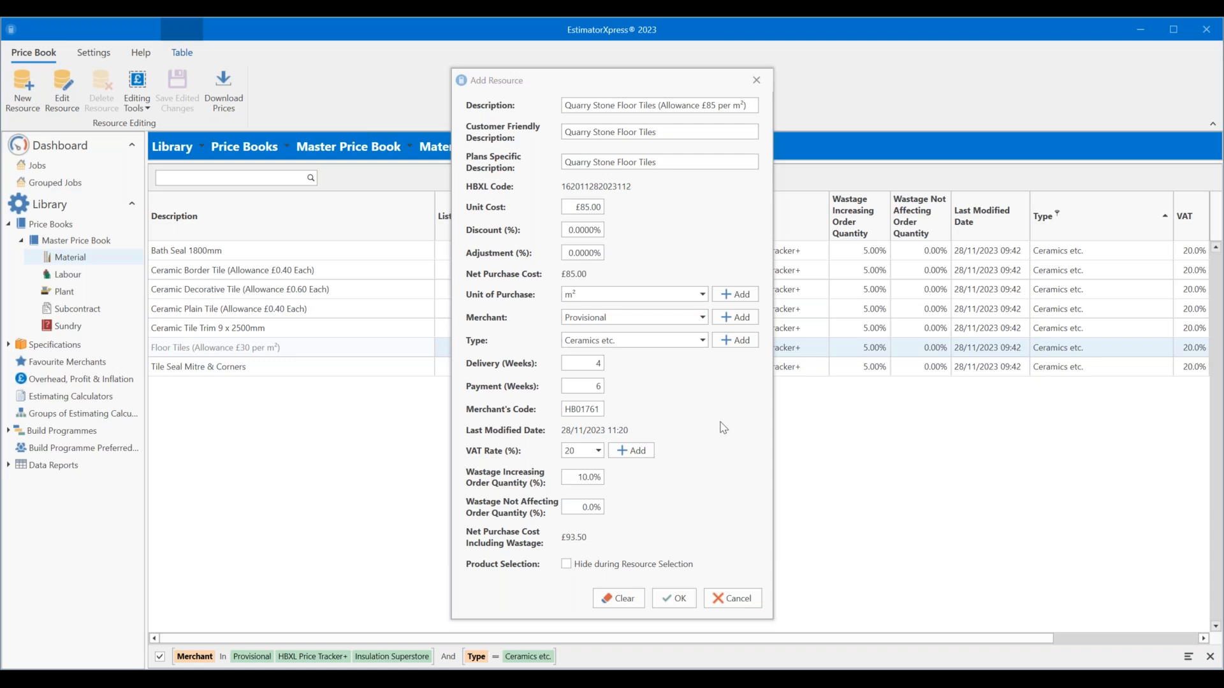
- Save the new Quarry Stone Floor Tiles resource to the material price book
{"action": "left_click", "coordinate": [745, 445]}
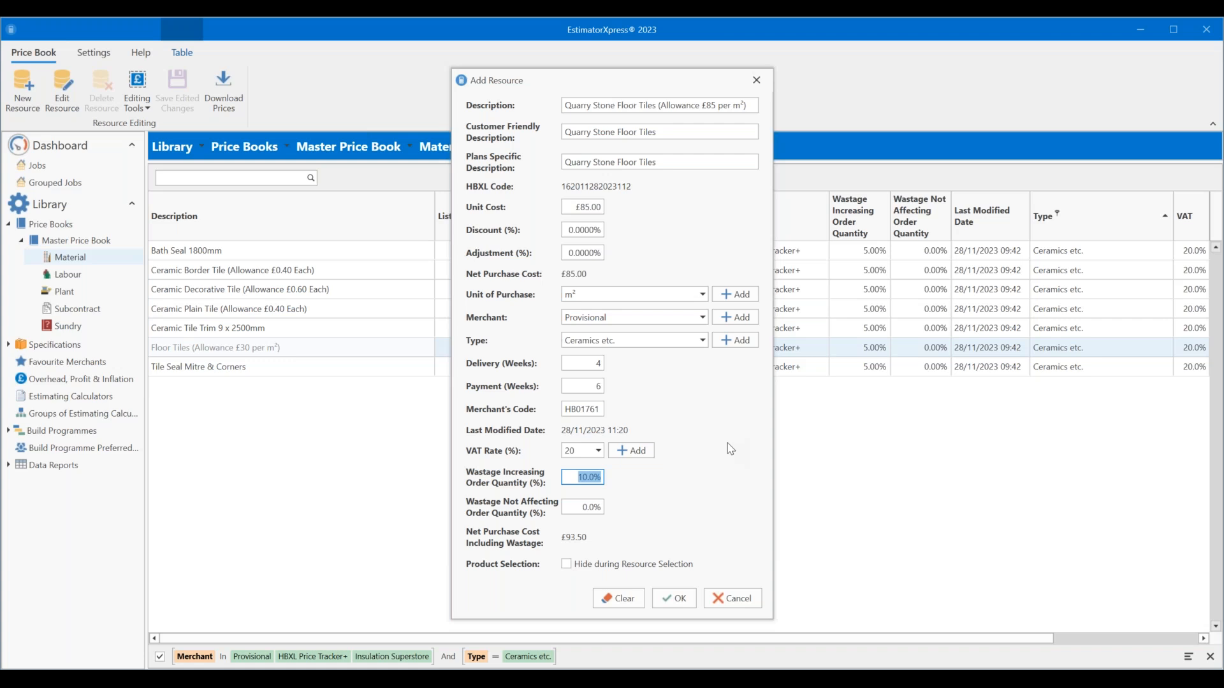
{"action": "left_click", "coordinate": [680, 599]}
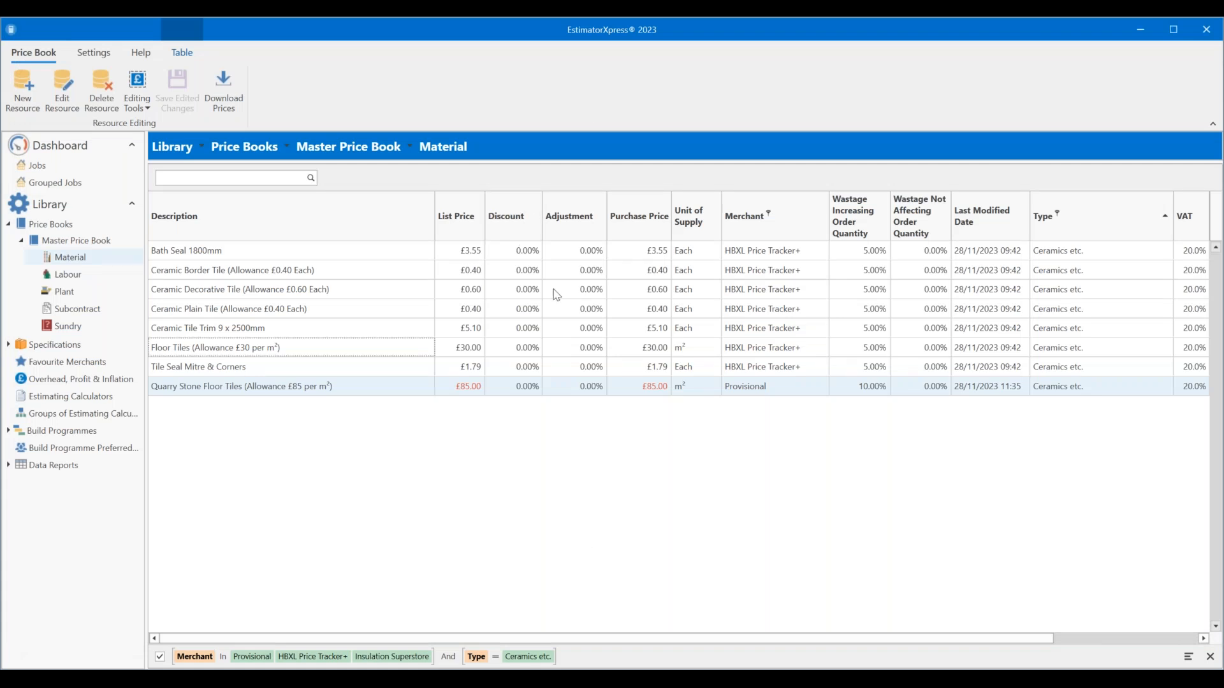
{"action": "left_click", "coordinate": [768, 213]}
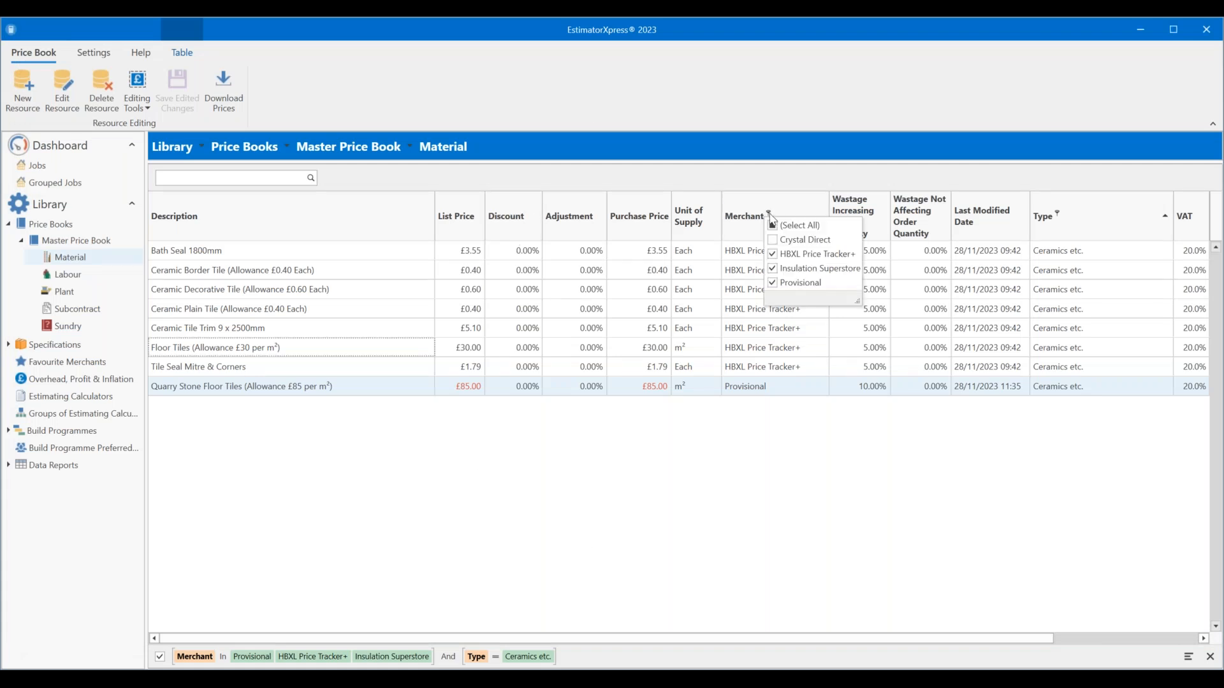
{"action": "left_click", "coordinate": [773, 240]}
{"action": "left_click", "coordinate": [776, 241]}
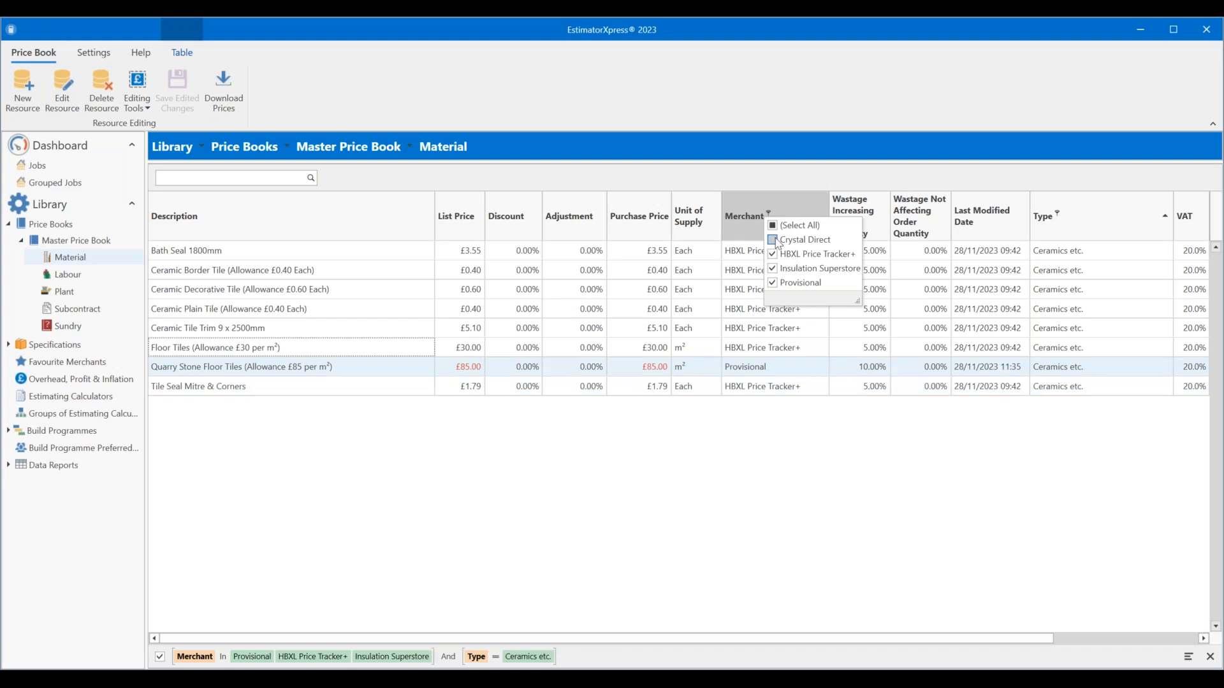
{"action": "left_click", "coordinate": [773, 241]}
{"action": "left_click", "coordinate": [774, 240]}
{"action": "left_click", "coordinate": [792, 526]}
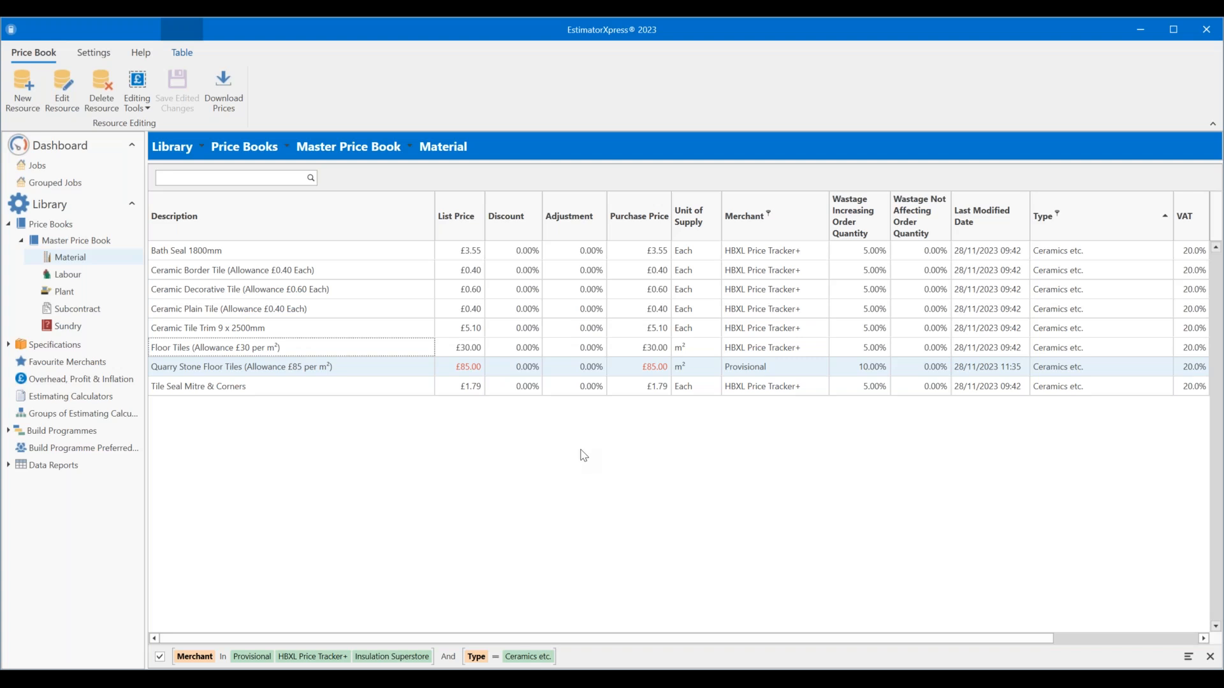
- Clear the merchant and type filters so the complete material list is shown
{"action": "right_click", "coordinate": [339, 228]}
{"action": "left_click", "coordinate": [385, 326]}
{"action": "scroll", "coordinate": [729, 402], "scroll_direction": "down", "scroll_amount": 20}
{"action": "left_click_drag", "start_coordinate": [1216, 308], "coordinate": [1215, 226]}
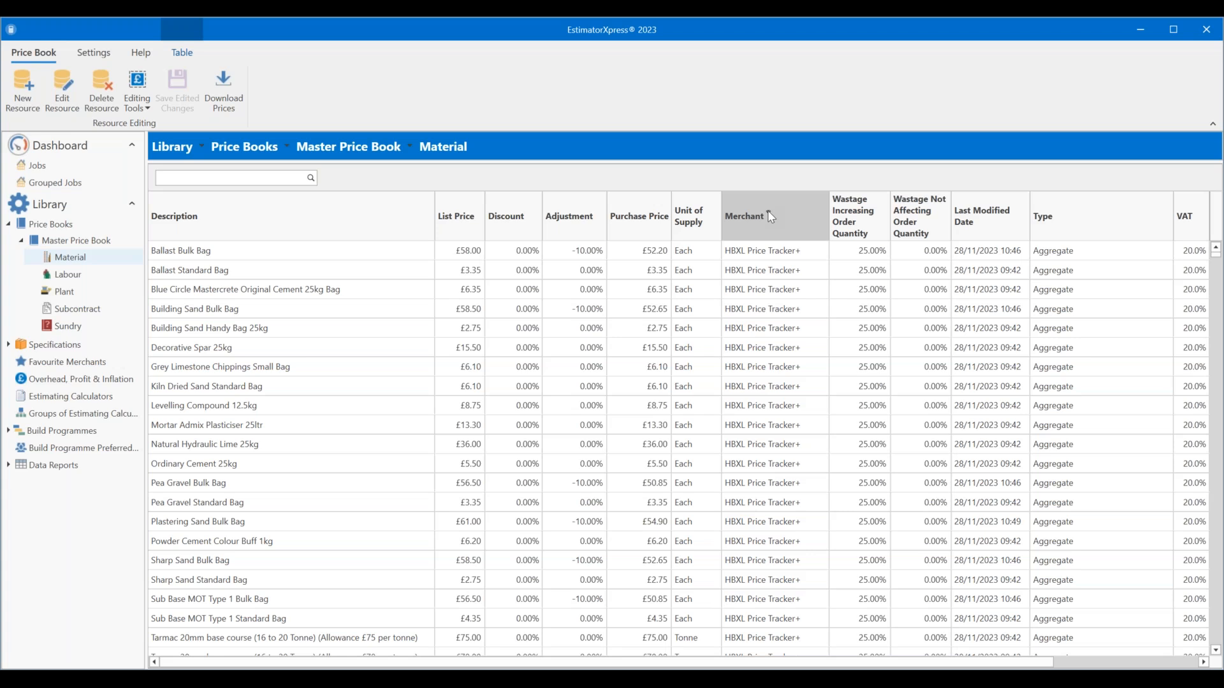
- Filter the materials by the Provisional merchant, check the Insulation Superstore entries and remove the merchant filters
{"action": "left_click", "coordinate": [769, 215]}
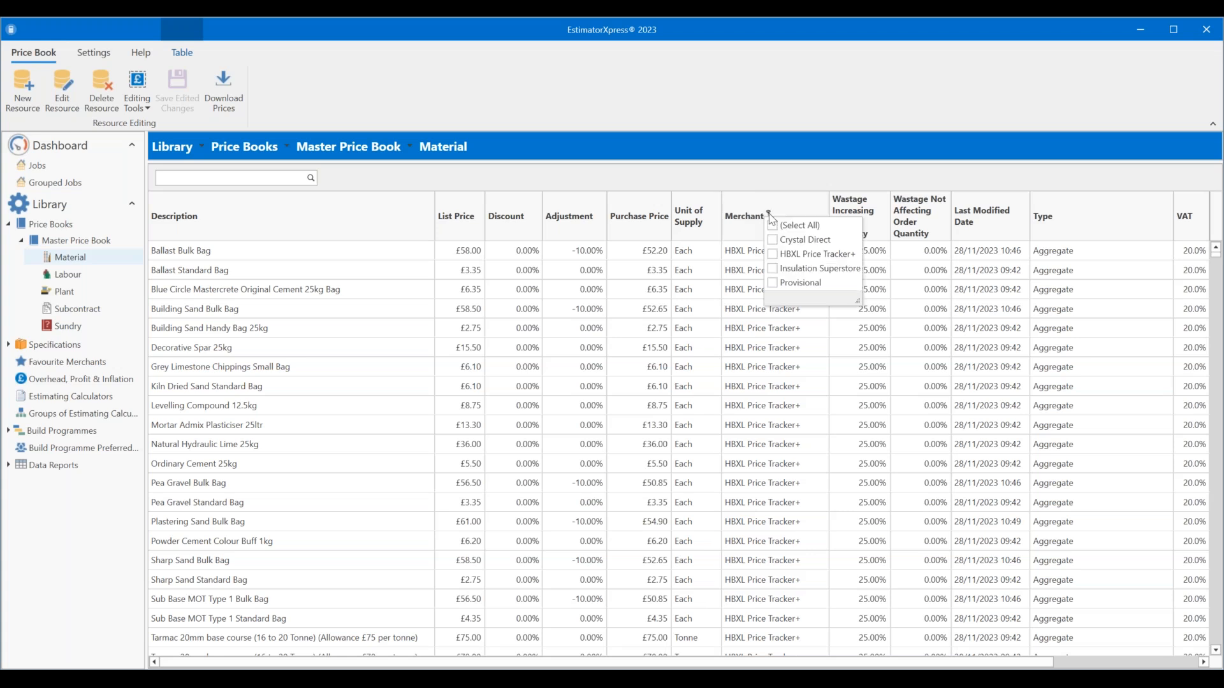
{"action": "left_click", "coordinate": [774, 285]}
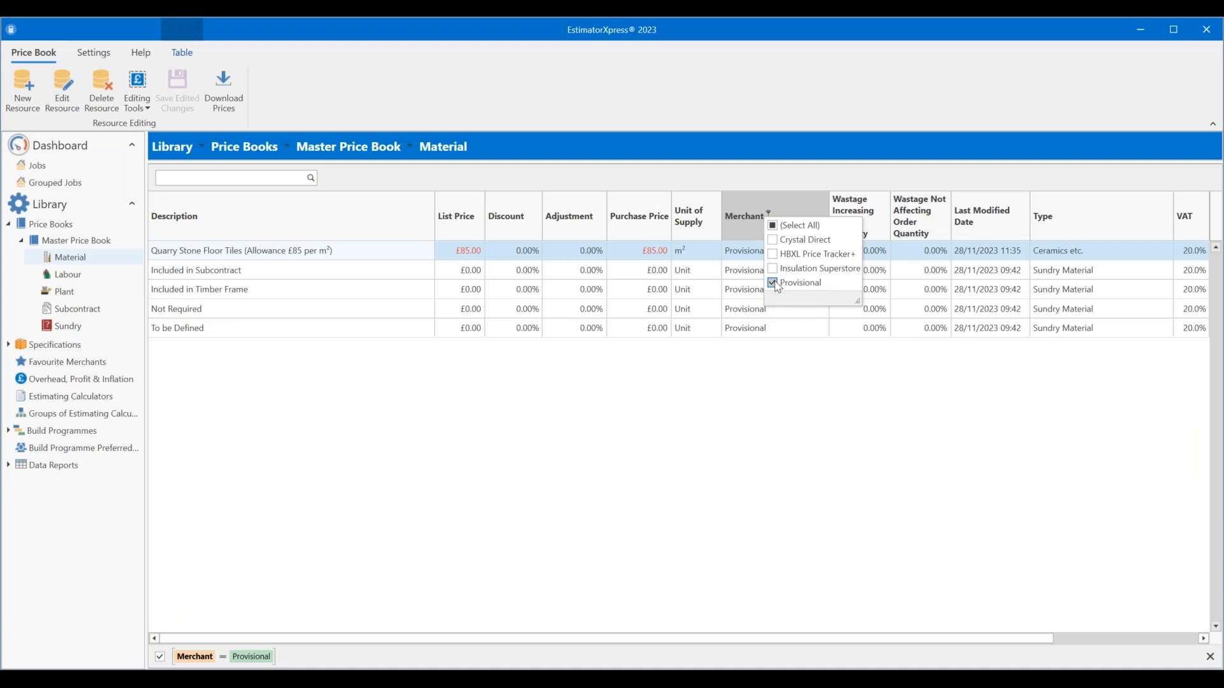
{"action": "left_click", "coordinate": [773, 271]}
{"action": "left_click", "coordinate": [774, 270]}
{"action": "left_click", "coordinate": [641, 179]}
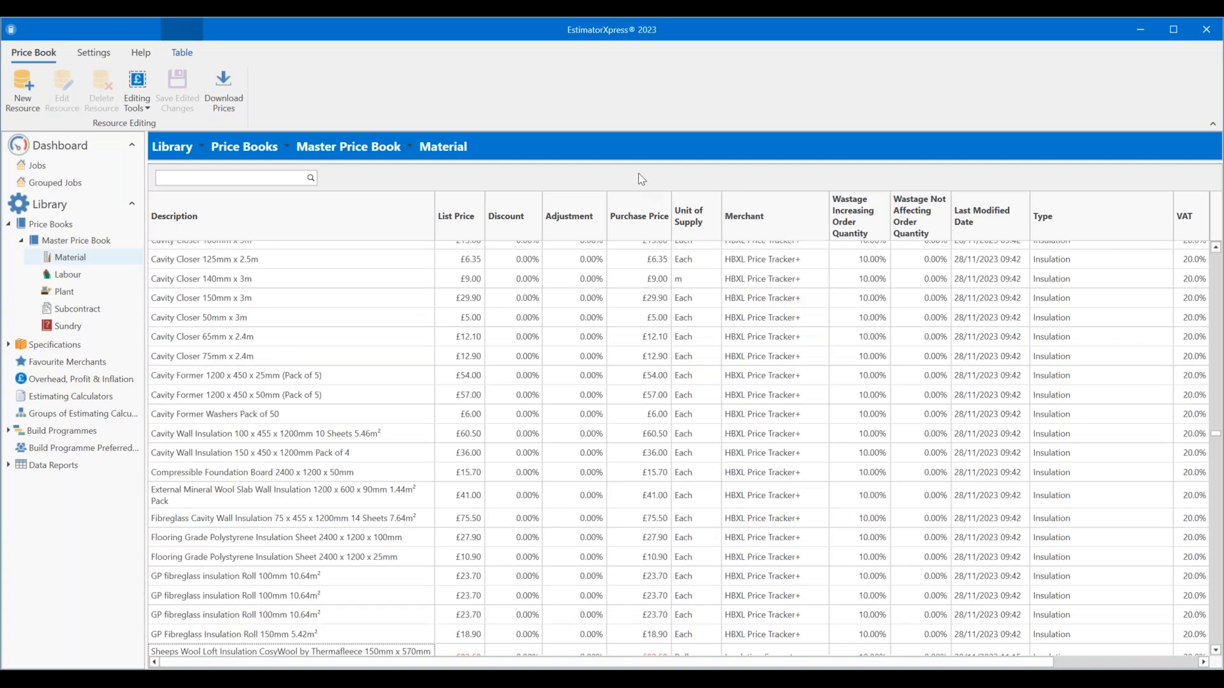
- Open the Plant resources in the Master Price Book and review the list from its beginning
{"action": "left_click", "coordinate": [87, 299]}
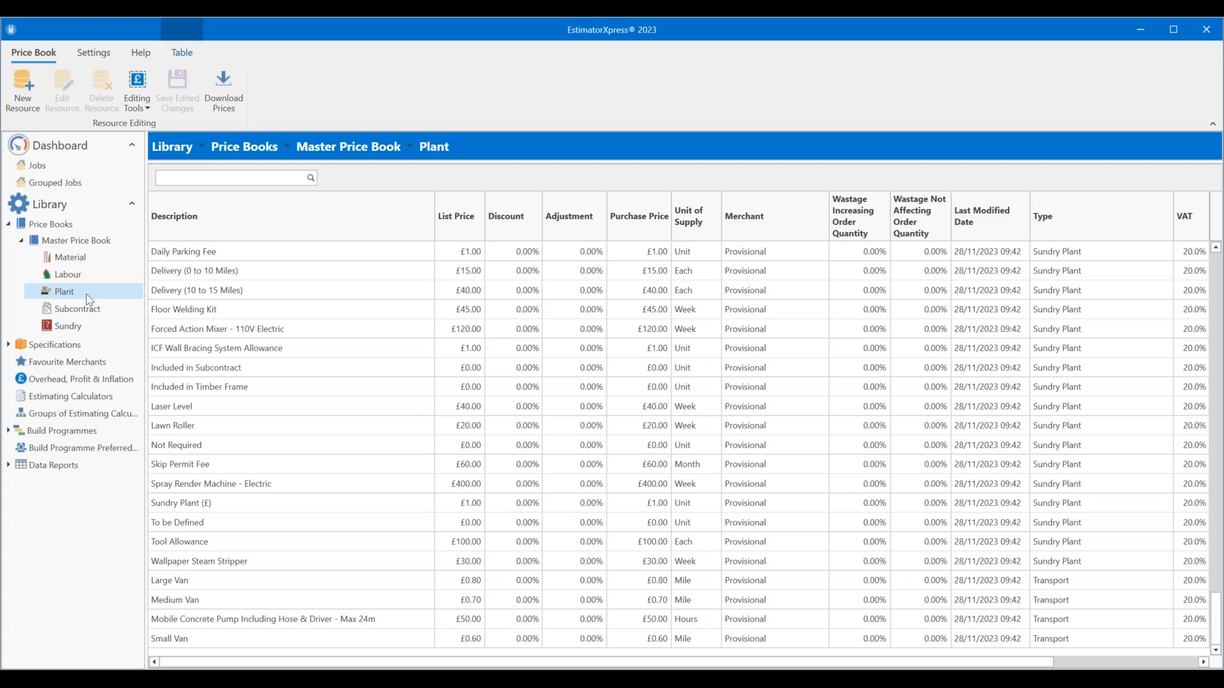
{"action": "scroll", "coordinate": [561, 382], "scroll_direction": "up", "scroll_amount": 10}
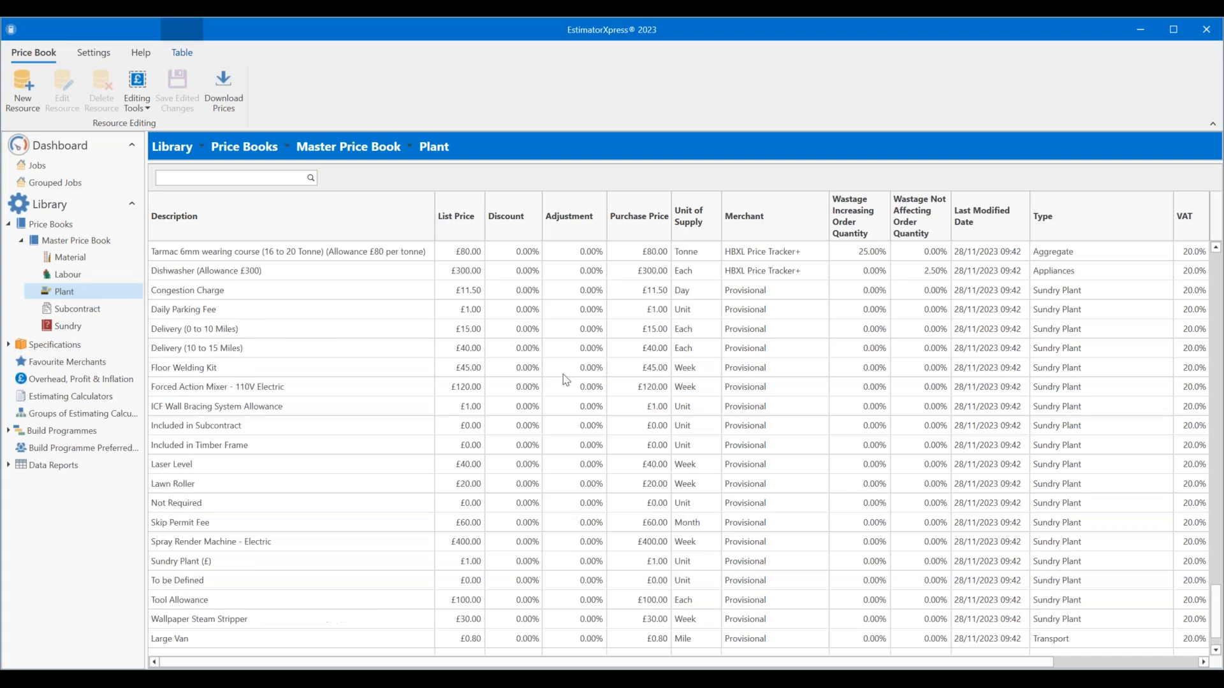
{"action": "scroll", "coordinate": [924, 408], "scroll_direction": "up", "scroll_amount": 10}
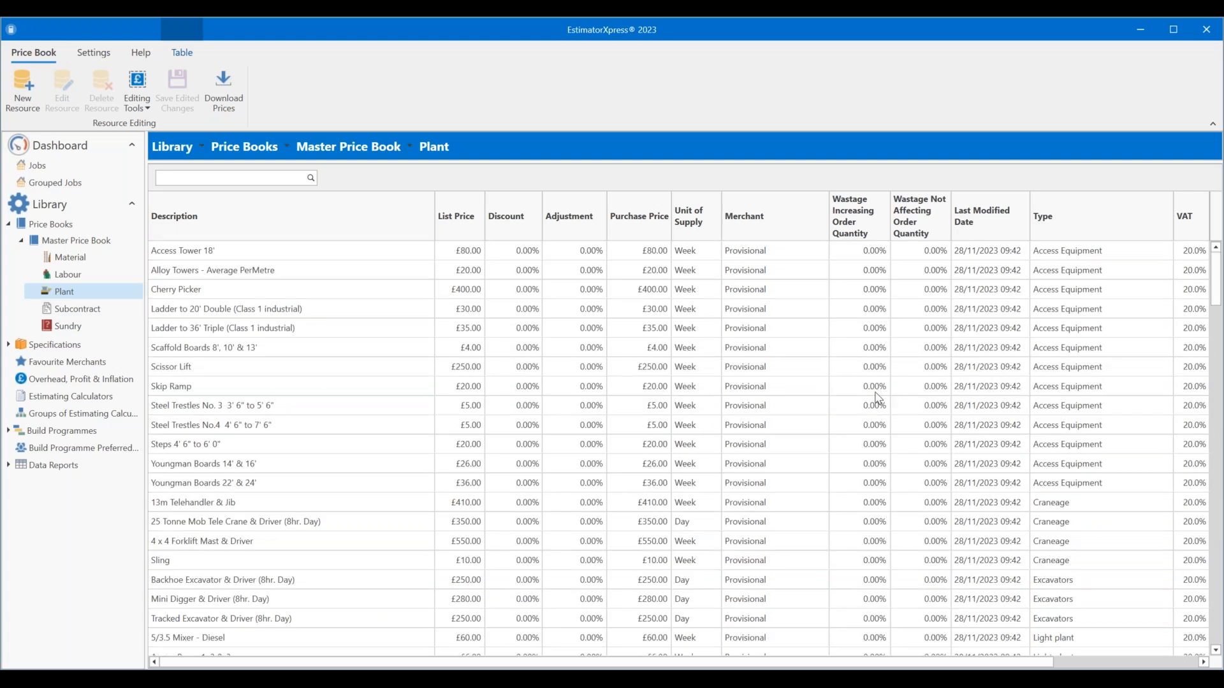
- Make the purchase prices of the plant resources editable directly in the list and look over the plant rates
{"action": "left_click", "coordinate": [136, 92]}
{"action": "left_click", "coordinate": [187, 152]}
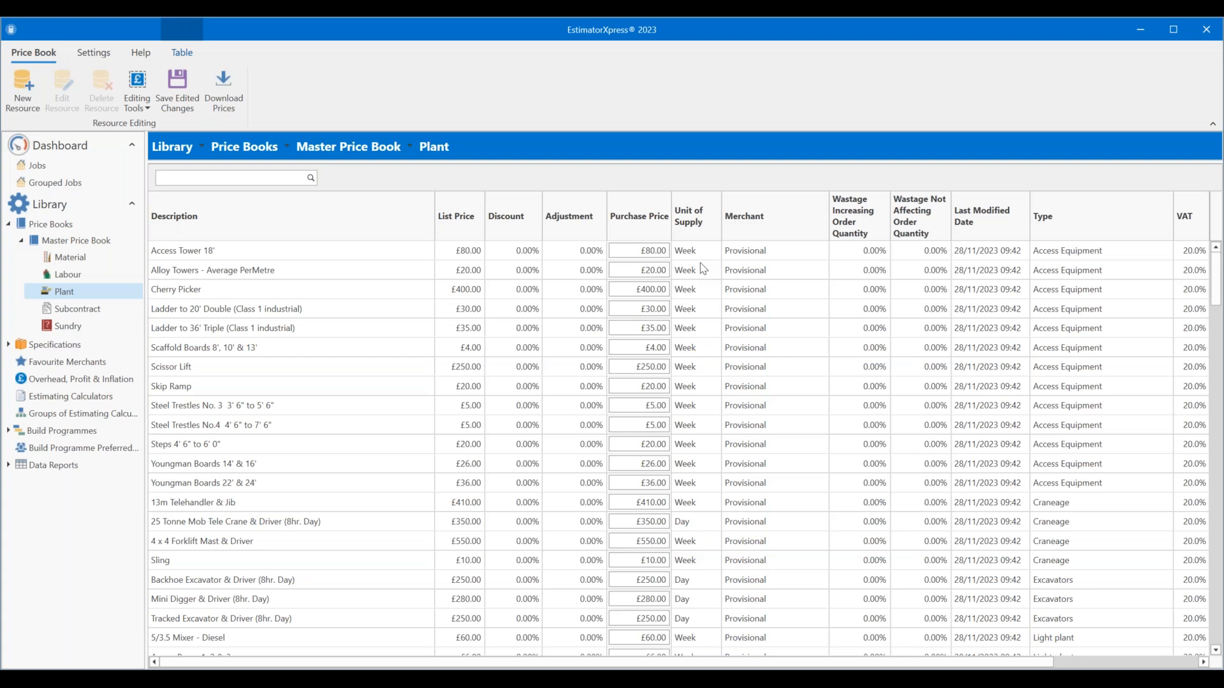
{"action": "scroll", "coordinate": [709, 372], "scroll_direction": "down", "scroll_amount": 3}
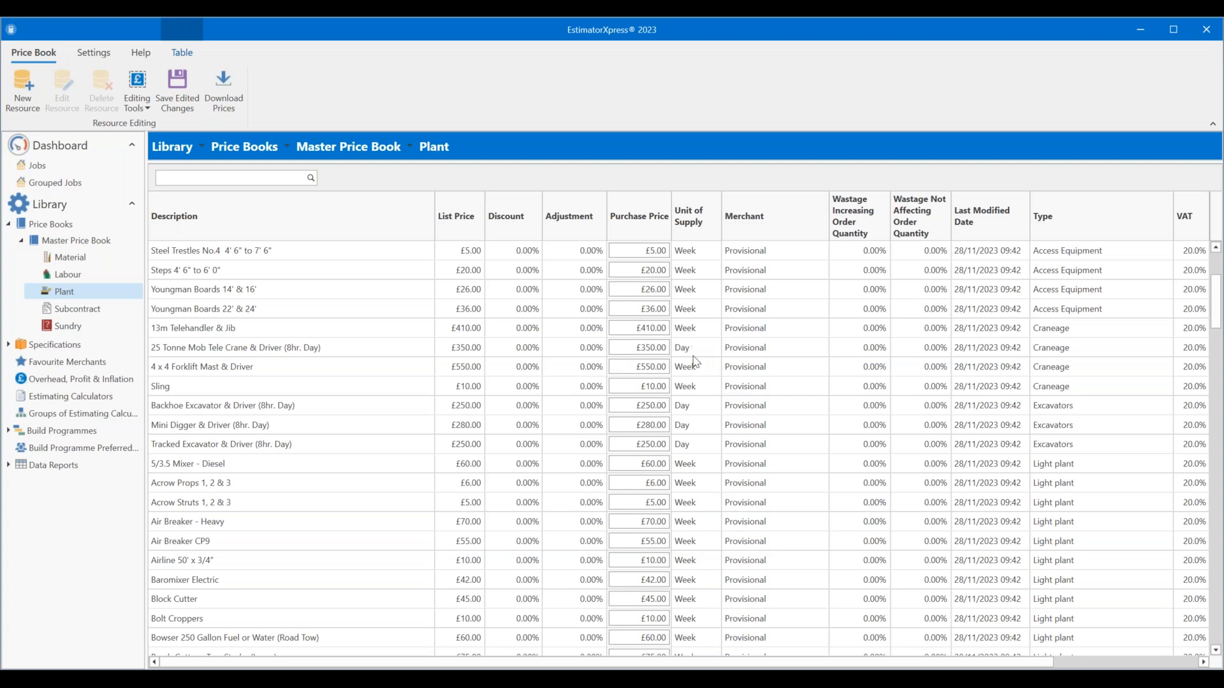
{"action": "scroll", "coordinate": [707, 379], "scroll_direction": "up", "scroll_amount": 3}
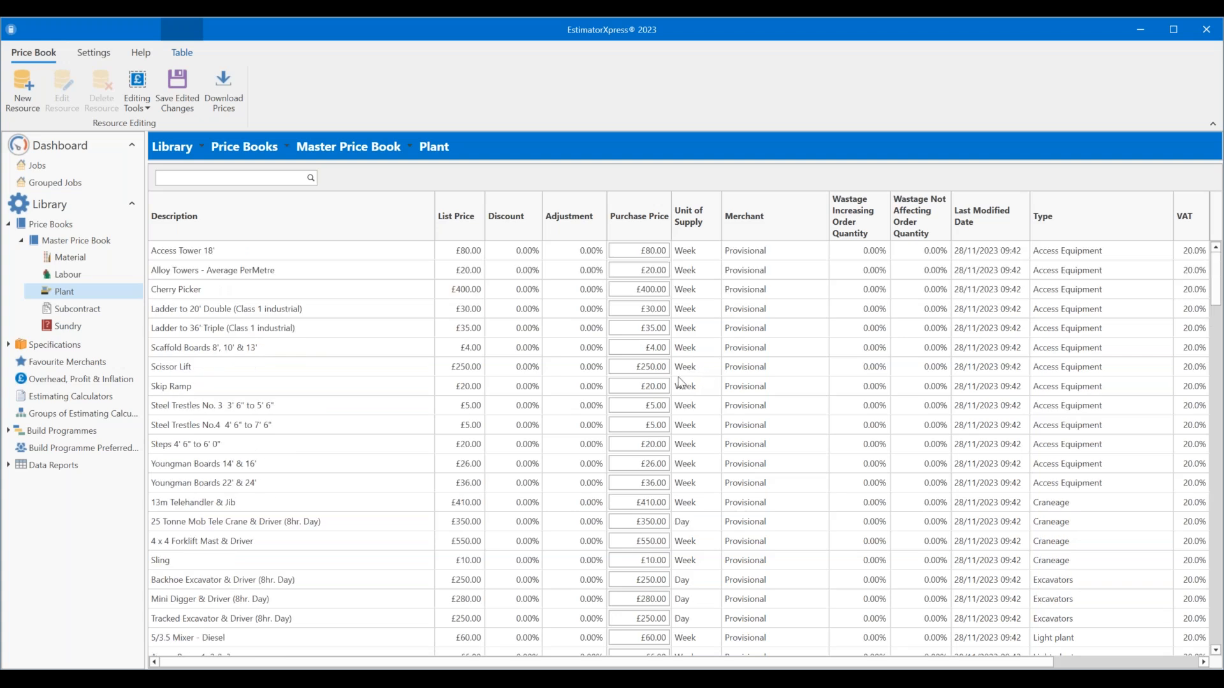
{"action": "scroll", "coordinate": [681, 383], "scroll_direction": "down", "scroll_amount": 2}
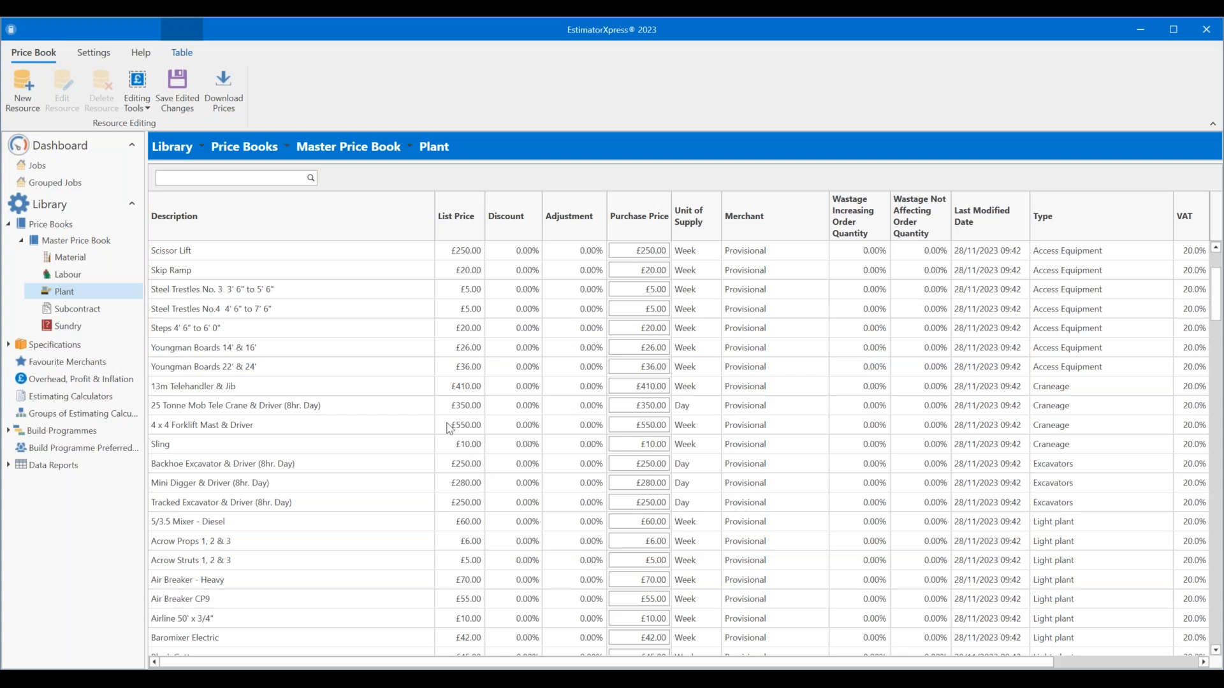
- Review the plant rates from craneage and excavators through the light plant to the power tools
{"action": "scroll", "coordinate": [492, 407], "scroll_direction": "down", "scroll_amount": 2}
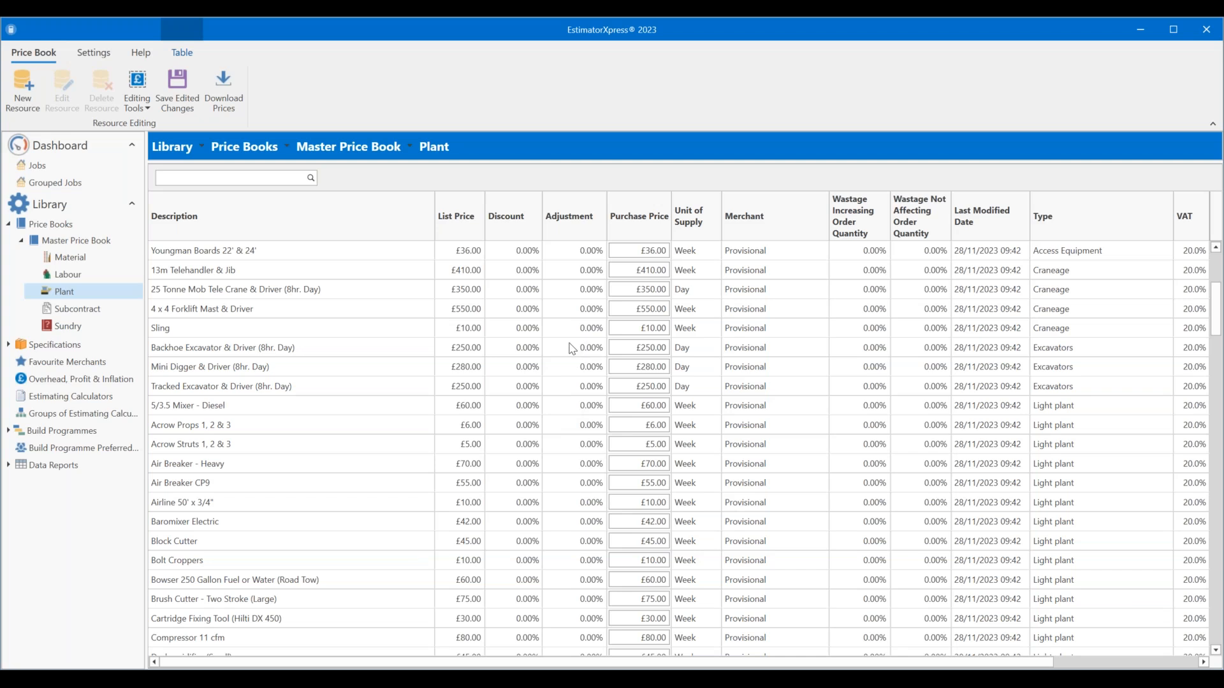
{"action": "scroll", "coordinate": [571, 348], "scroll_direction": "down", "scroll_amount": 1}
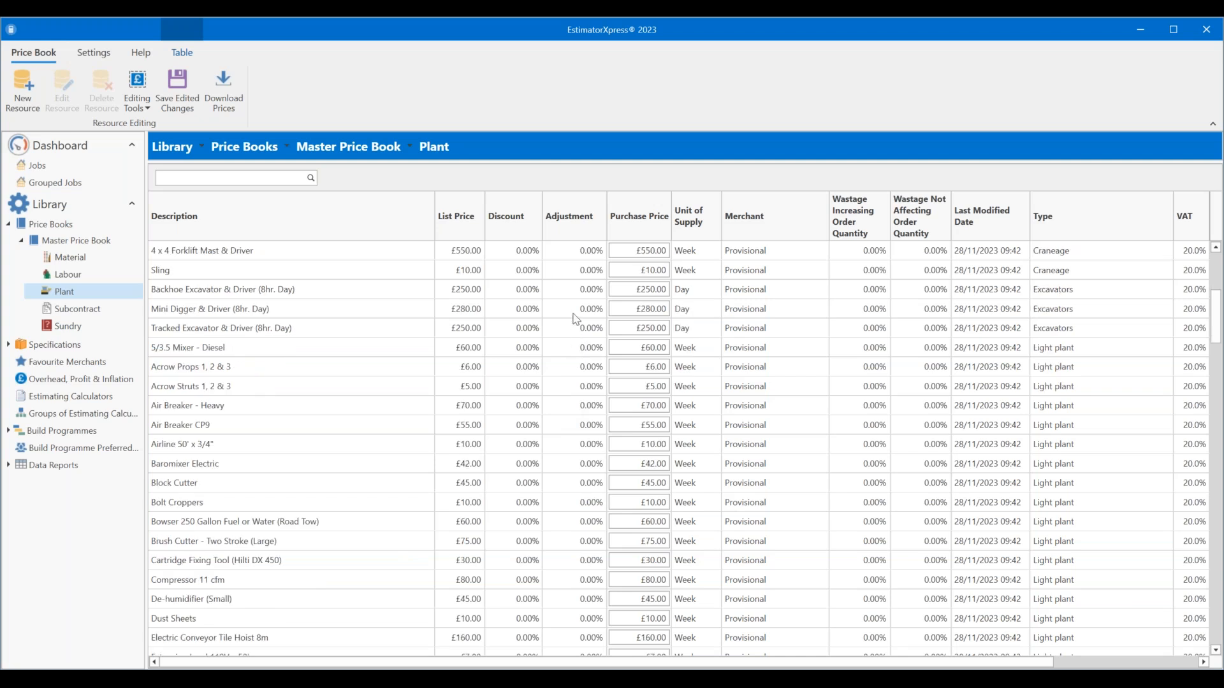
{"action": "scroll", "coordinate": [363, 328], "scroll_direction": "down", "scroll_amount": 4}
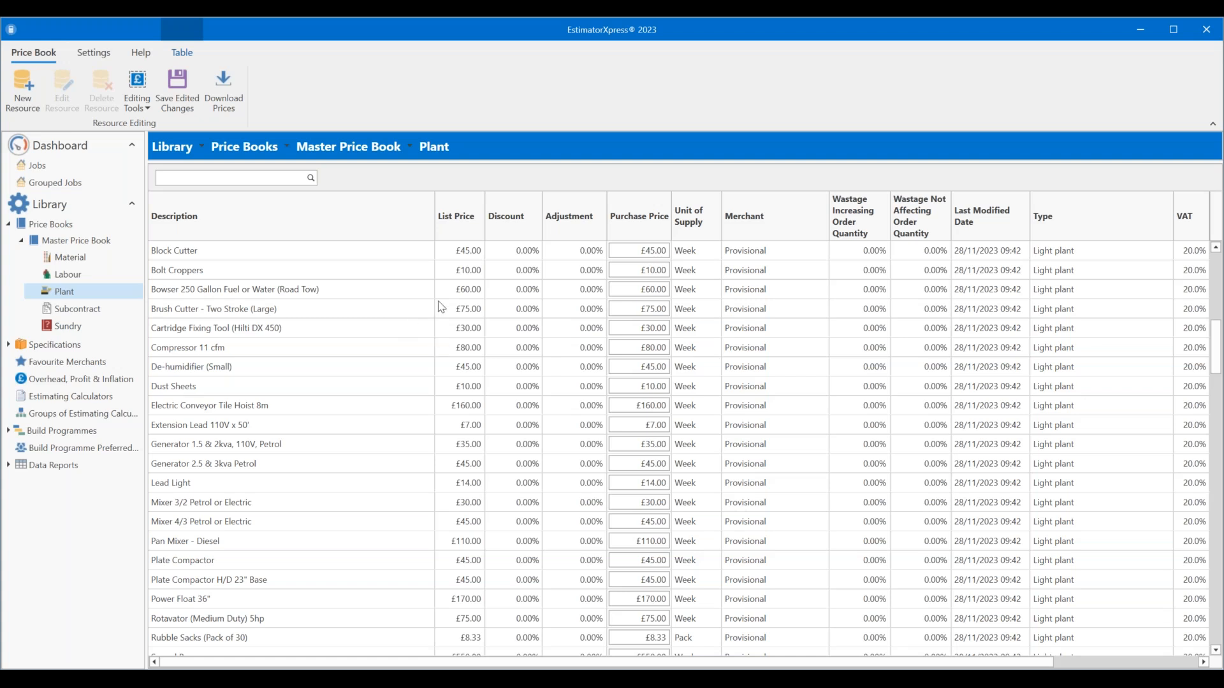
{"action": "scroll", "coordinate": [460, 350], "scroll_direction": "down", "scroll_amount": 1}
{"action": "scroll", "coordinate": [460, 351], "scroll_direction": "down", "scroll_amount": 3}
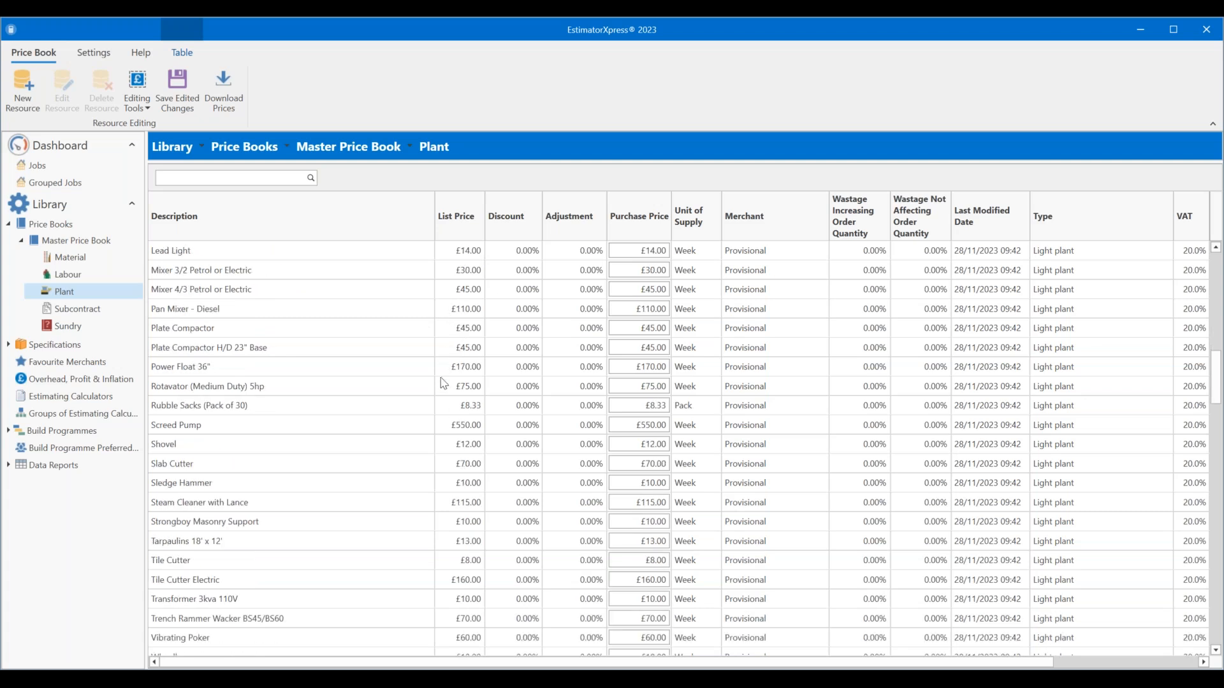
{"action": "scroll", "coordinate": [438, 390], "scroll_direction": "down", "scroll_amount": 1}
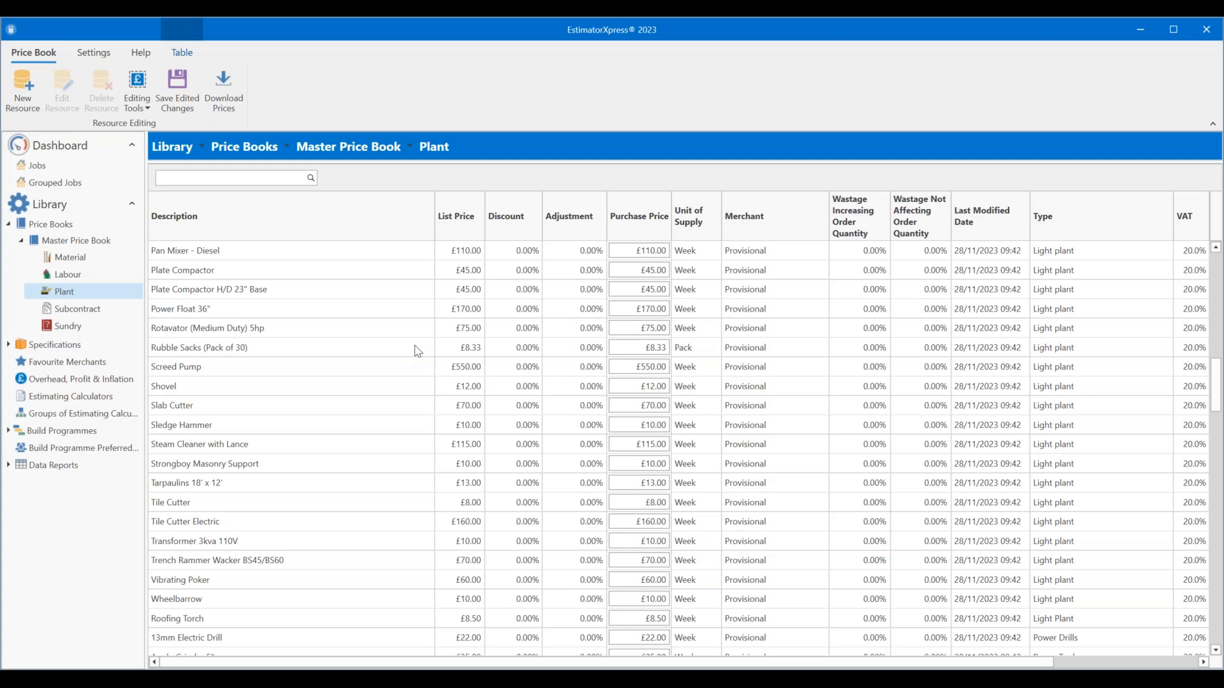
{"action": "scroll", "coordinate": [374, 377], "scroll_direction": "down", "scroll_amount": 1}
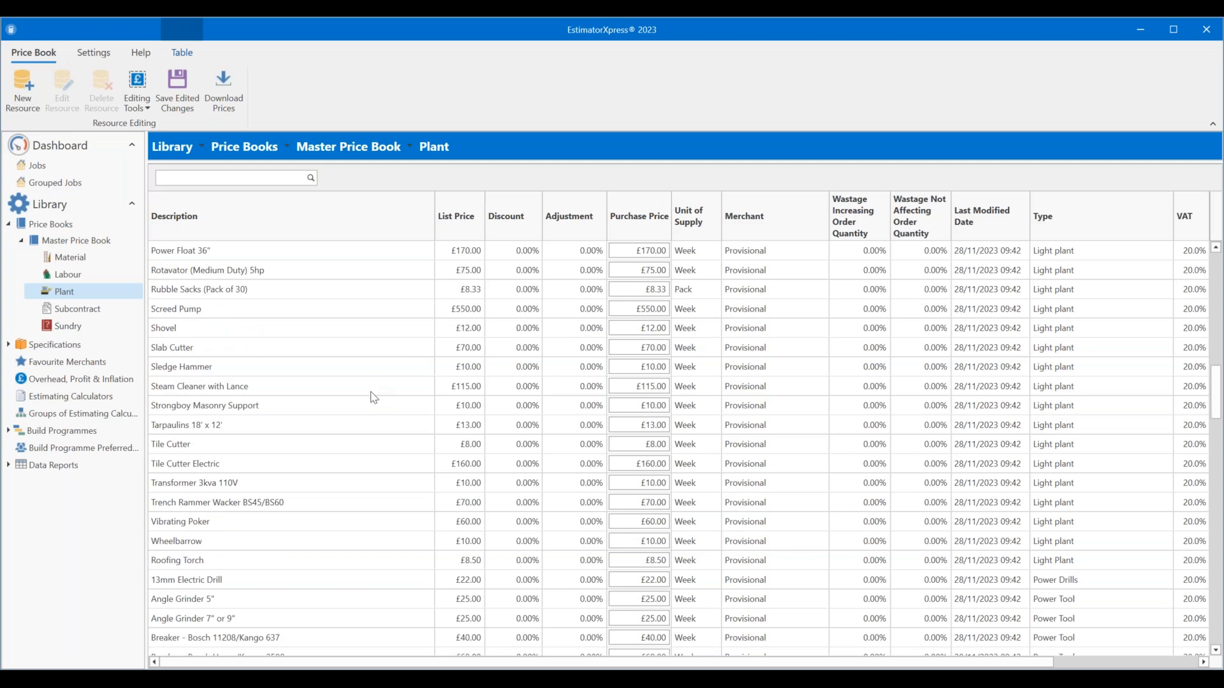
{"action": "scroll", "coordinate": [372, 409], "scroll_direction": "down", "scroll_amount": 1}
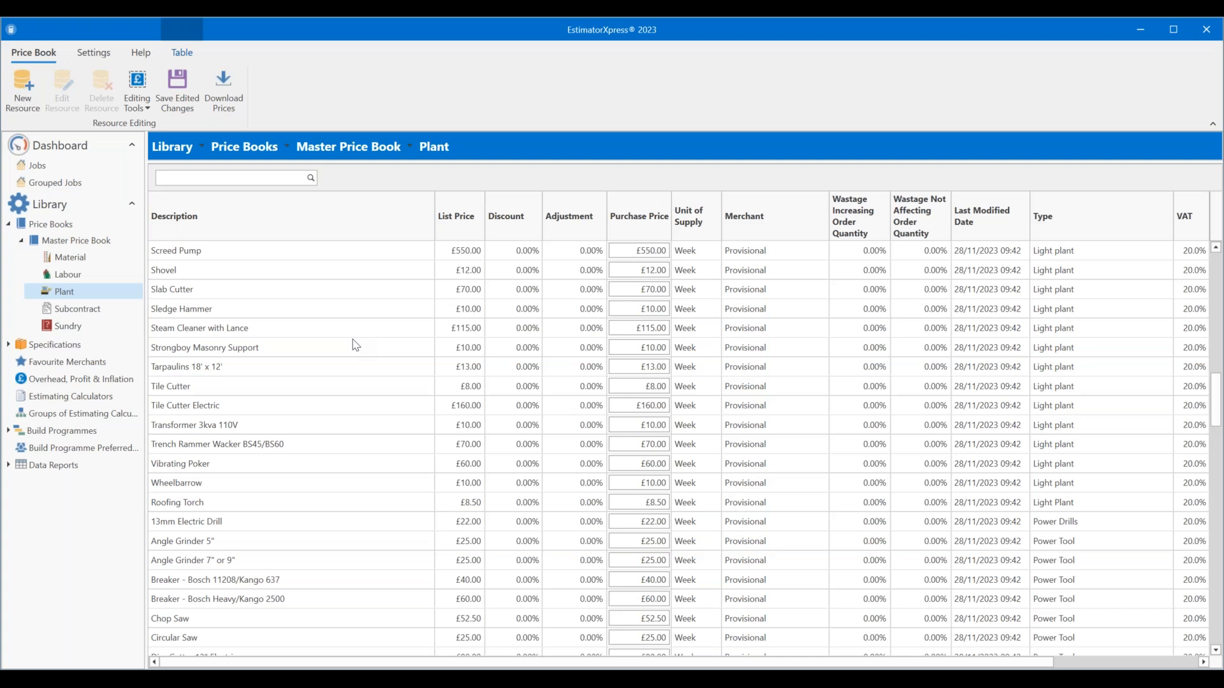
{"action": "scroll", "coordinate": [363, 343], "scroll_direction": "down", "scroll_amount": 1}
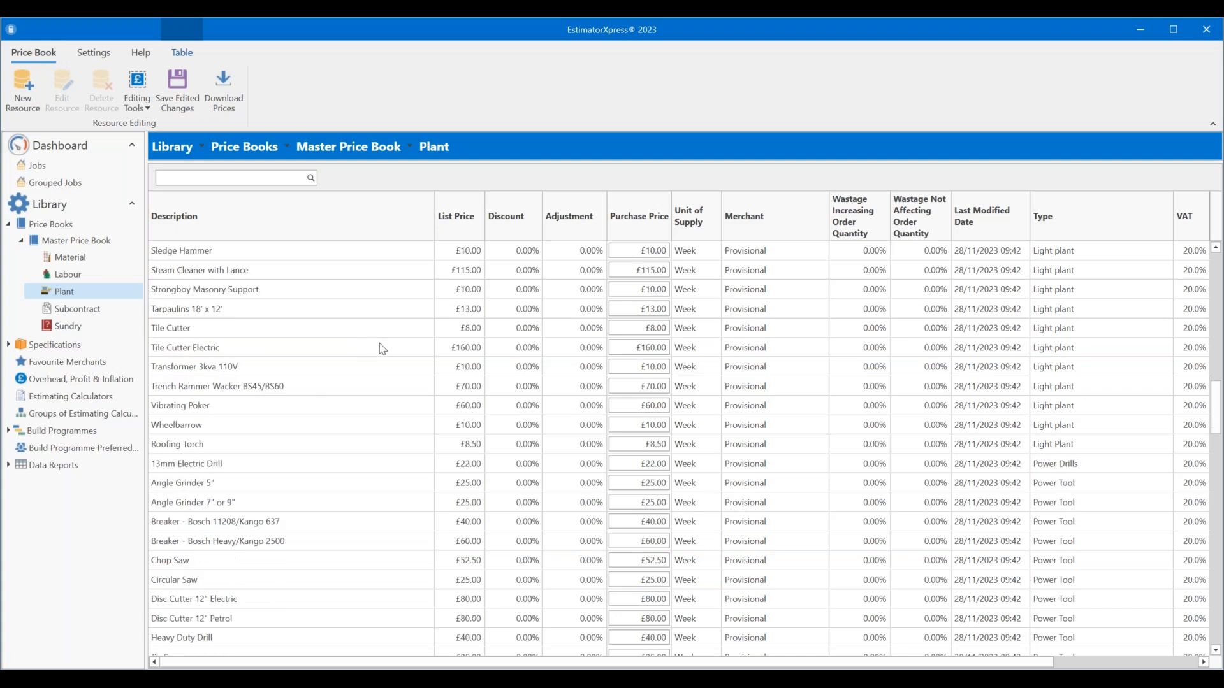
{"action": "scroll", "coordinate": [380, 346], "scroll_direction": "down", "scroll_amount": 1}
{"action": "scroll", "coordinate": [379, 350], "scroll_direction": "down", "scroll_amount": 6}
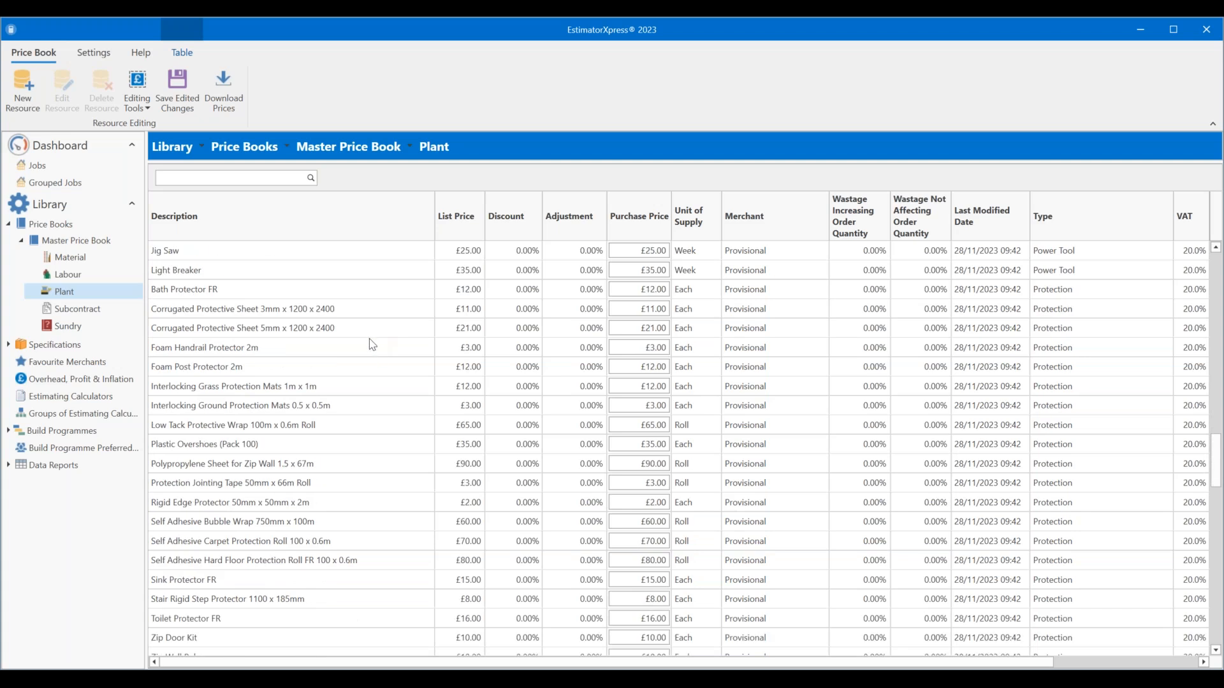
- Review the protection, safety equipment, site accommodation and spoil removal rates down to the skip disposal entries
{"action": "scroll", "coordinate": [370, 340], "scroll_direction": "down", "scroll_amount": 3}
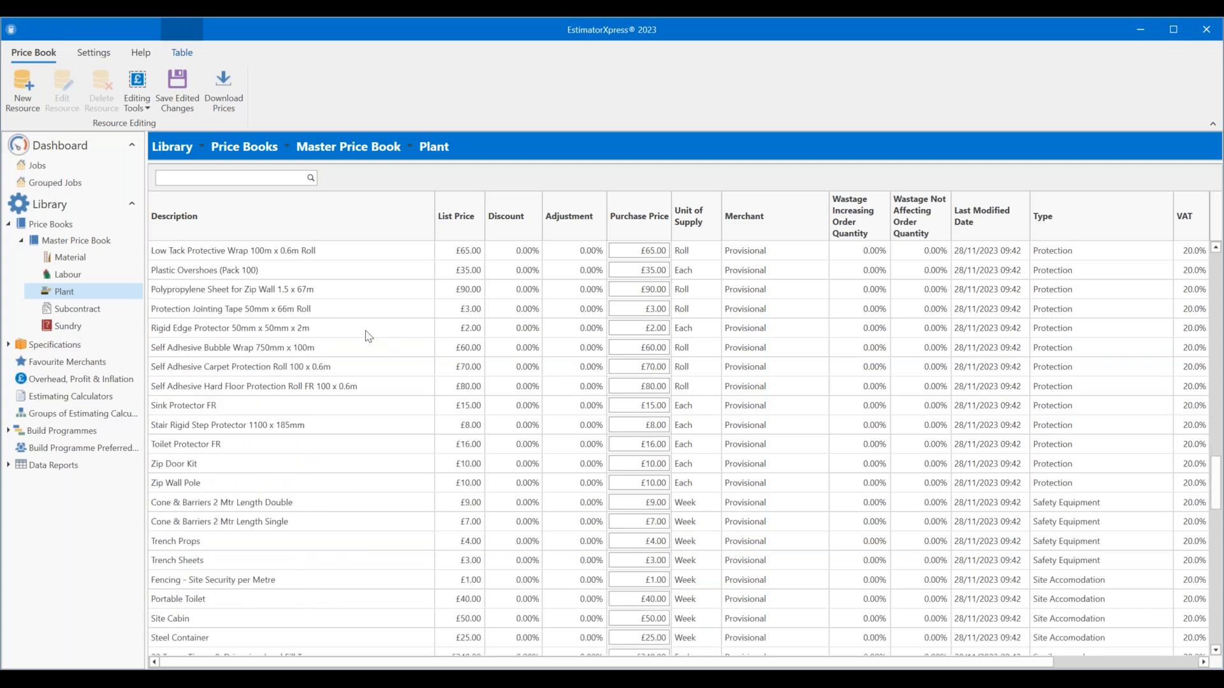
{"action": "scroll", "coordinate": [369, 336], "scroll_direction": "down", "scroll_amount": 2}
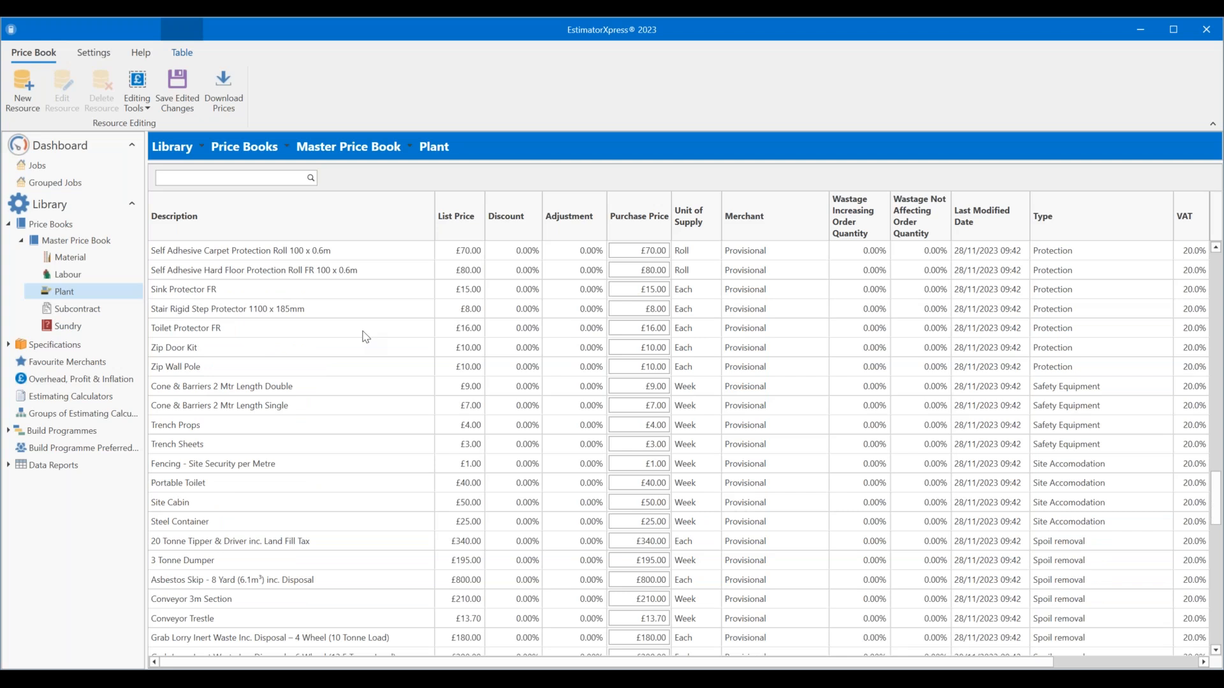
{"action": "scroll", "coordinate": [360, 337], "scroll_direction": "down", "scroll_amount": 1}
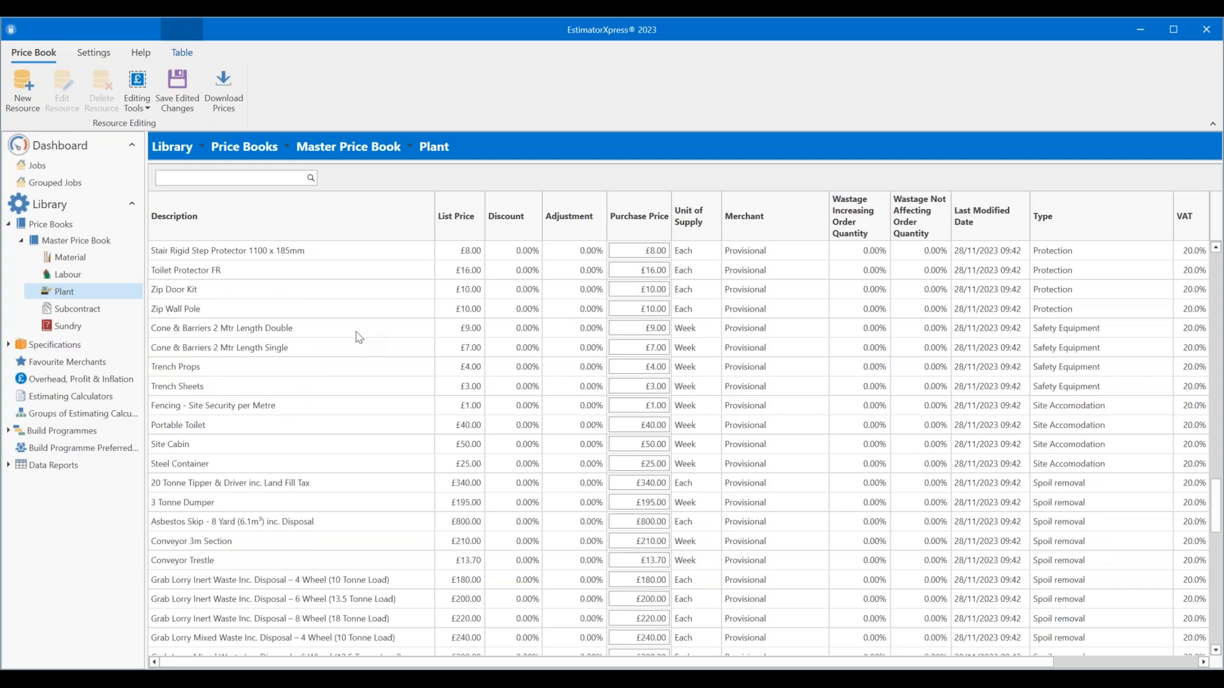
{"action": "scroll", "coordinate": [366, 354], "scroll_direction": "down", "scroll_amount": 1}
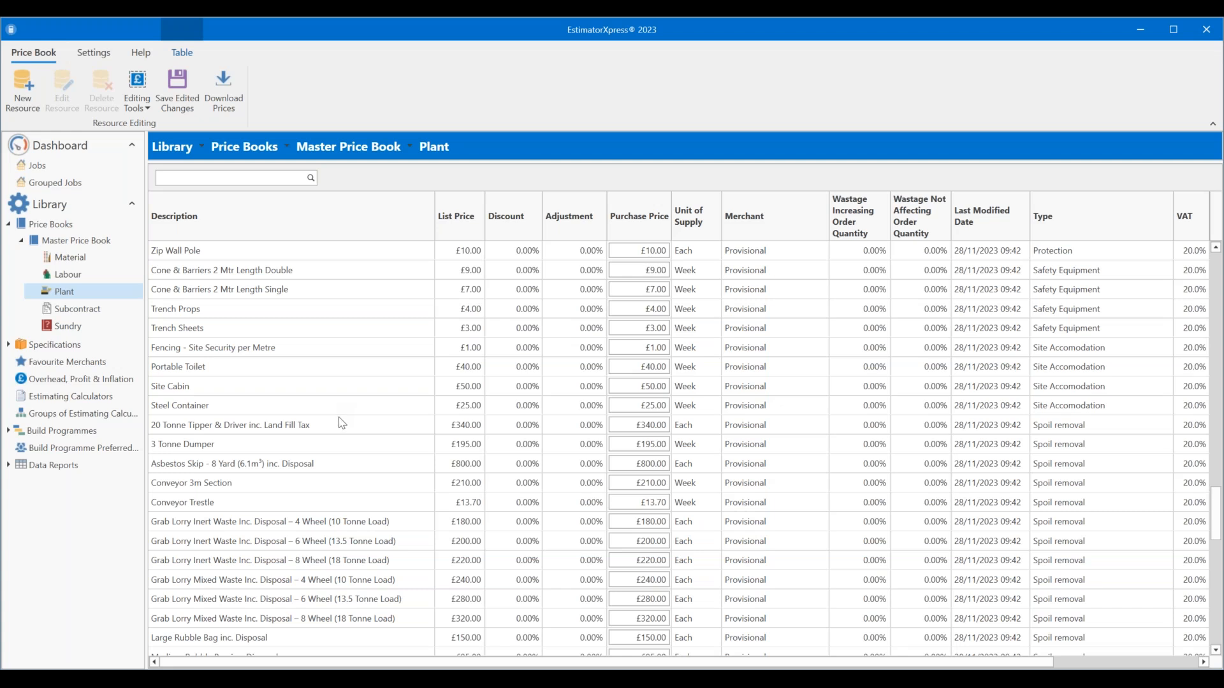
{"action": "scroll", "coordinate": [342, 424], "scroll_direction": "down", "scroll_amount": 4}
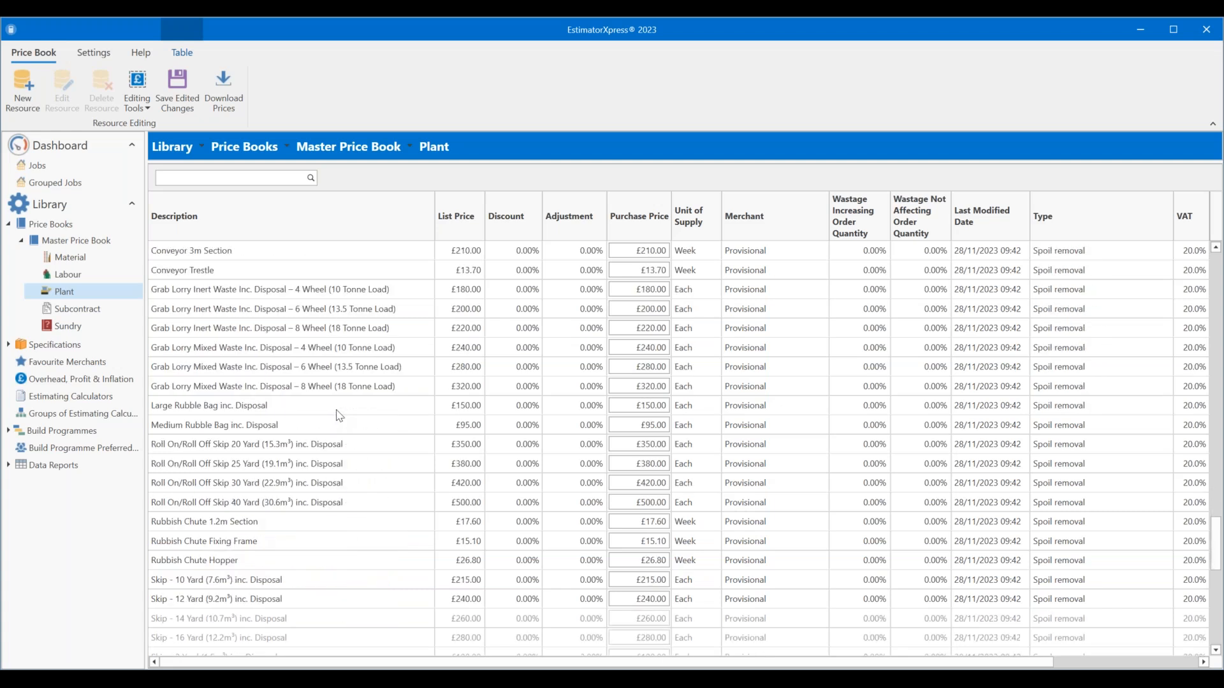
{"action": "scroll", "coordinate": [340, 410], "scroll_direction": "up", "scroll_amount": 2}
{"action": "scroll", "coordinate": [340, 410], "scroll_direction": "down", "scroll_amount": 3}
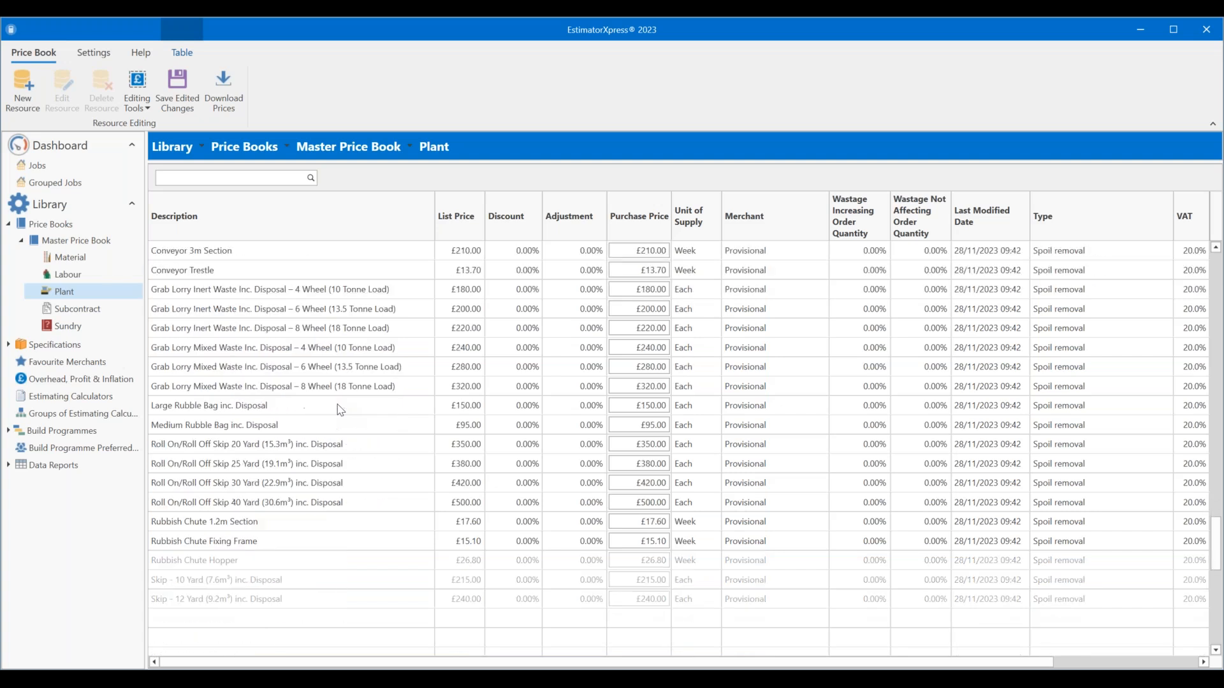
{"action": "scroll", "coordinate": [340, 410], "scroll_direction": "up", "scroll_amount": 2}
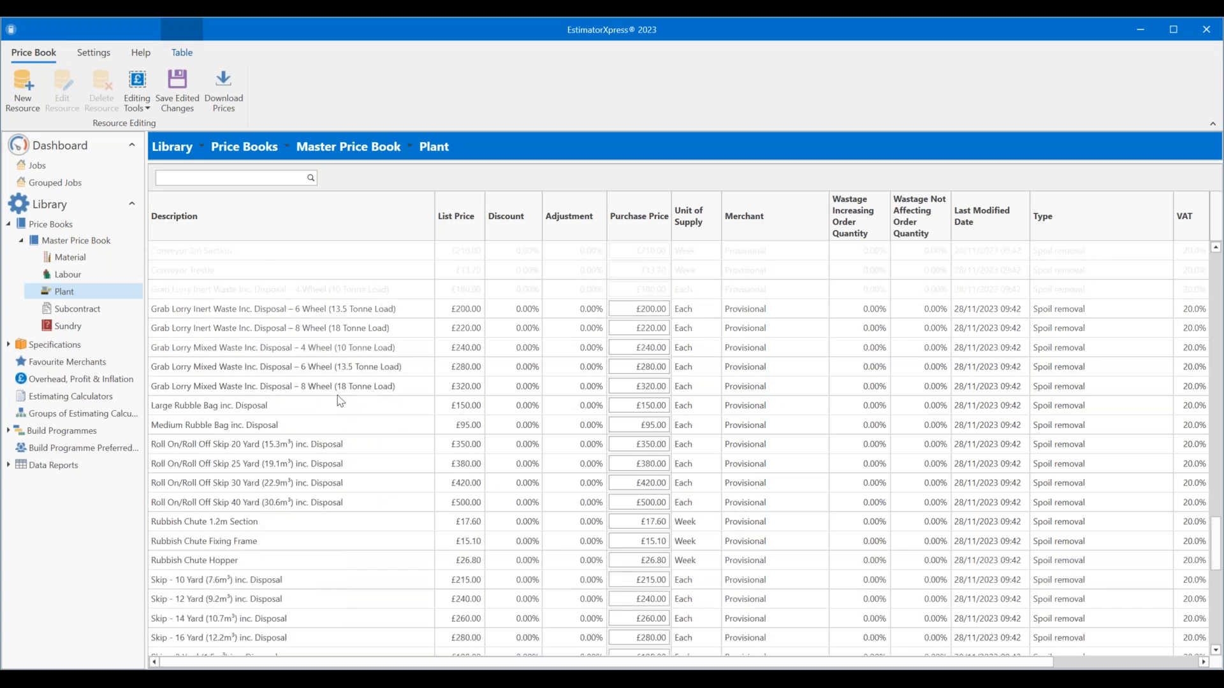
{"action": "scroll", "coordinate": [340, 393], "scroll_direction": "up", "scroll_amount": 2}
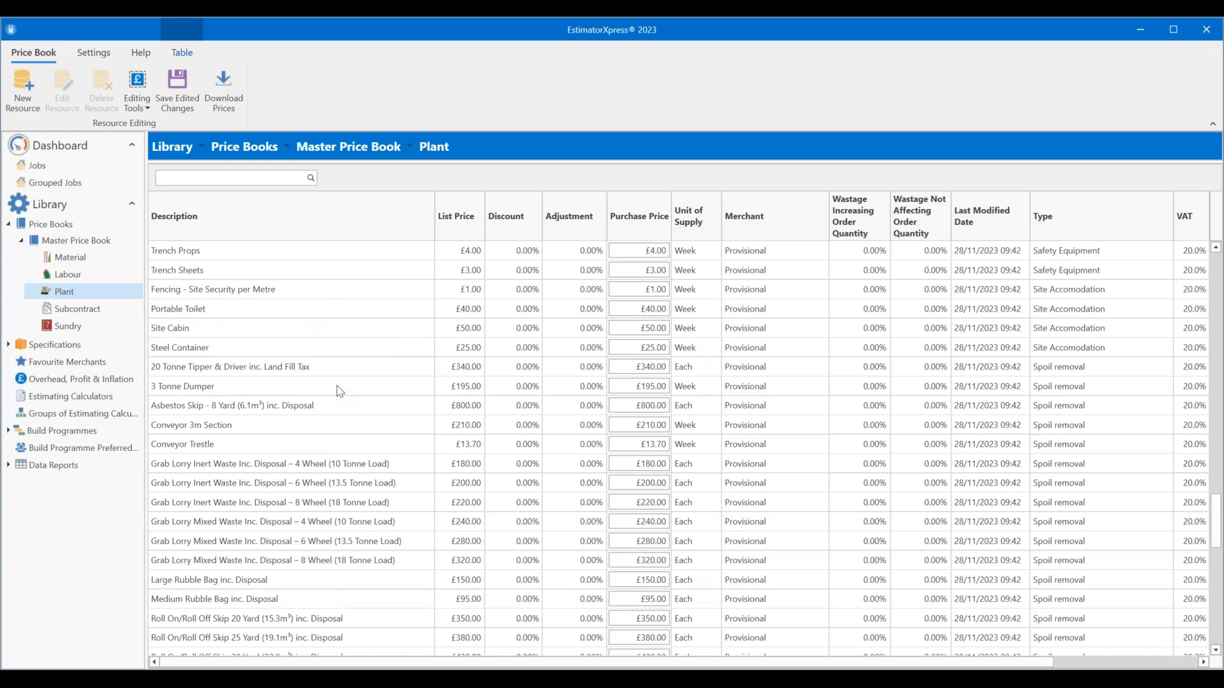
{"action": "scroll", "coordinate": [340, 391], "scroll_direction": "down", "scroll_amount": 1}
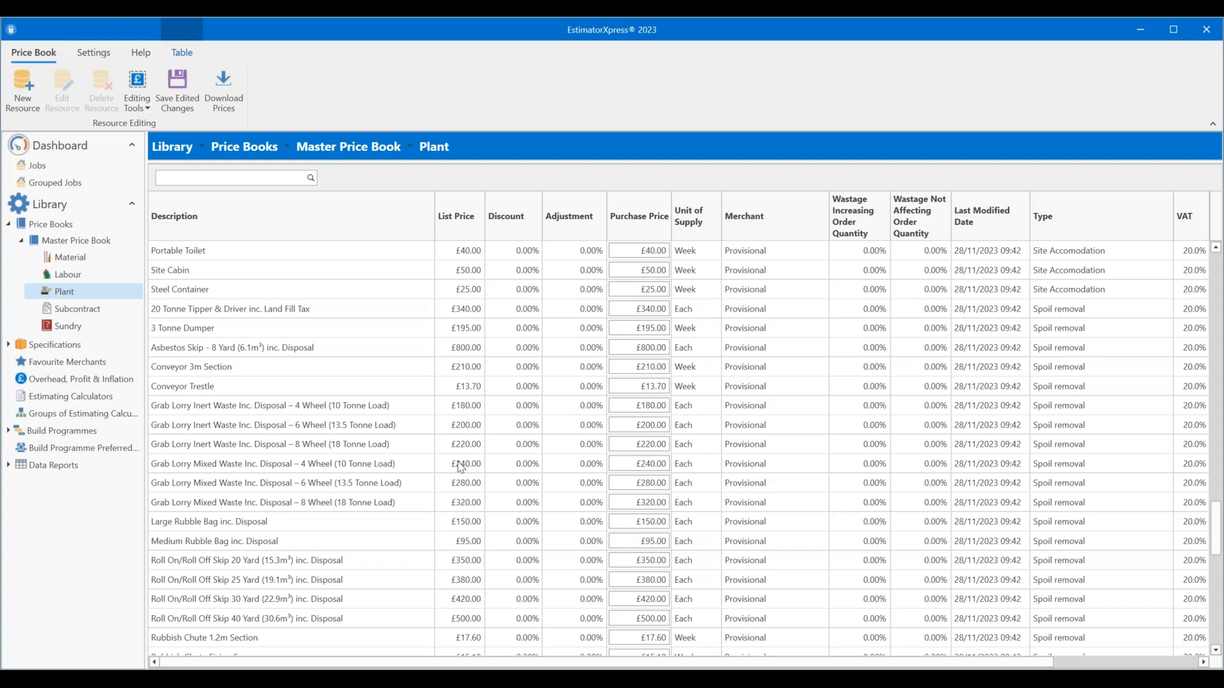
{"action": "scroll", "coordinate": [461, 467], "scroll_direction": "down", "scroll_amount": 2}
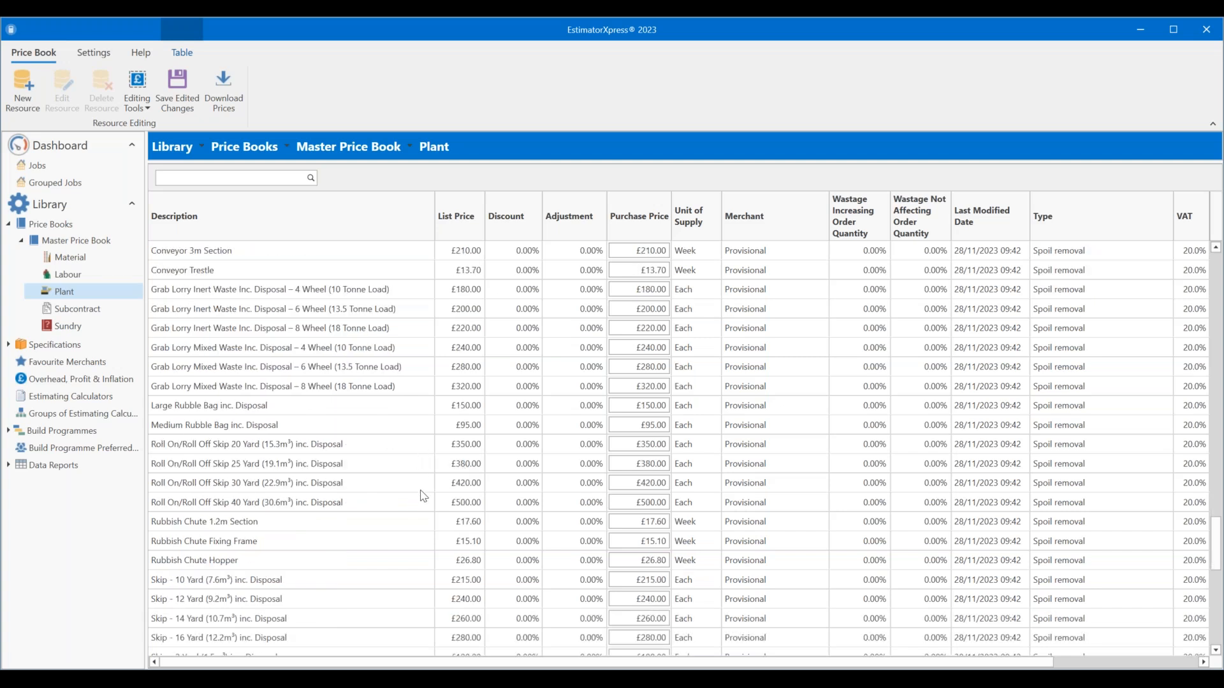
{"action": "scroll", "coordinate": [419, 497], "scroll_direction": "down", "scroll_amount": 3}
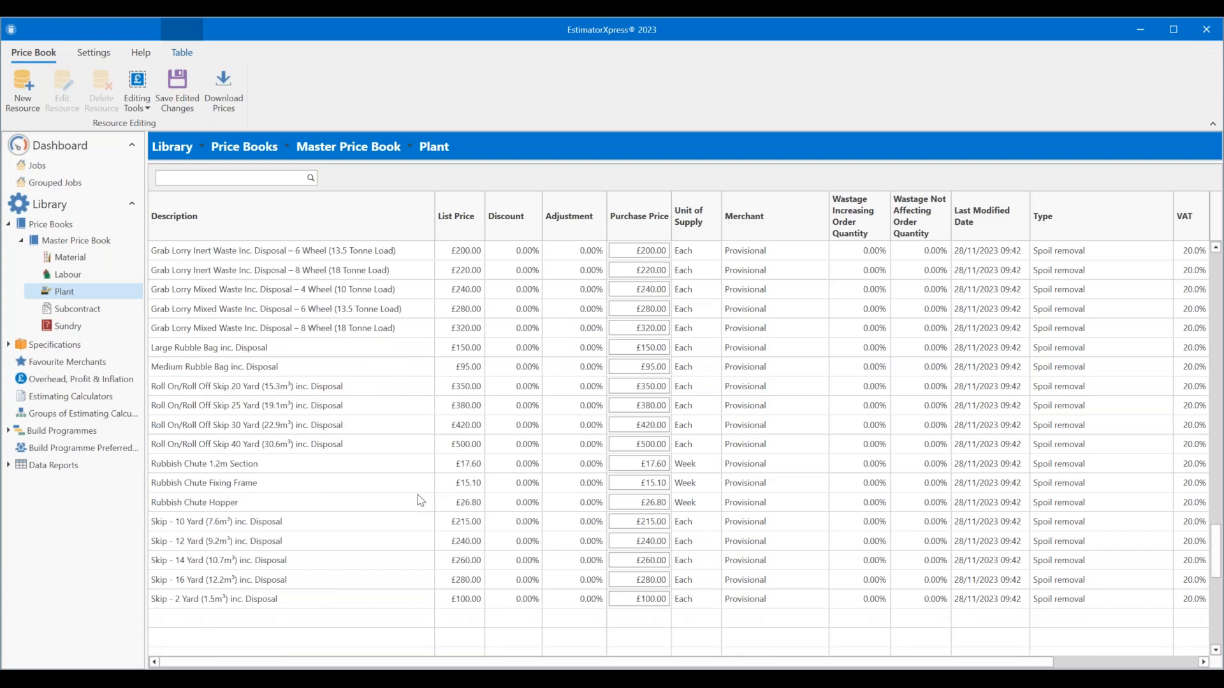
{"action": "scroll", "coordinate": [417, 492], "scroll_direction": "down", "scroll_amount": 1}
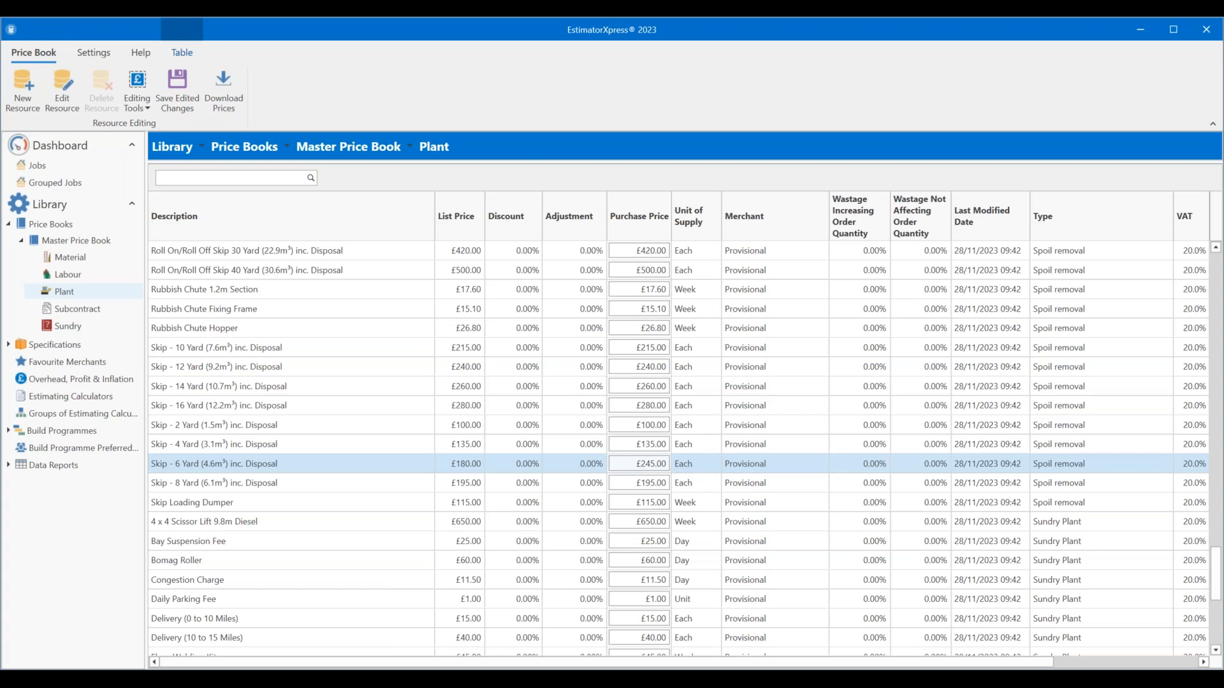
- Bring the Bateman Skips booking page into view in the browser and check the 6 Yard skip's price excluding VAT
{"action": "left_click_drag", "start_coordinate": [1223, 76], "coordinate": [458, 102]}
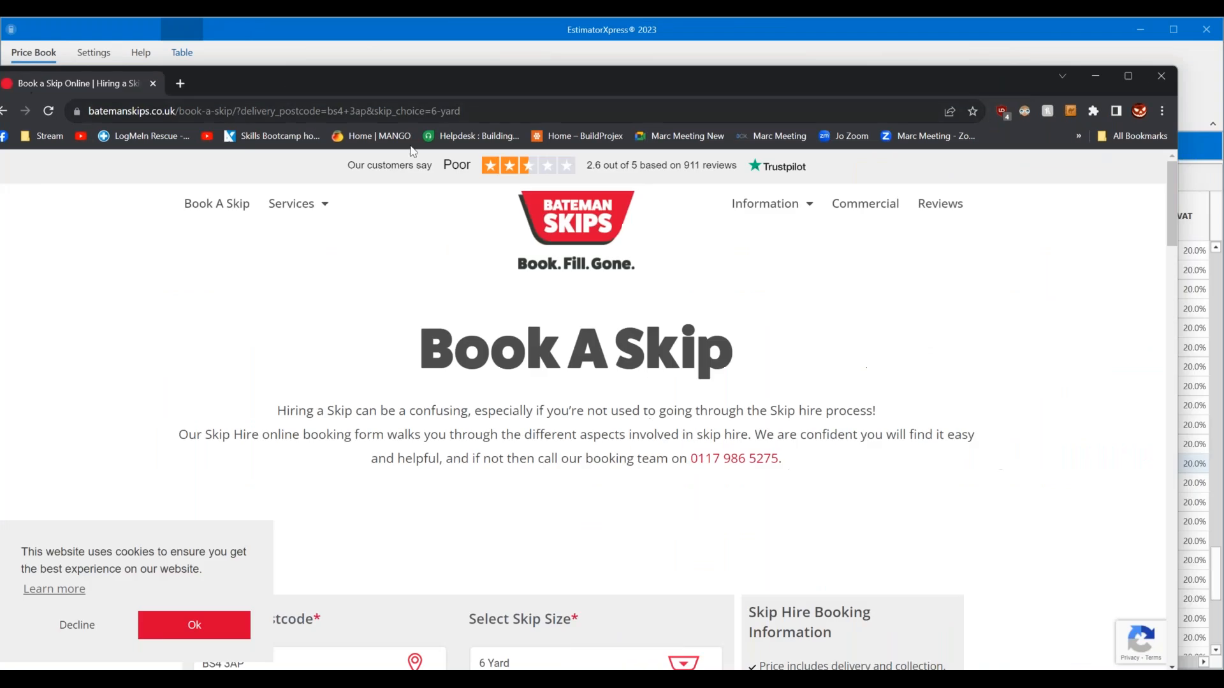
{"action": "double_click", "coordinate": [450, 84]}
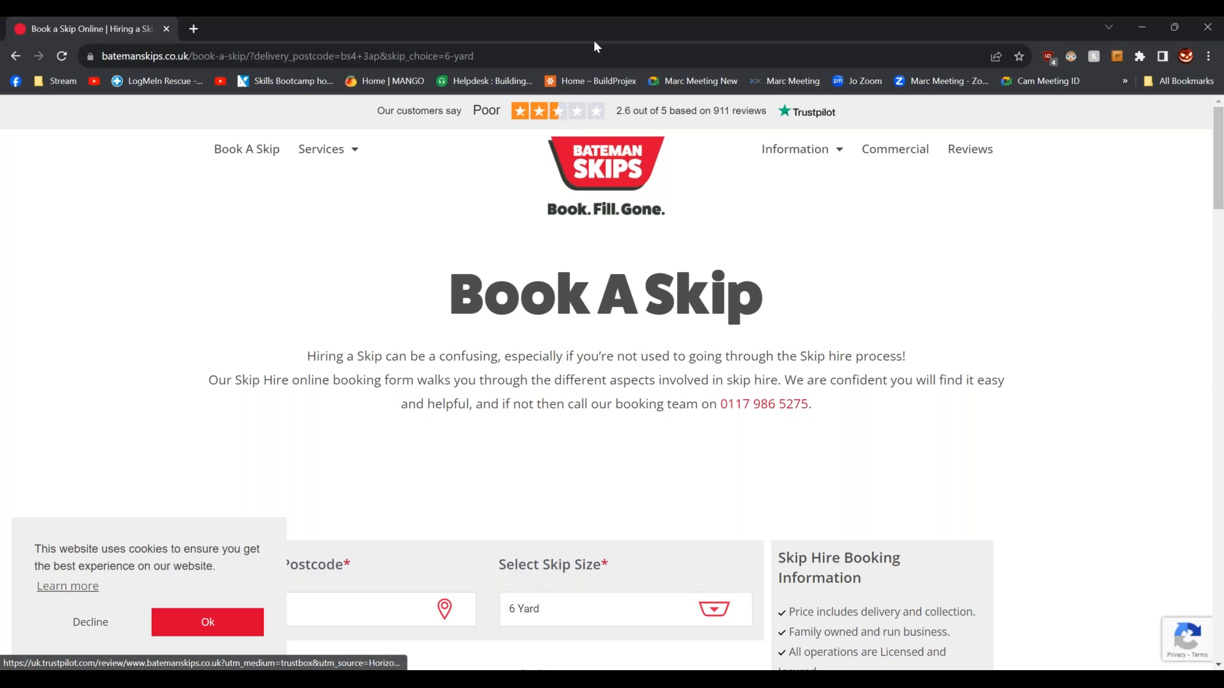
{"action": "scroll", "coordinate": [628, 456], "scroll_direction": "down", "scroll_amount": 7}
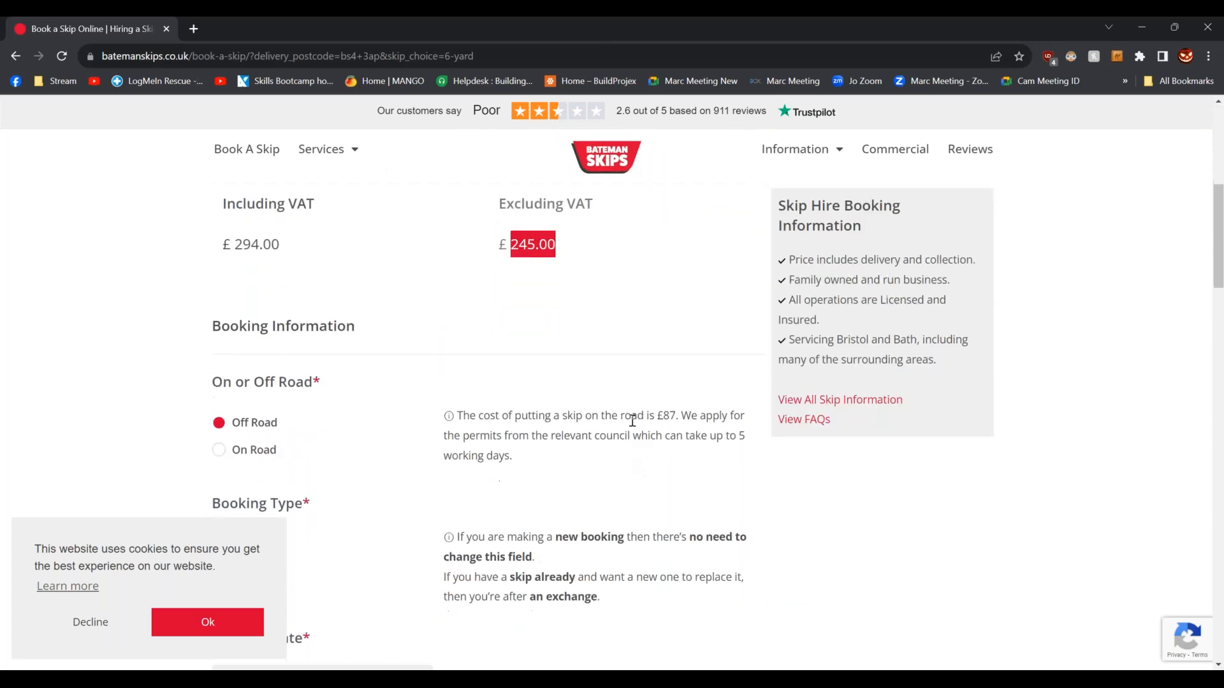
{"action": "scroll", "coordinate": [622, 361], "scroll_direction": "up", "scroll_amount": 2}
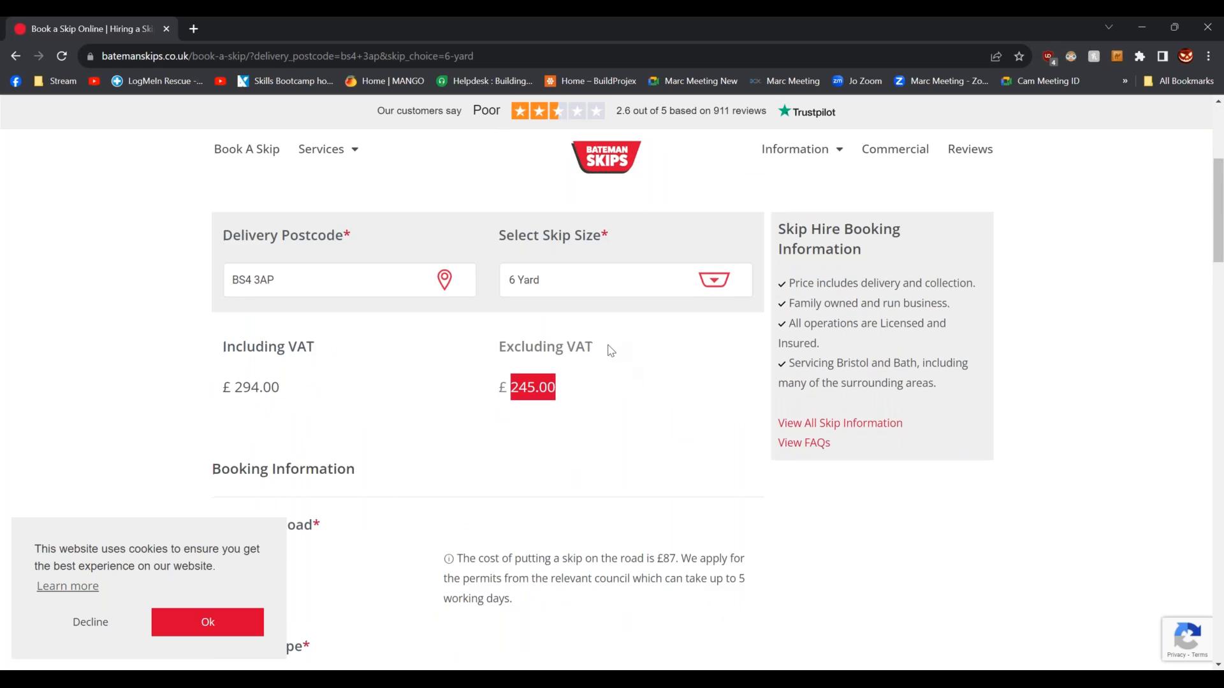
{"action": "scroll", "coordinate": [602, 331], "scroll_direction": "down", "scroll_amount": 5}
{"action": "scroll", "coordinate": [573, 306], "scroll_direction": "up", "scroll_amount": 7}
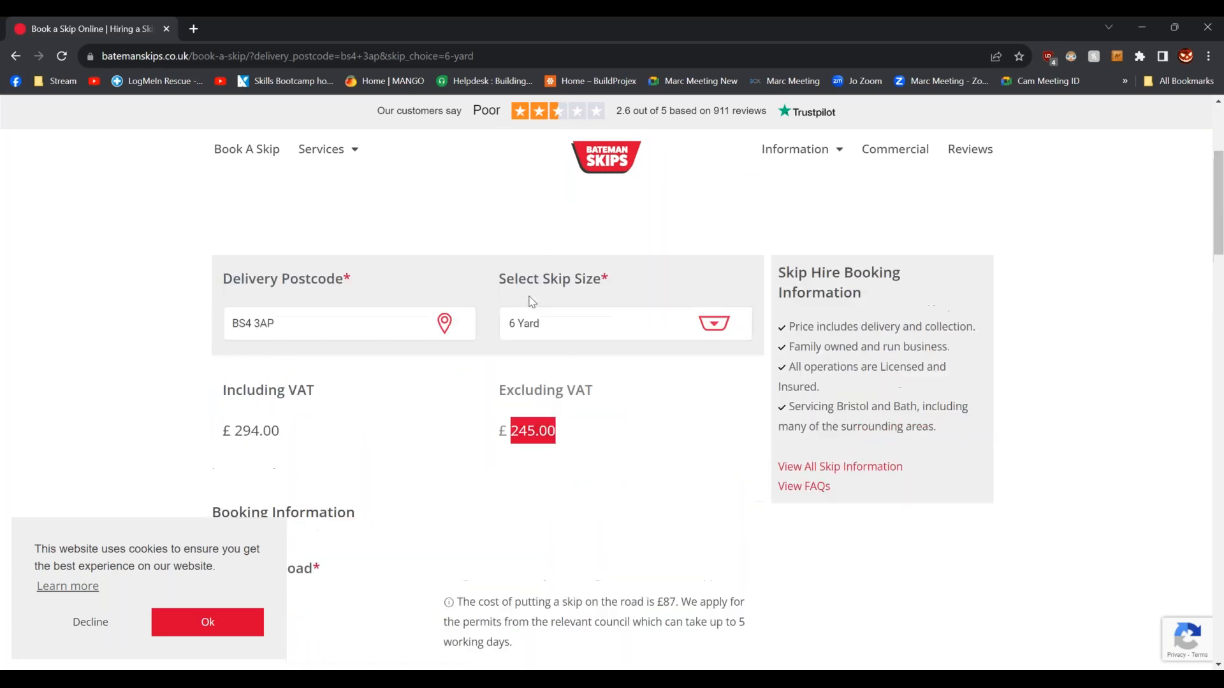
{"action": "scroll", "coordinate": [583, 538], "scroll_direction": "down", "scroll_amount": 3}
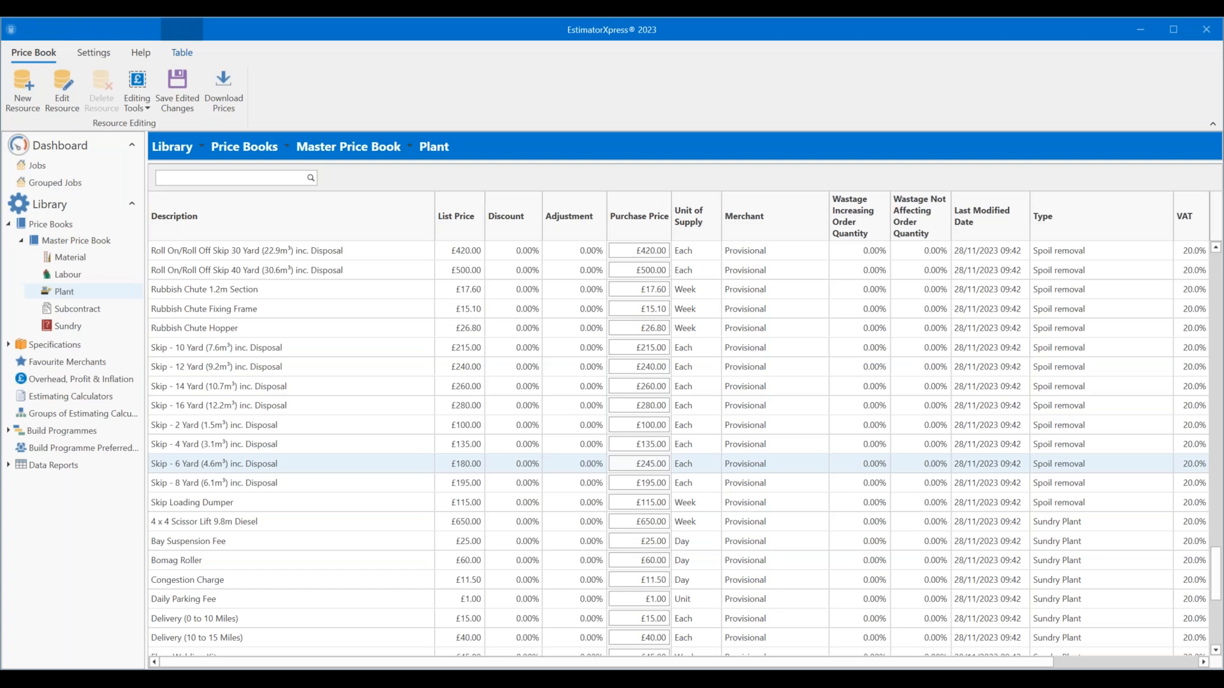
- Bring back the skip booking page, decline its cookies and compare the 6 Yard skip price with the On Road option selected
{"action": "left_click_drag", "start_coordinate": [650, 0], "coordinate": [542, 29]}
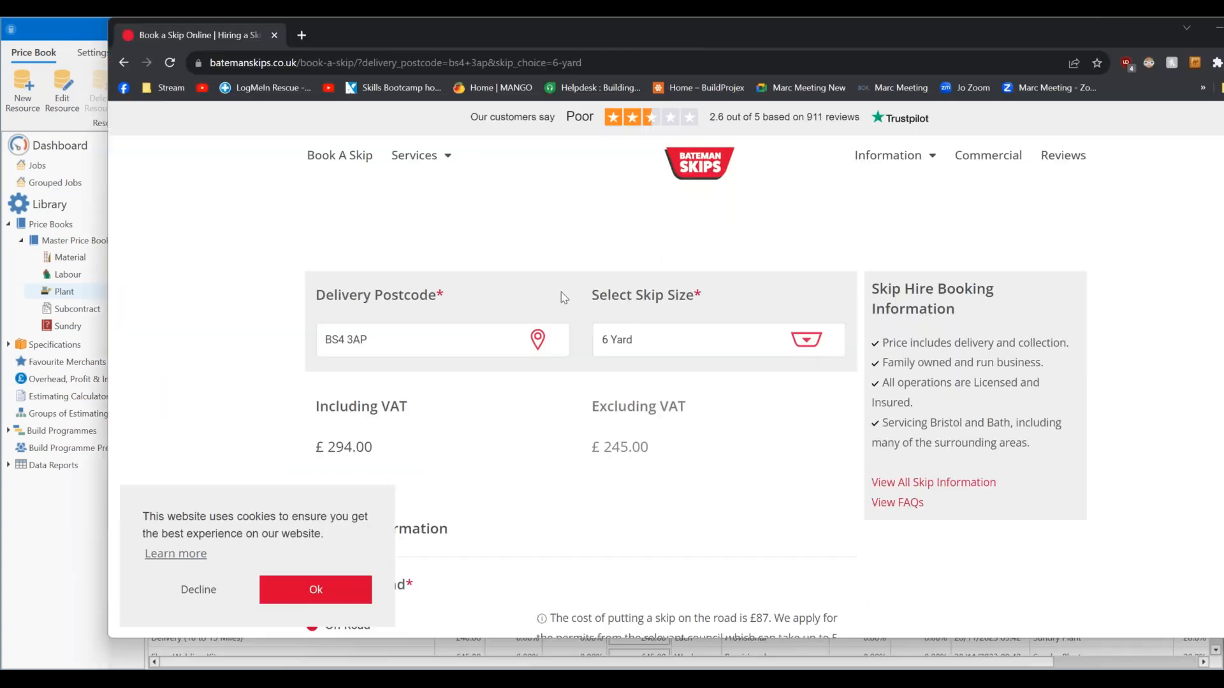
{"action": "left_click", "coordinate": [198, 602]}
{"action": "scroll", "coordinate": [574, 418], "scroll_direction": "down", "scroll_amount": 2}
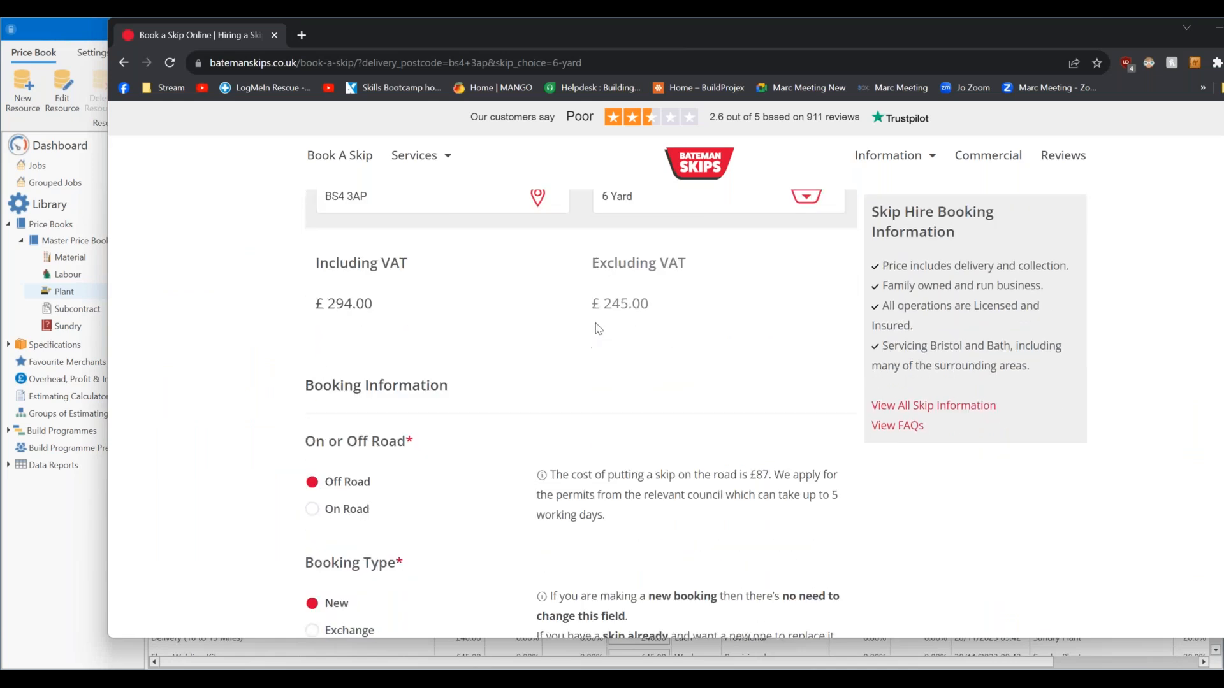
{"action": "scroll", "coordinate": [516, 385], "scroll_direction": "down", "scroll_amount": 1}
{"action": "left_click", "coordinate": [311, 438]}
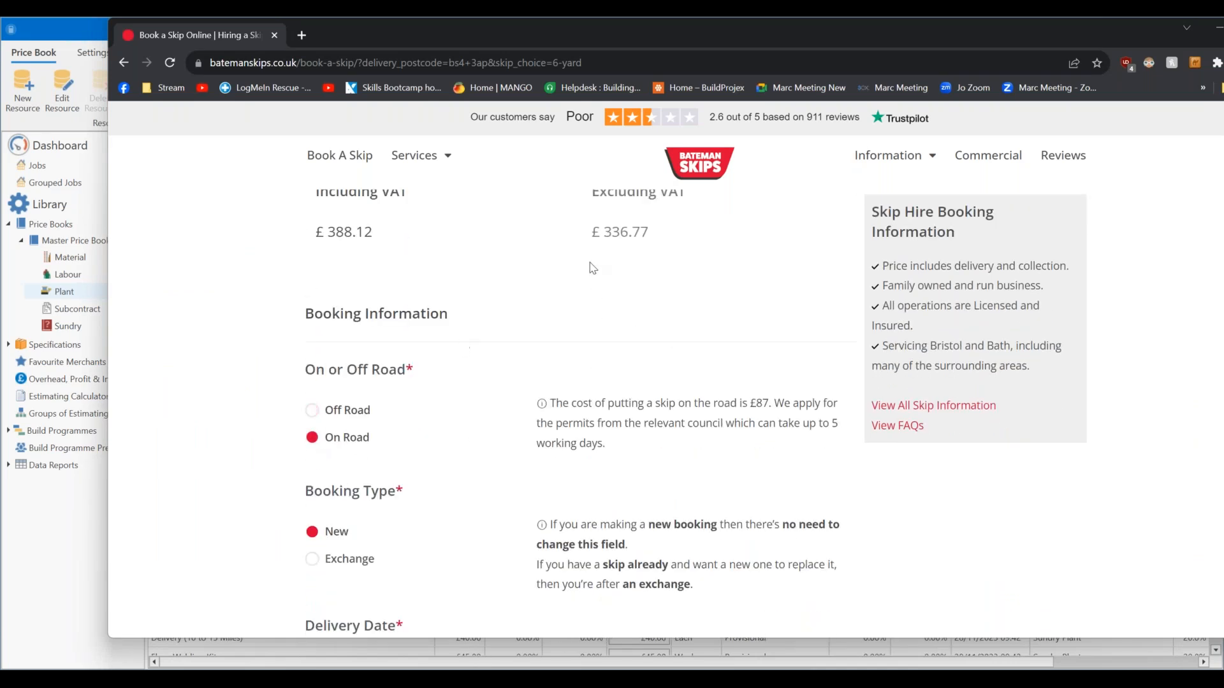
{"action": "scroll", "coordinate": [603, 268], "scroll_direction": "up", "scroll_amount": 1}
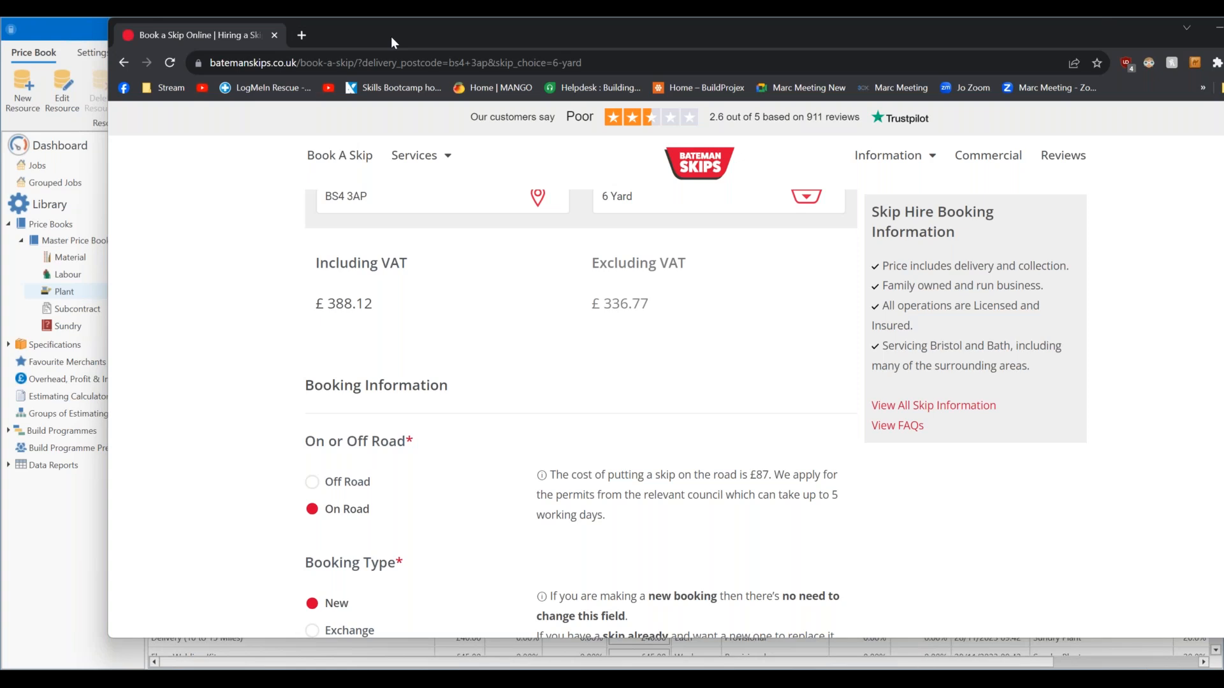
{"action": "left_click_drag", "start_coordinate": [384, 37], "coordinate": [390, 29]}
- Return to EstimatorXpress, save the edited 6 yard skip price as an adjustment and look over the skip entries
{"action": "key", "text": "alt+Tab"}
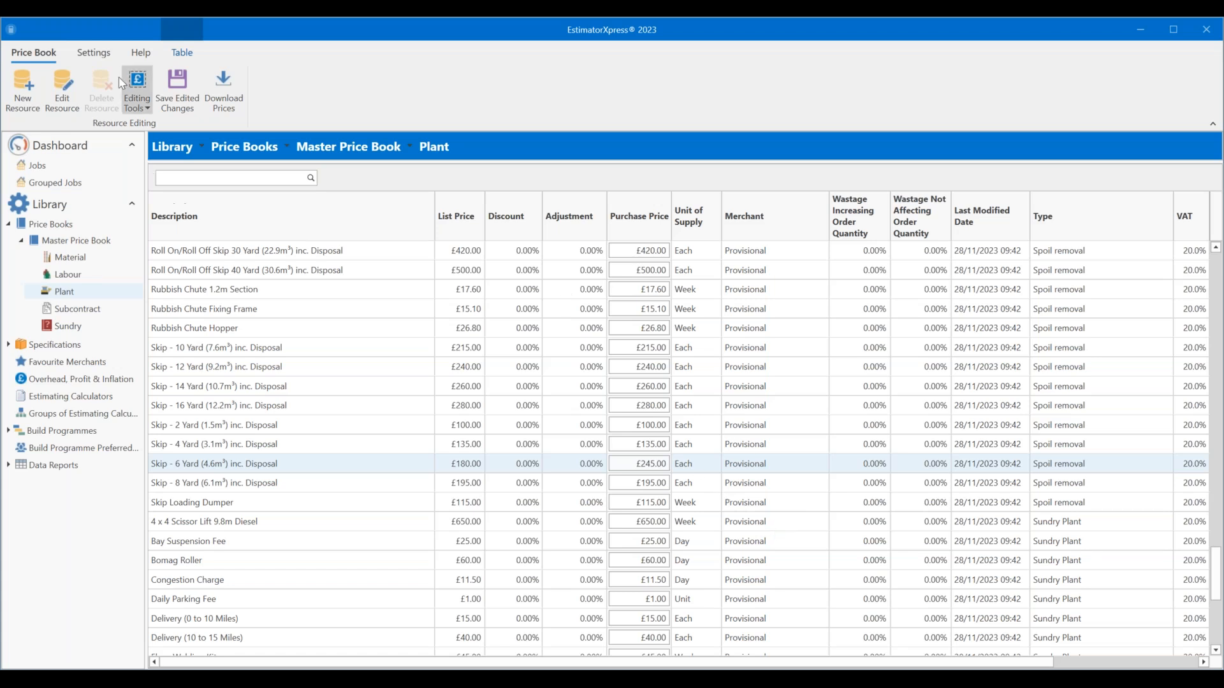
{"action": "left_click", "coordinate": [182, 97]}
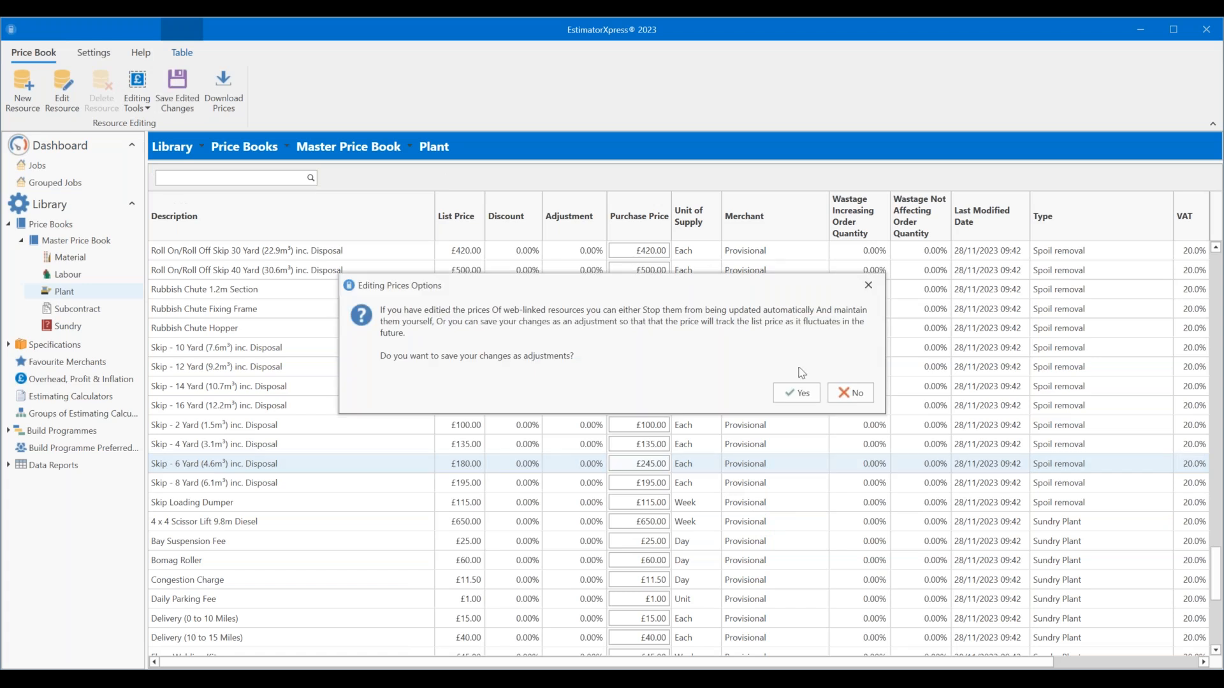
{"action": "left_click", "coordinate": [796, 392]}
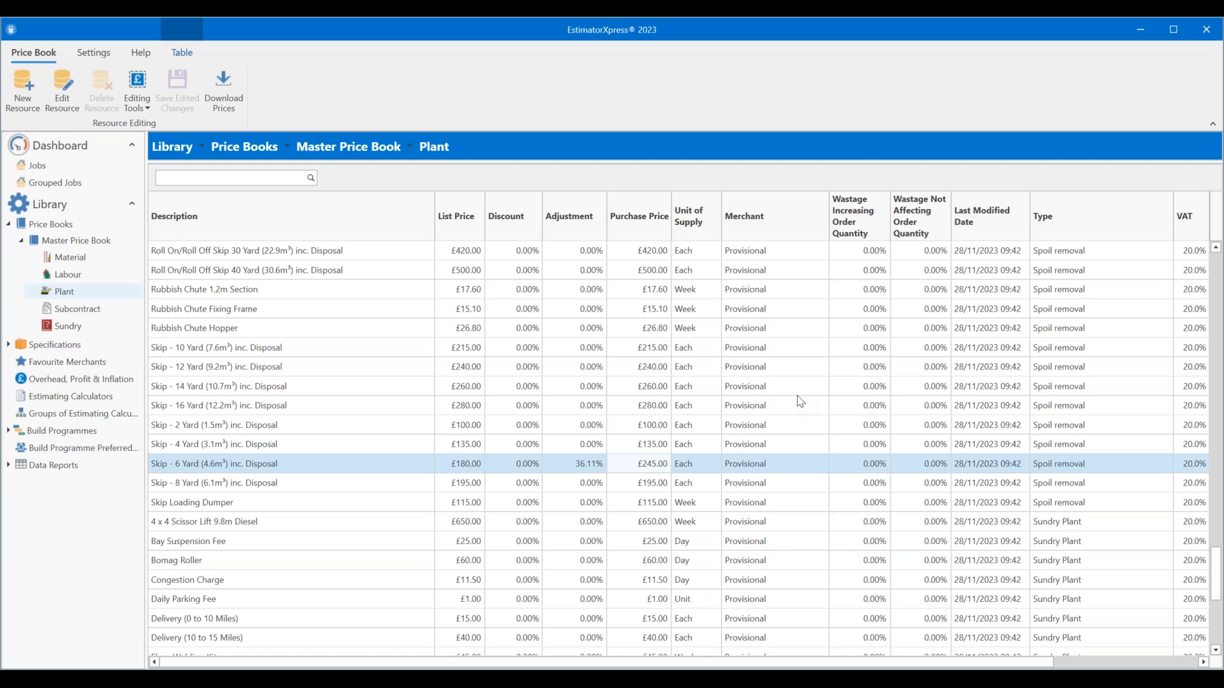
{"action": "left_click", "coordinate": [336, 485]}
{"action": "scroll", "coordinate": [341, 475], "scroll_direction": "up", "scroll_amount": 1}
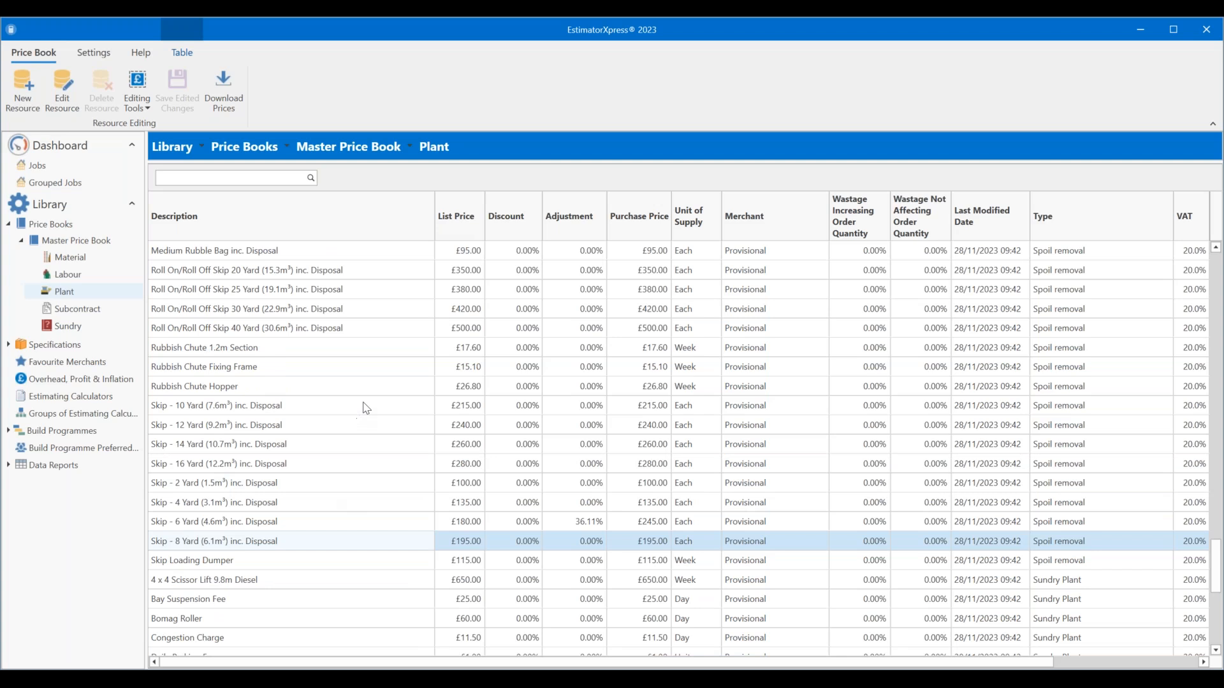
- Apply a 36% adjustment to all the standard skip disposal entries, from the 10 Yard through the 8 Yard skip
{"action": "left_click", "coordinate": [365, 408], "text": "shift"}
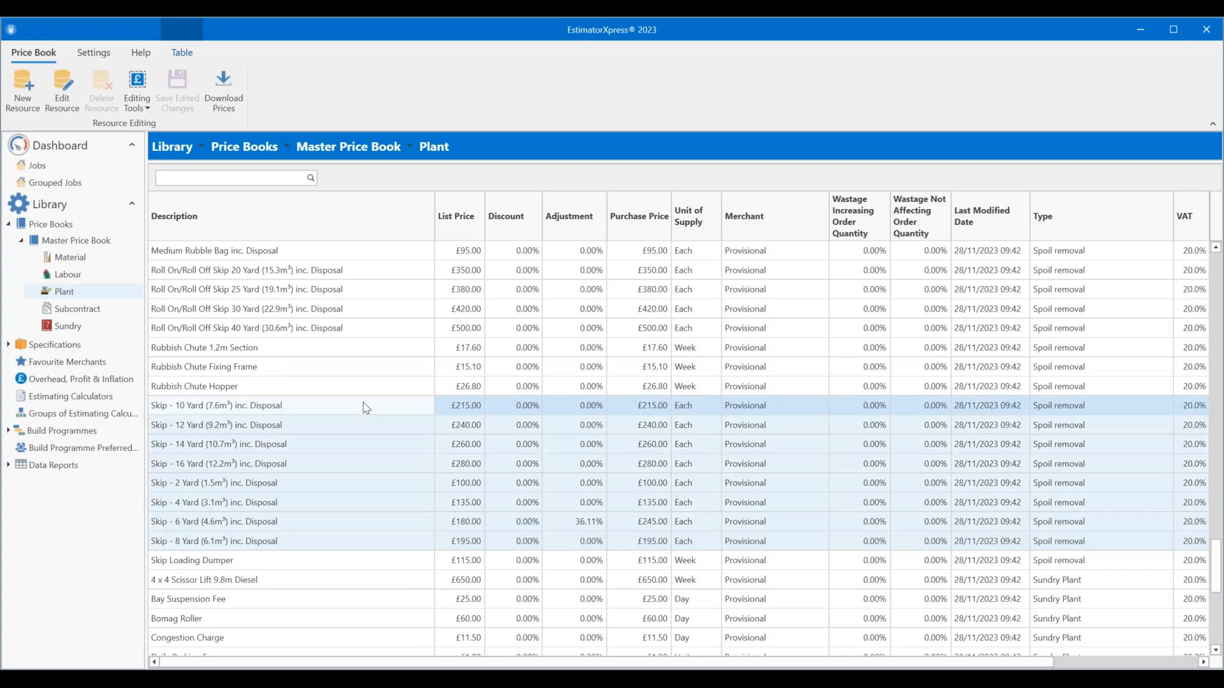
{"action": "left_click", "coordinate": [61, 86]}
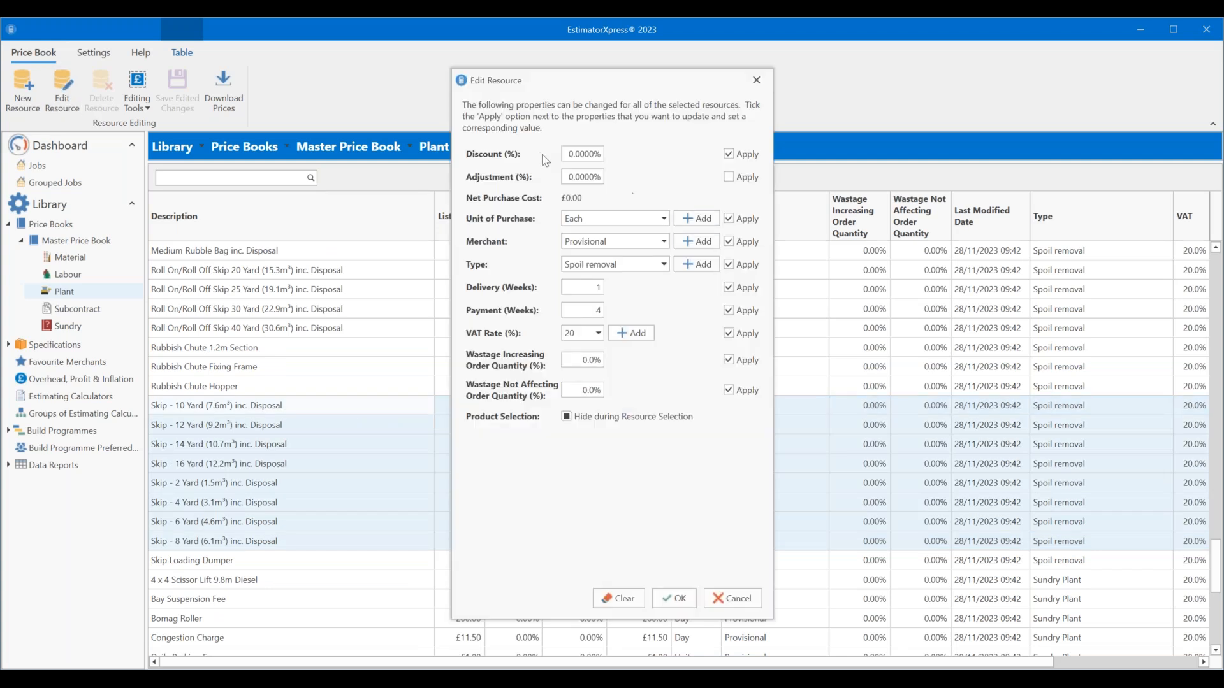
{"action": "left_click", "coordinate": [568, 176]}
{"action": "type", "text": "36"}
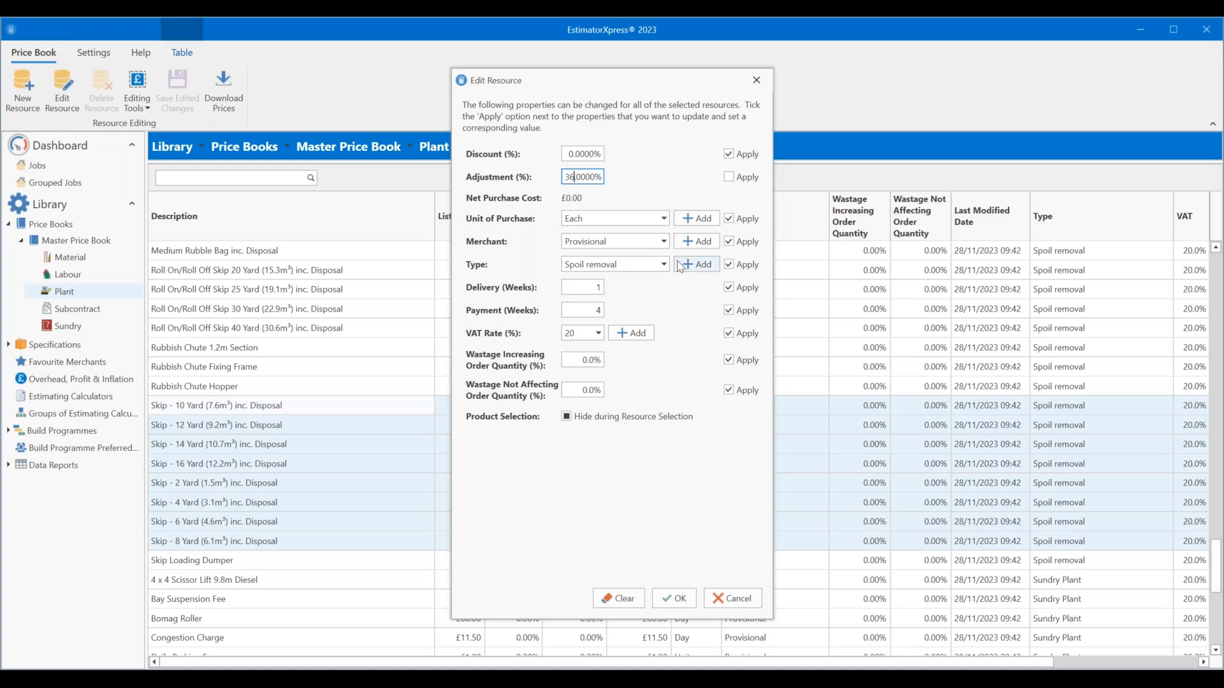
{"action": "left_click", "coordinate": [728, 178]}
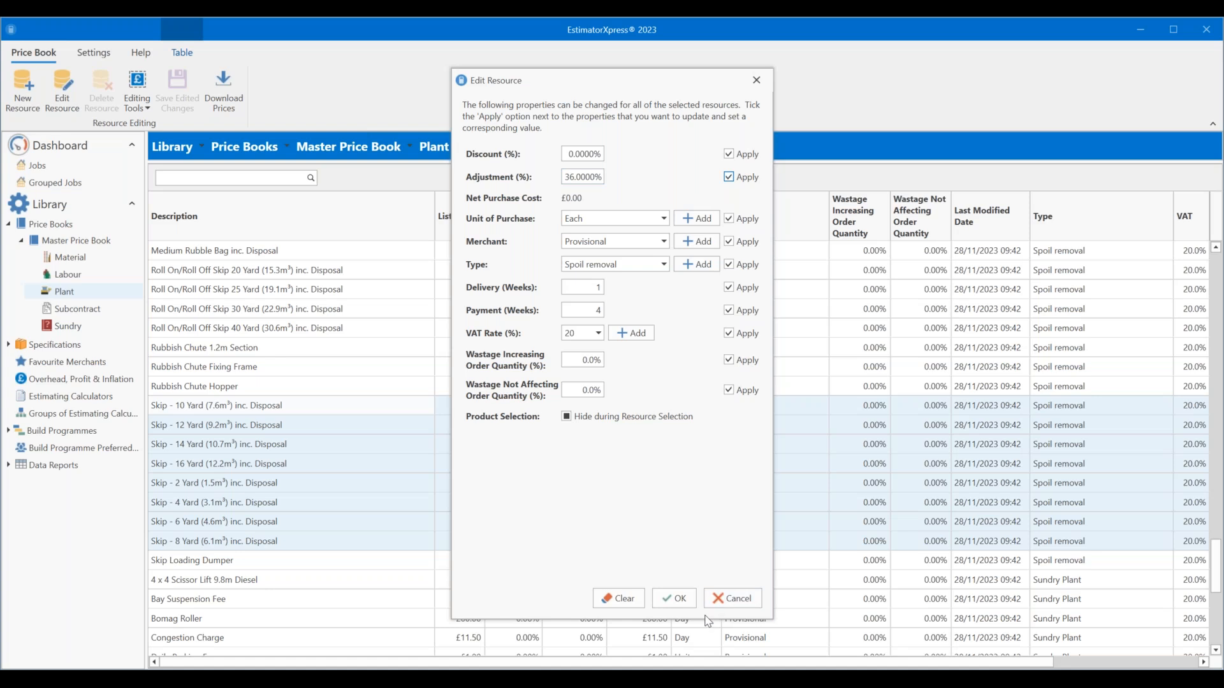
{"action": "left_click", "coordinate": [678, 600]}
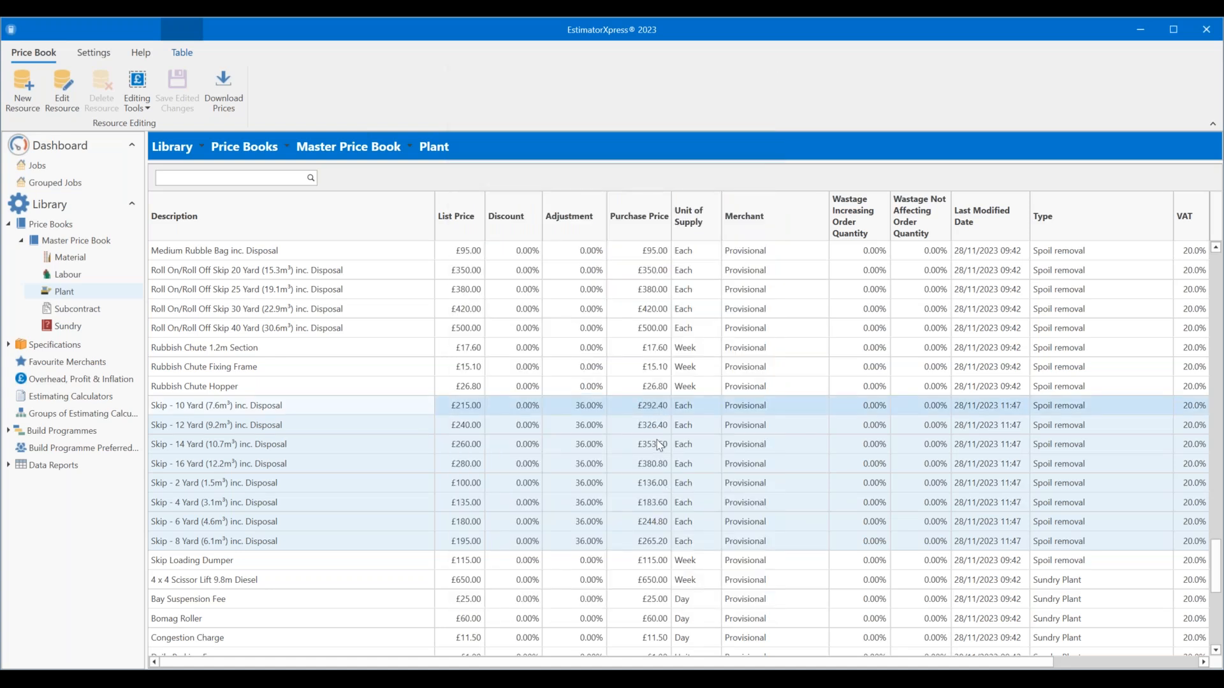
- Apply a 36% adjustment to the Roll On/Roll Off skips, grab lorry loads, 20 Tonne Tipper and Asbestos Skip together
{"action": "left_click", "coordinate": [437, 325]}
{"action": "left_click", "coordinate": [399, 389], "text": "shift"}
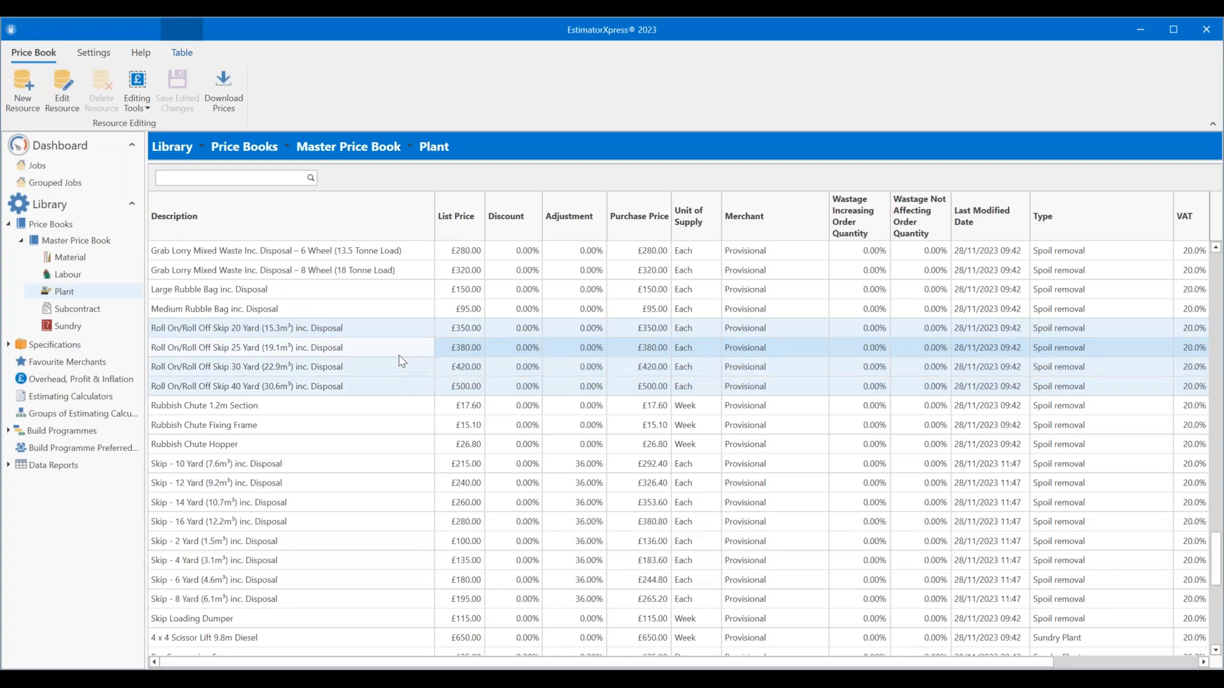
{"action": "scroll", "coordinate": [401, 361], "scroll_direction": "up", "scroll_amount": 2}
{"action": "left_click", "coordinate": [406, 369], "text": "ctrl"}
{"action": "left_click", "coordinate": [406, 350], "text": "ctrl"}
{"action": "left_click", "coordinate": [408, 328], "text": "ctrl"}
{"action": "left_click", "coordinate": [412, 310], "text": "ctrl"}
{"action": "left_click", "coordinate": [416, 291], "text": "ctrl"}
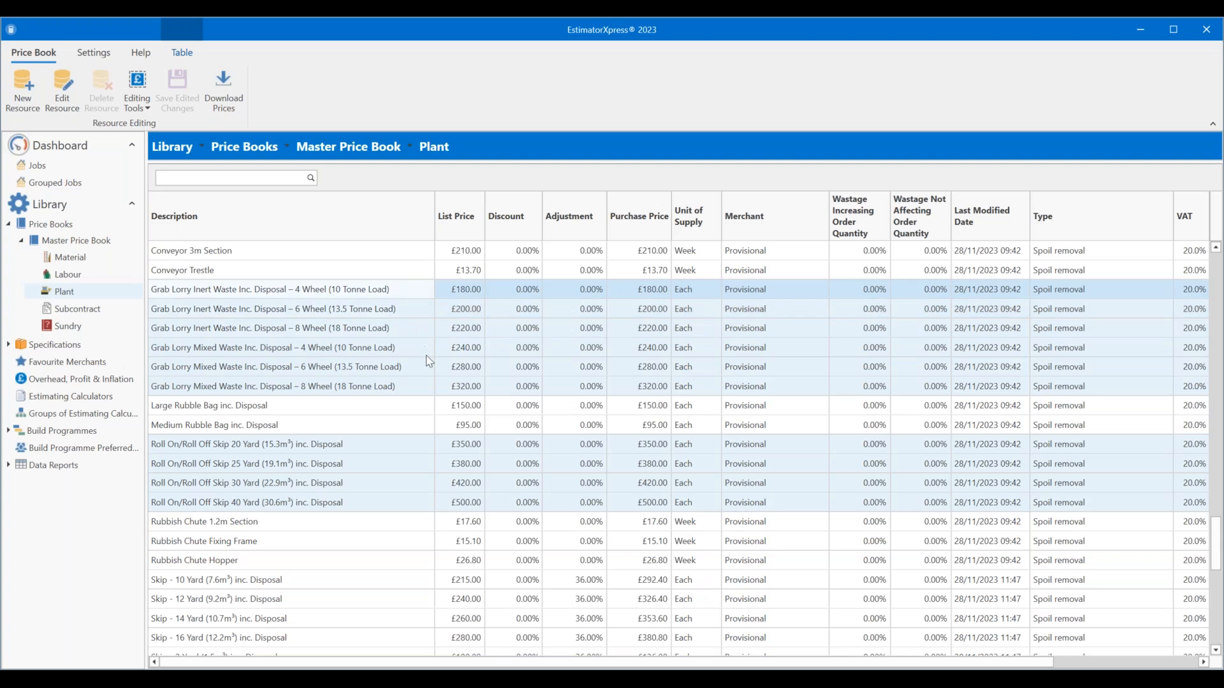
{"action": "scroll", "coordinate": [427, 361], "scroll_direction": "up", "scroll_amount": 2}
{"action": "left_click", "coordinate": [311, 310], "text": "ctrl"}
{"action": "left_click", "coordinate": [305, 348], "text": "ctrl"}
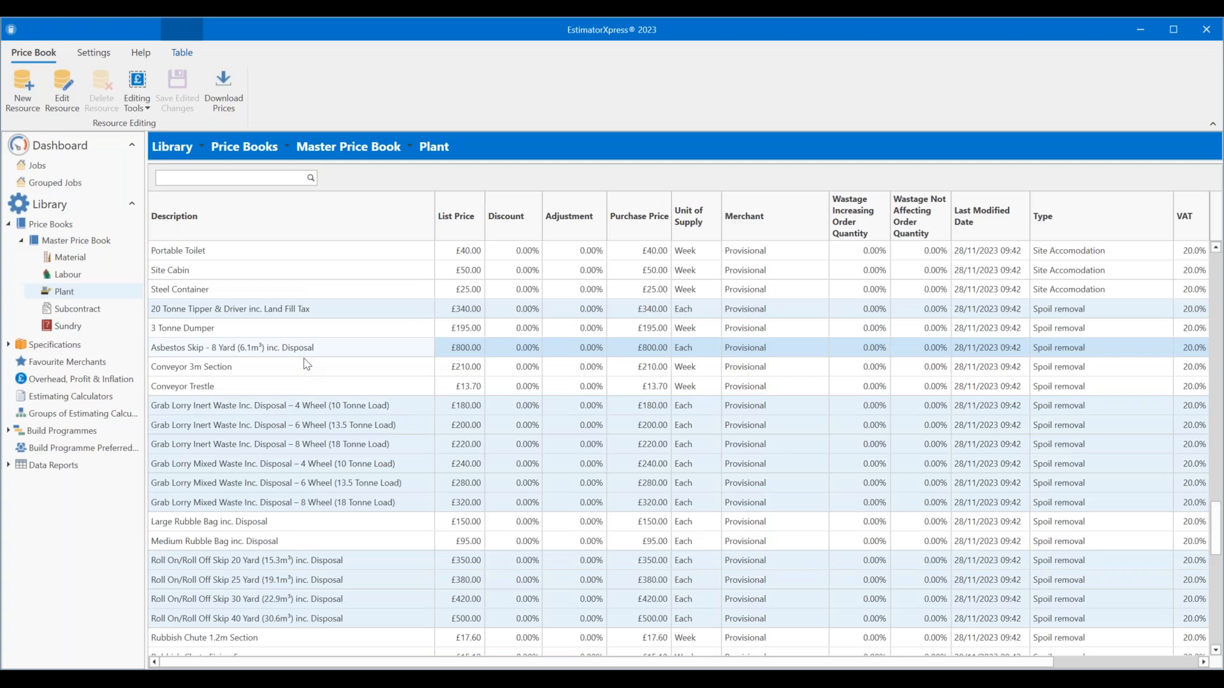
{"action": "scroll", "coordinate": [307, 364], "scroll_direction": "down", "scroll_amount": 5}
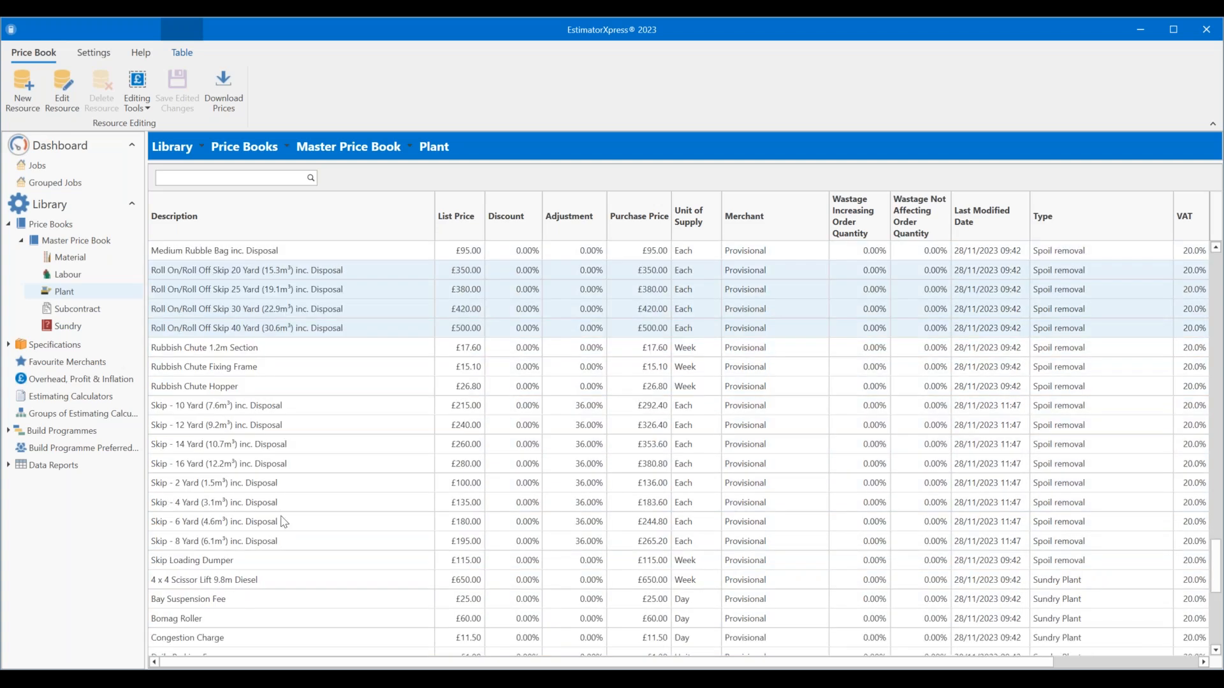
{"action": "scroll", "coordinate": [294, 354], "scroll_direction": "up", "scroll_amount": 1}
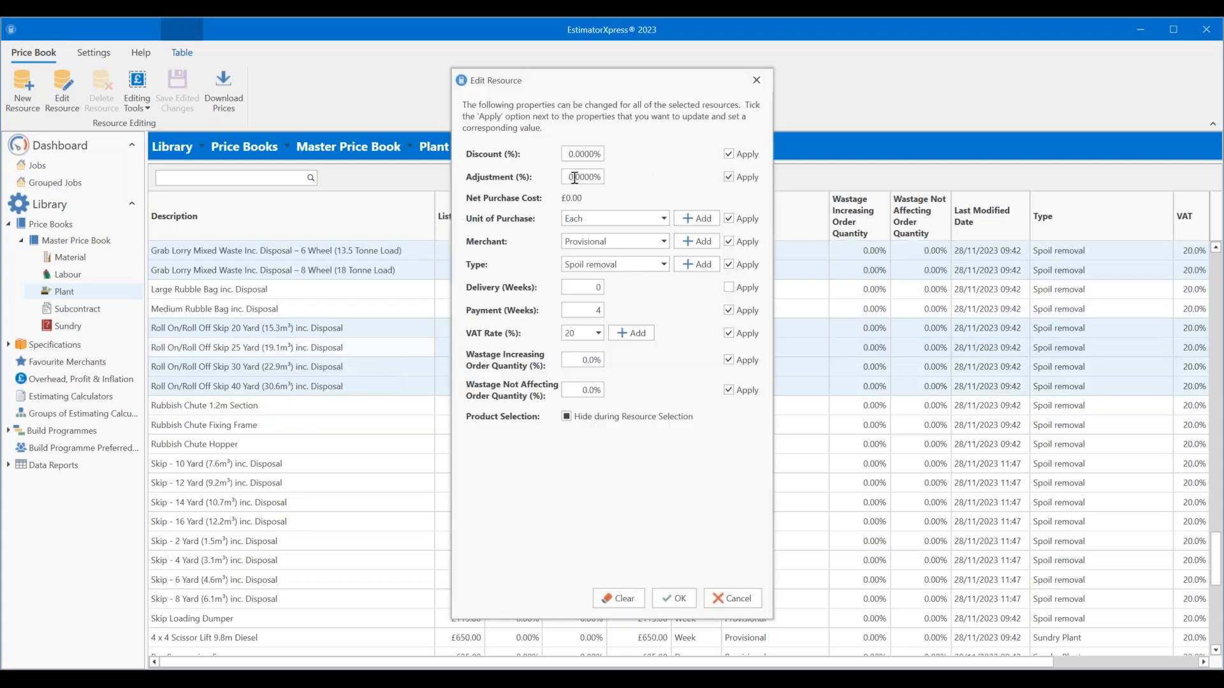
{"action": "left_click_drag", "start_coordinate": [569, 178], "coordinate": [663, 195]}
{"action": "type", "text": "36"}
{"action": "left_click", "coordinate": [677, 598]}
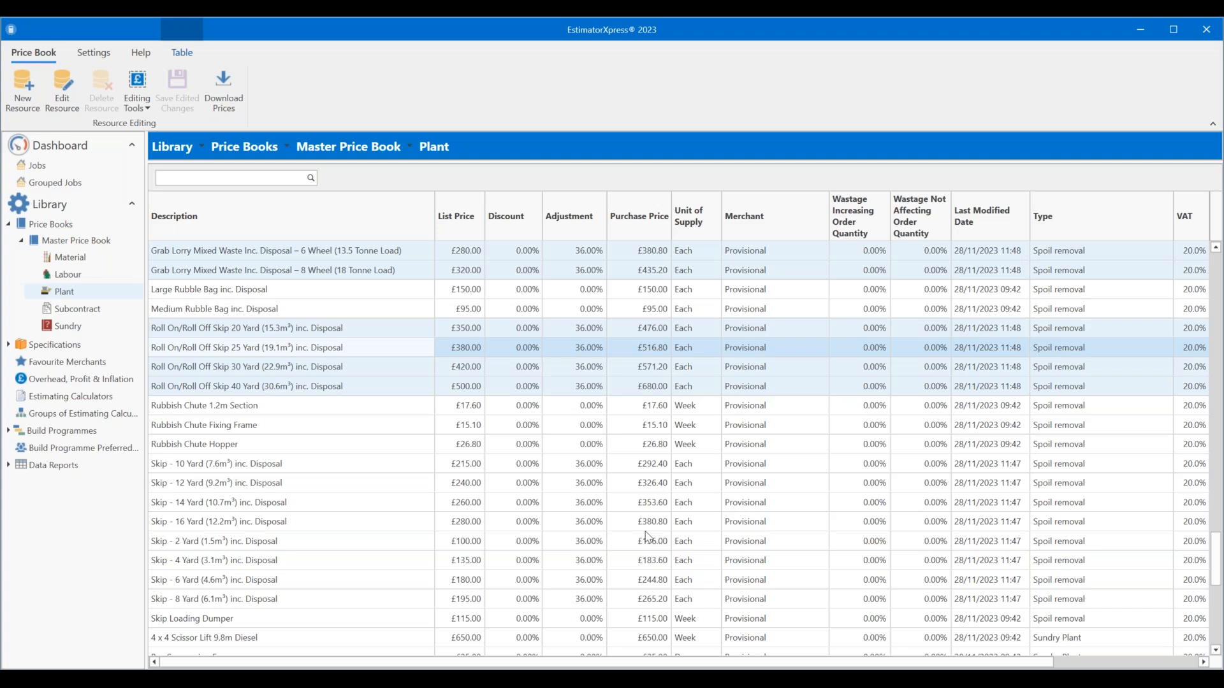
- Go through the Roll On/Roll Off Skip entries from 20 to 40 Yard and compare their adjusted purchase prices
{"action": "left_click", "coordinate": [394, 330]}
{"action": "left_click", "coordinate": [401, 352]}
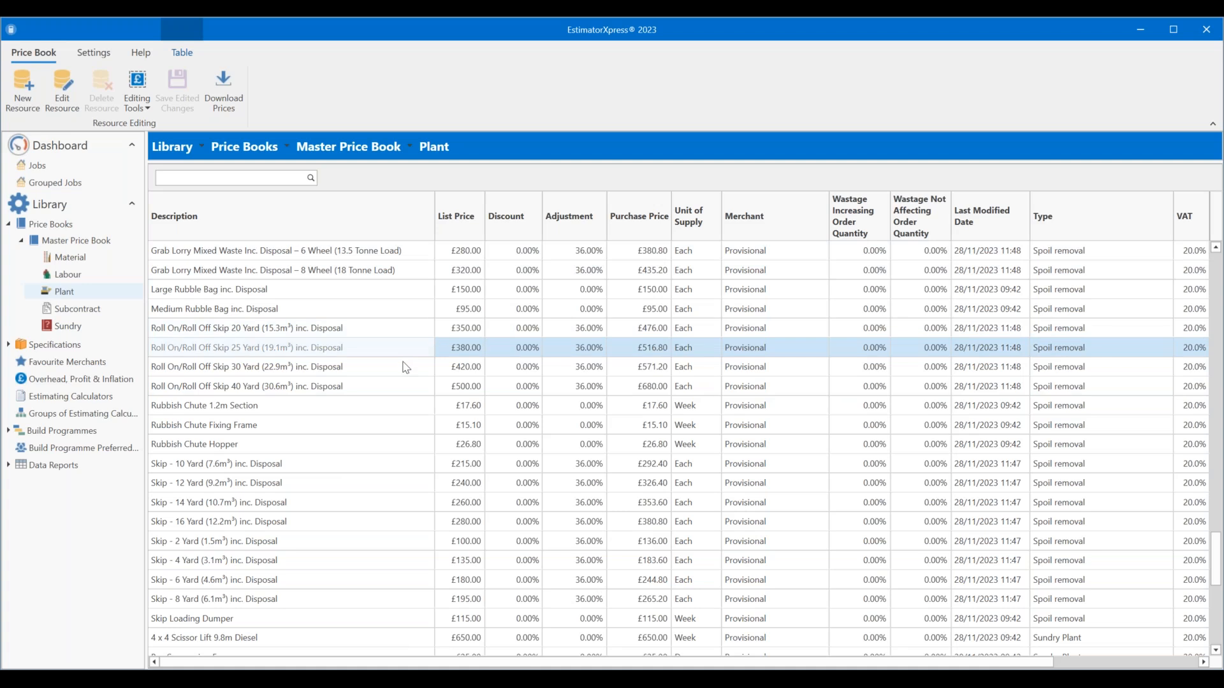
{"action": "left_click", "coordinate": [395, 404]}
{"action": "left_click", "coordinate": [396, 367]}
{"action": "left_click", "coordinate": [399, 384]}
{"action": "left_click", "coordinate": [395, 349]}
{"action": "left_click", "coordinate": [394, 329]}
{"action": "left_click", "coordinate": [395, 349]}
{"action": "left_click", "coordinate": [395, 370]}
{"action": "left_click", "coordinate": [396, 387]}
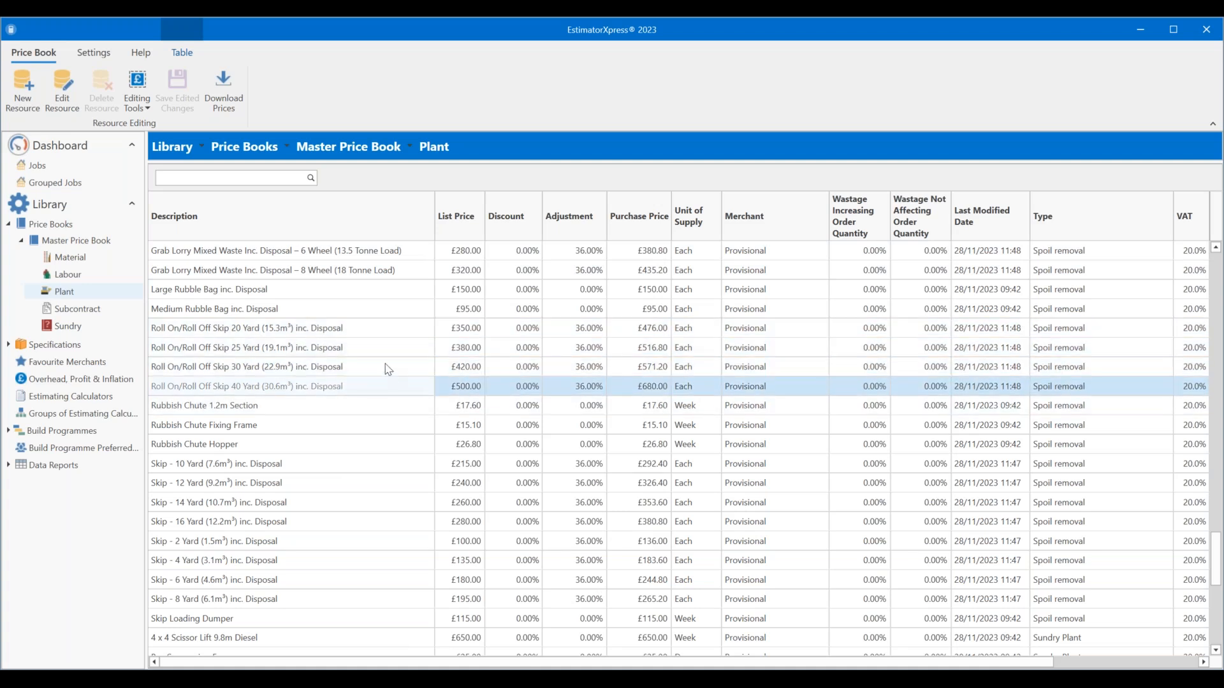
{"action": "left_click", "coordinate": [386, 367]}
{"action": "left_click", "coordinate": [386, 348]}
{"action": "left_click", "coordinate": [386, 328]}
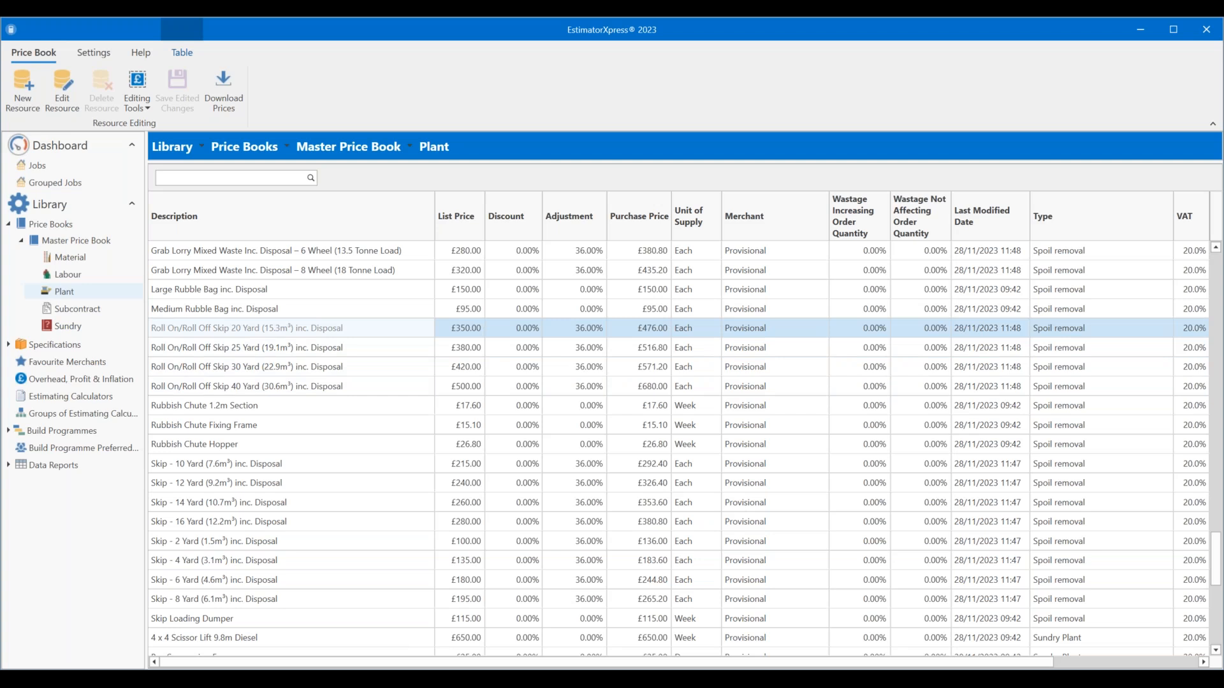
{"action": "left_click", "coordinate": [401, 348]}
{"action": "left_click", "coordinate": [404, 367]}
{"action": "left_click", "coordinate": [416, 385]}
{"action": "left_click", "coordinate": [419, 366]}
{"action": "left_click", "coordinate": [422, 348]}
{"action": "left_click", "coordinate": [421, 330]}
- Review the adjusted standard skips and the Sundry Plant charges for congestion, daily parking and delivery
{"action": "left_click", "coordinate": [344, 461]}
{"action": "scroll", "coordinate": [338, 455], "scroll_direction": "down", "scroll_amount": 3}
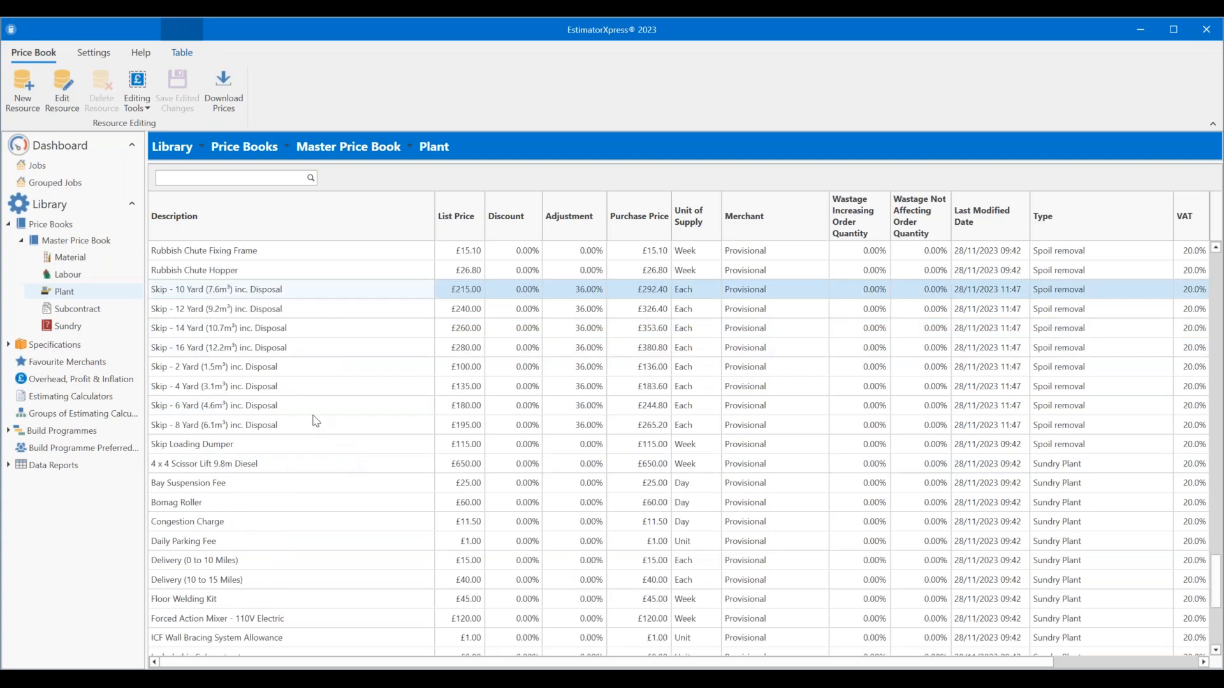
{"action": "left_click", "coordinate": [408, 413]}
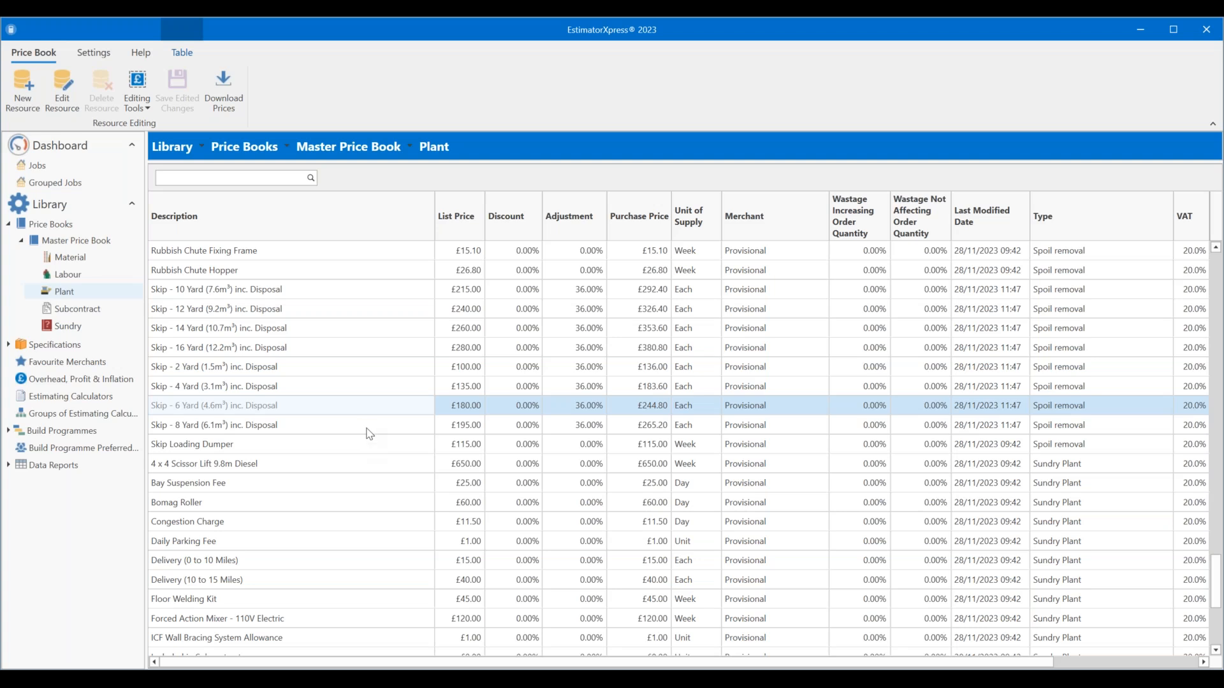
{"action": "scroll", "coordinate": [369, 435], "scroll_direction": "down", "scroll_amount": 2}
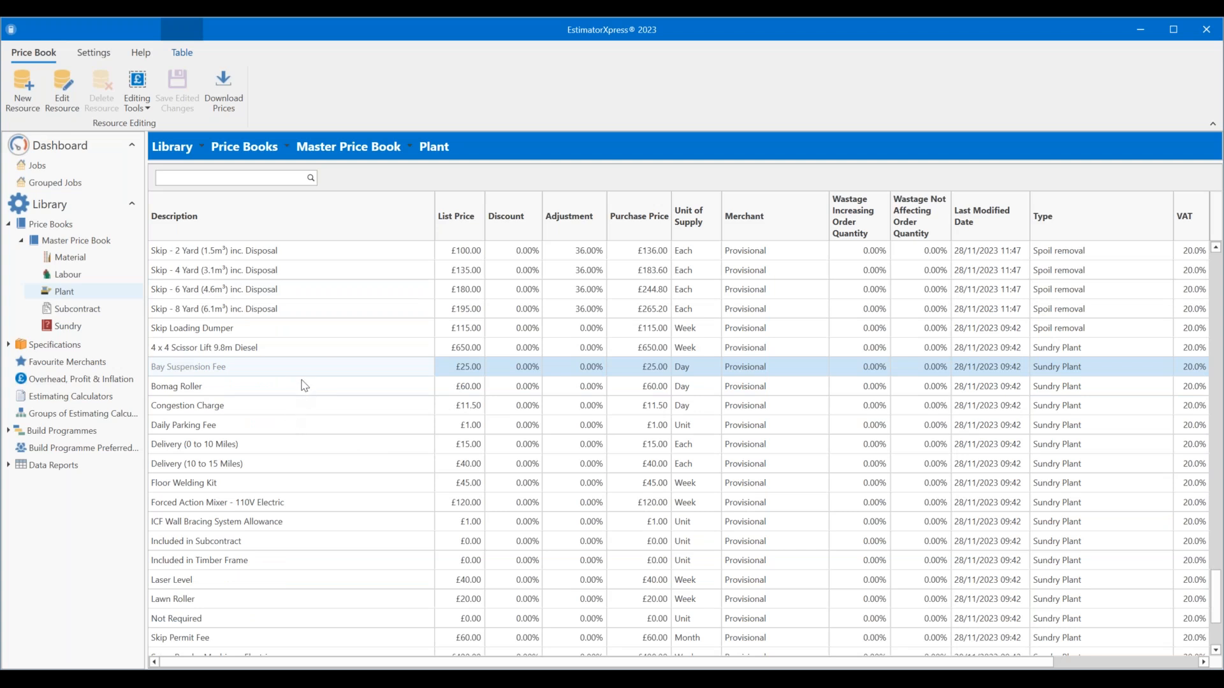
{"action": "left_click", "coordinate": [285, 410]}
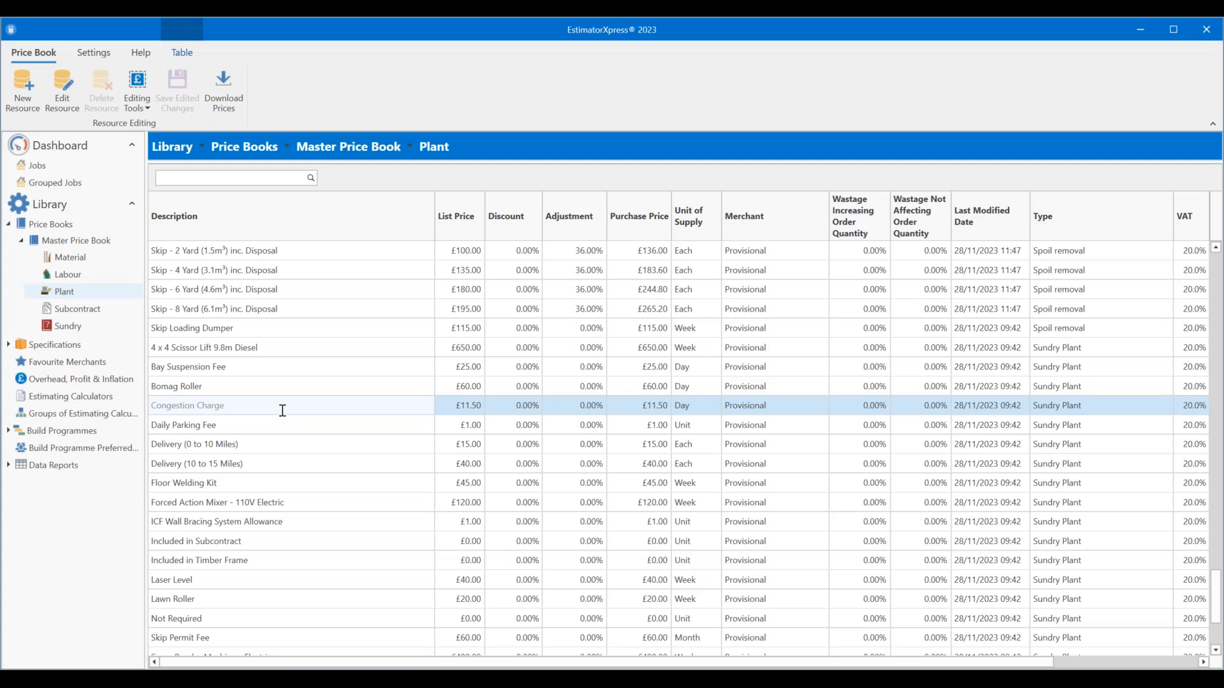
{"action": "left_click", "coordinate": [441, 428]}
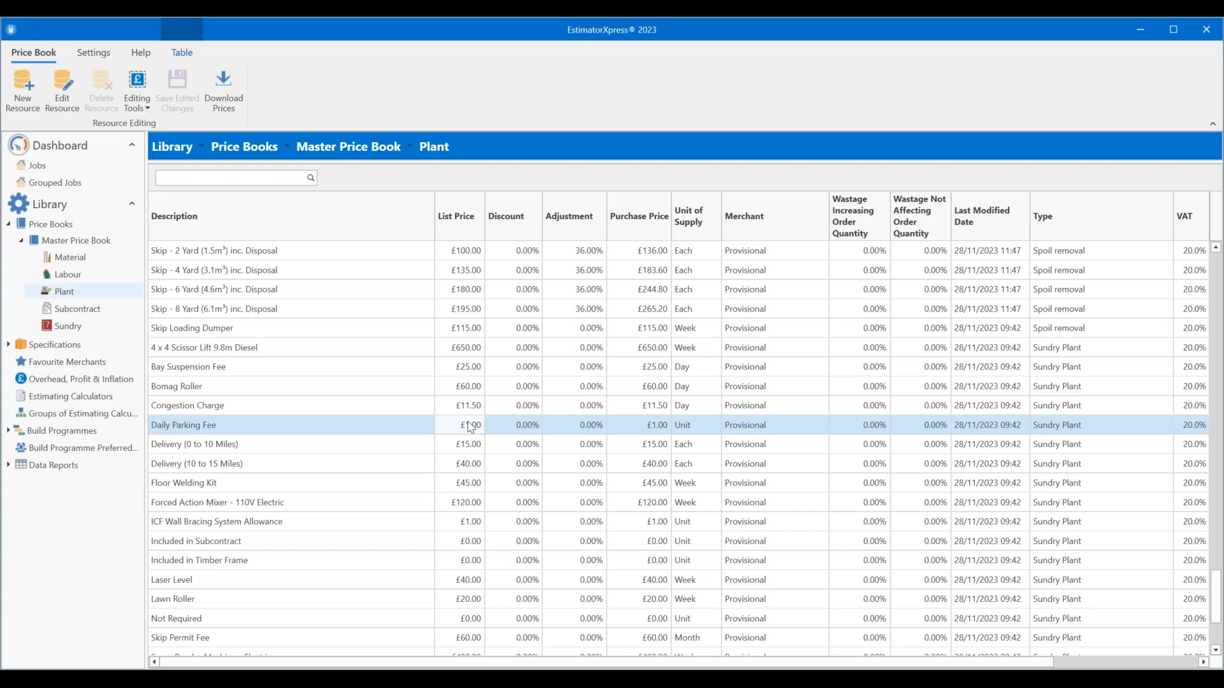
{"action": "left_click", "coordinate": [476, 463]}
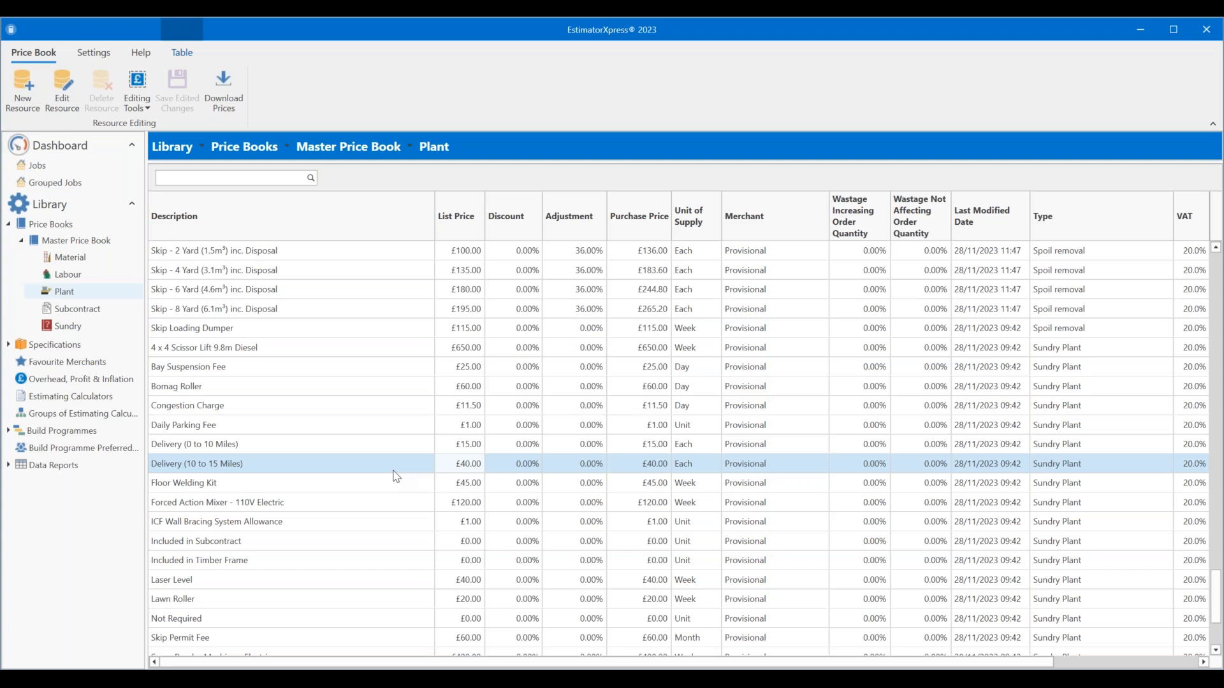
- Set the Skip Permit Fee's purchase price to £87.00 and save the change as an adjustment
{"action": "scroll", "coordinate": [396, 476], "scroll_direction": "down", "scroll_amount": 2}
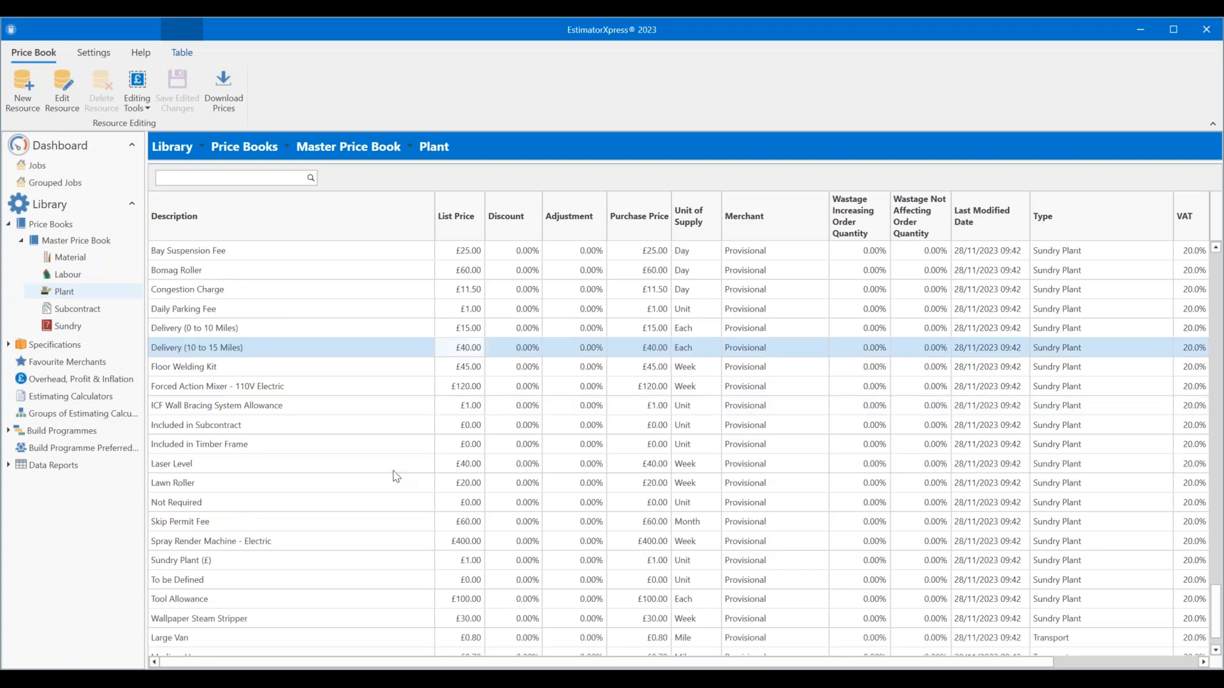
{"action": "left_click", "coordinate": [391, 523]}
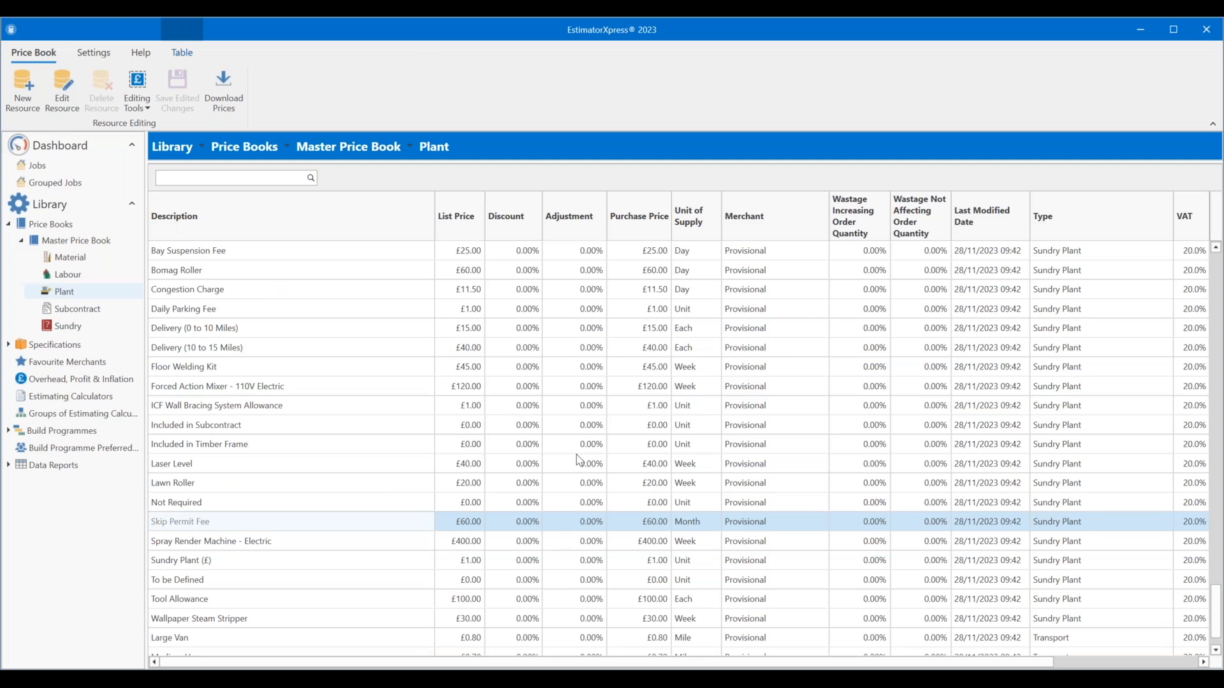
{"action": "left_click", "coordinate": [136, 89]}
{"action": "left_click", "coordinate": [176, 142]}
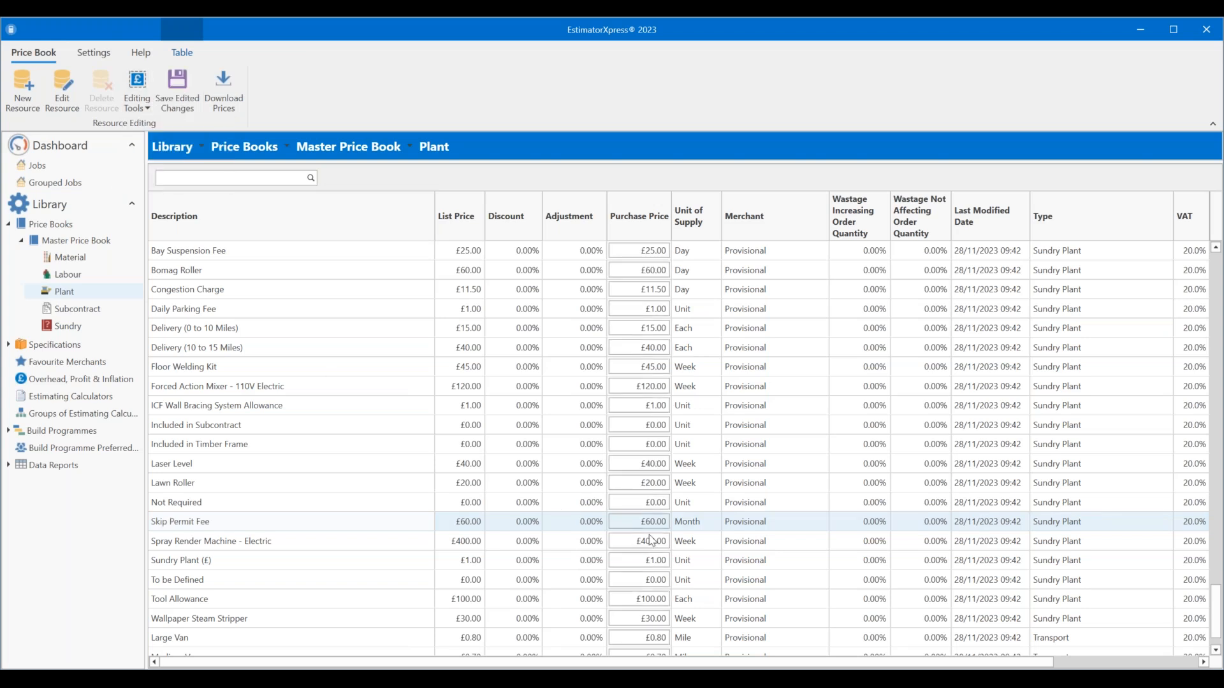
{"action": "left_click_drag", "start_coordinate": [649, 522], "coordinate": [668, 518]}
{"action": "type", "text": "87"}
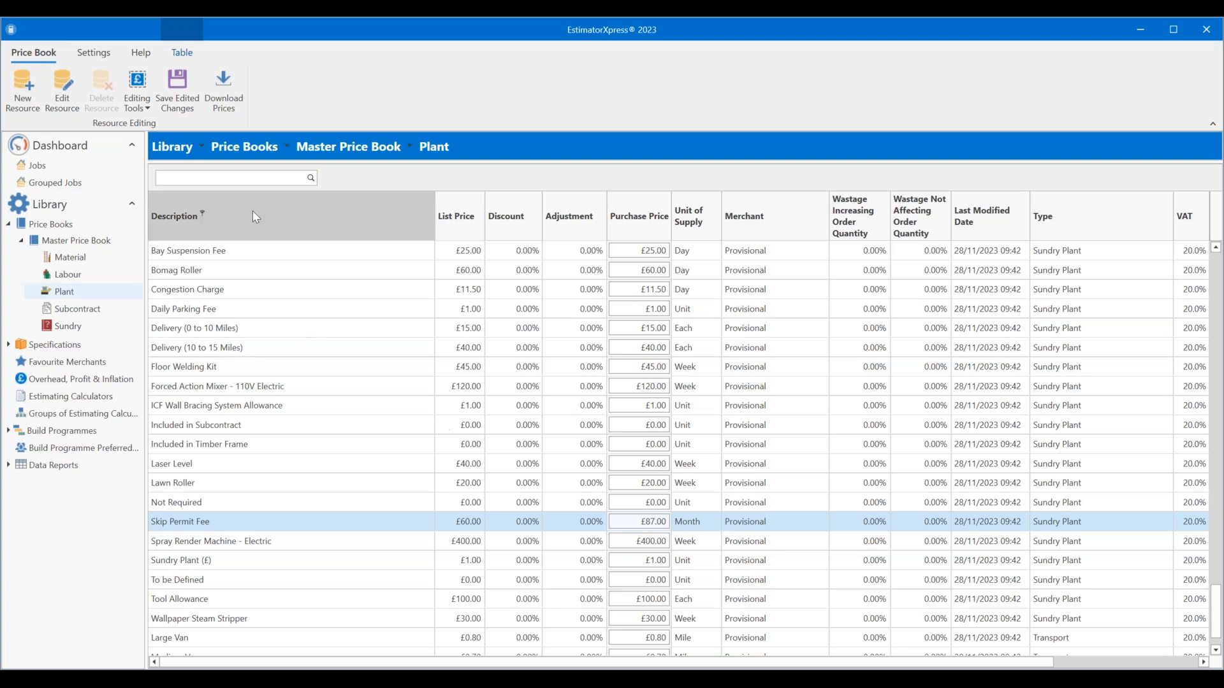
{"action": "left_click", "coordinate": [177, 89]}
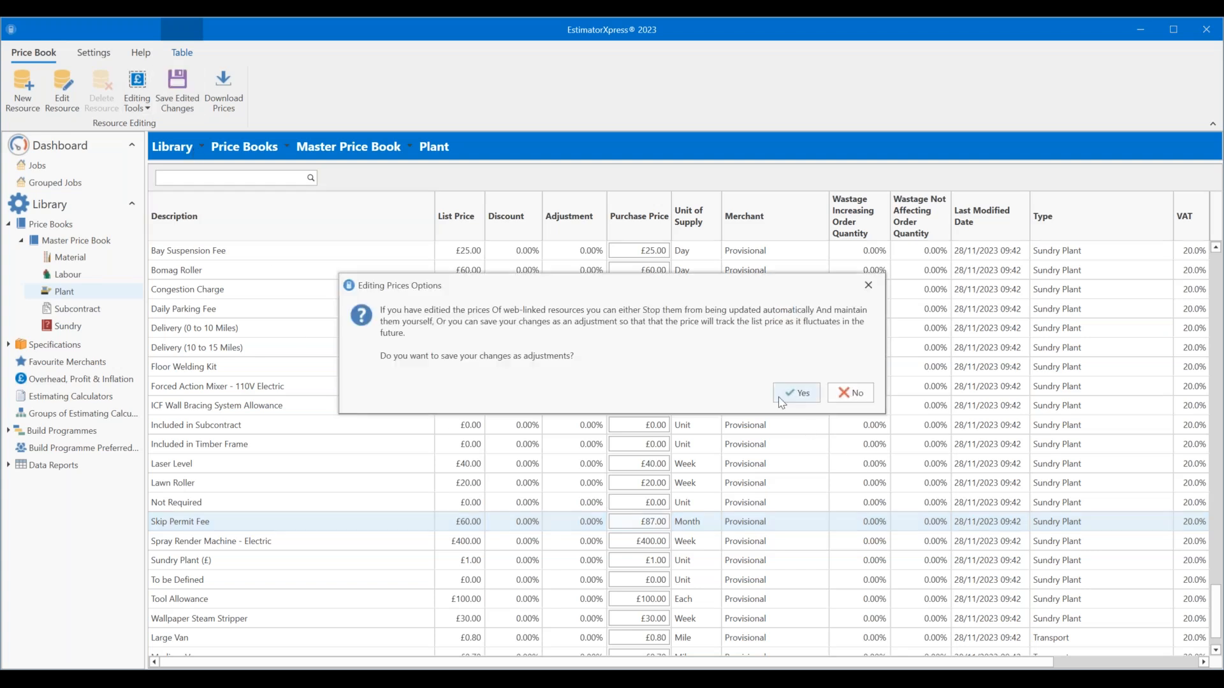
{"action": "left_click", "coordinate": [794, 392]}
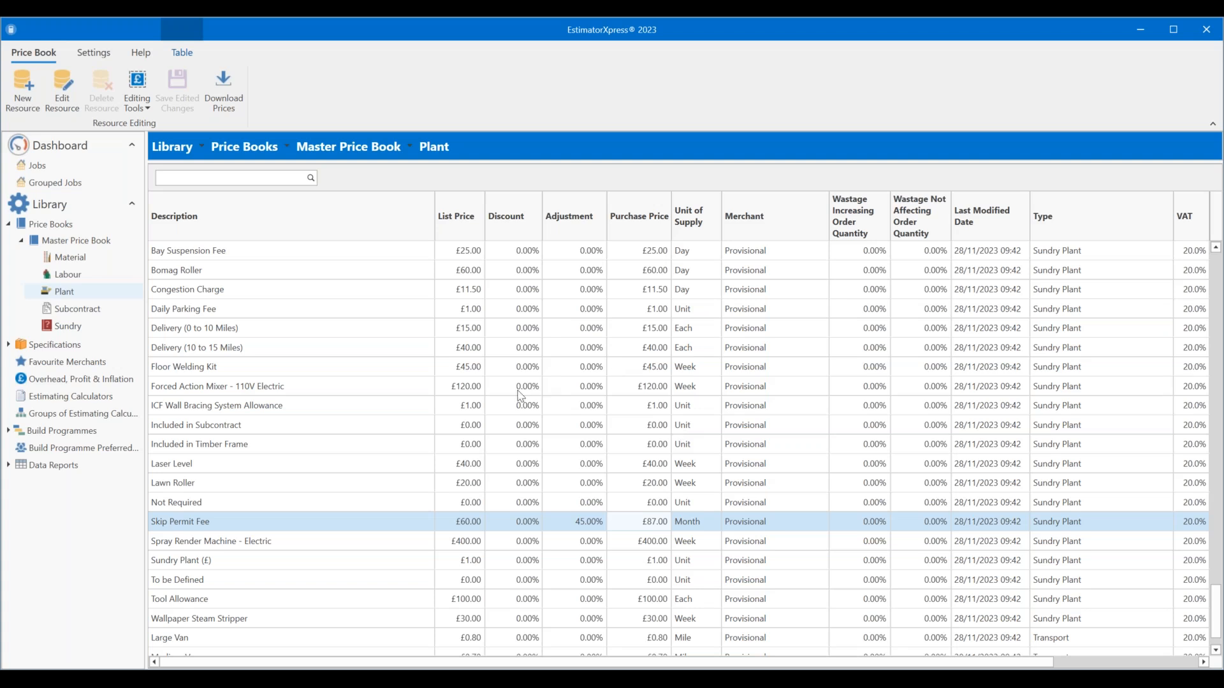
- Review the remaining Sundry Plant and Transport rates down to Small Van, and return to the skip disposal entries
{"action": "scroll", "coordinate": [520, 395], "scroll_direction": "down", "scroll_amount": 1}
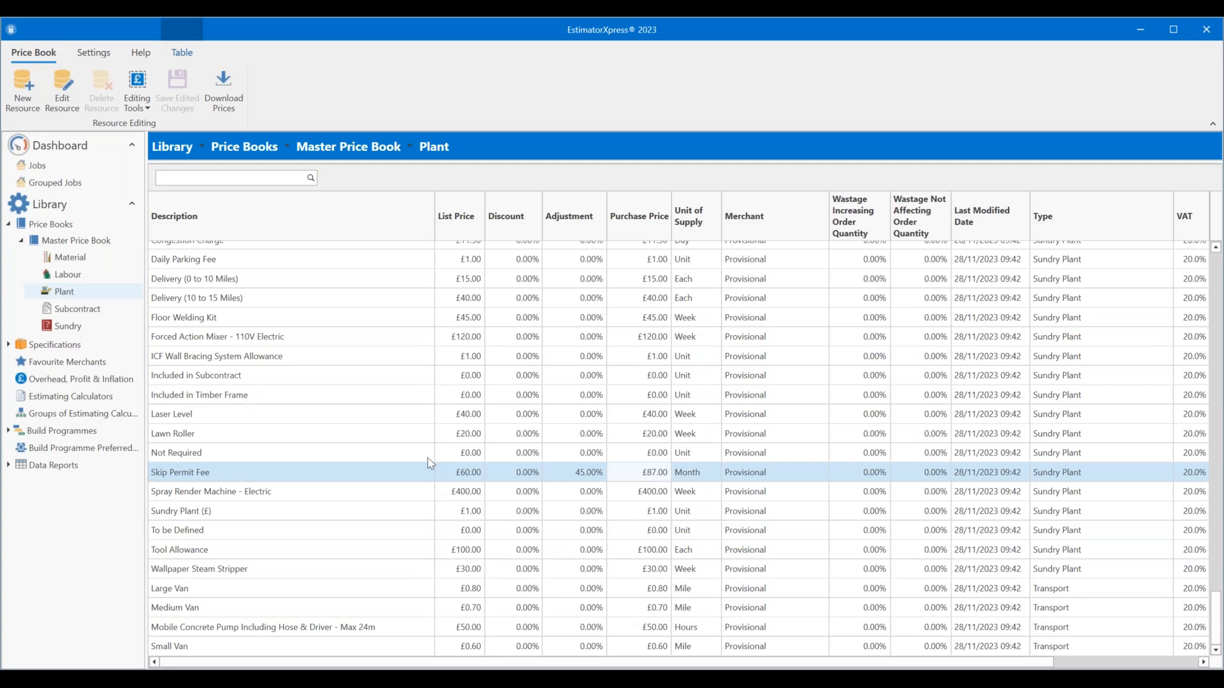
{"action": "left_click", "coordinate": [314, 539]}
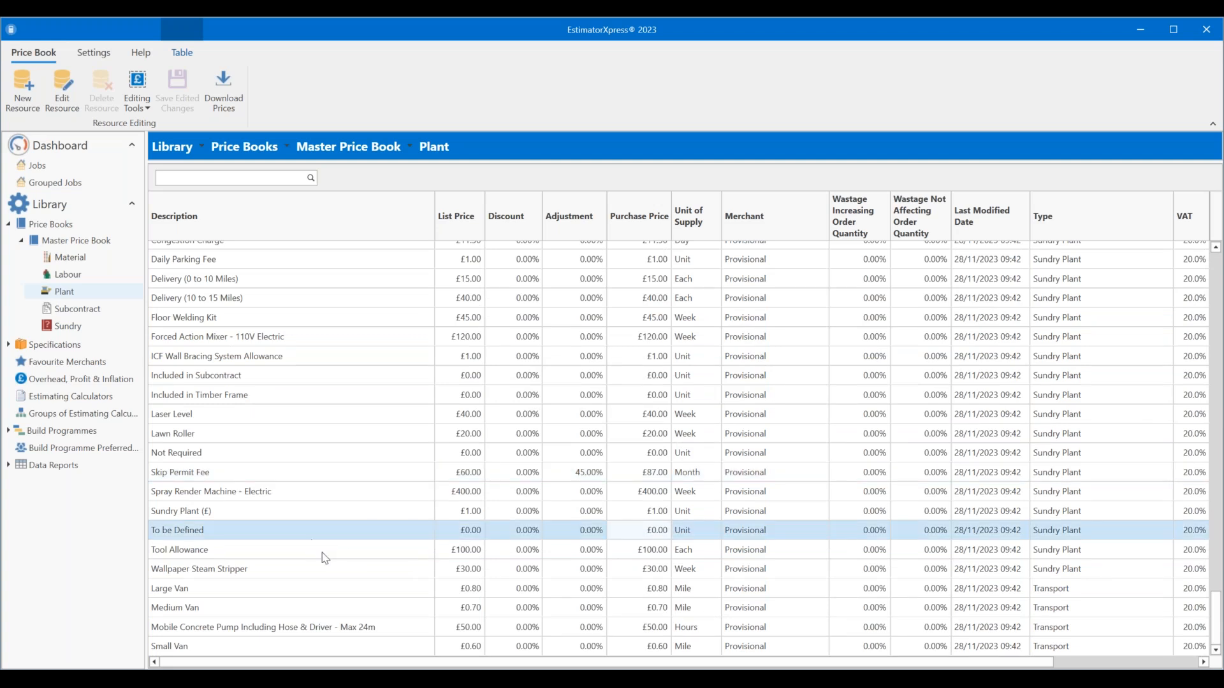
{"action": "left_click", "coordinate": [326, 546]}
{"action": "left_click", "coordinate": [285, 587]}
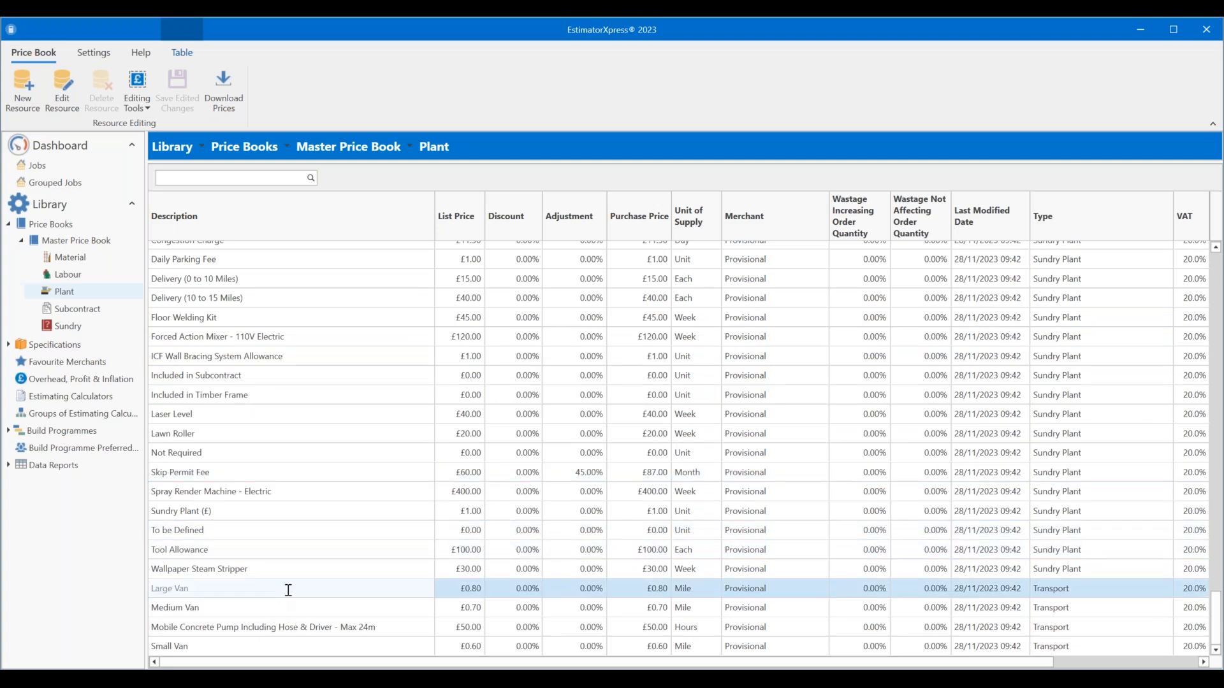
{"action": "left_click", "coordinate": [354, 606]}
{"action": "left_click", "coordinate": [381, 629]}
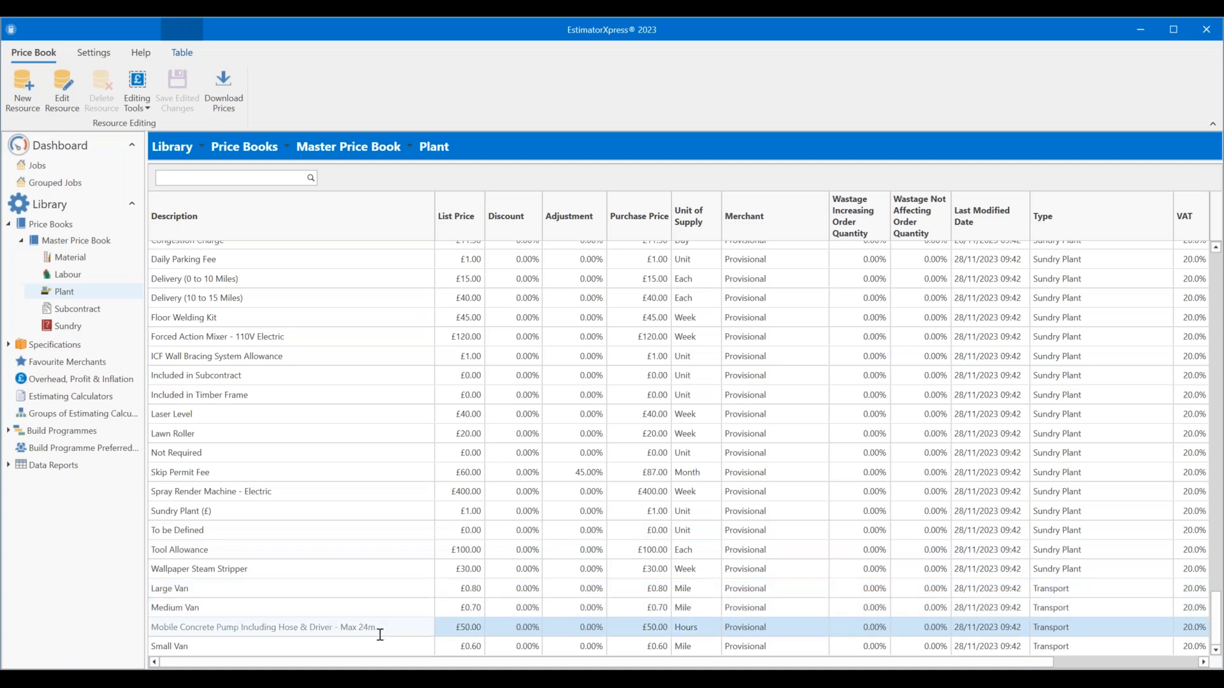
{"action": "left_click", "coordinate": [392, 647]}
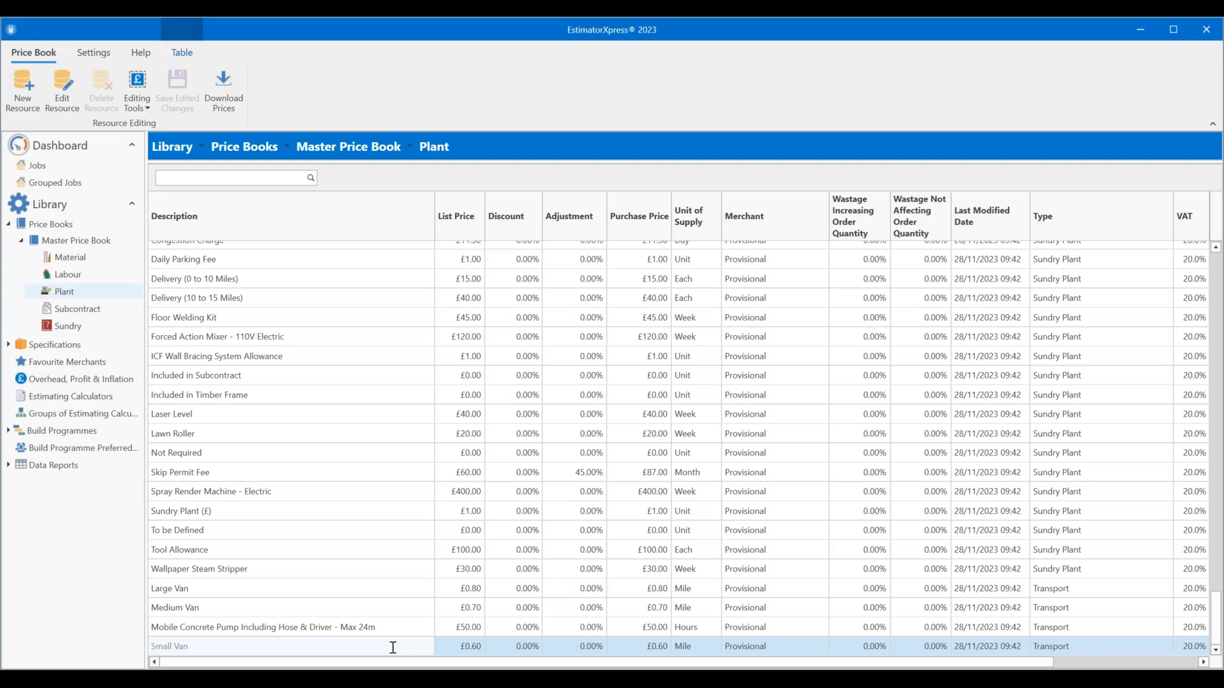
{"action": "scroll", "coordinate": [407, 538], "scroll_direction": "up", "scroll_amount": 10}
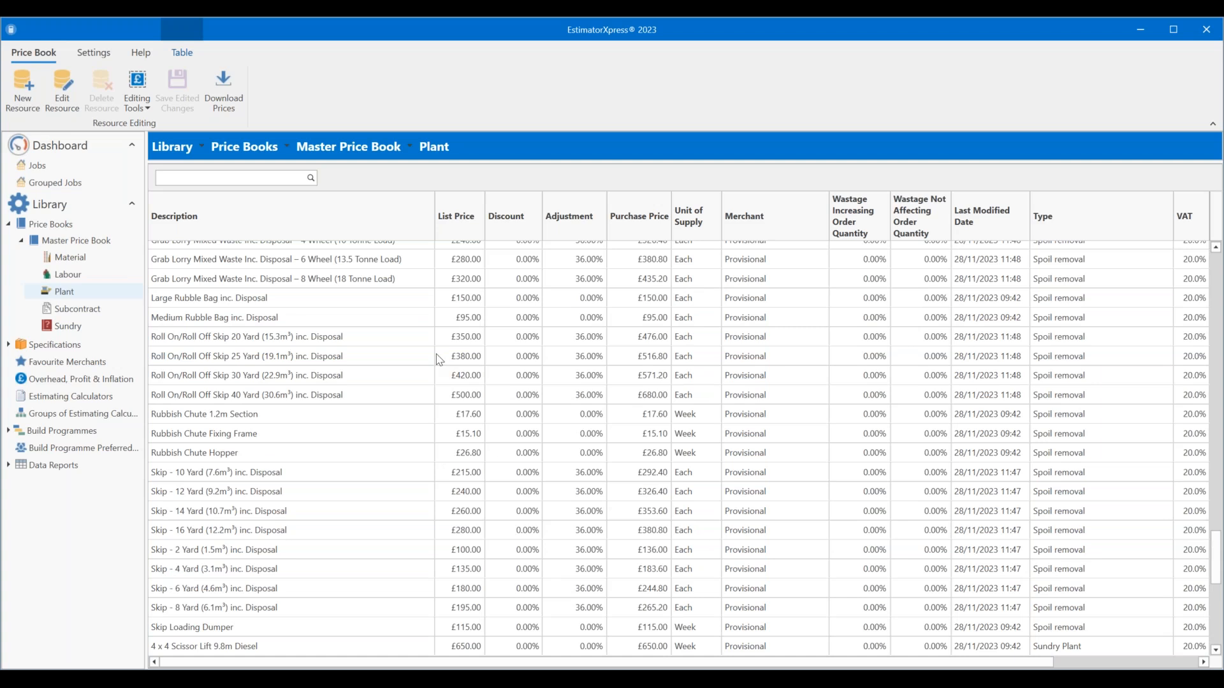
{"action": "scroll", "coordinate": [466, 392], "scroll_direction": "down", "scroll_amount": 1}
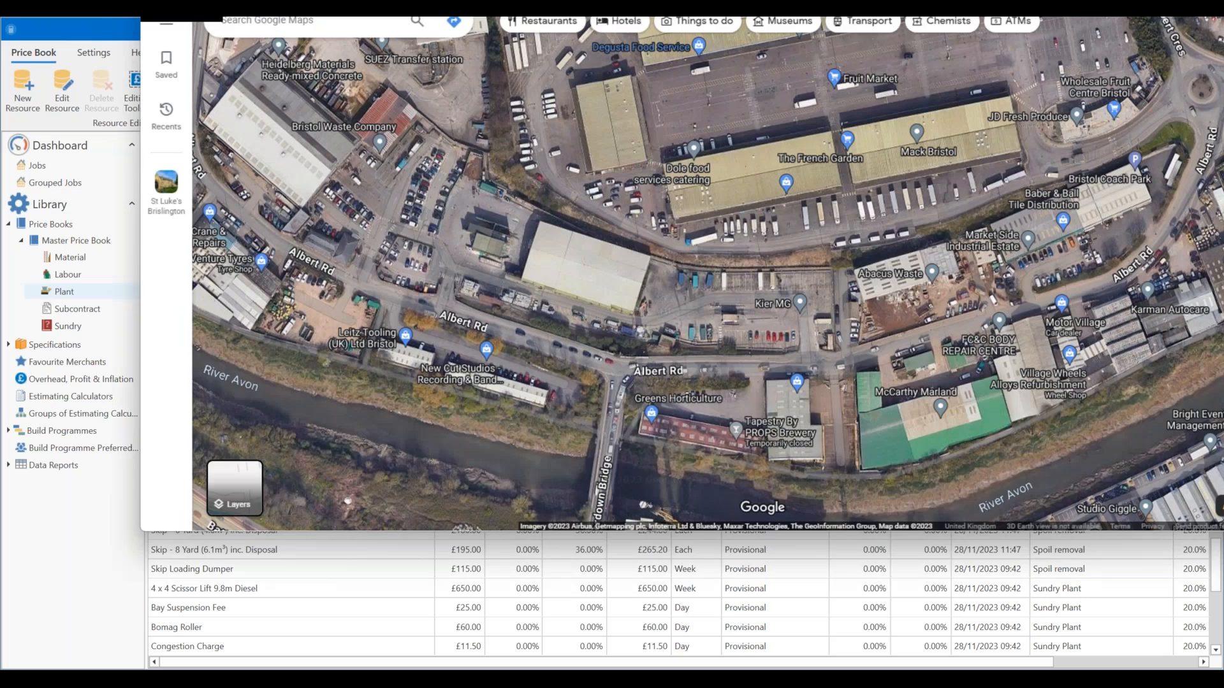
- Examine the Albert Rd industrial area in Bristol on the satellite map, including its waste sites and the SUEZ Transfer station
{"action": "scroll", "coordinate": [572, 239], "scroll_direction": "down", "scroll_amount": 5}
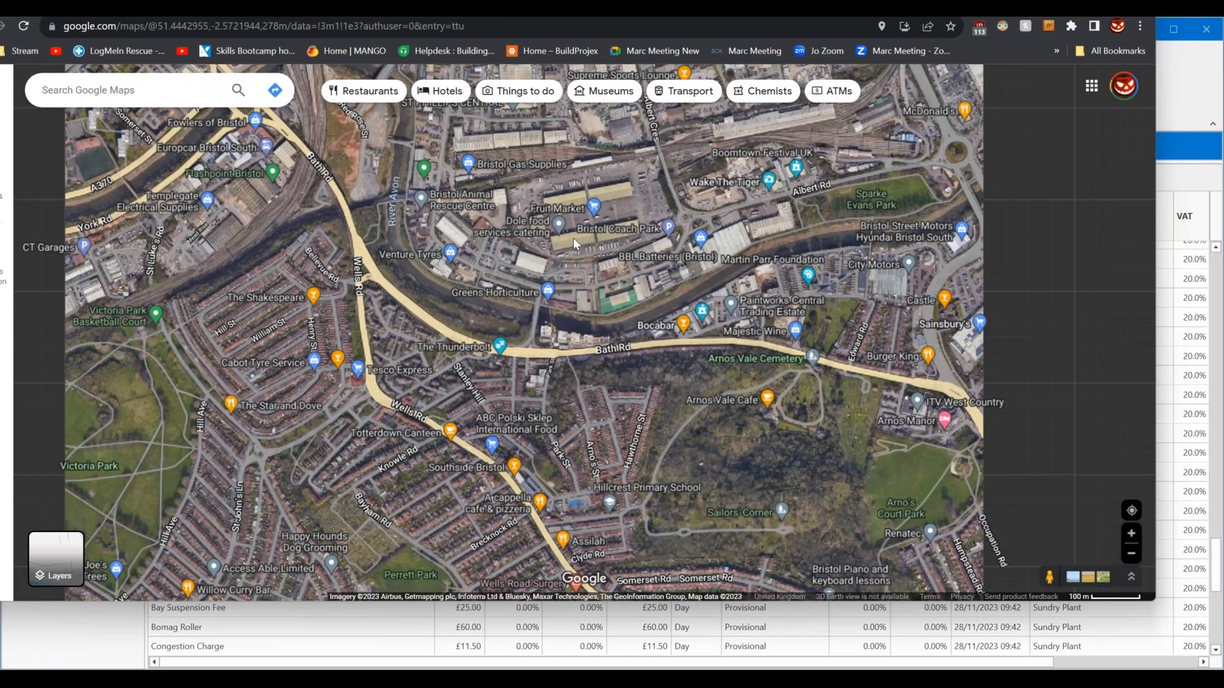
{"action": "scroll", "coordinate": [572, 238], "scroll_direction": "down", "scroll_amount": 3}
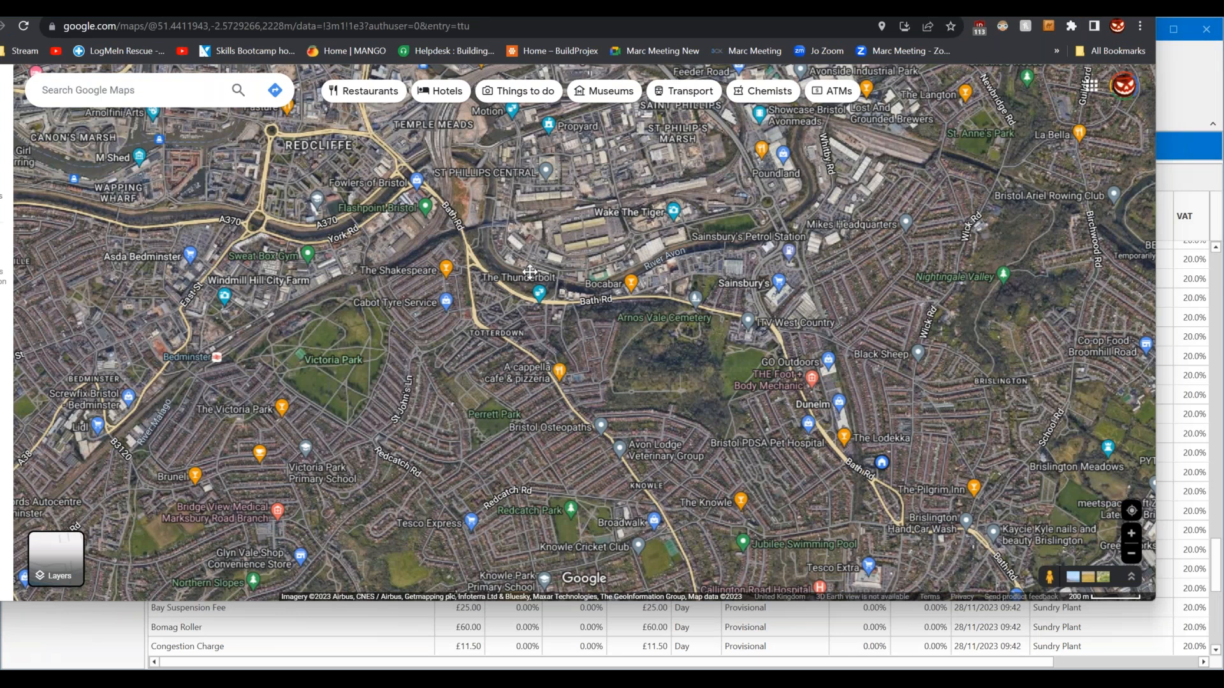
{"action": "left_click_drag", "start_coordinate": [529, 272], "coordinate": [656, 515]}
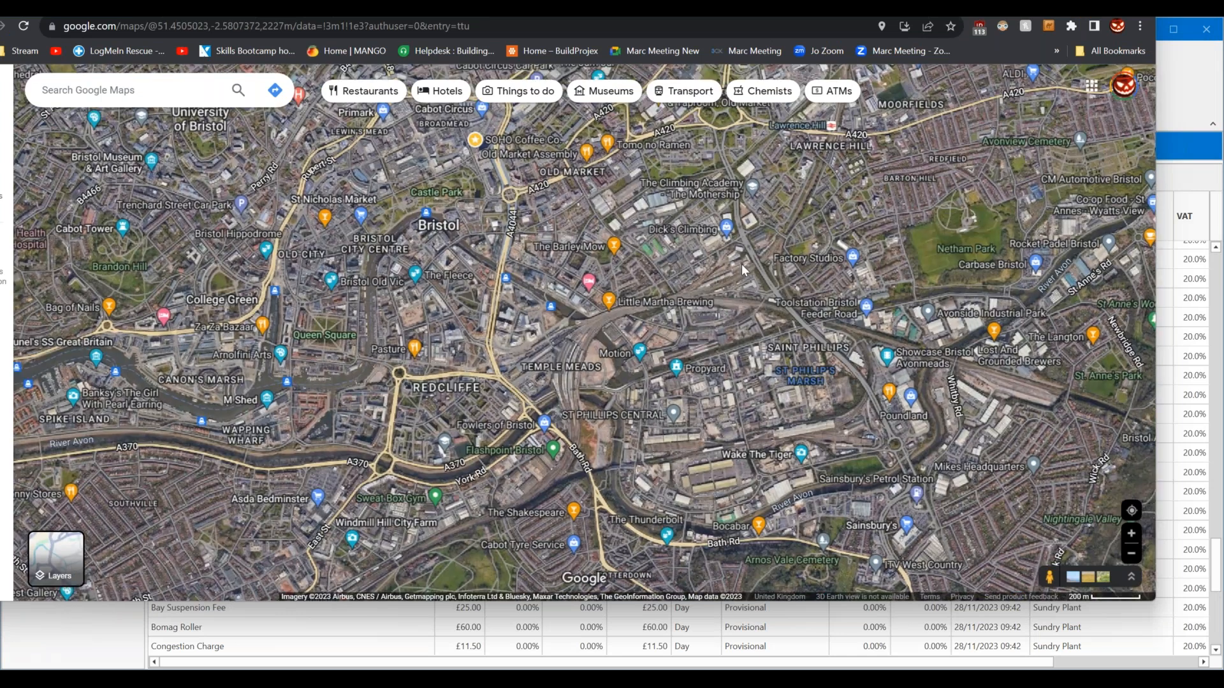
{"action": "scroll", "coordinate": [682, 484], "scroll_direction": "up", "scroll_amount": 4}
{"action": "scroll", "coordinate": [704, 465], "scroll_direction": "up", "scroll_amount": 2}
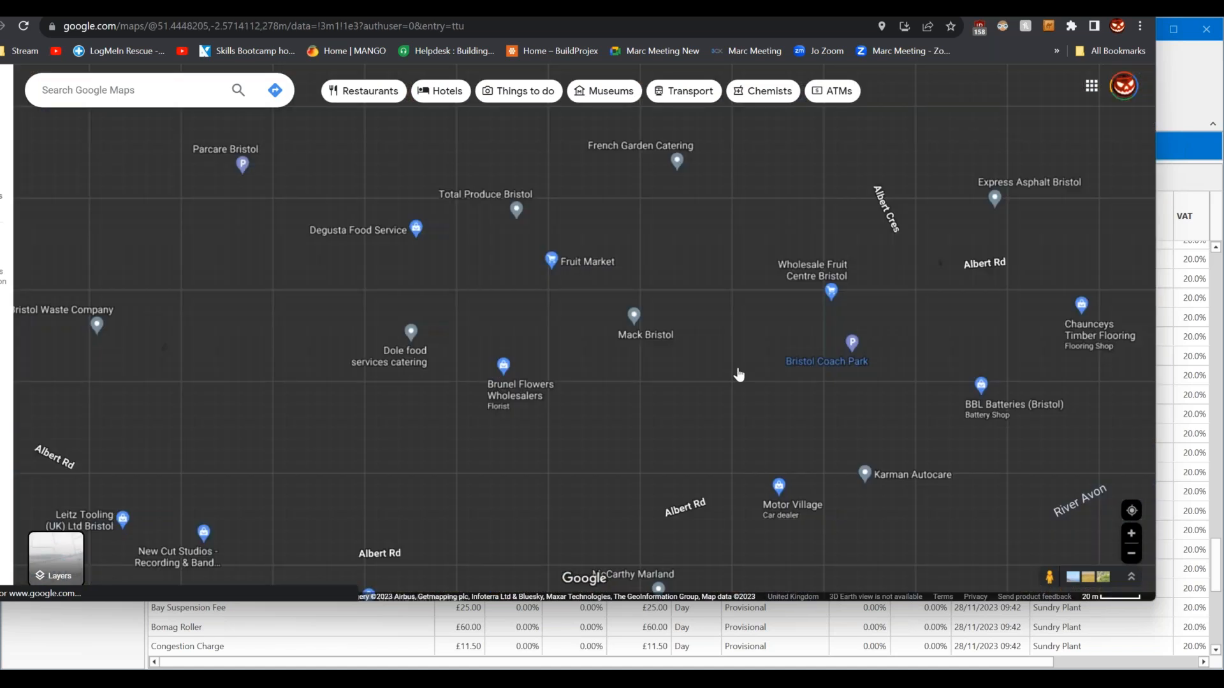
{"action": "left_click_drag", "start_coordinate": [737, 370], "coordinate": [789, 285]}
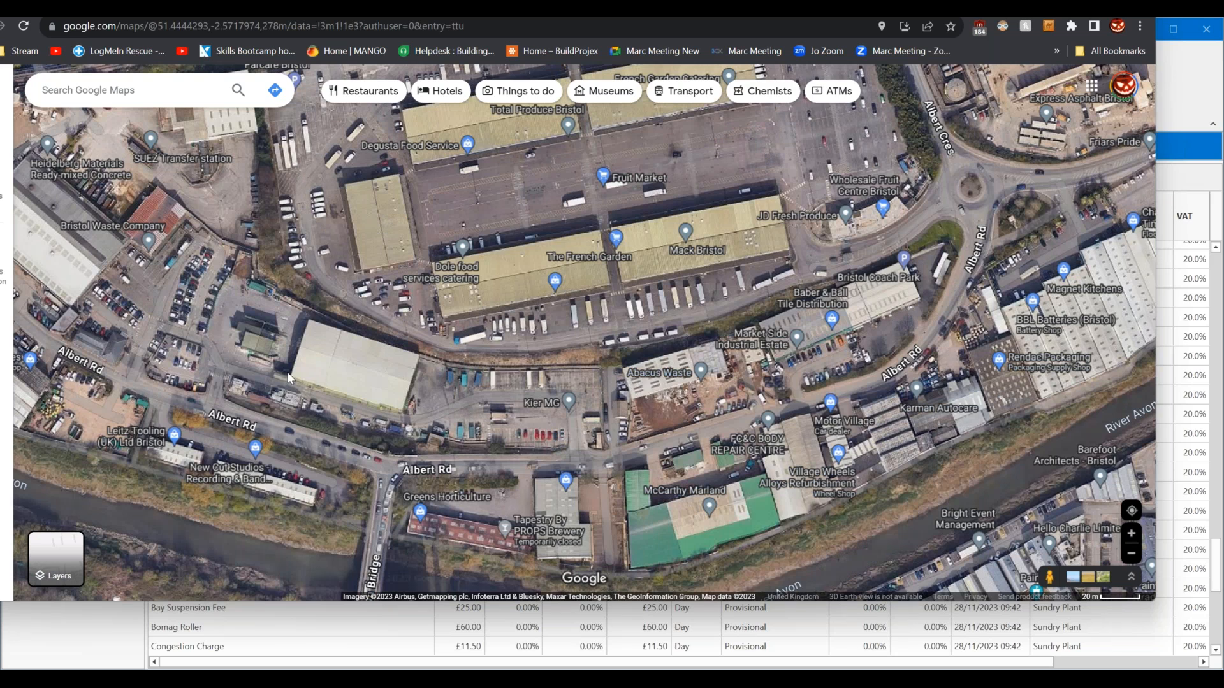
{"action": "left_click_drag", "start_coordinate": [288, 377], "coordinate": [517, 290]}
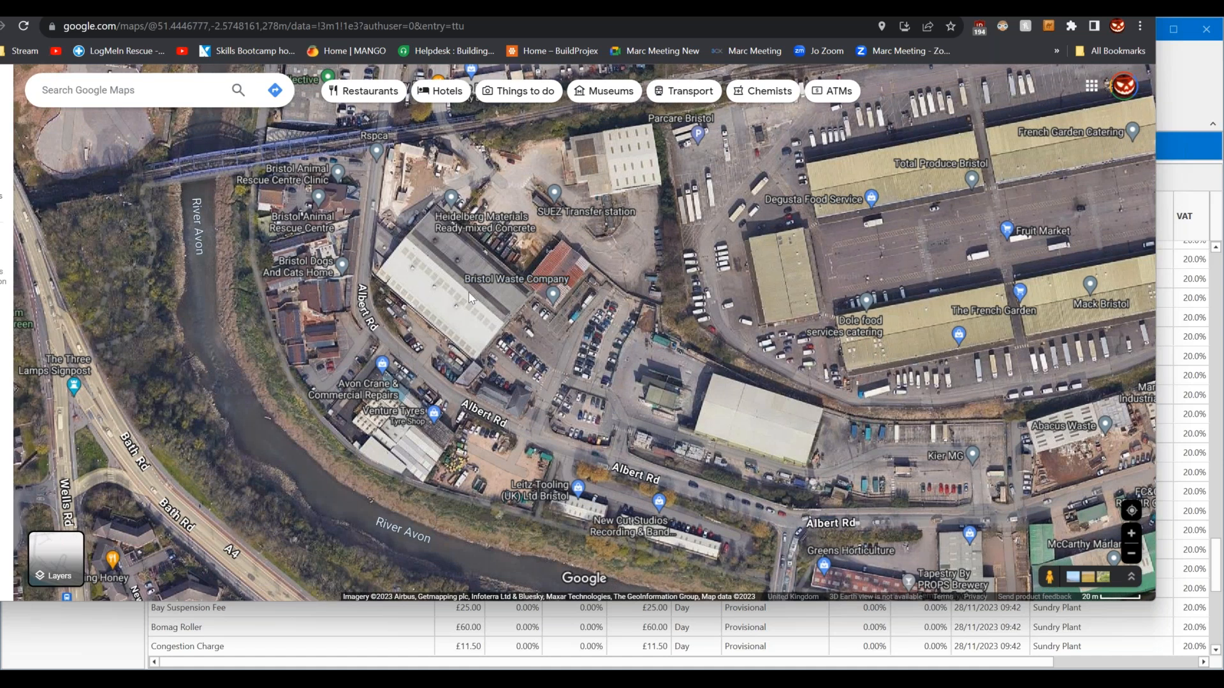
{"action": "mouse_move", "coordinate": [494, 282]}
{"action": "mouse_move", "coordinate": [1052, 432]}
- Look over the land around Brock's Bridge and Feeder Rd on the map, and switch back to EstimatorXpress
{"action": "scroll", "coordinate": [650, 167], "scroll_direction": "down", "scroll_amount": 2}
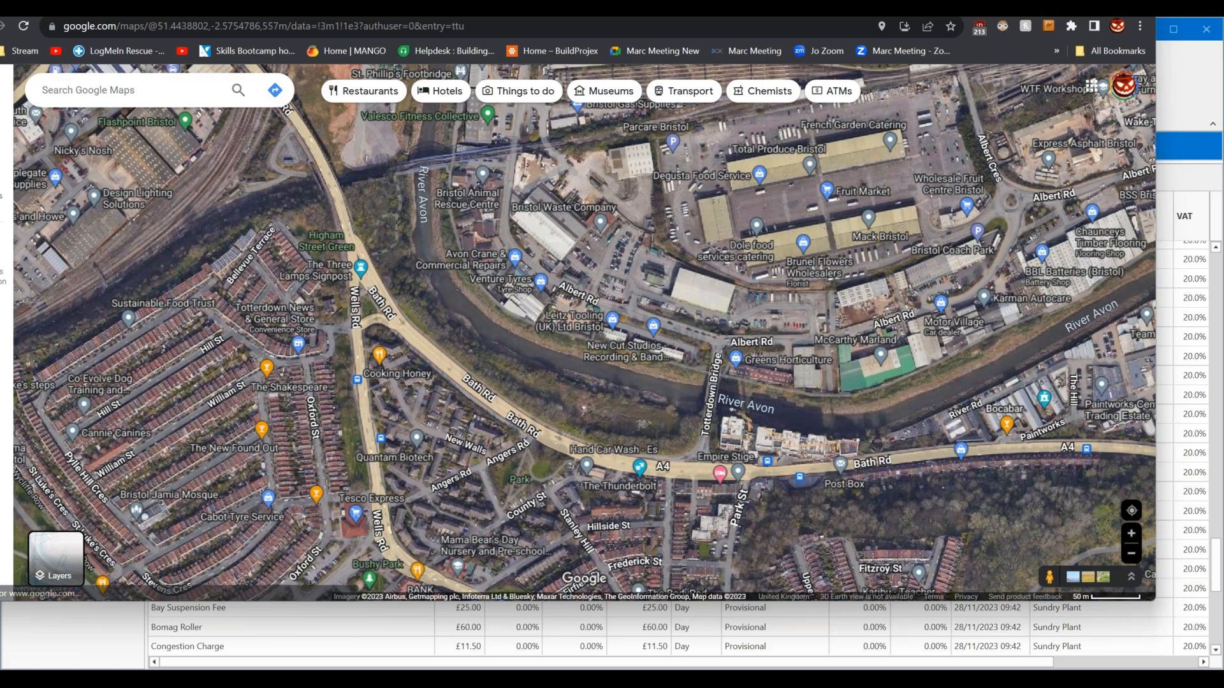
{"action": "left_click_drag", "start_coordinate": [442, 150], "coordinate": [508, 432]}
{"action": "left_click_drag", "start_coordinate": [451, 278], "coordinate": [463, 322]}
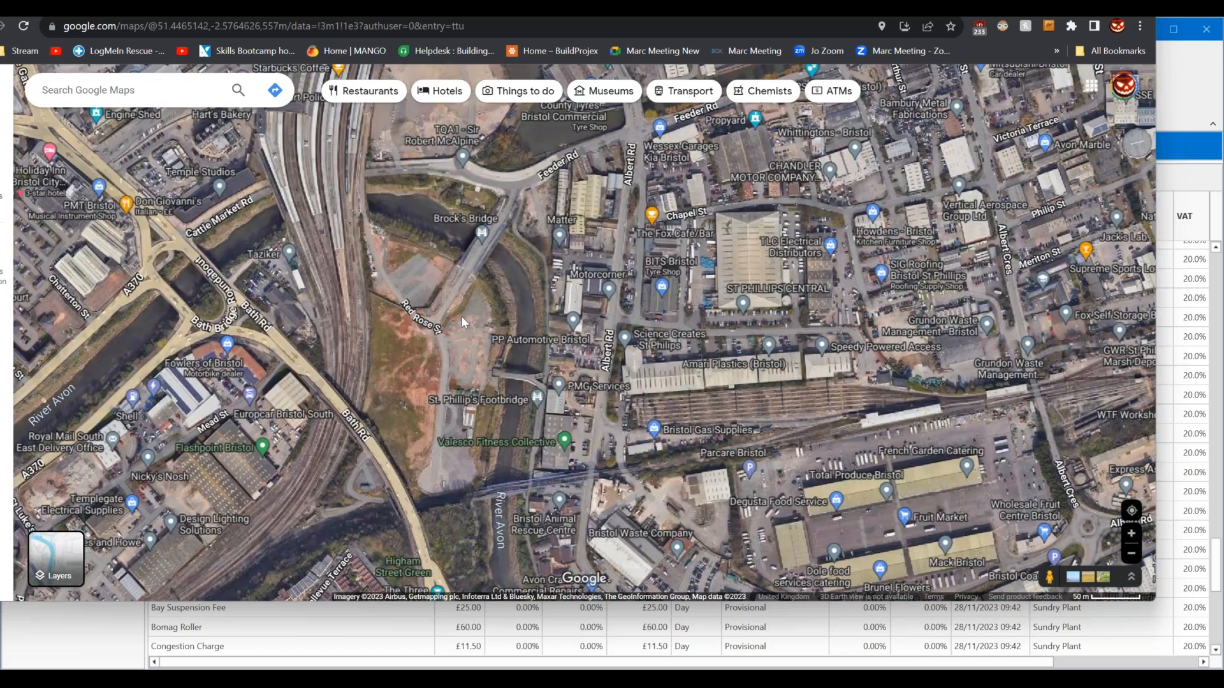
{"action": "left_click", "coordinate": [408, 26]}
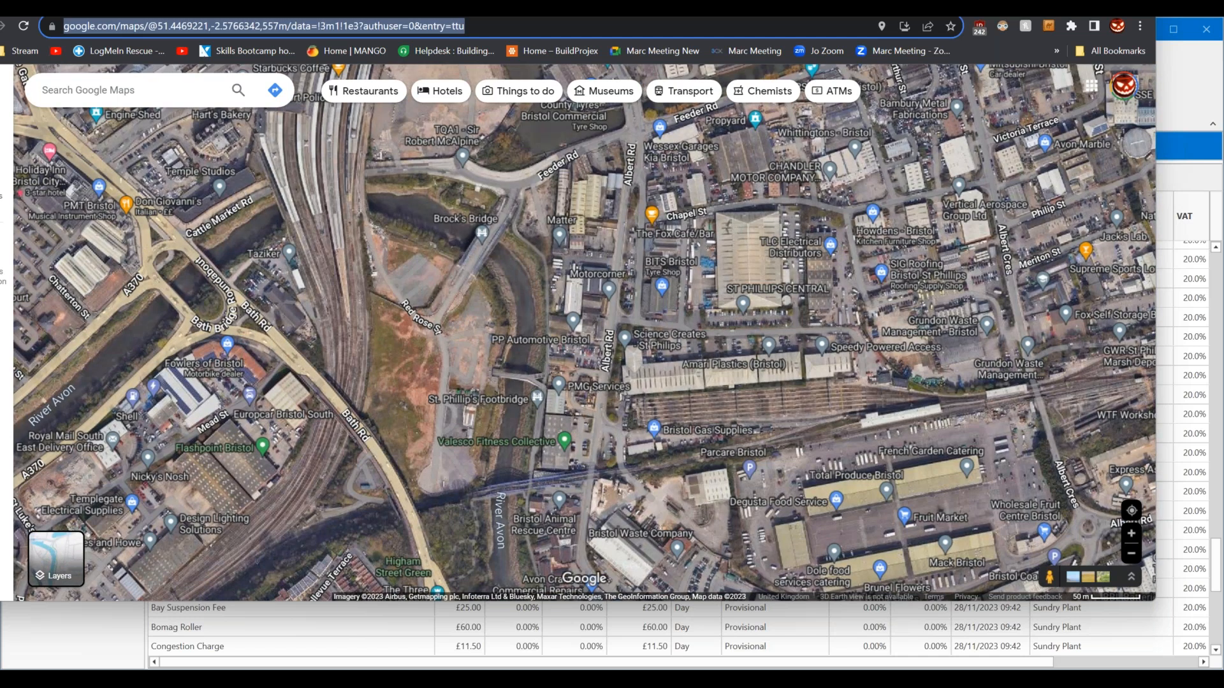
{"action": "key", "text": "alt+Tab"}
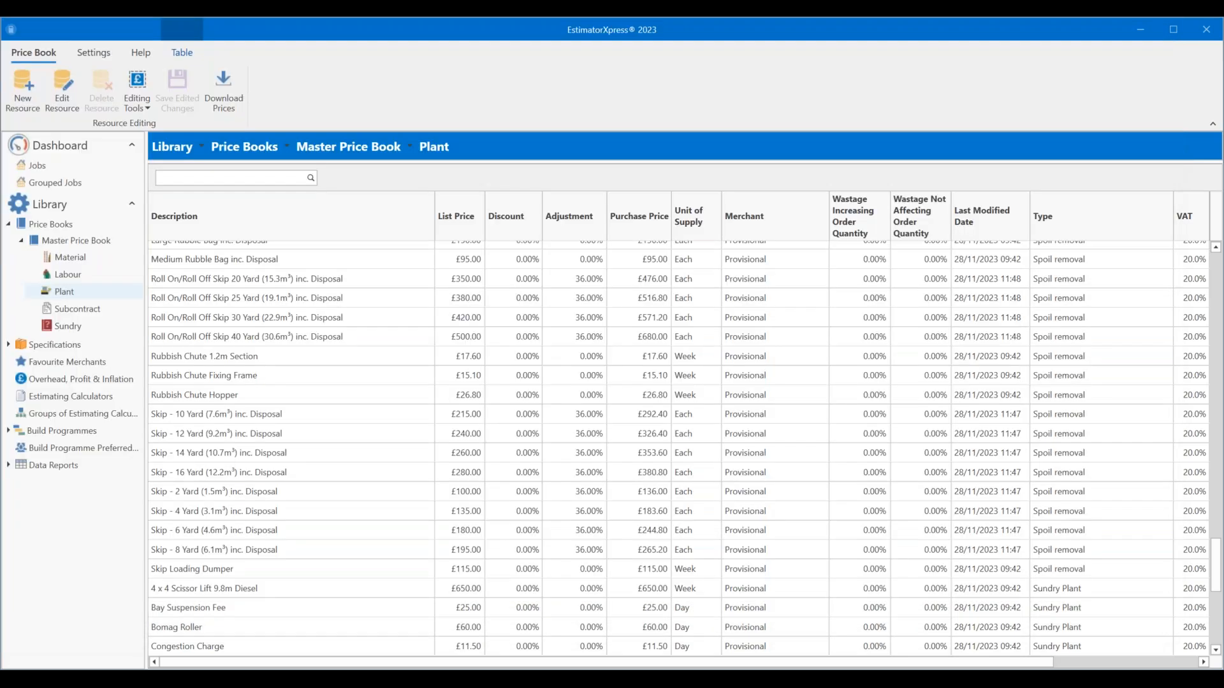
- Open the Master Price Book's Subcontract resources and review the budget prices for electrical installation, plumbing and heating, and scaffolding
{"action": "left_click", "coordinate": [77, 309]}
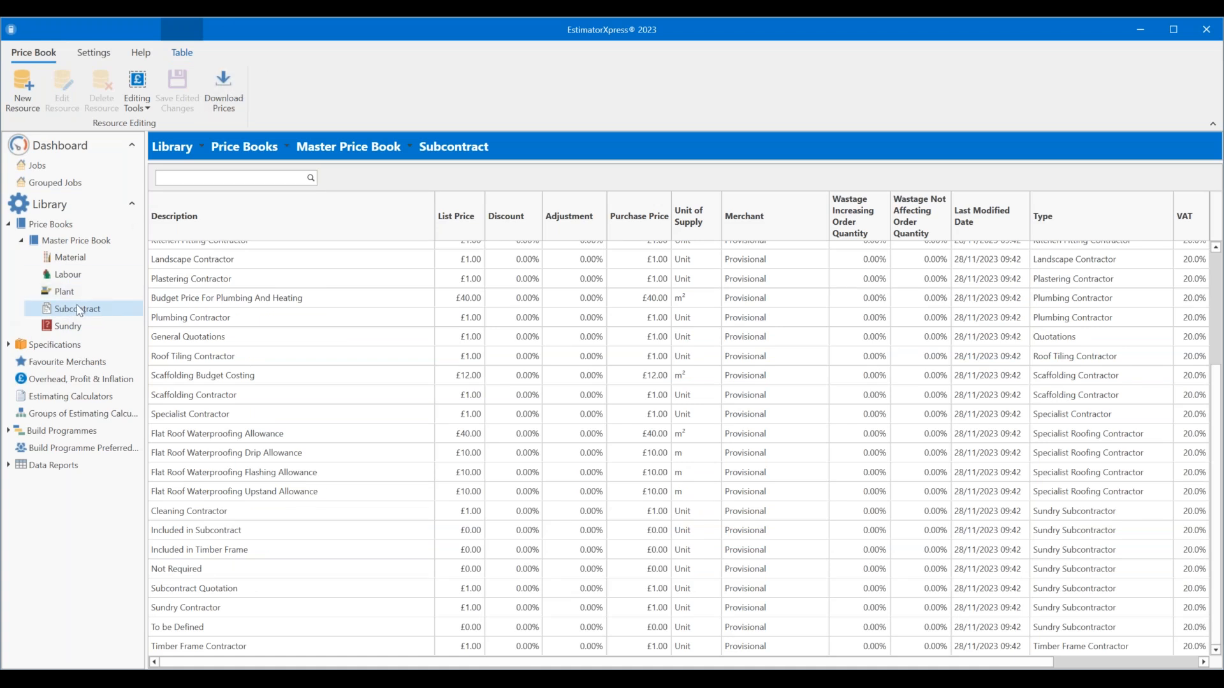
{"action": "scroll", "coordinate": [339, 299], "scroll_direction": "up", "scroll_amount": 3}
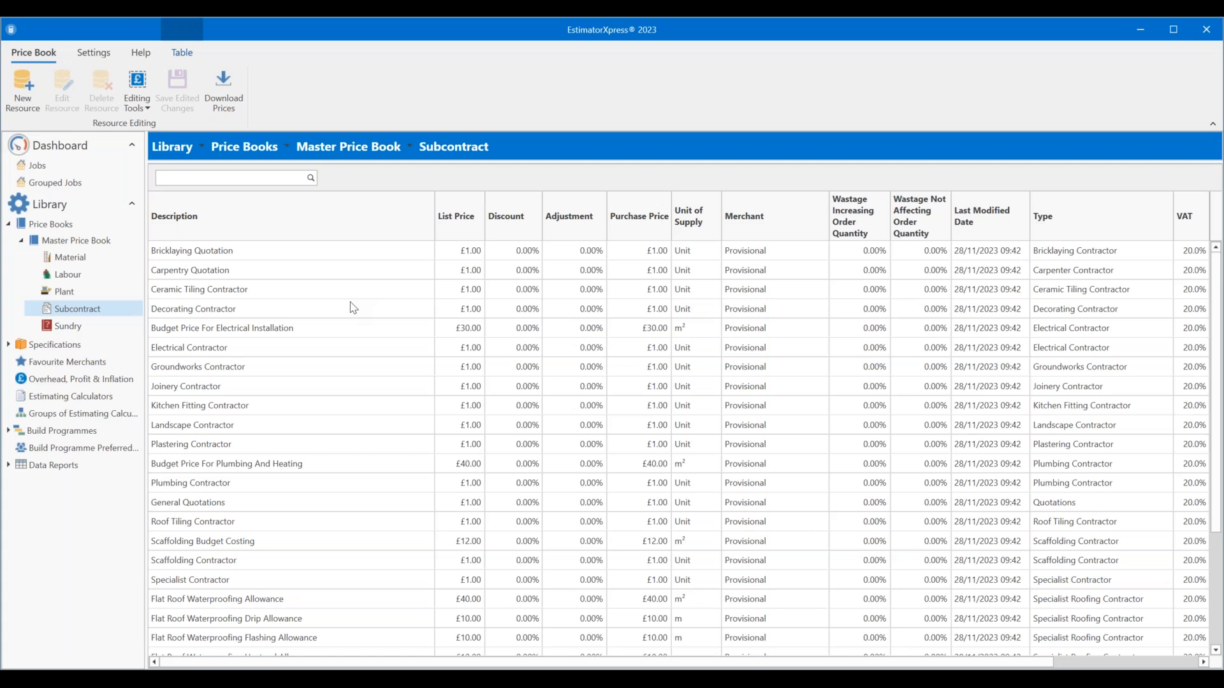
{"action": "left_click", "coordinate": [296, 335]}
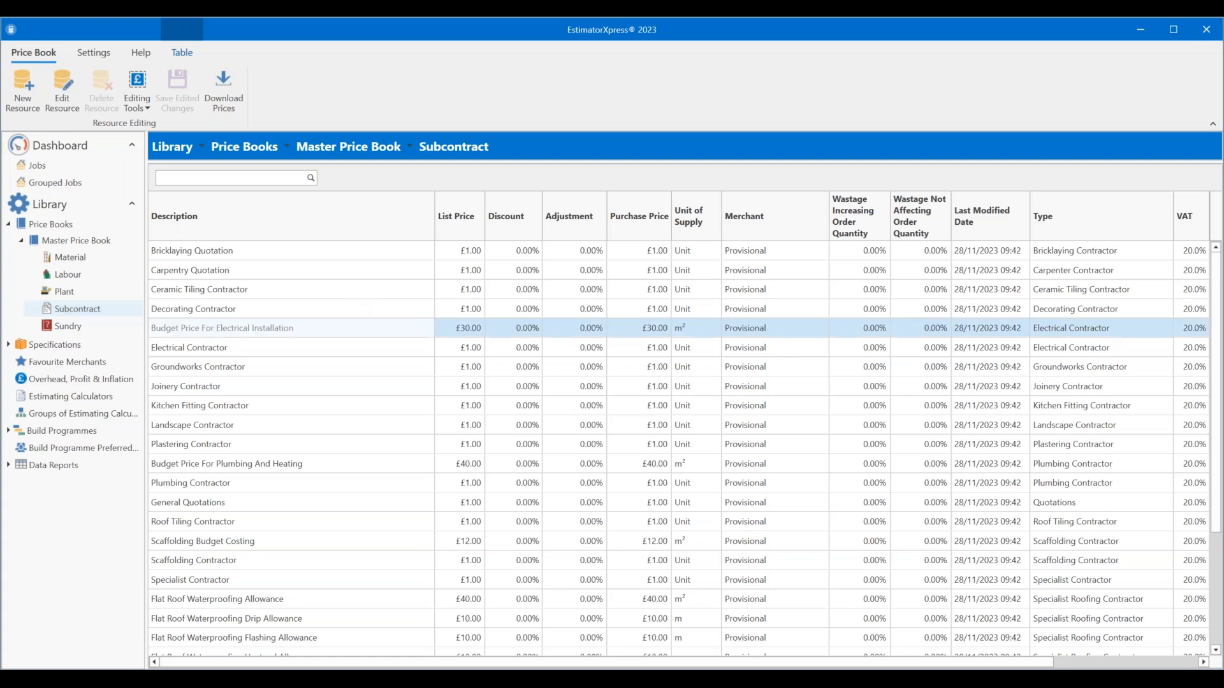
{"action": "left_click", "coordinate": [295, 464]}
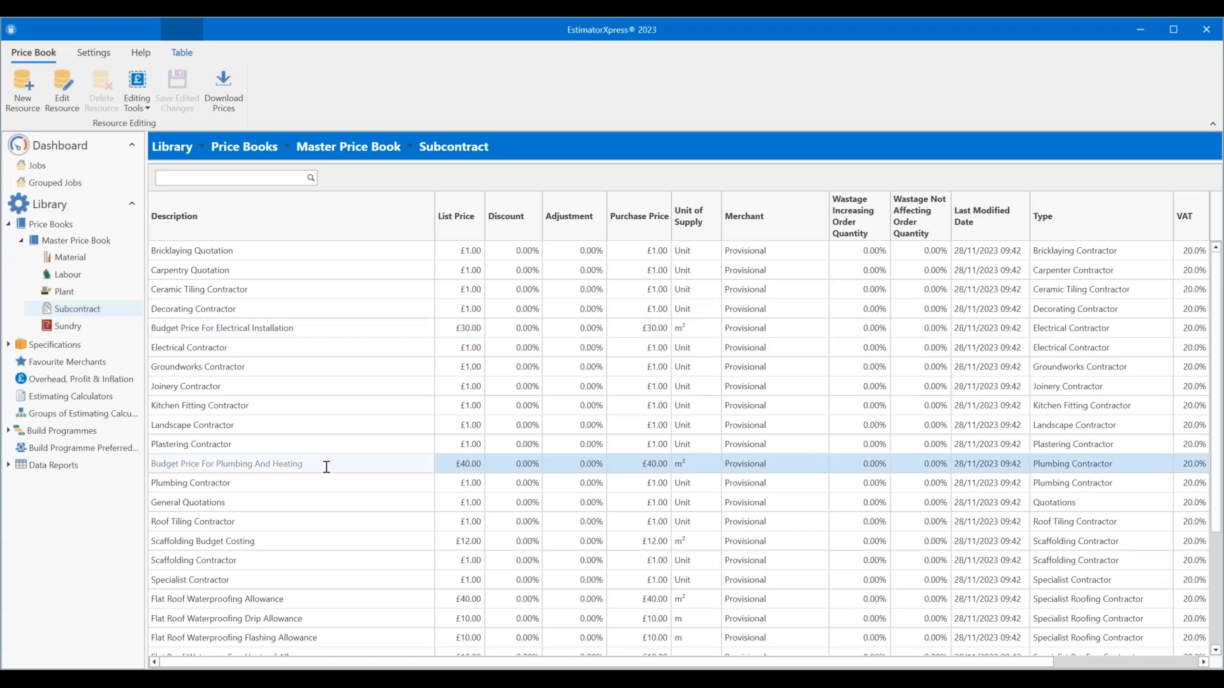
{"action": "scroll", "coordinate": [336, 430], "scroll_direction": "down", "scroll_amount": 2}
{"action": "left_click", "coordinate": [335, 425]}
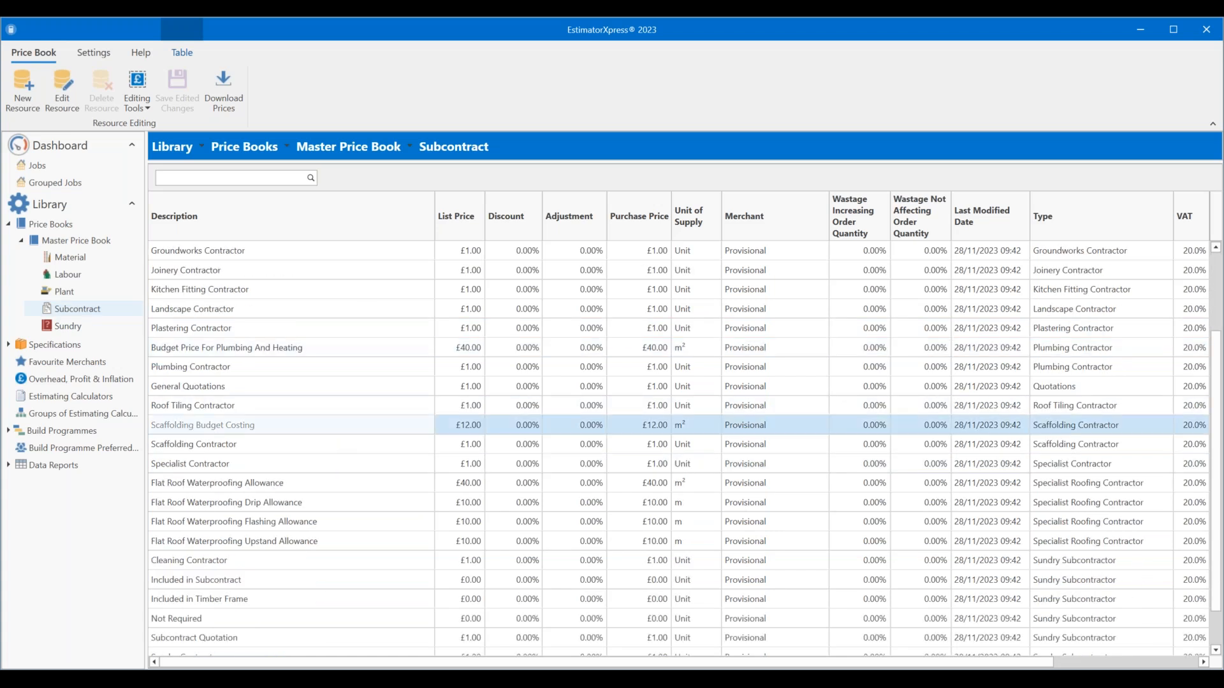
- Go through the Flat Roof Waterproofing allowances, and review the Master Price Book's Sundry resources from the start of the list
{"action": "scroll", "coordinate": [335, 427], "scroll_direction": "down", "scroll_amount": 1}
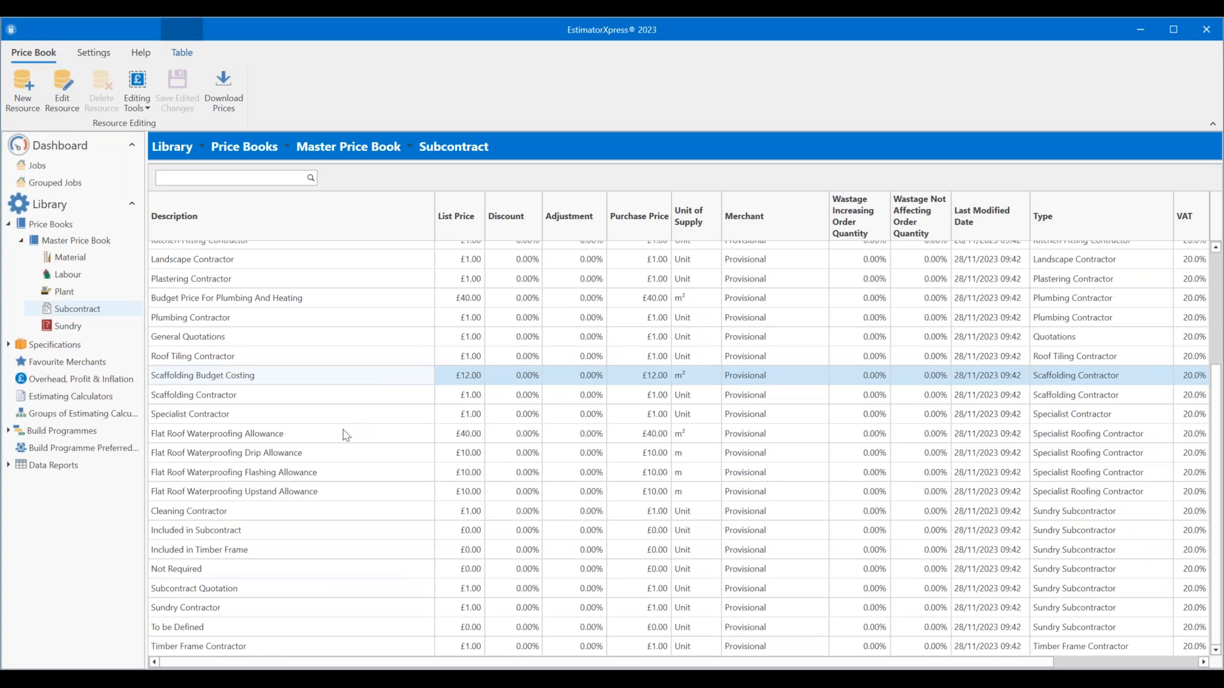
{"action": "left_click", "coordinate": [367, 432]}
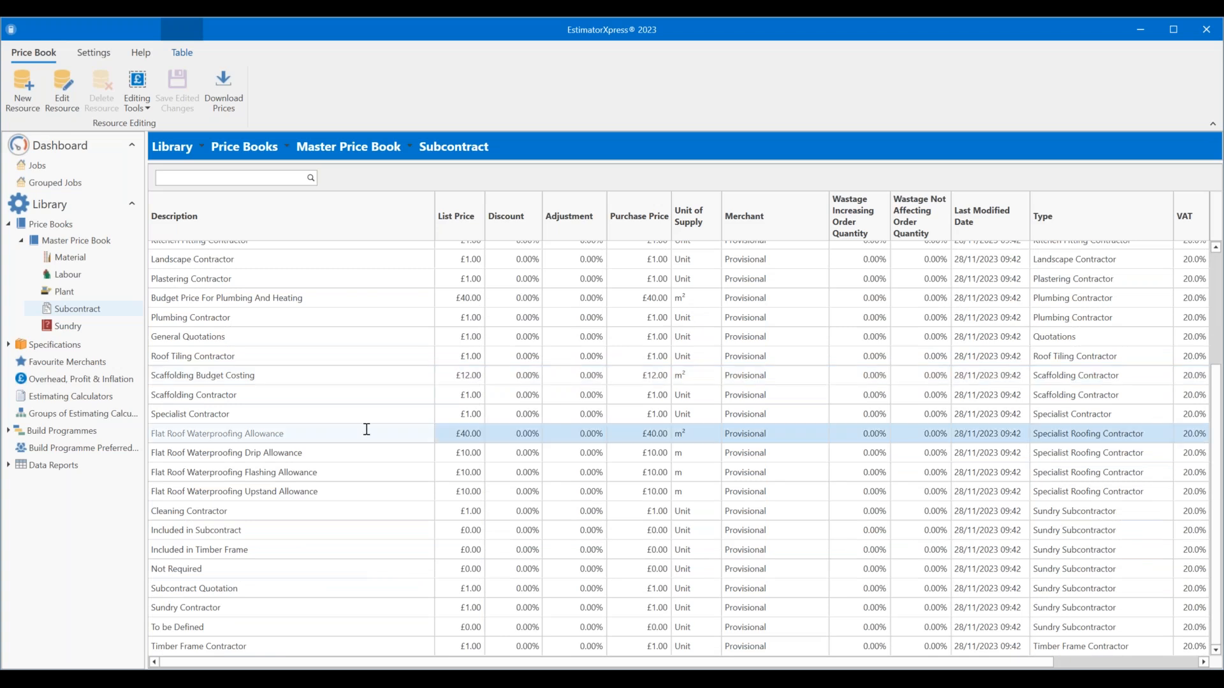
{"action": "left_click", "coordinate": [331, 453]}
{"action": "left_click", "coordinate": [328, 479]}
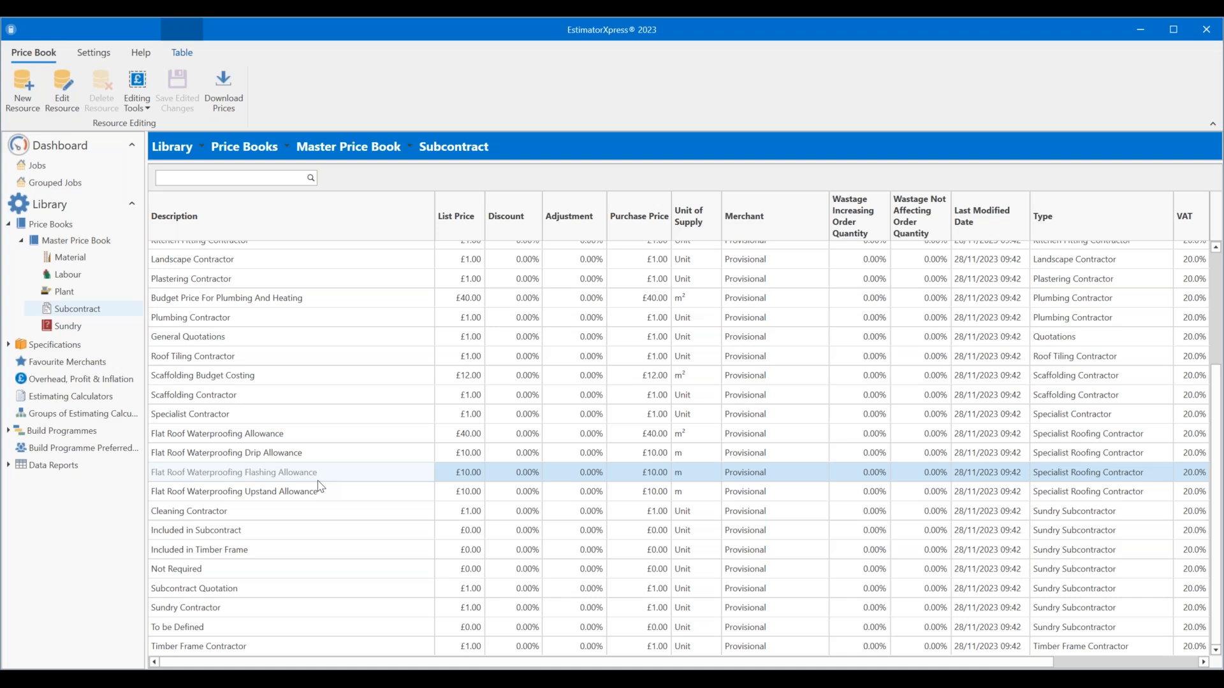
{"action": "left_click", "coordinate": [311, 435]}
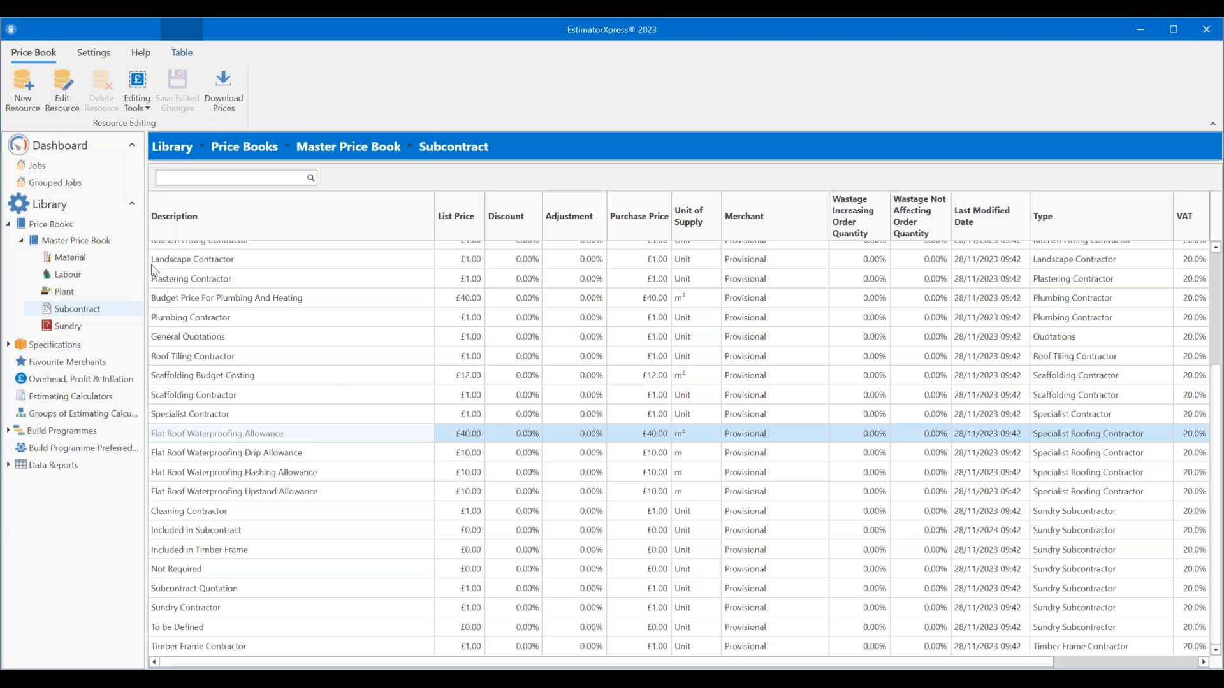
{"action": "left_click", "coordinate": [69, 327]}
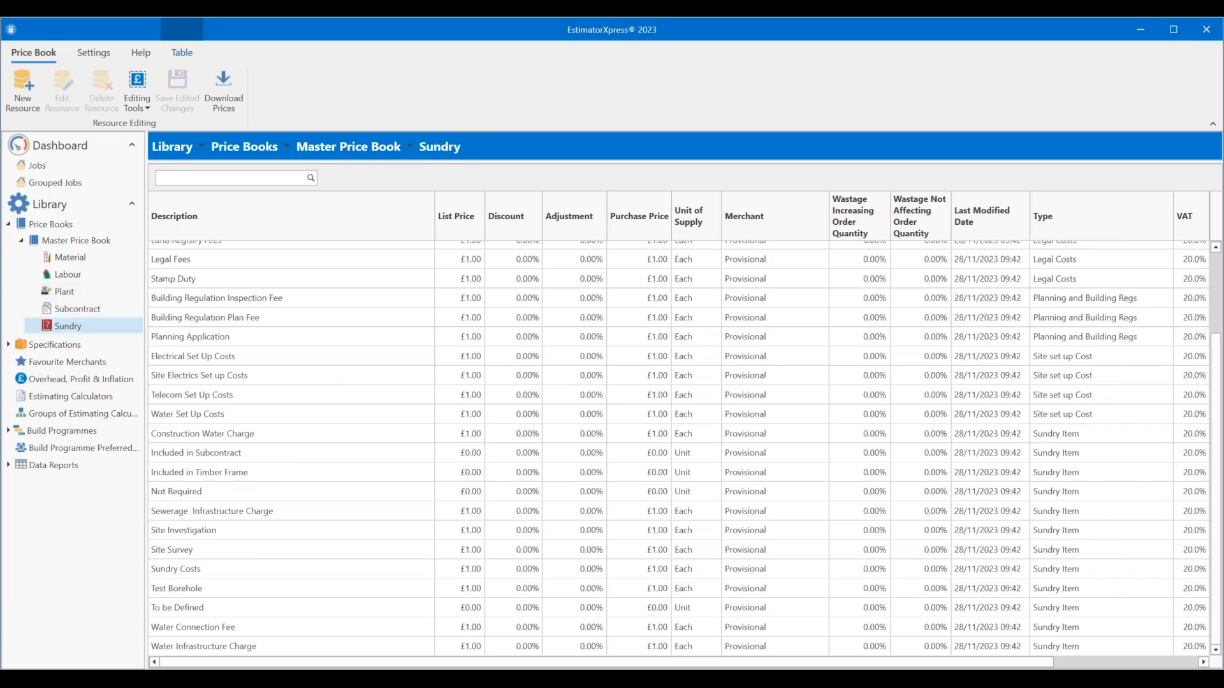
{"action": "scroll", "coordinate": [351, 322], "scroll_direction": "up", "scroll_amount": 2}
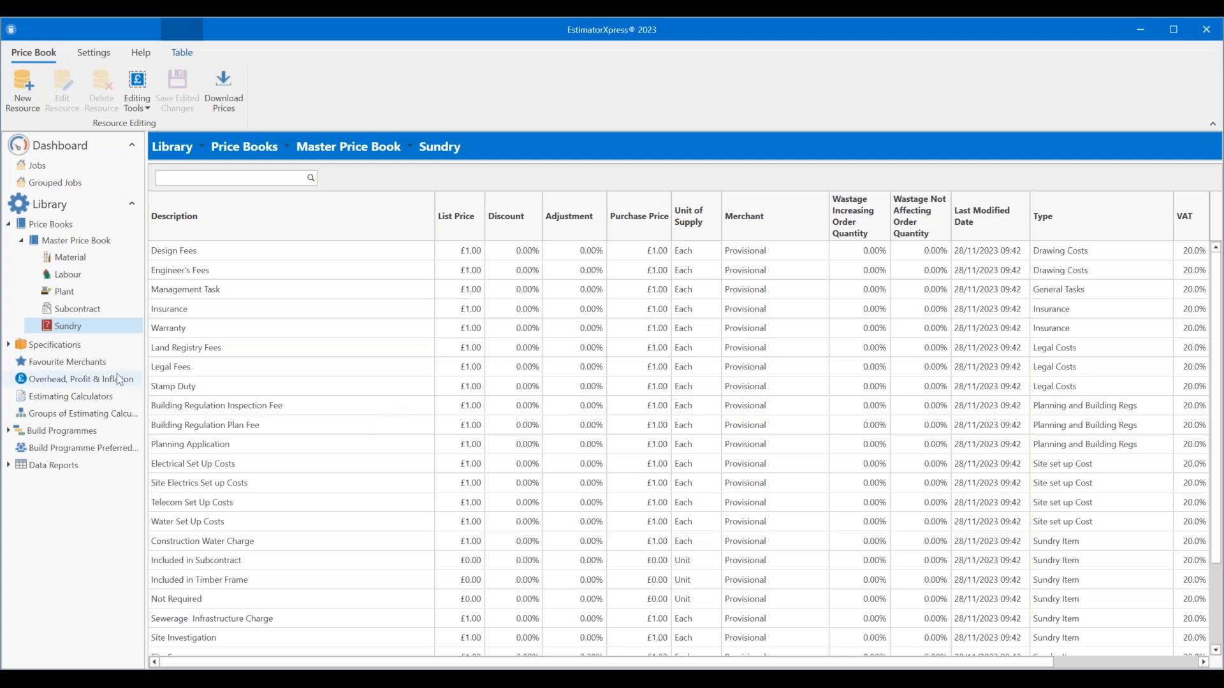
- Open the Favourite Merchants settings and examine the merchant choices for all materials and for the individual resource types
{"action": "left_click", "coordinate": [79, 366]}
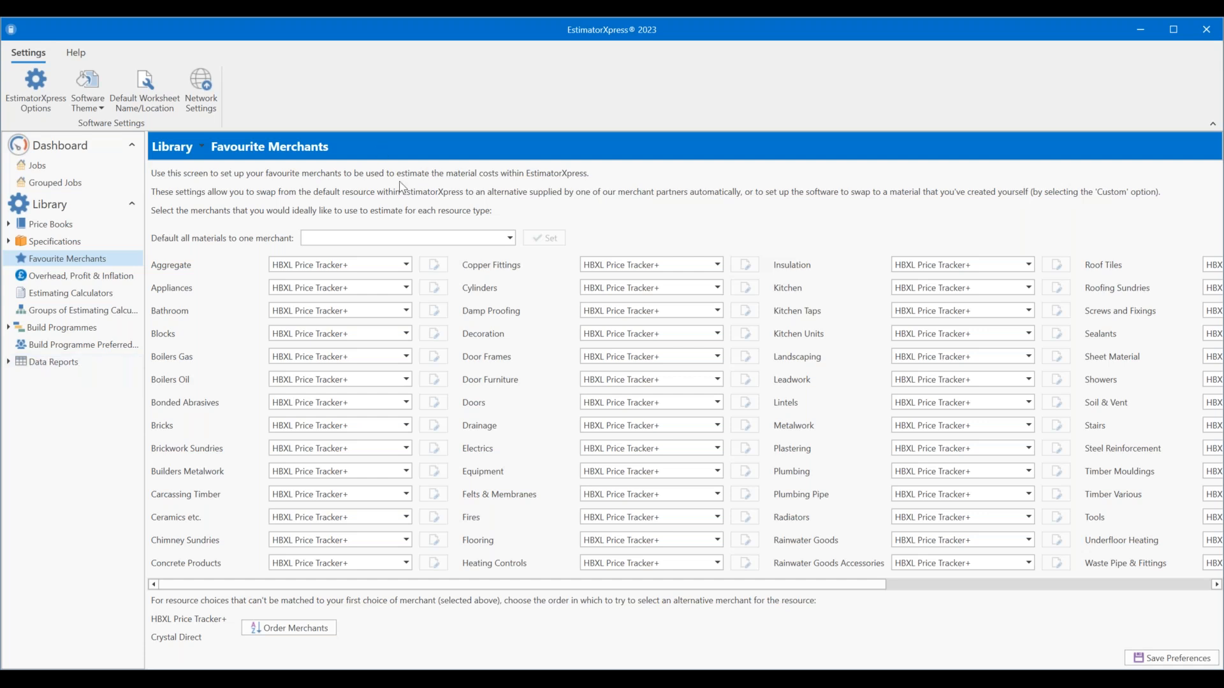
{"action": "left_click", "coordinate": [513, 238]}
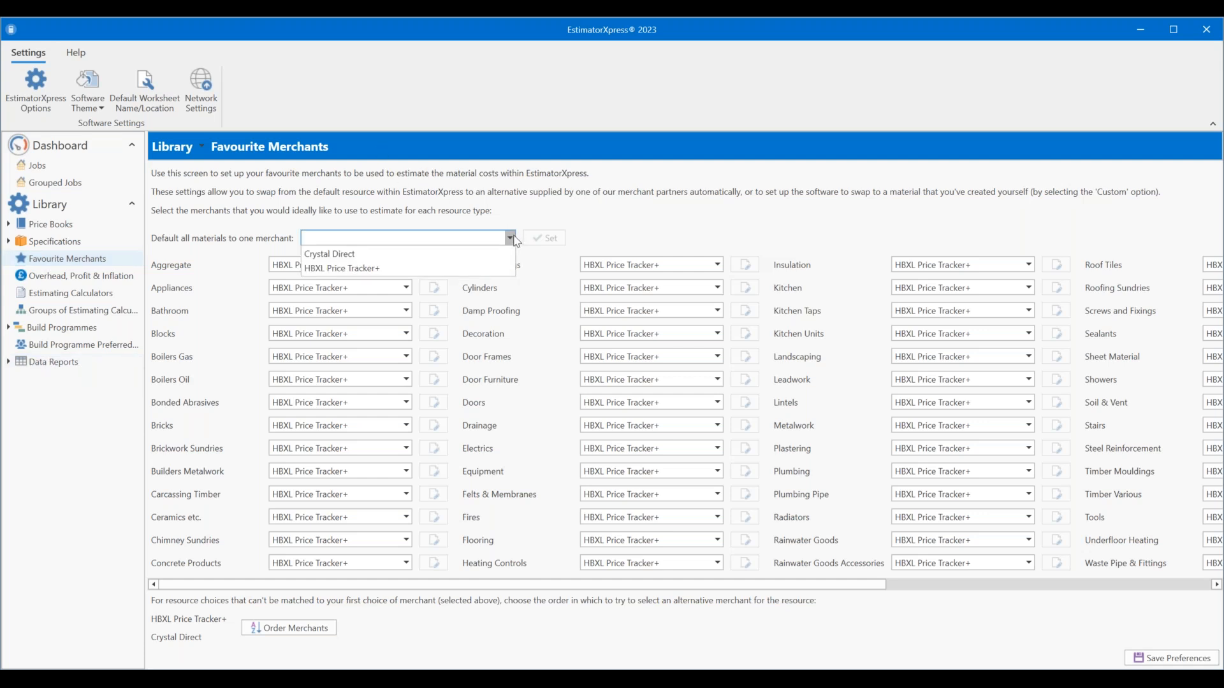
{"action": "left_click", "coordinate": [637, 221]}
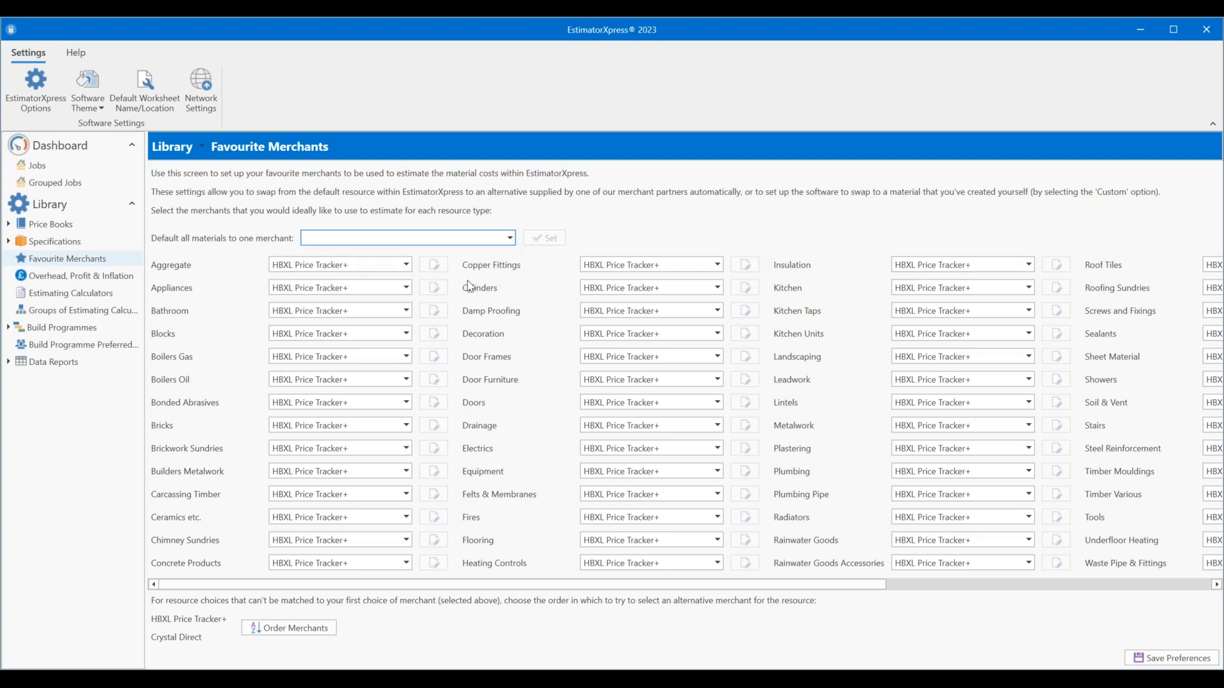
{"action": "left_click", "coordinate": [406, 287]}
{"action": "left_click", "coordinate": [654, 224]}
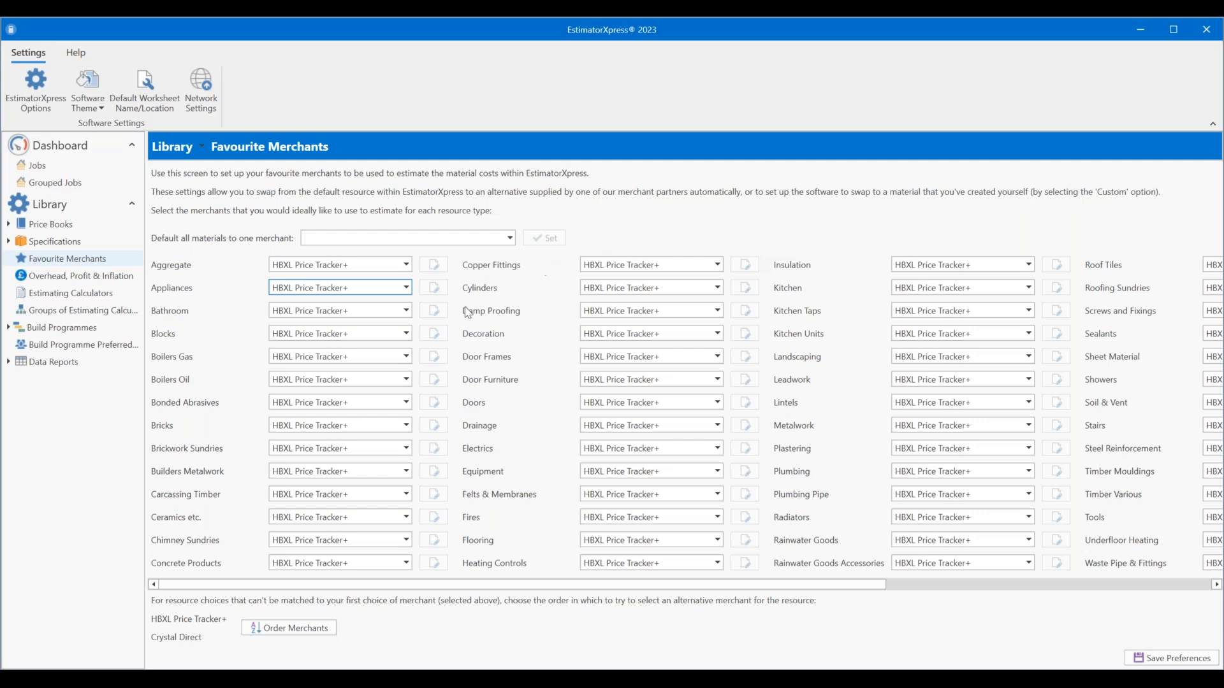
{"action": "left_click_drag", "start_coordinate": [790, 586], "coordinate": [1042, 585]}
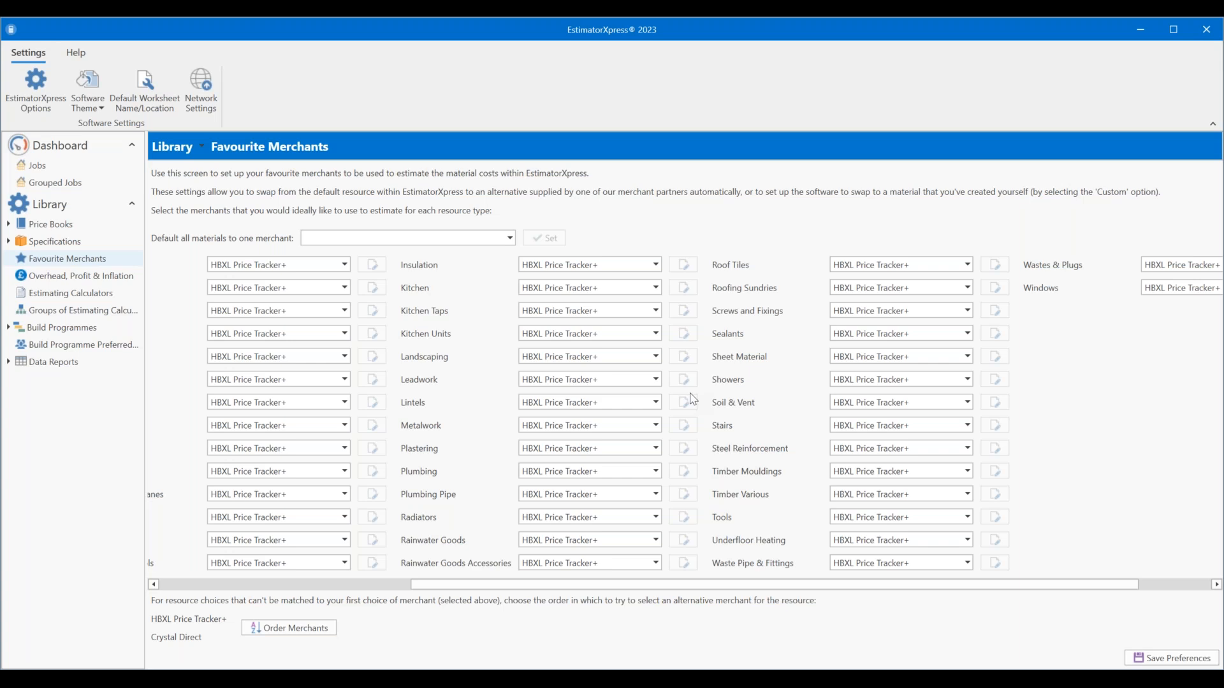
{"action": "left_click_drag", "start_coordinate": [640, 586], "coordinate": [255, 584]}
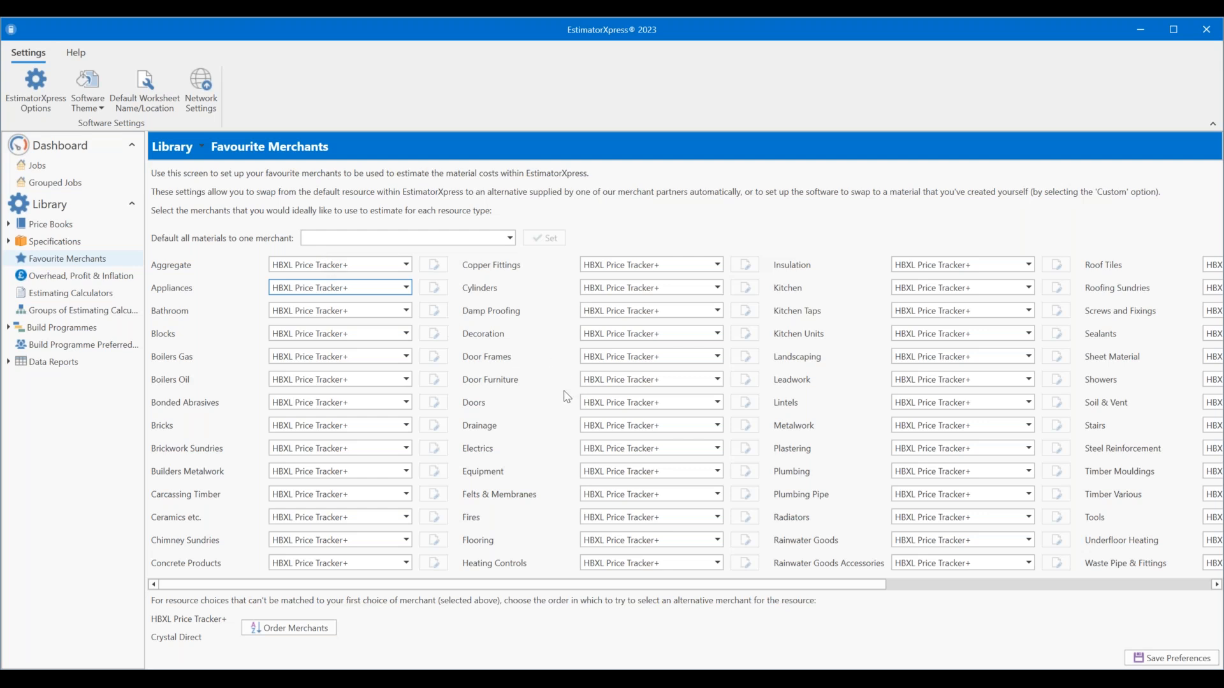
- Set the favourite merchant for Insulation to Custom and open its custom resource mappings
{"action": "left_click_drag", "start_coordinate": [666, 590], "coordinate": [807, 598]}
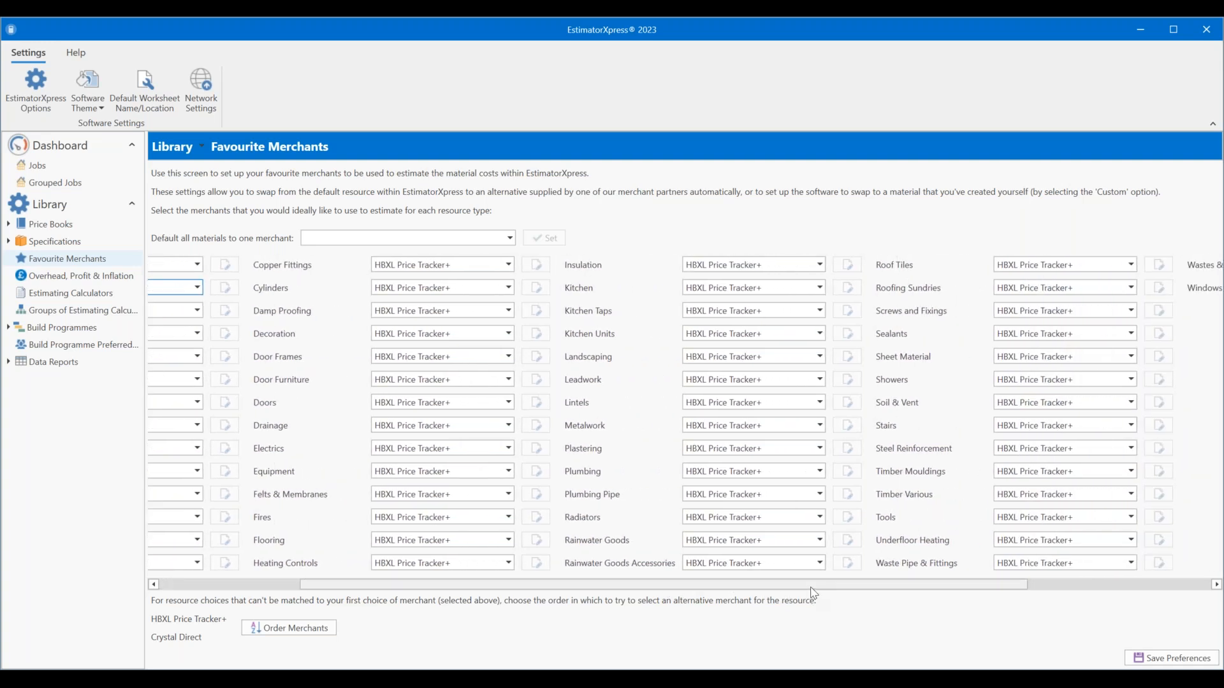
{"action": "left_click", "coordinate": [818, 266]}
{"action": "left_click", "coordinate": [727, 309]}
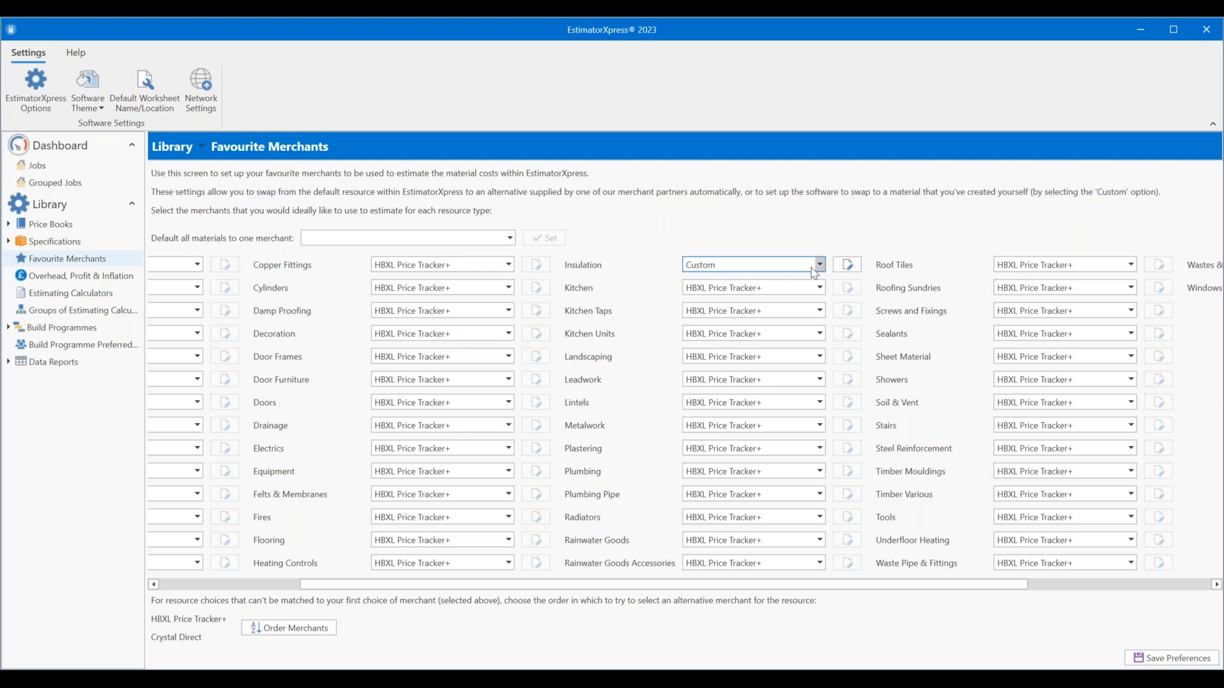
{"action": "left_click", "coordinate": [848, 265]}
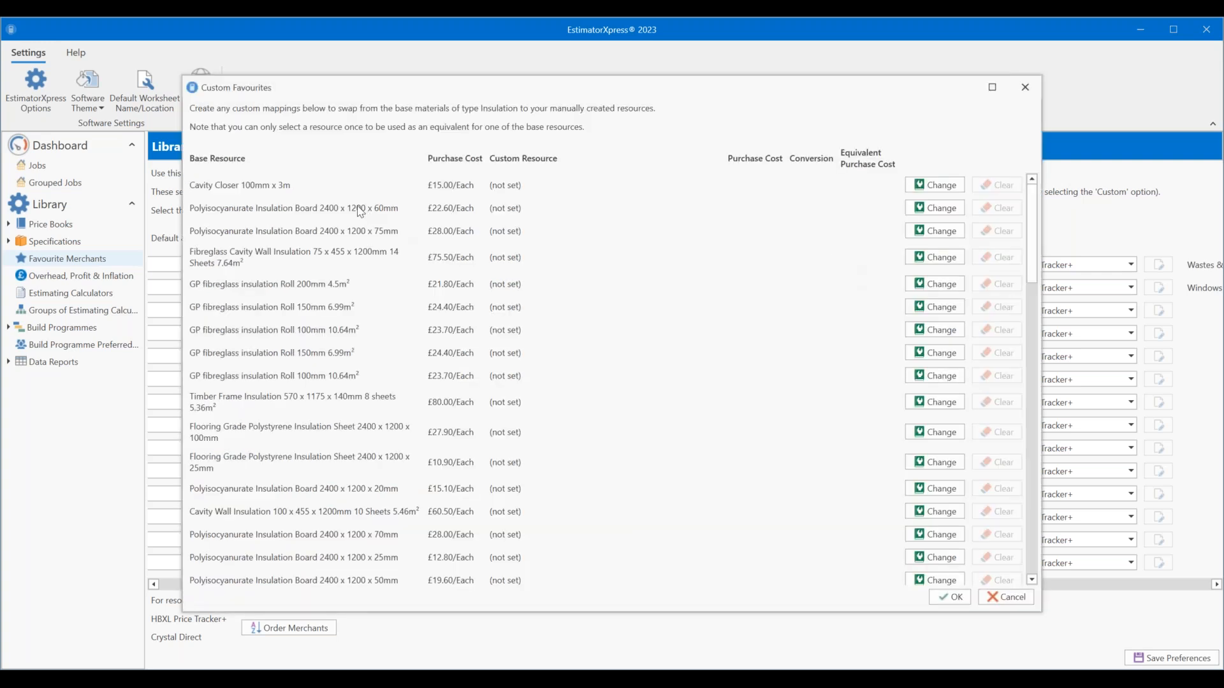
- Search the resources for "sheeps" and map the first GP fibreglass insulation Roll 150mm 6.99m² to Sheeps Wool Loft Insulation CosyWool by Thermafleece
{"action": "scroll", "coordinate": [280, 242], "scroll_direction": "down", "scroll_amount": 1}
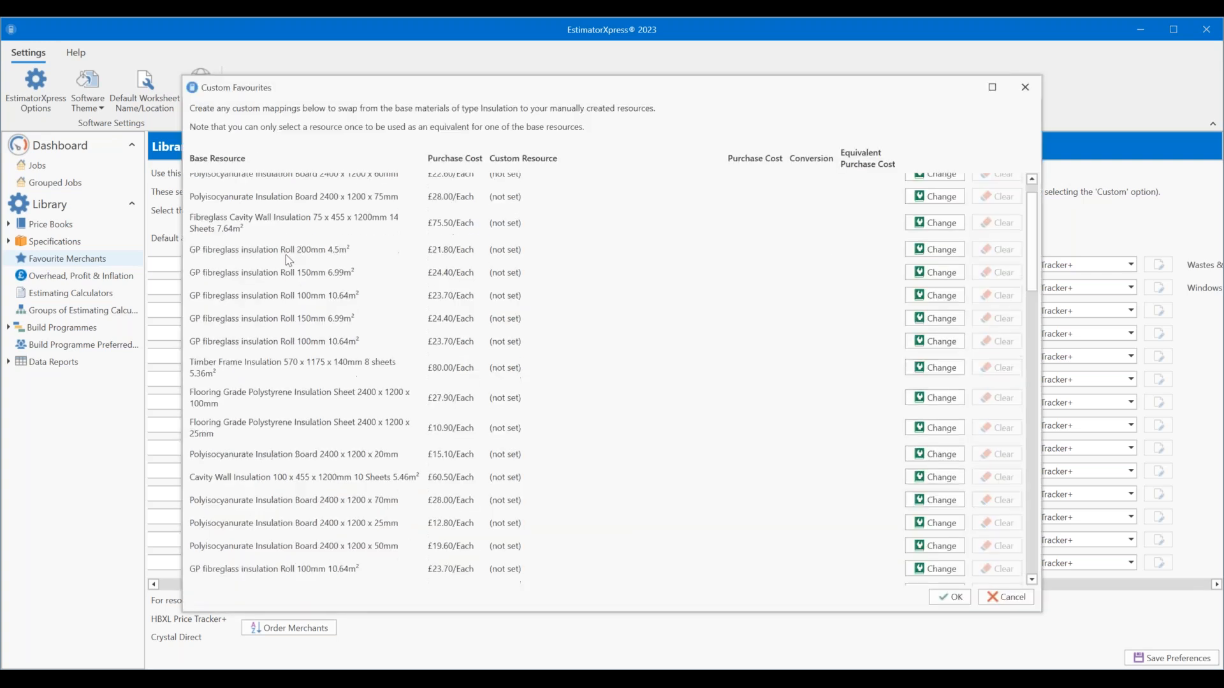
{"action": "scroll", "coordinate": [285, 252], "scroll_direction": "down", "scroll_amount": 6}
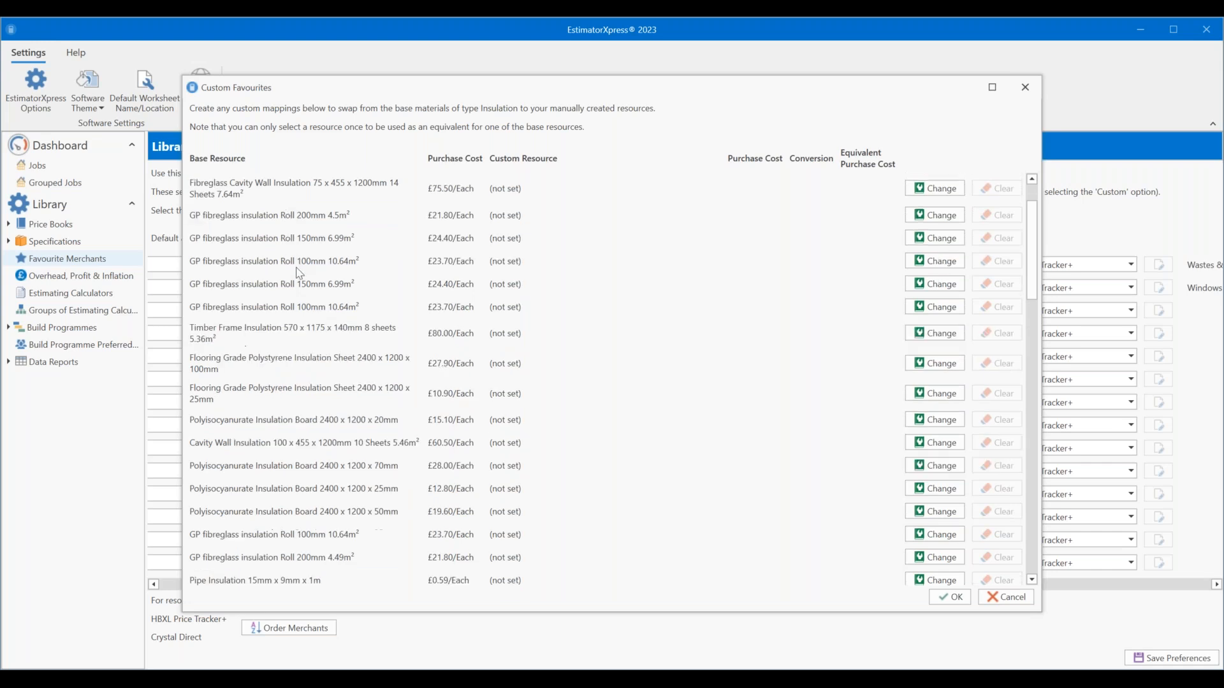
{"action": "scroll", "coordinate": [290, 306], "scroll_direction": "down", "scroll_amount": 5}
{"action": "scroll", "coordinate": [290, 305], "scroll_direction": "up", "scroll_amount": 12}
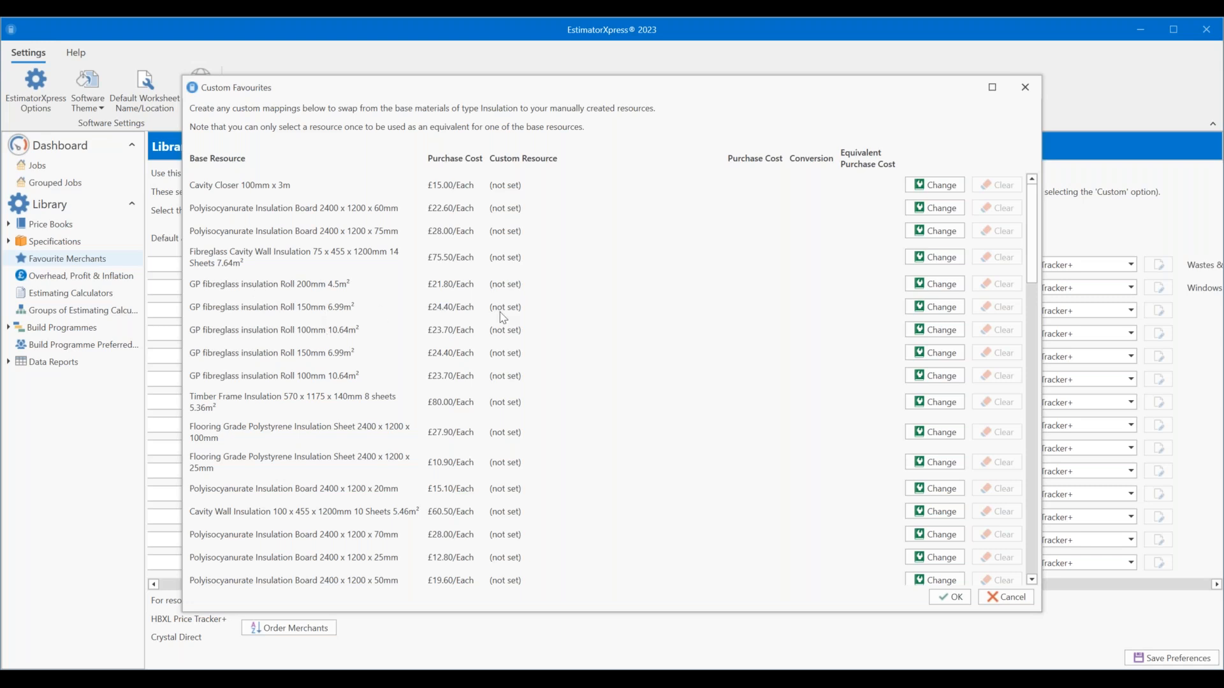
{"action": "left_click", "coordinate": [939, 310]}
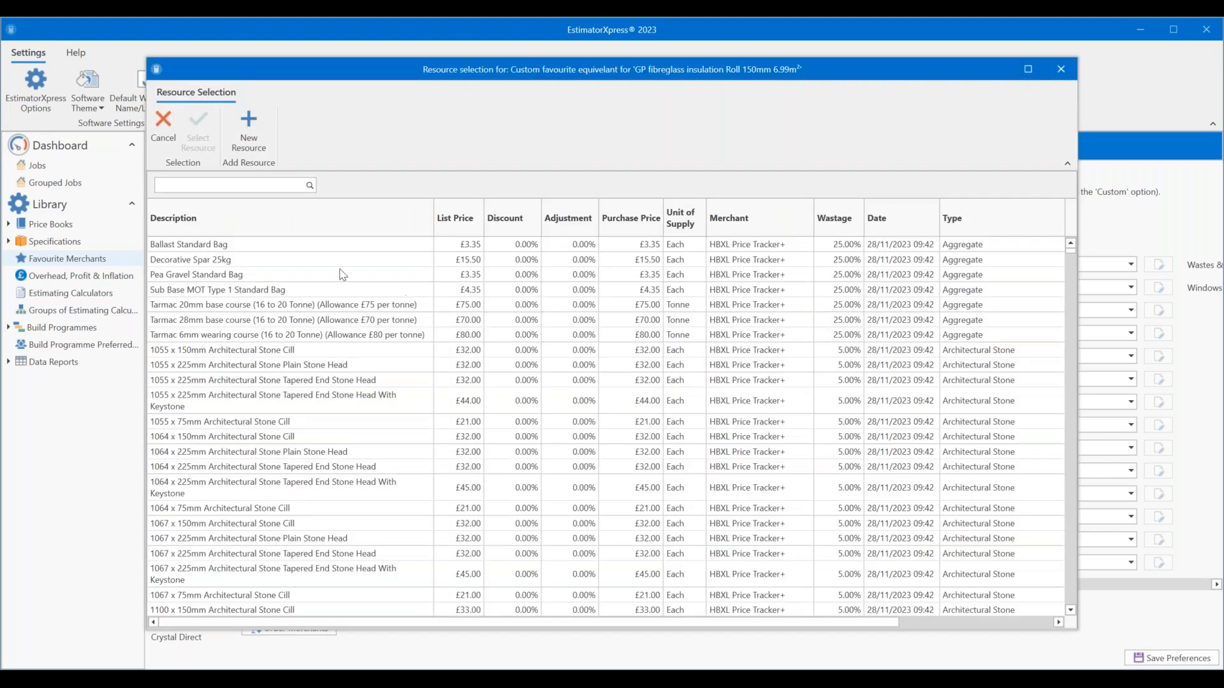
{"action": "left_click", "coordinate": [244, 186]}
{"action": "type", "text": "sheeps"}
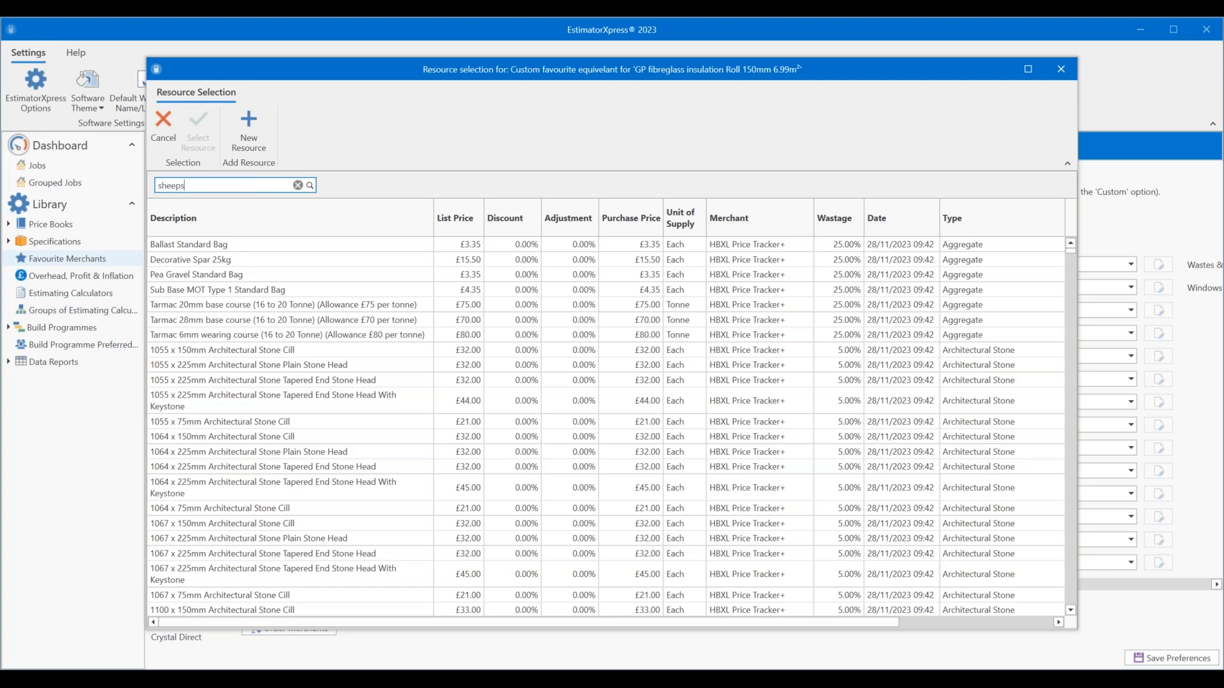
{"action": "key", "text": "Return"}
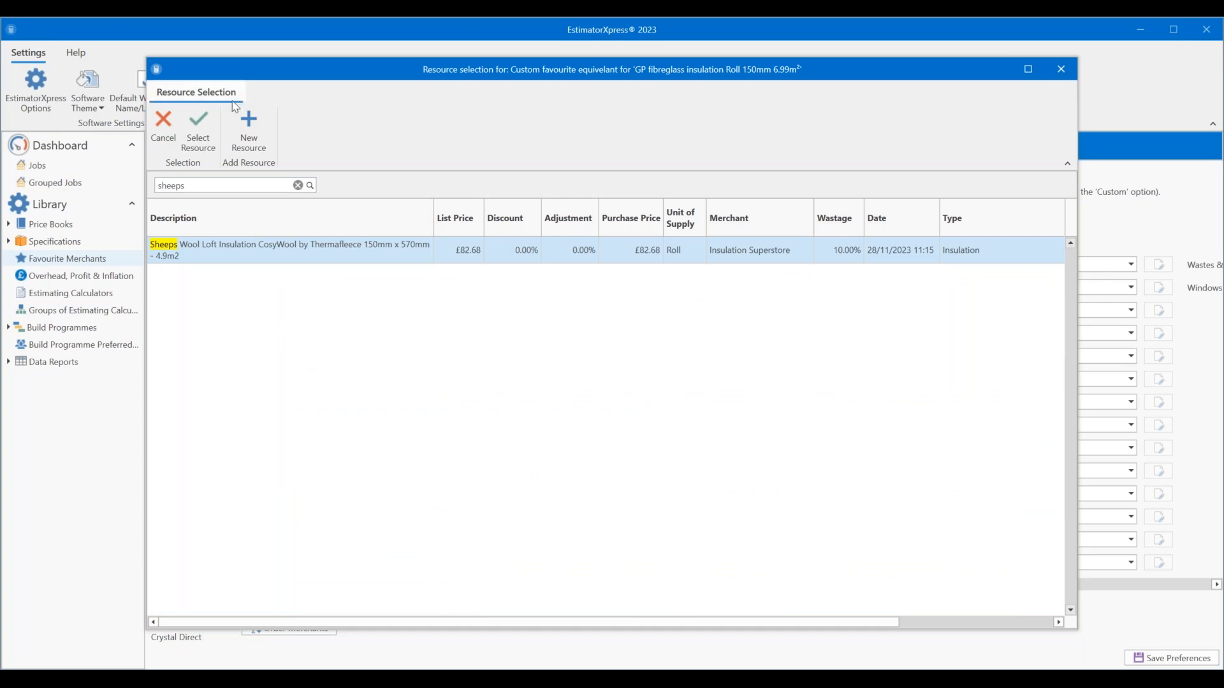
{"action": "left_click", "coordinate": [191, 133]}
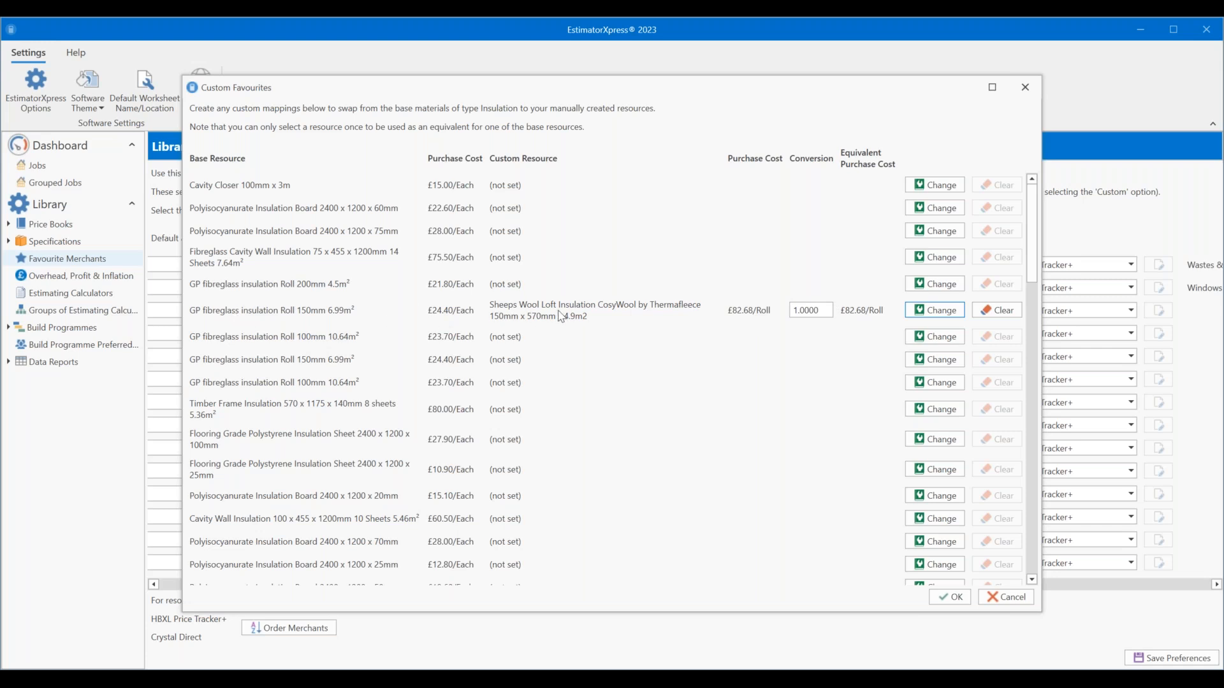
- Set the sheep's wool mapping's conversion to 1.2, keep its selected resource and accept the custom insulation mappings
{"action": "left_click", "coordinate": [825, 310]}
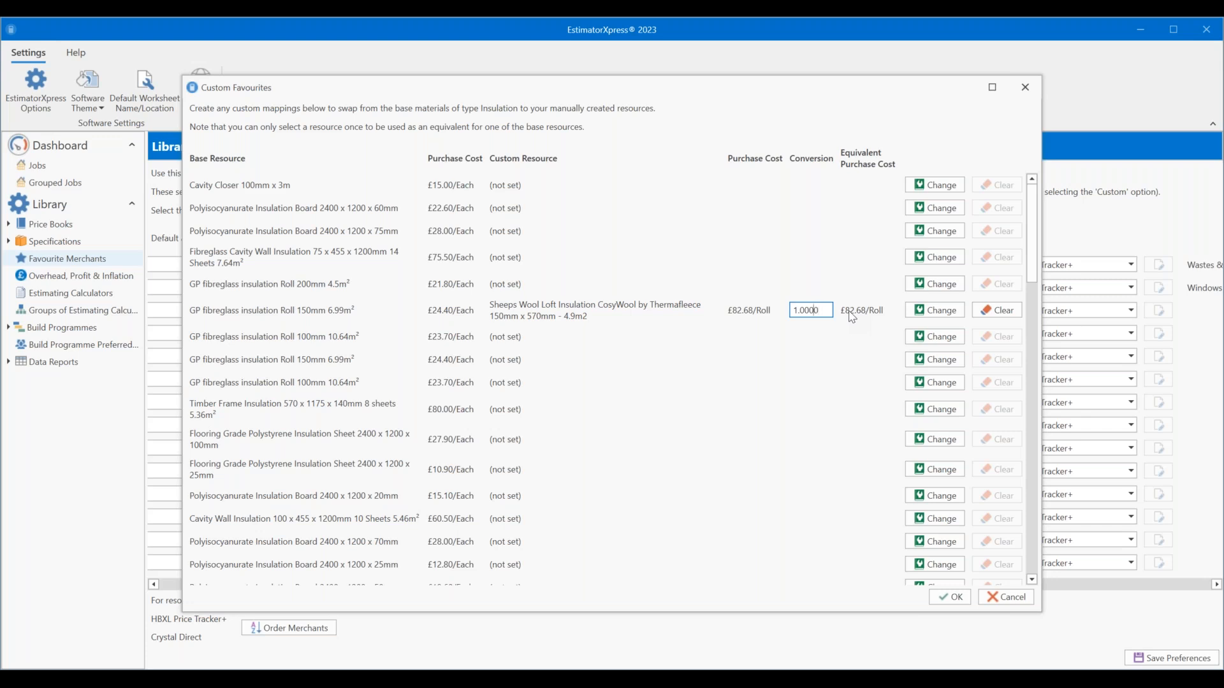
{"action": "type", "text": "2"}
{"action": "left_click", "coordinate": [934, 310]}
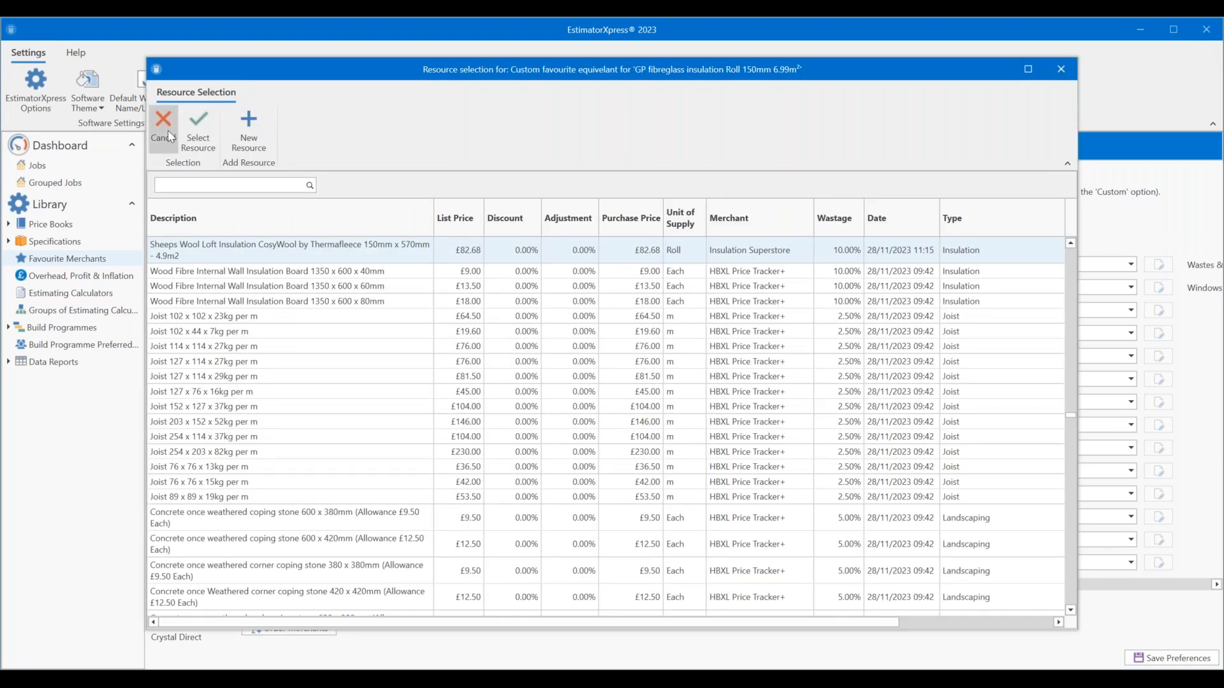
{"action": "left_click", "coordinate": [186, 132]}
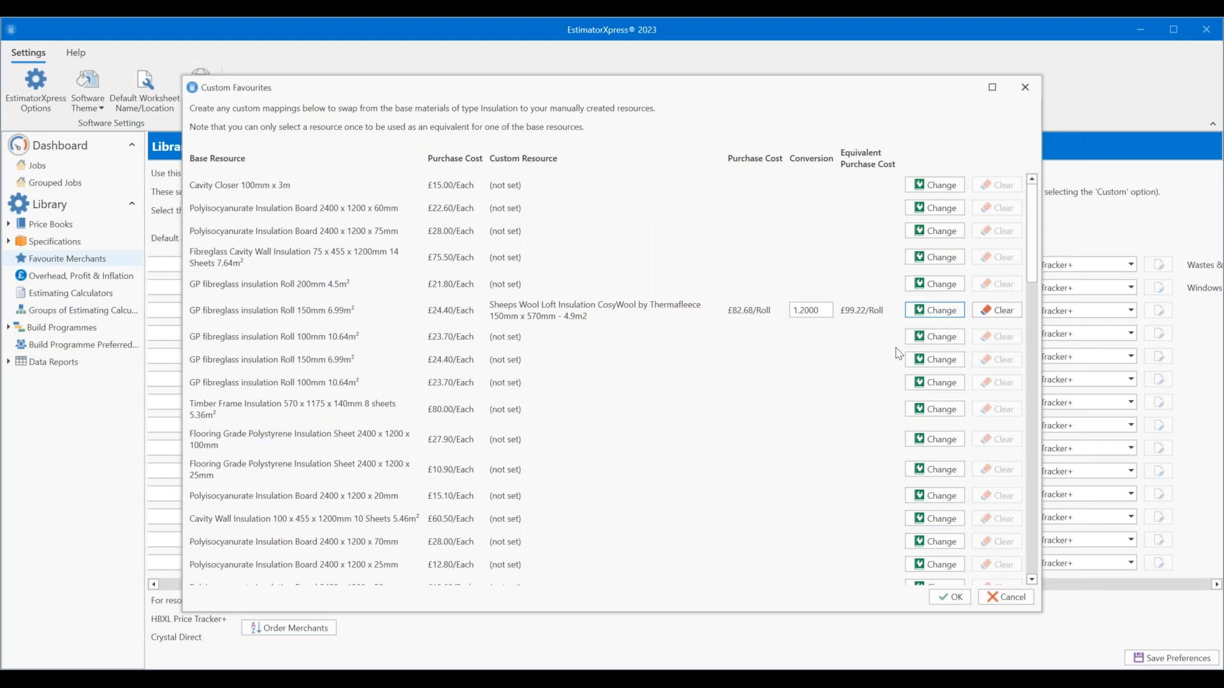
{"action": "left_click", "coordinate": [949, 597]}
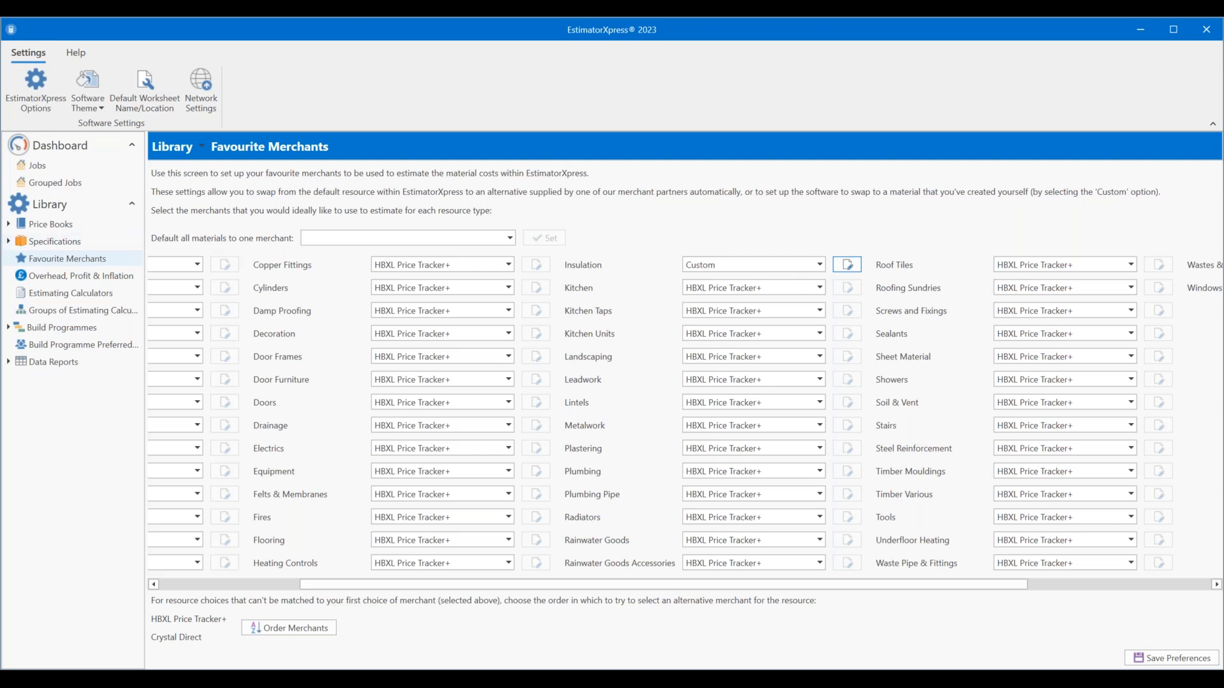
- View the library's Specifications list and return to the Favourite Merchants settings
{"action": "left_click", "coordinate": [83, 242]}
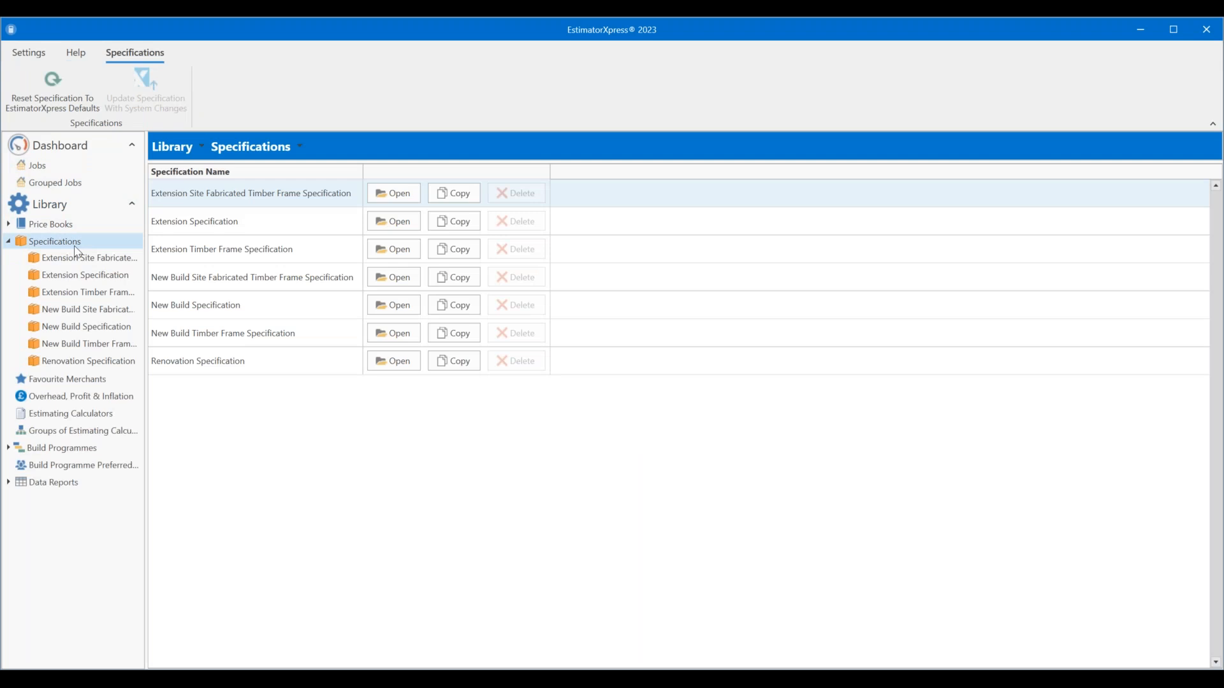
{"action": "left_click", "coordinate": [66, 383]}
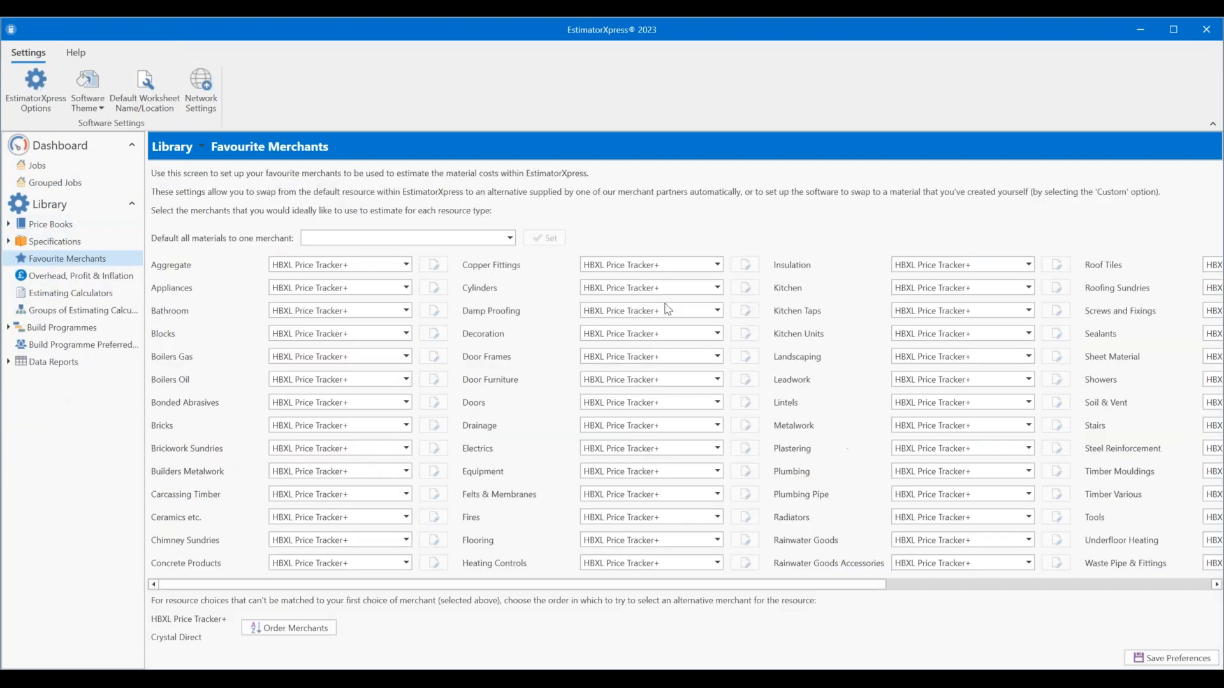